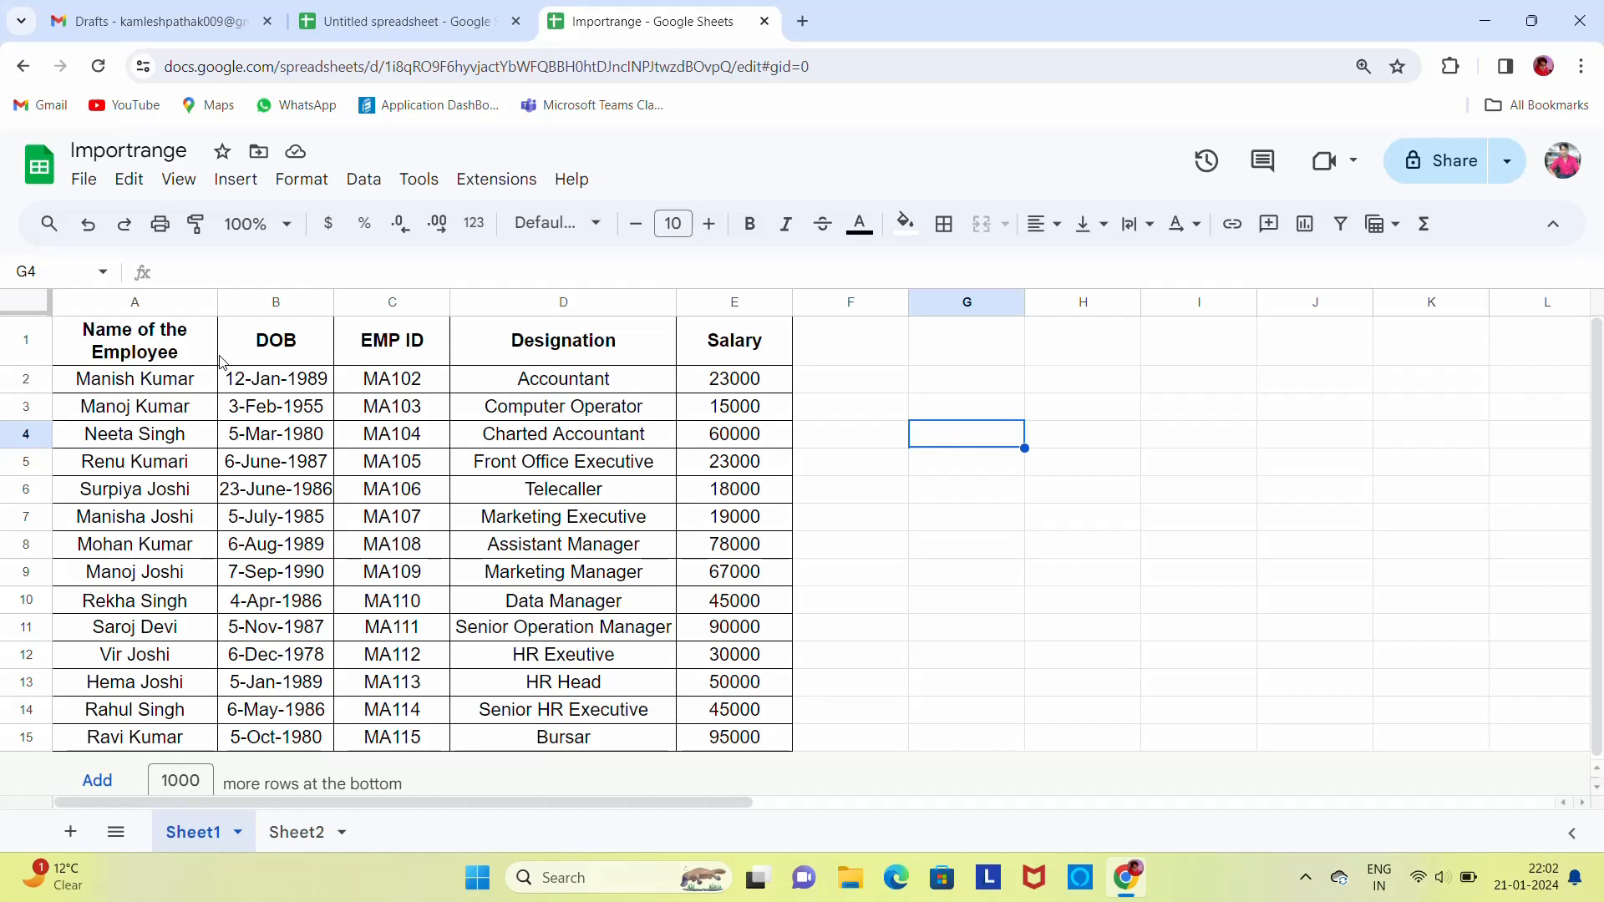
Switch to Gmail and clear the in:draft search
click(165, 11)
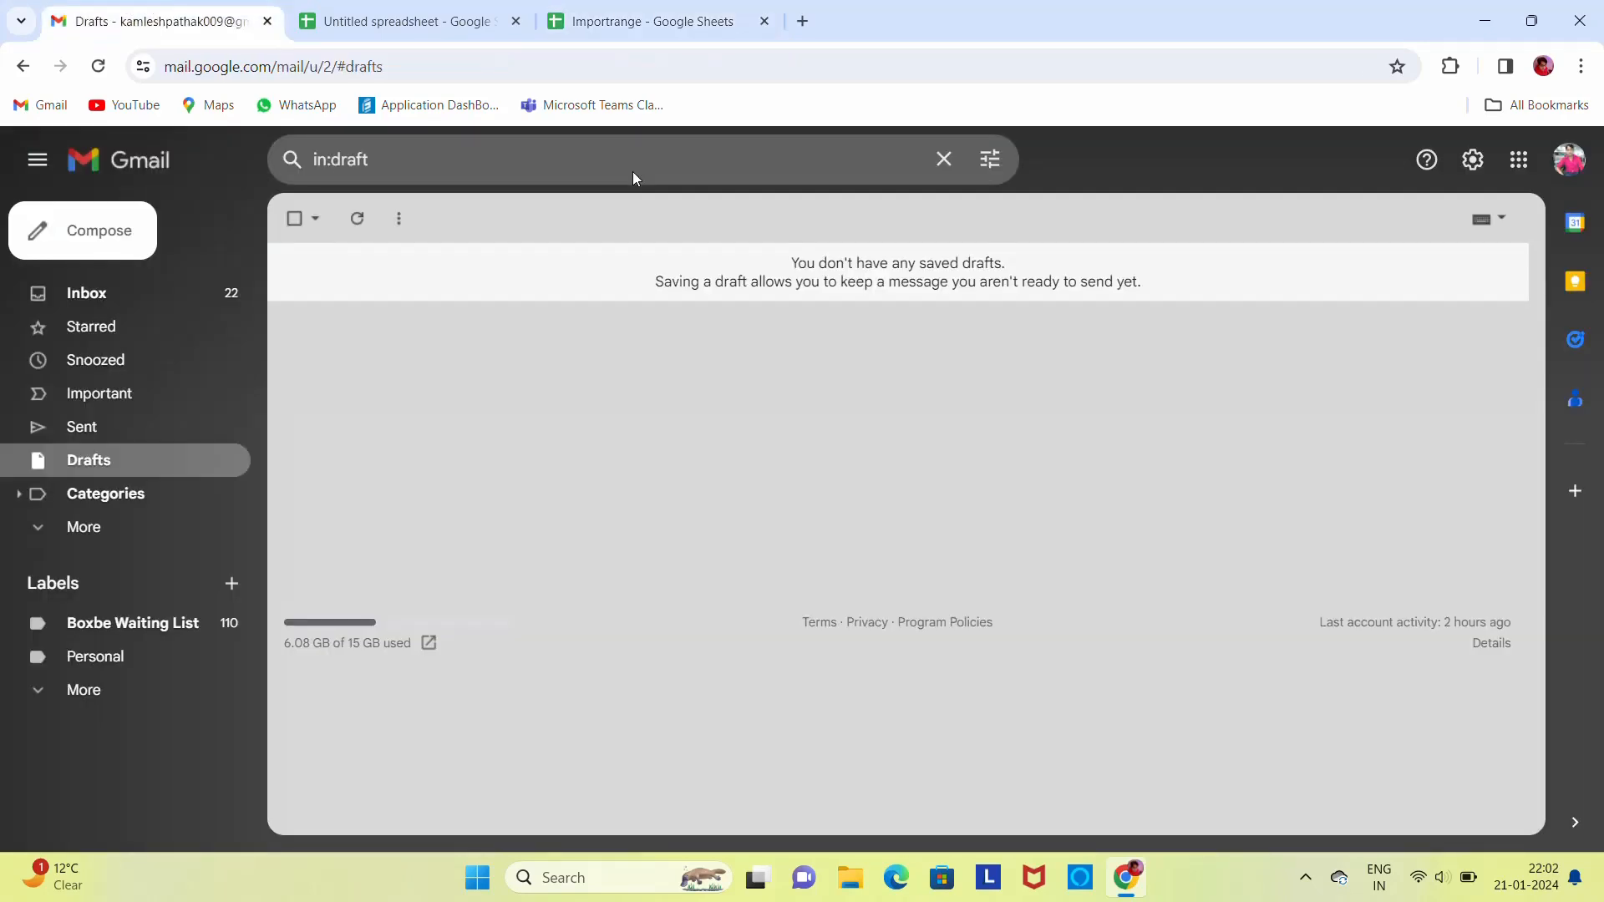
click(802, 19)
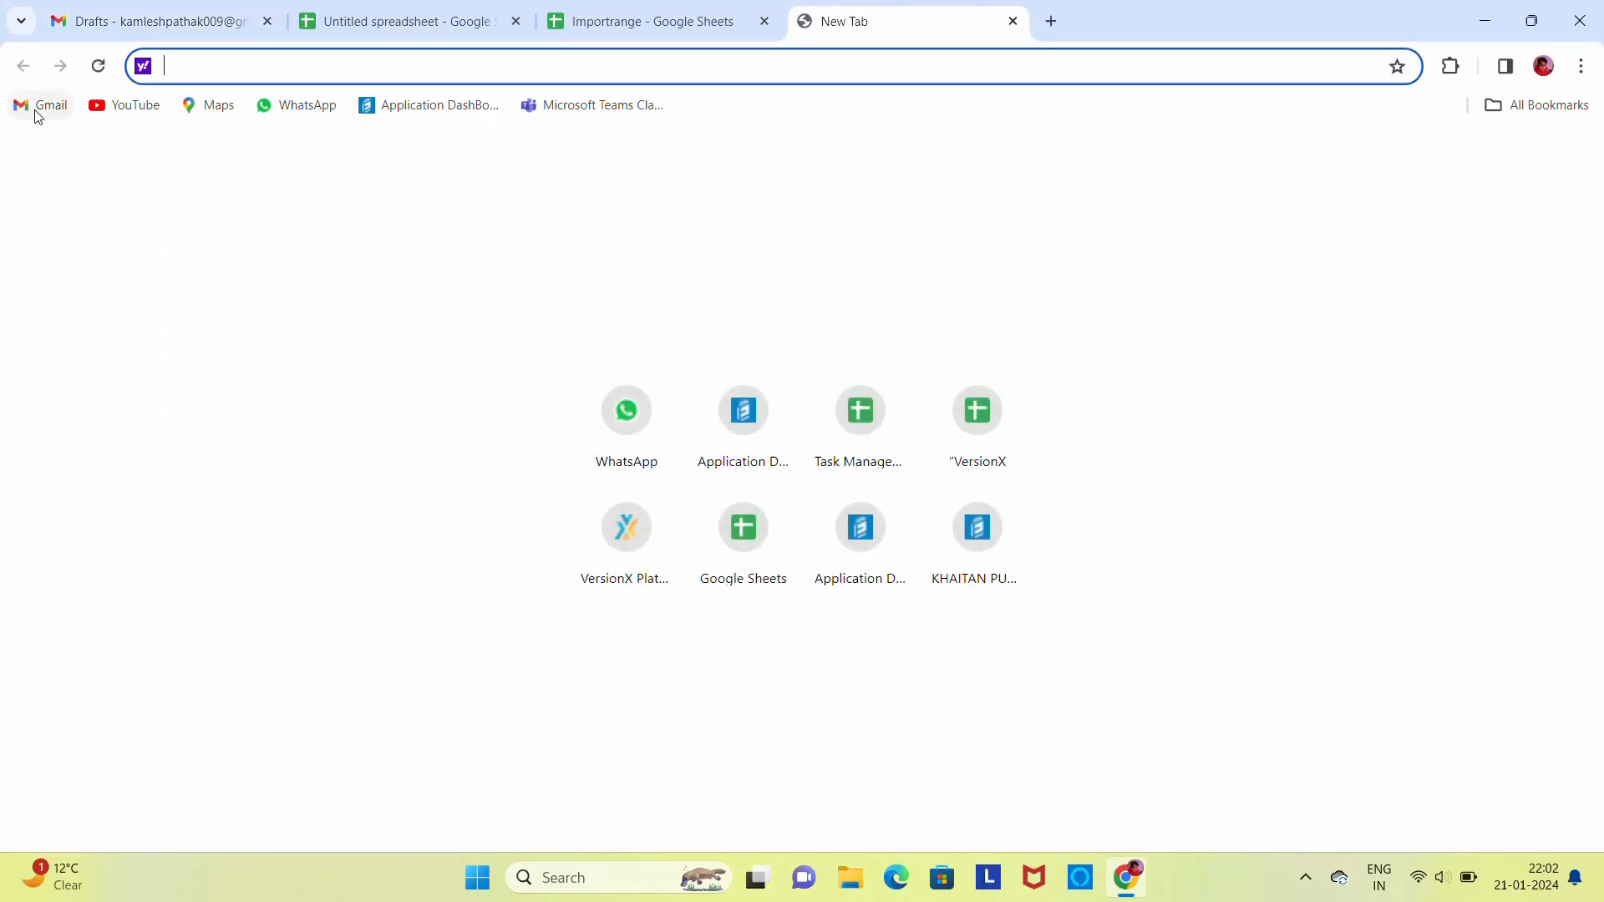
click(147, 15)
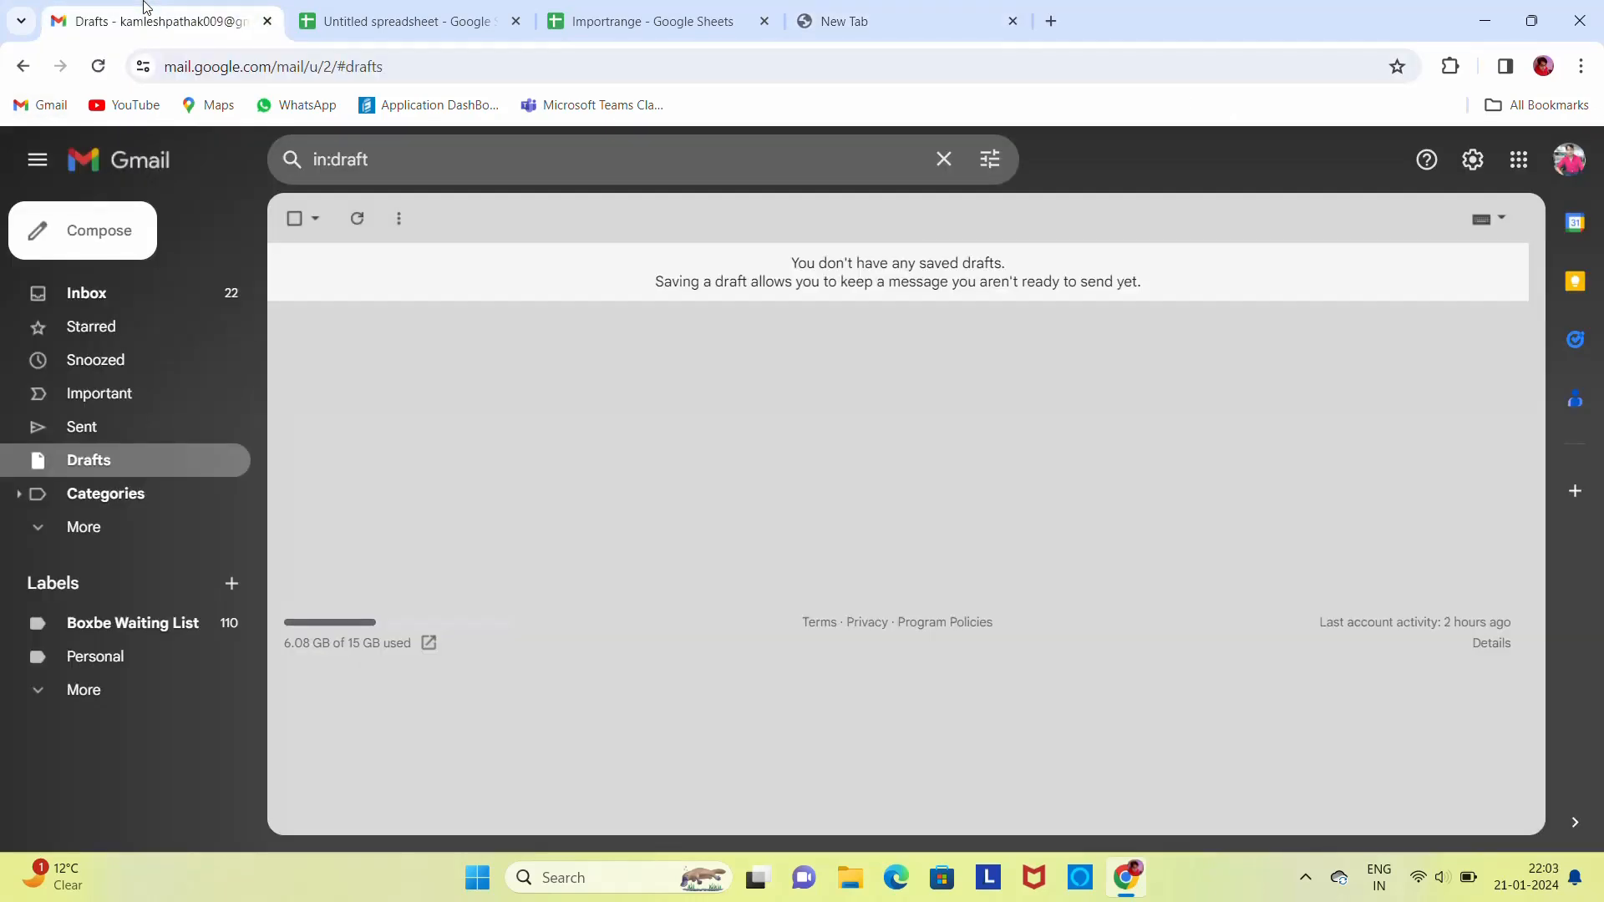
click(943, 160)
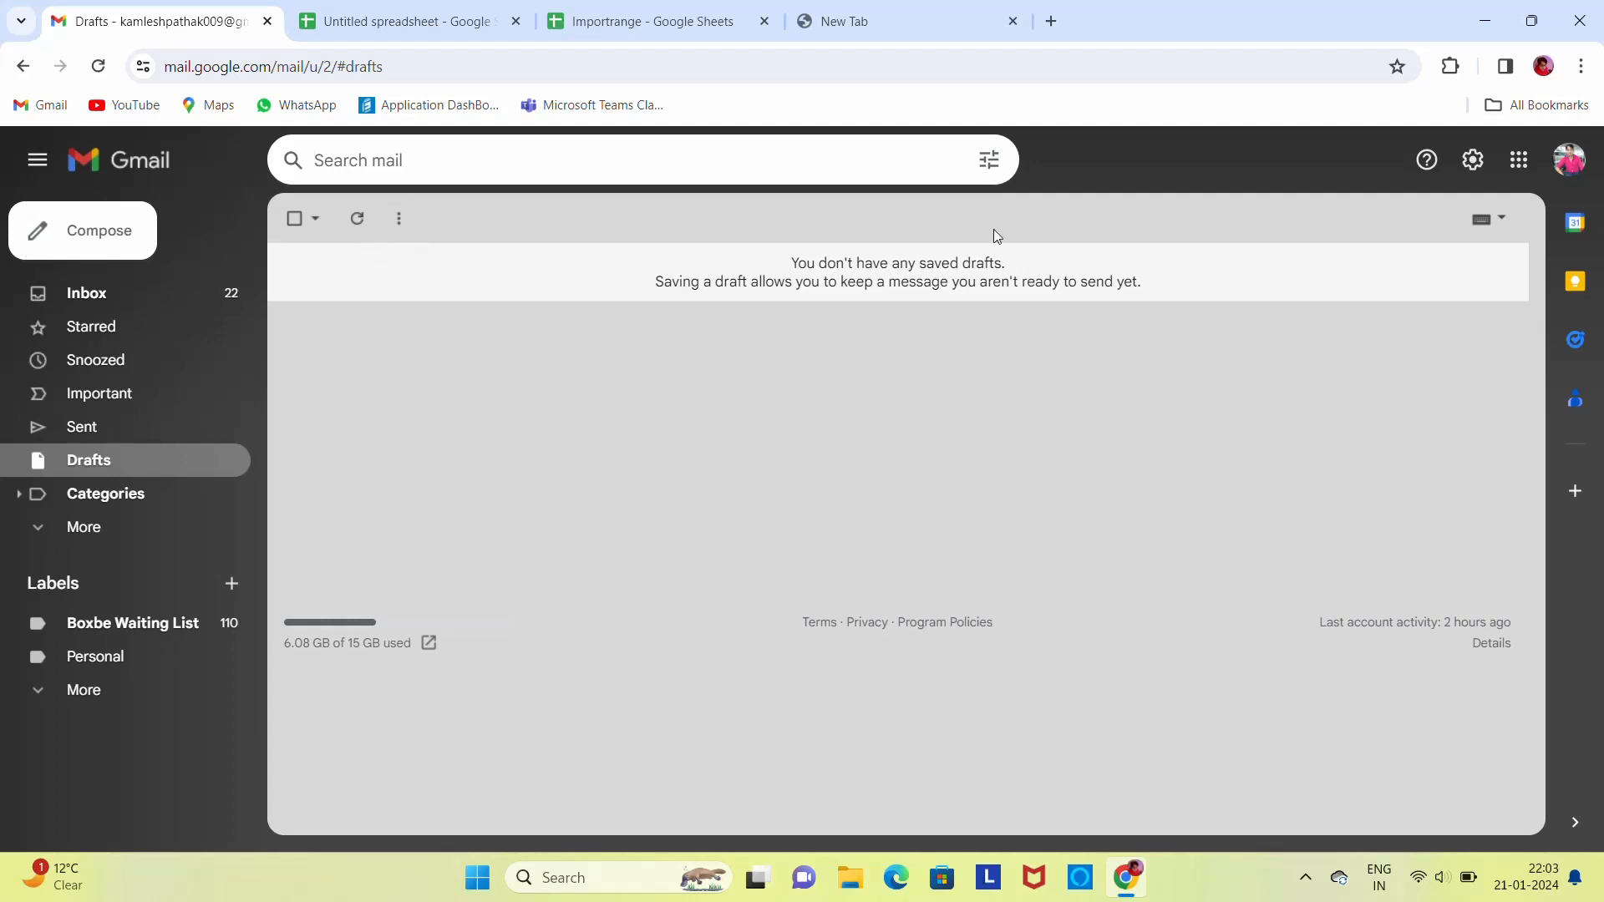
Launch Google Sheets from Gmail's list of Google apps, create a blank spreadsheet, and close it without naming it
click(1520, 166)
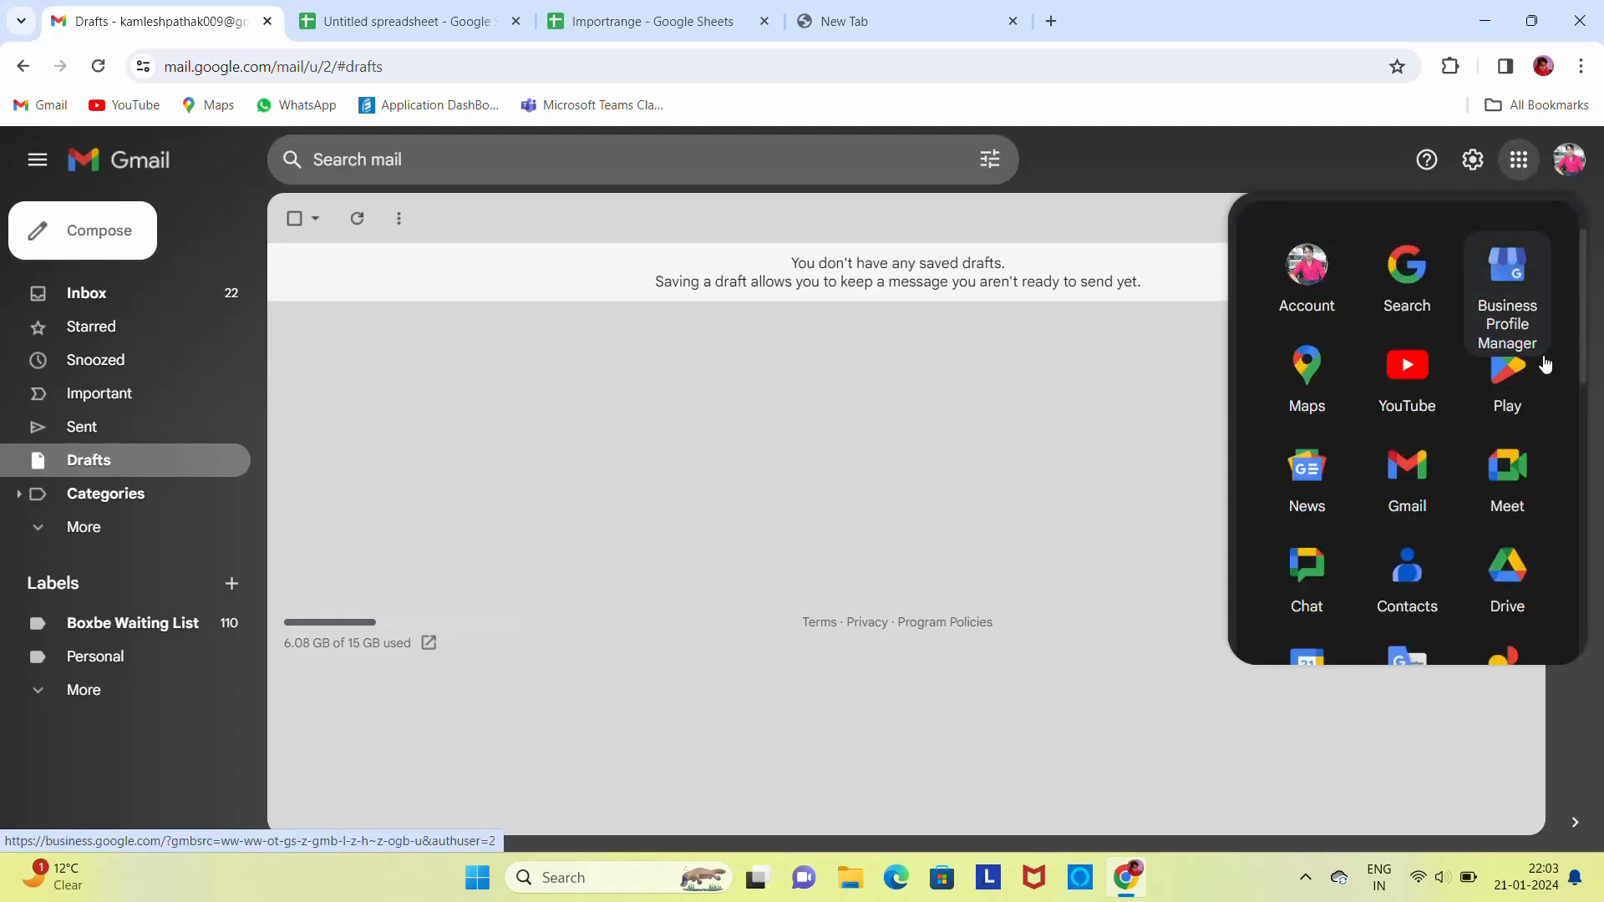
drag(1584, 305, 1575, 394)
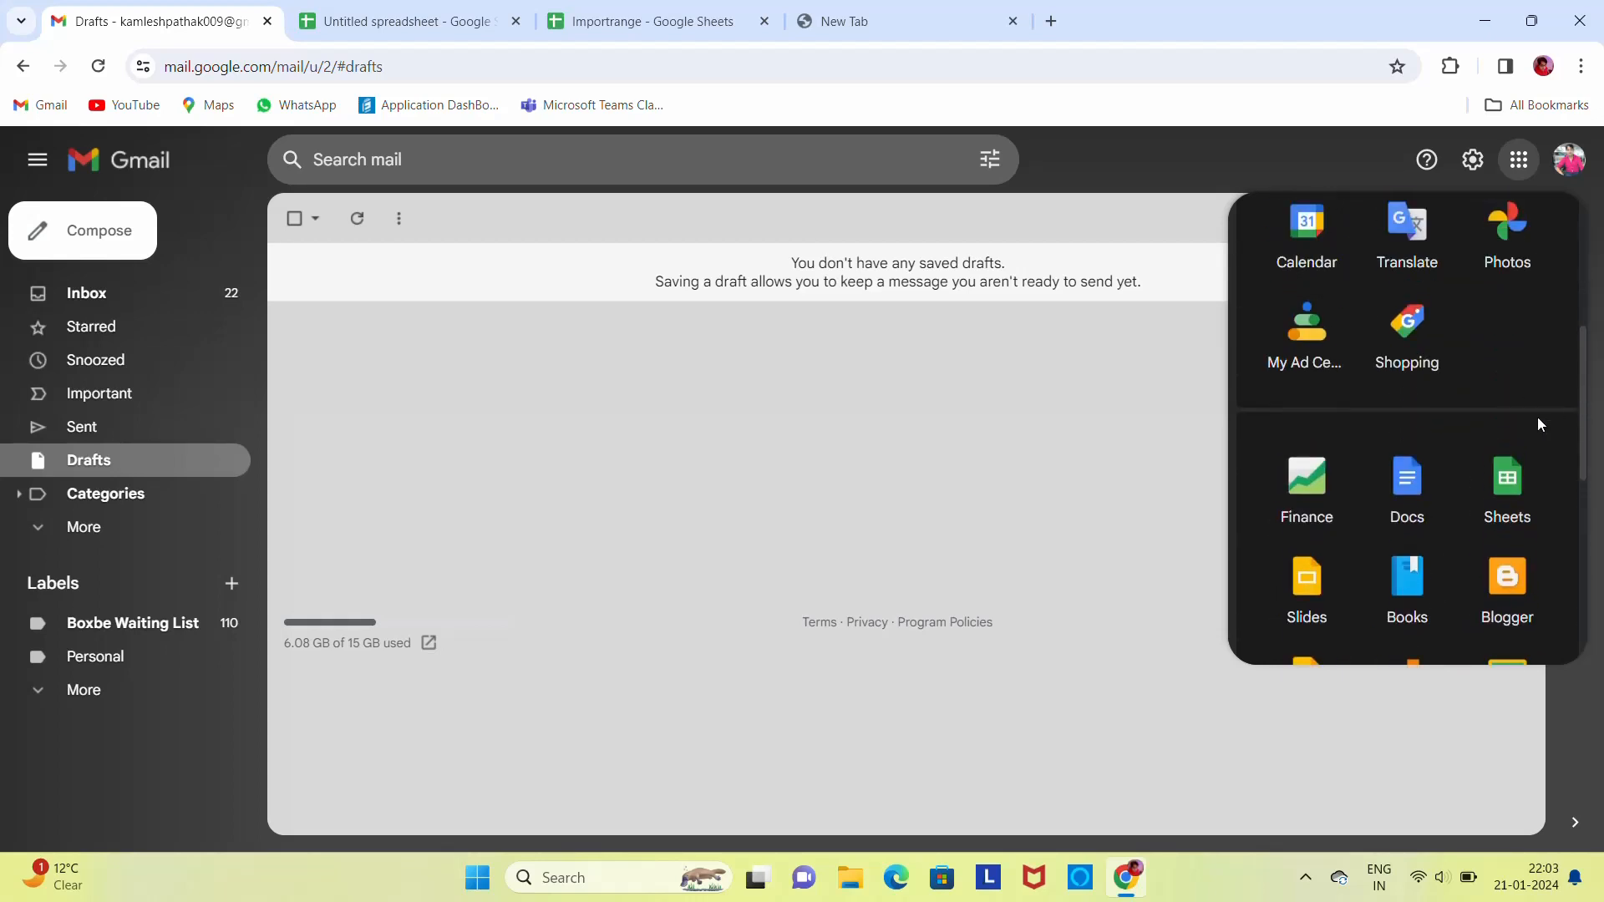
click(1508, 489)
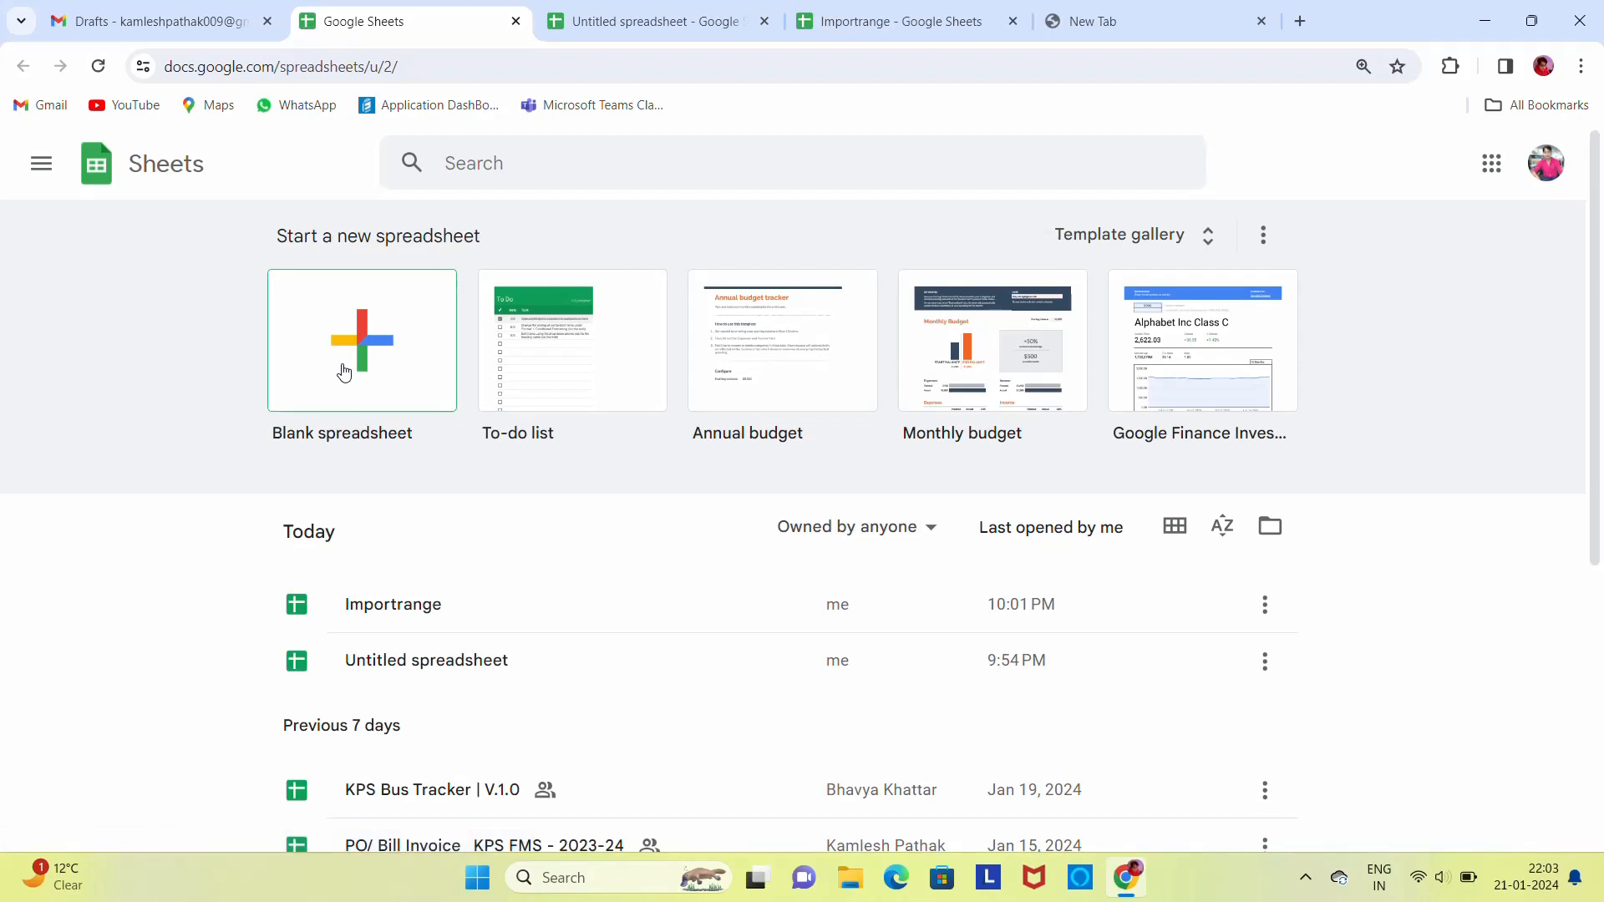
click(343, 372)
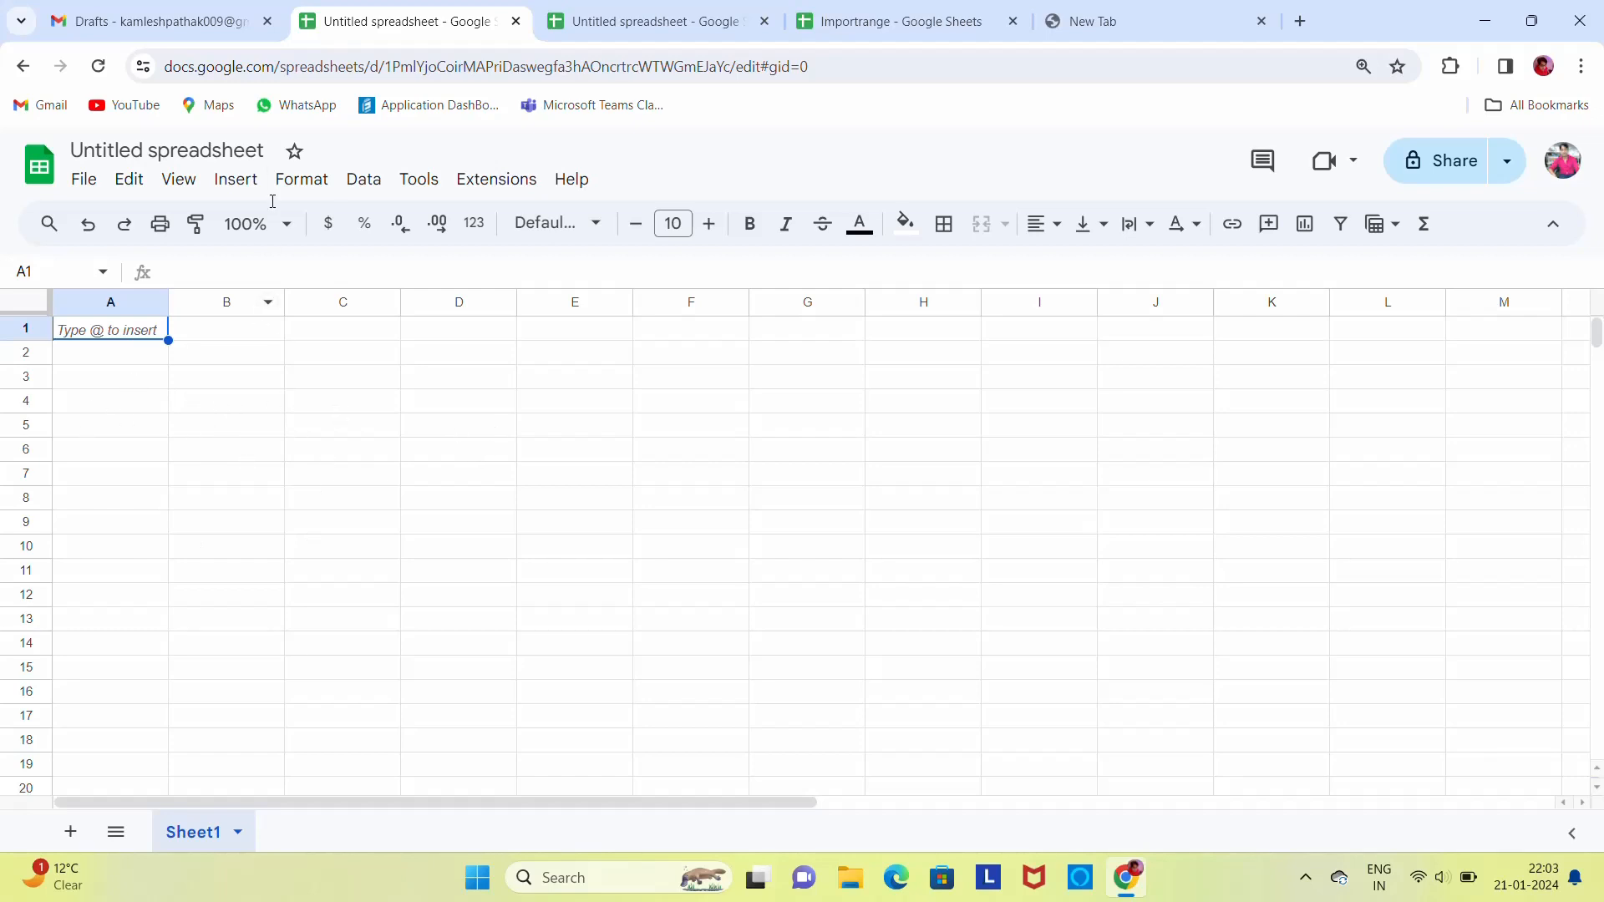
click(266, 151)
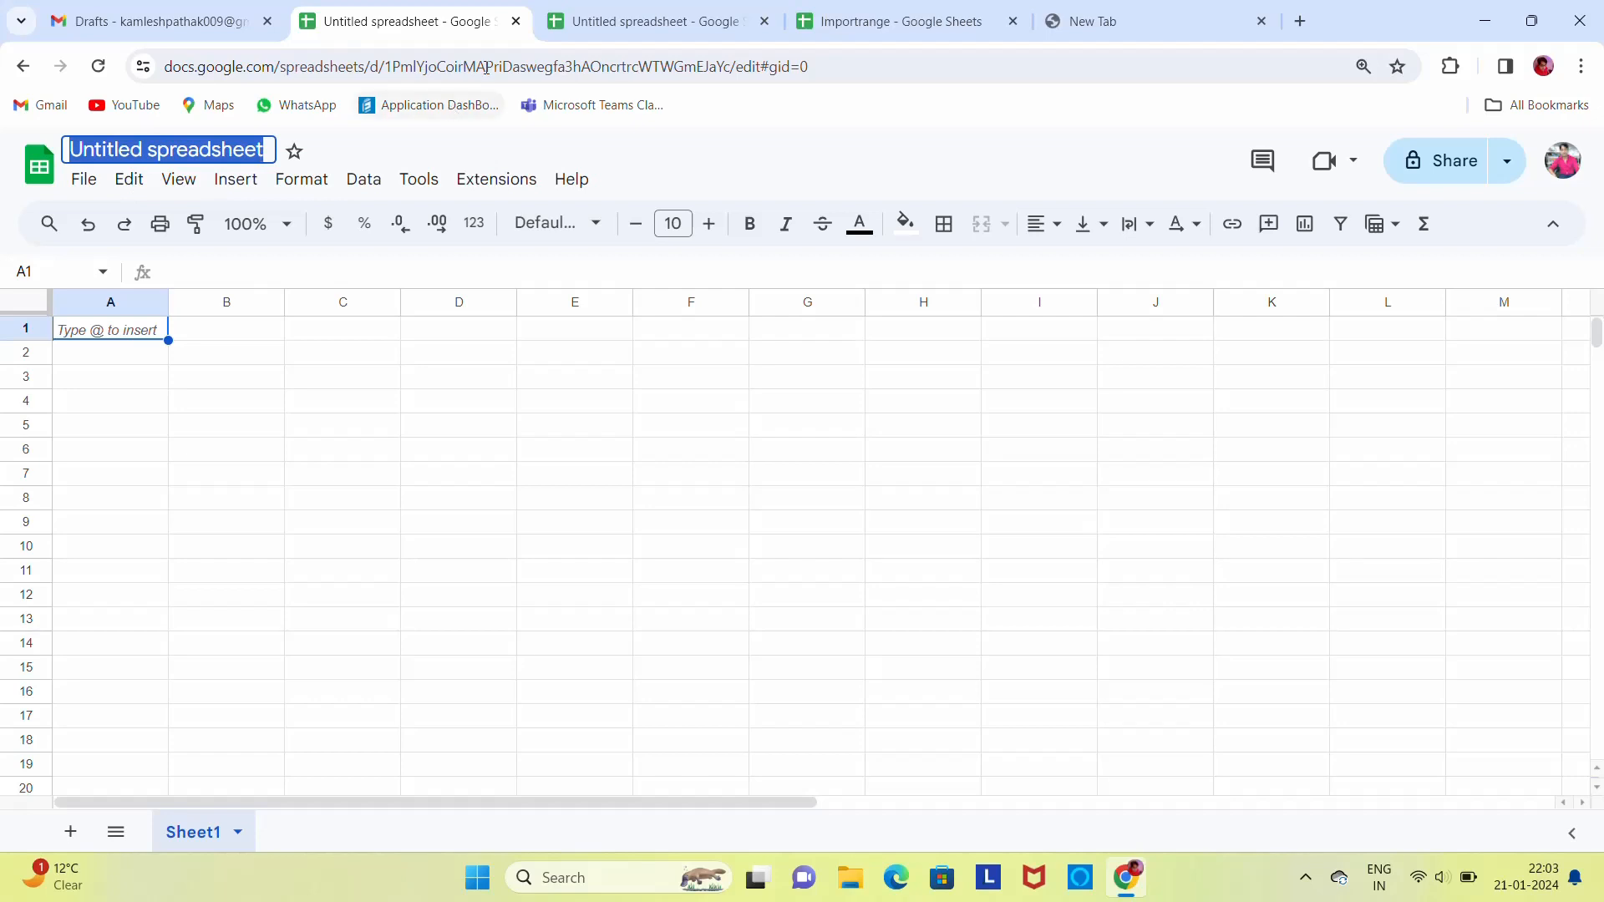
click(515, 21)
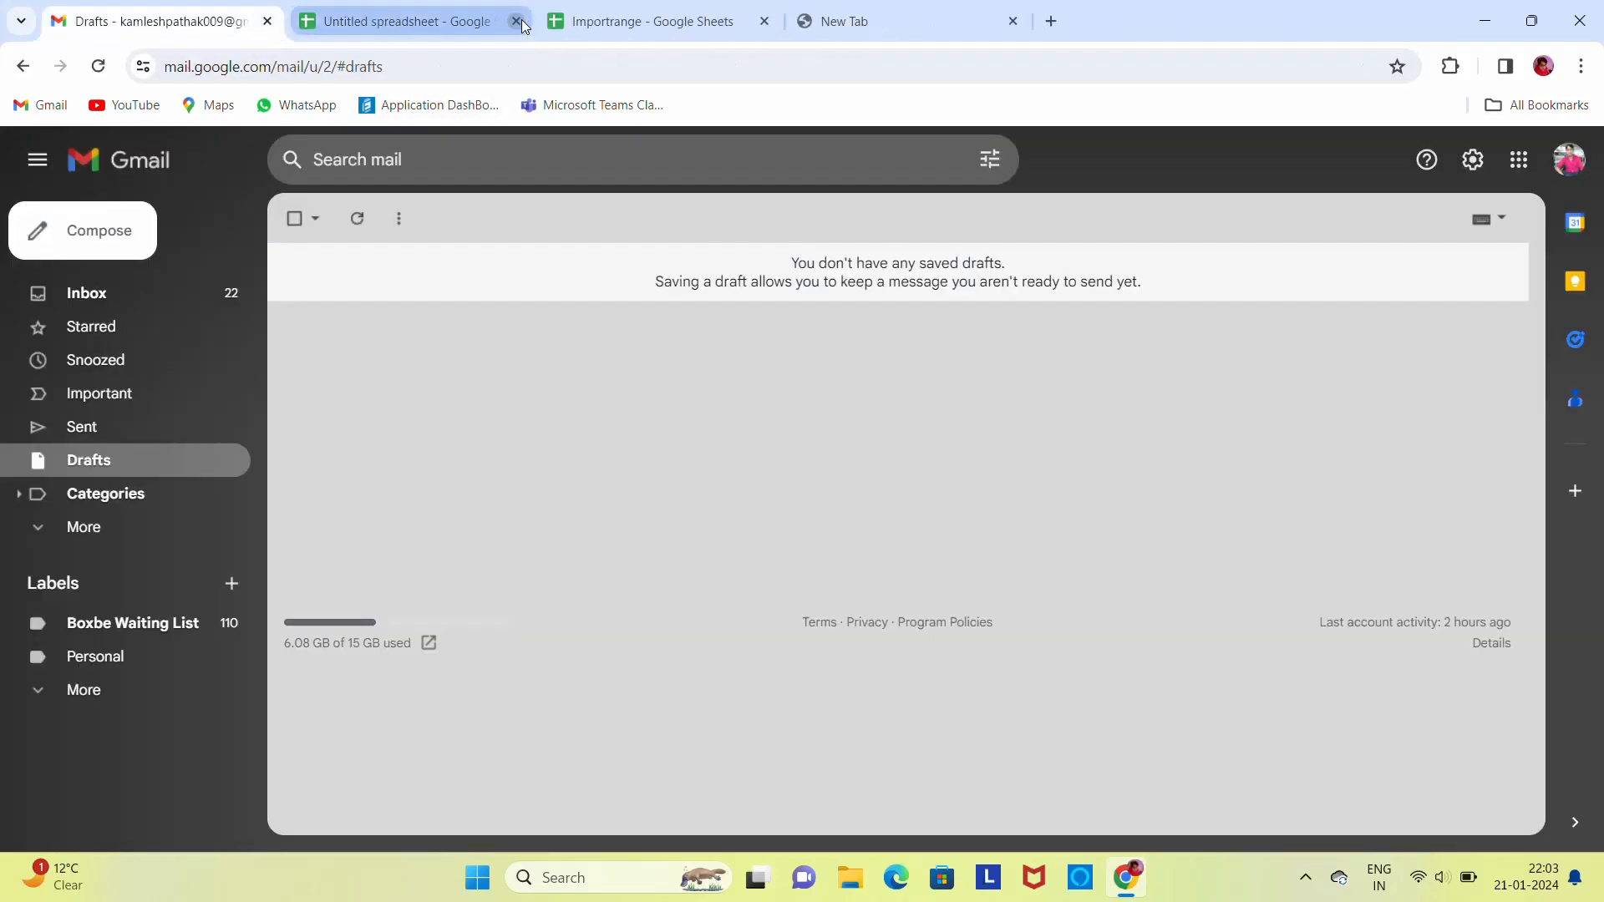
Rename the untitled spreadsheet containing the student names in English and Hindi as Student Data
click(466, 10)
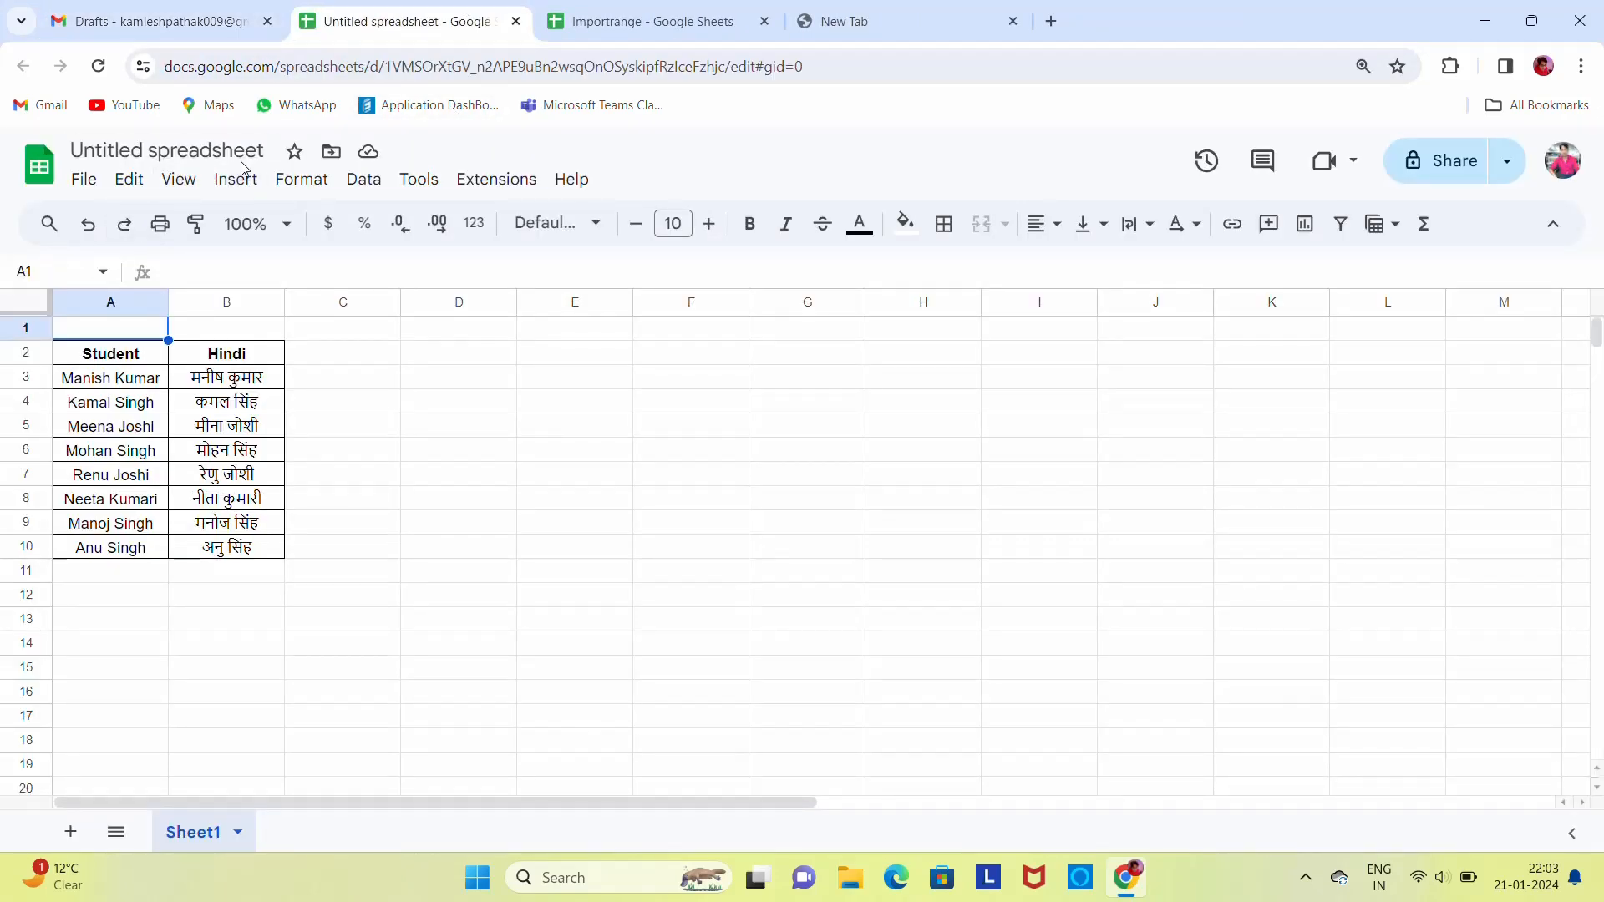
click(264, 150)
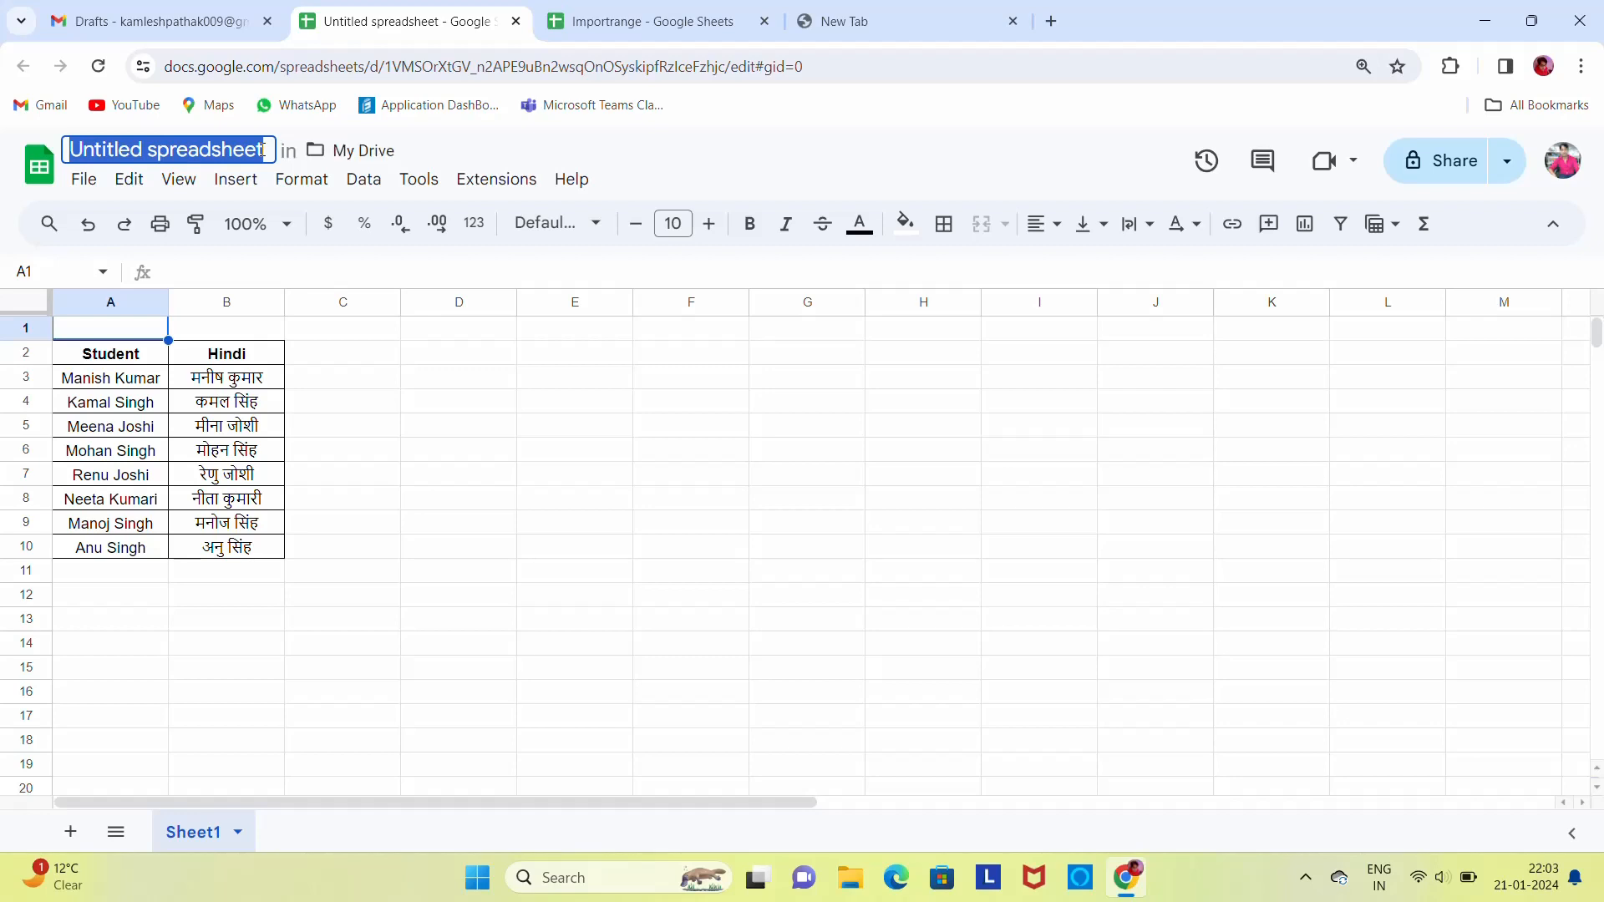
text(Stu)
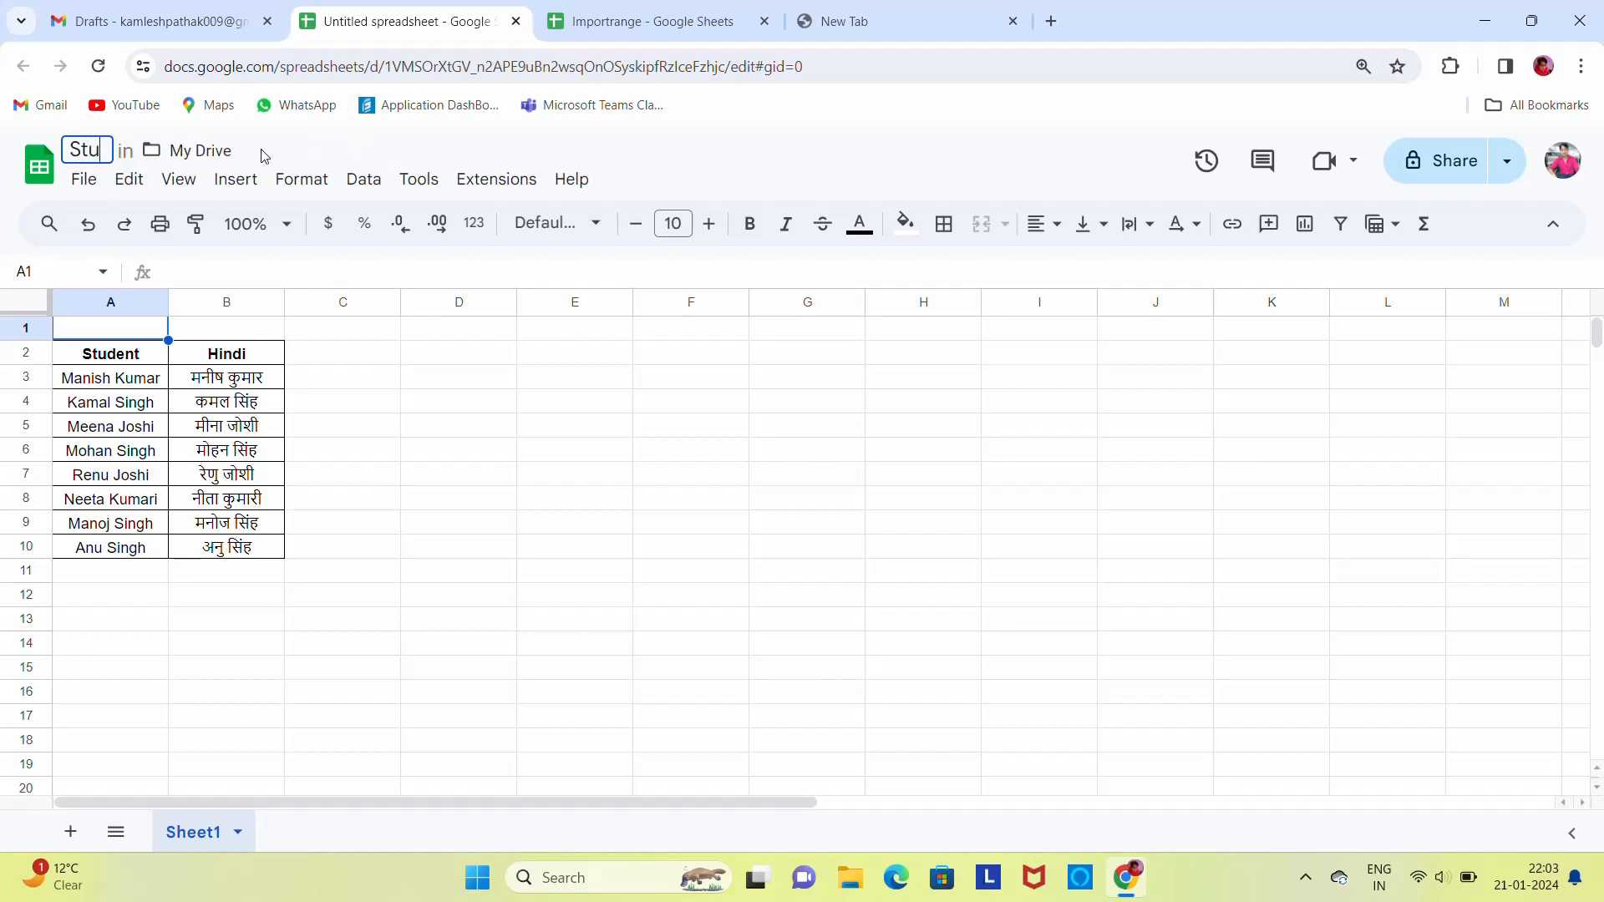
text(dent Data)
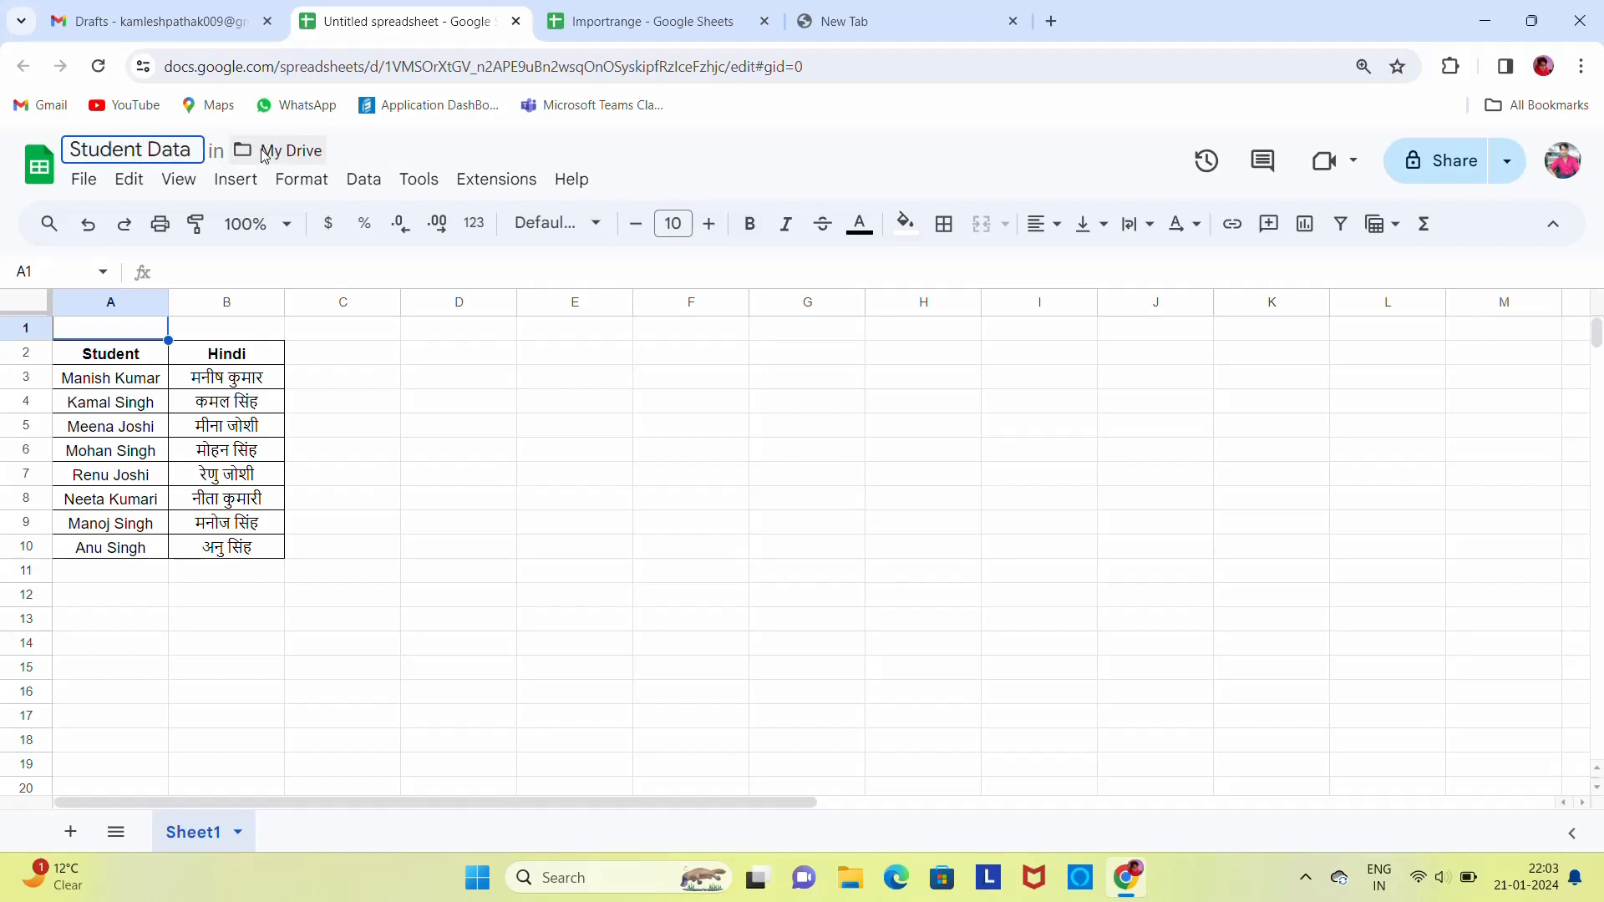
click(485, 406)
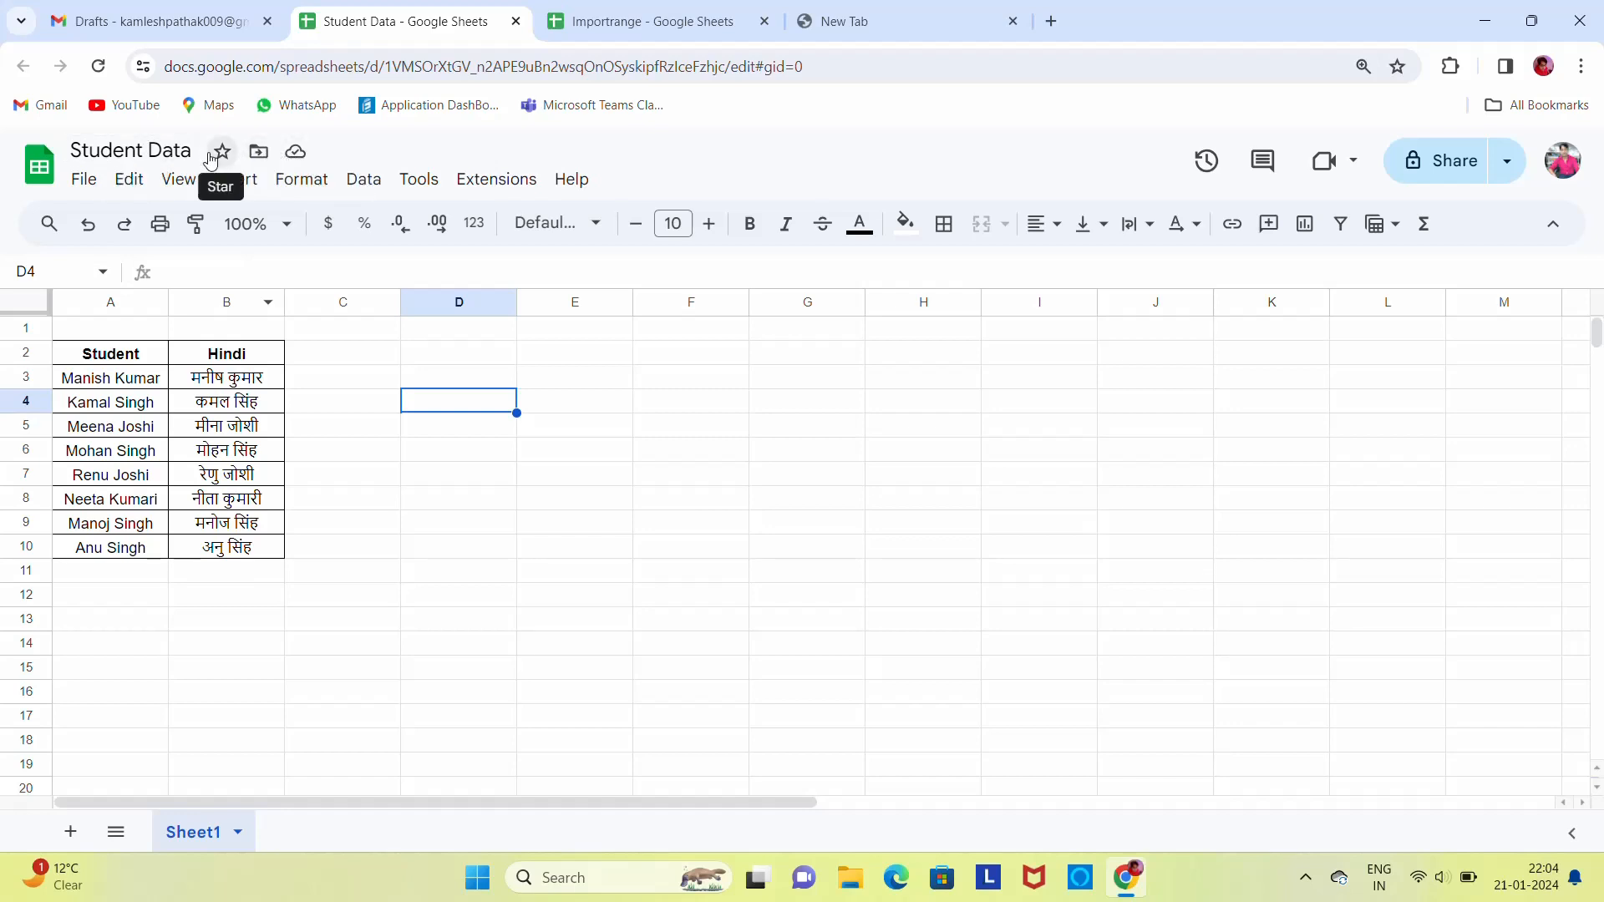
View the saved spreadsheets in Google Drive, launched from Gmail, and close Drive again
click(150, 21)
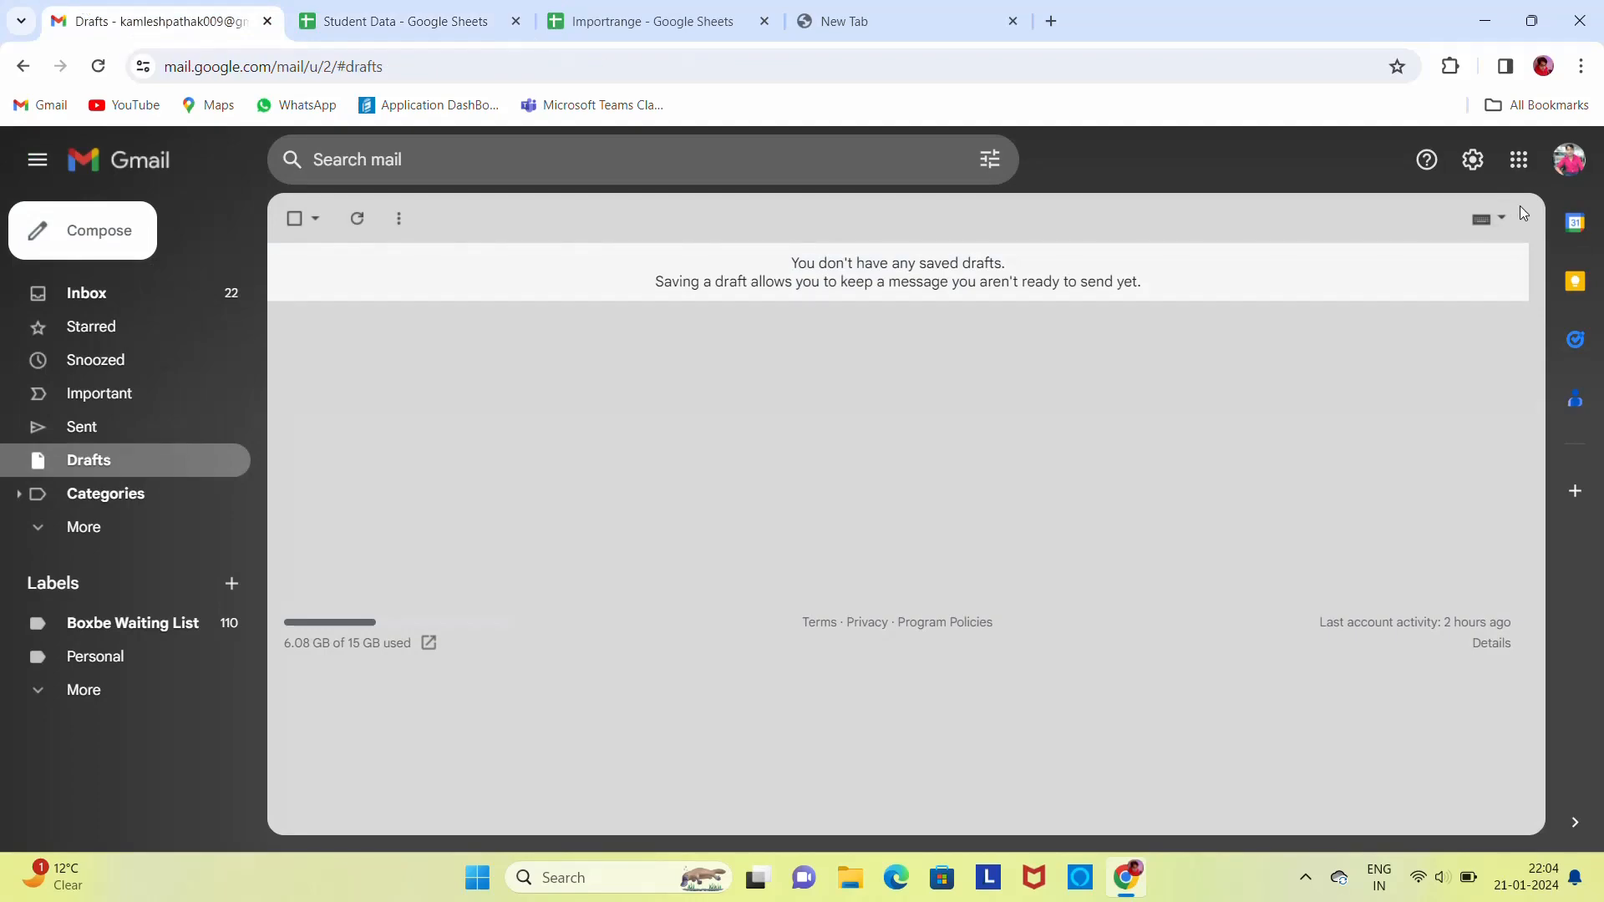
click(1518, 160)
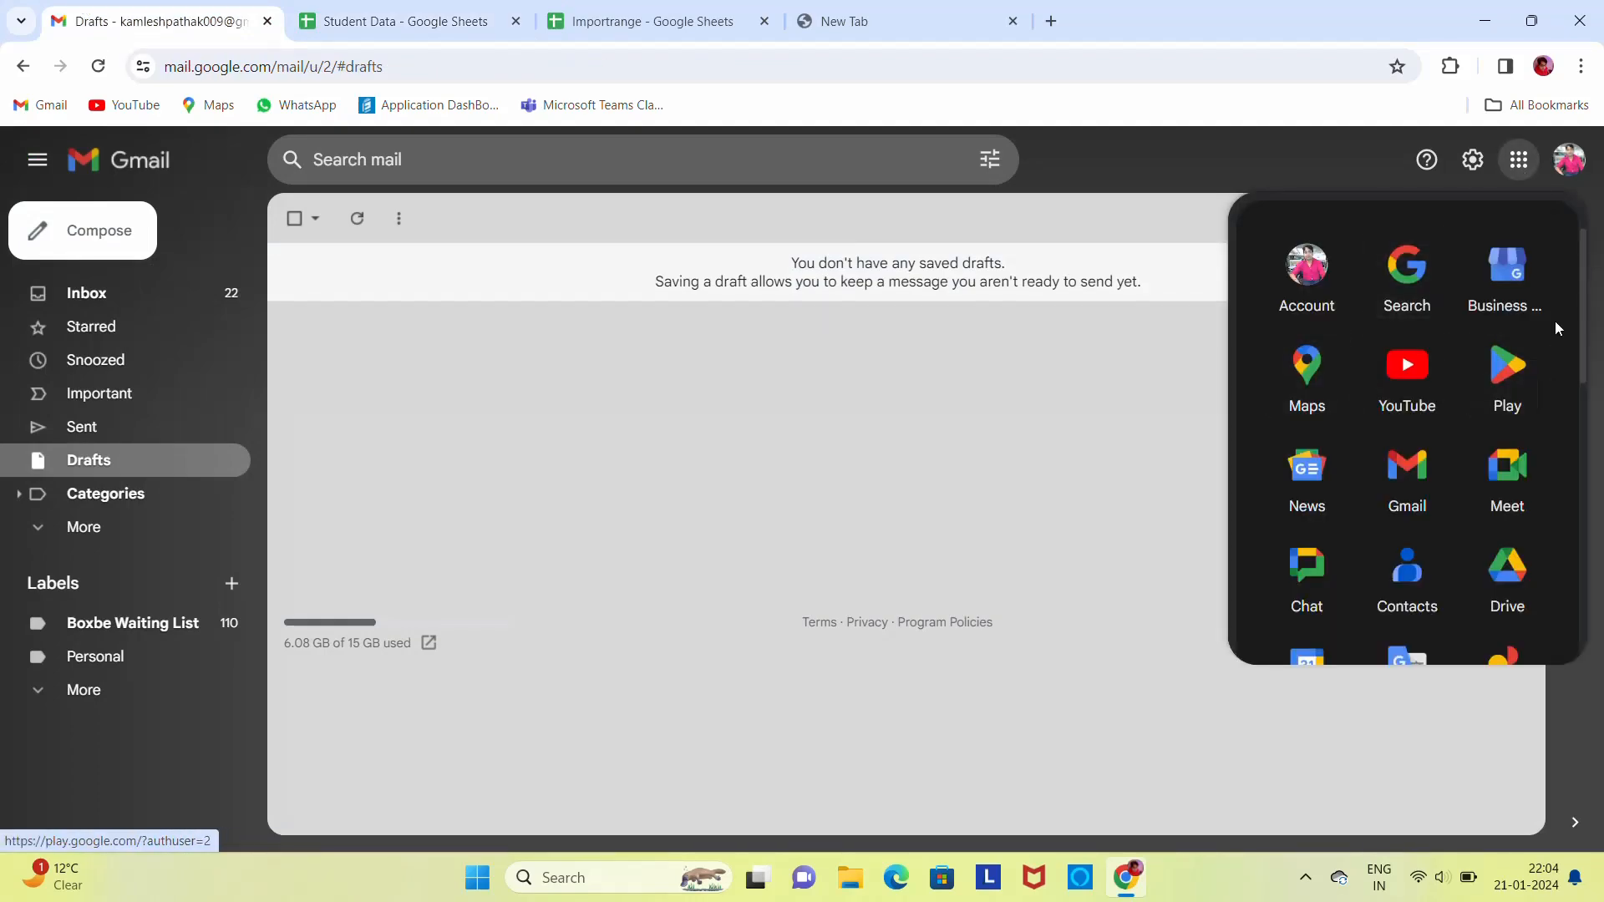
scroll(1581, 324, down, 2)
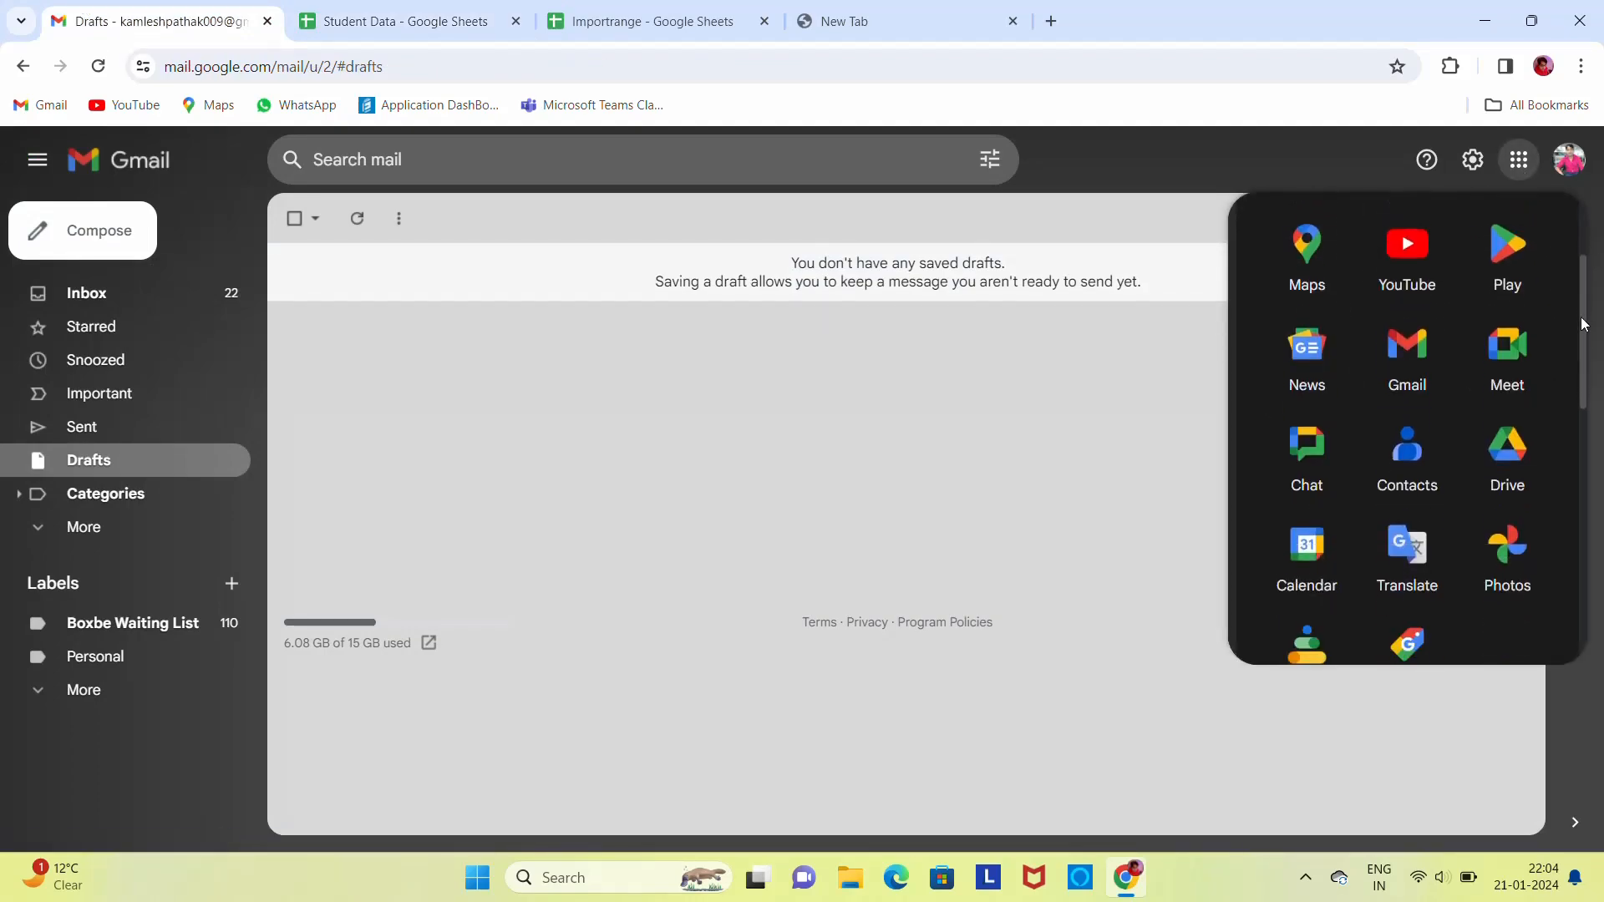
scroll(1582, 324, down, 1)
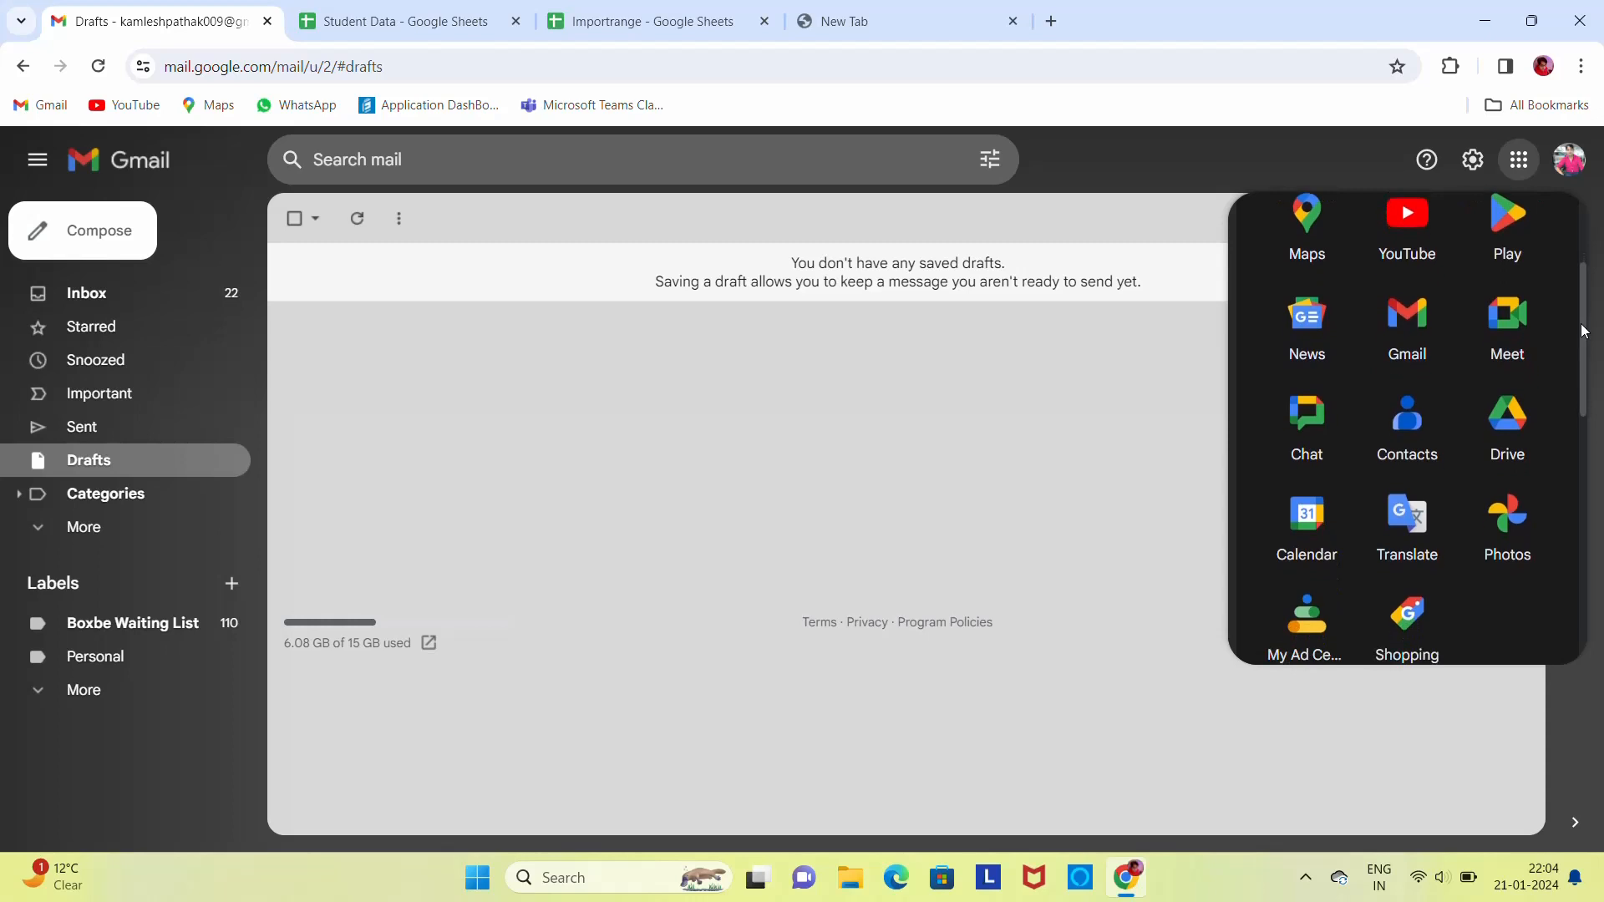
click(1517, 404)
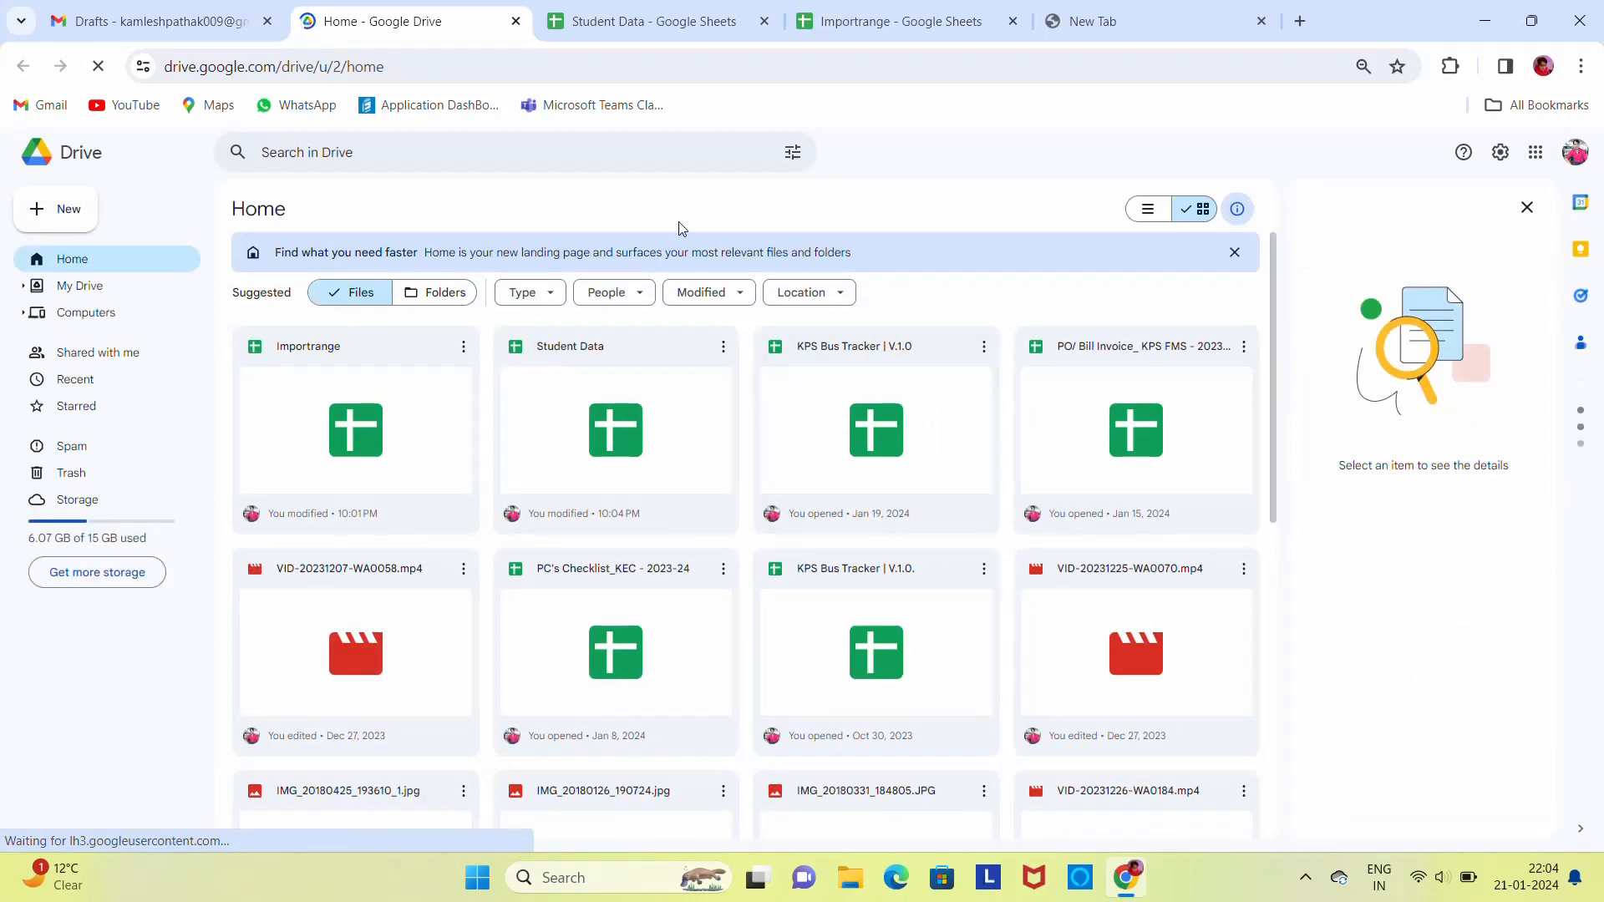
click(516, 21)
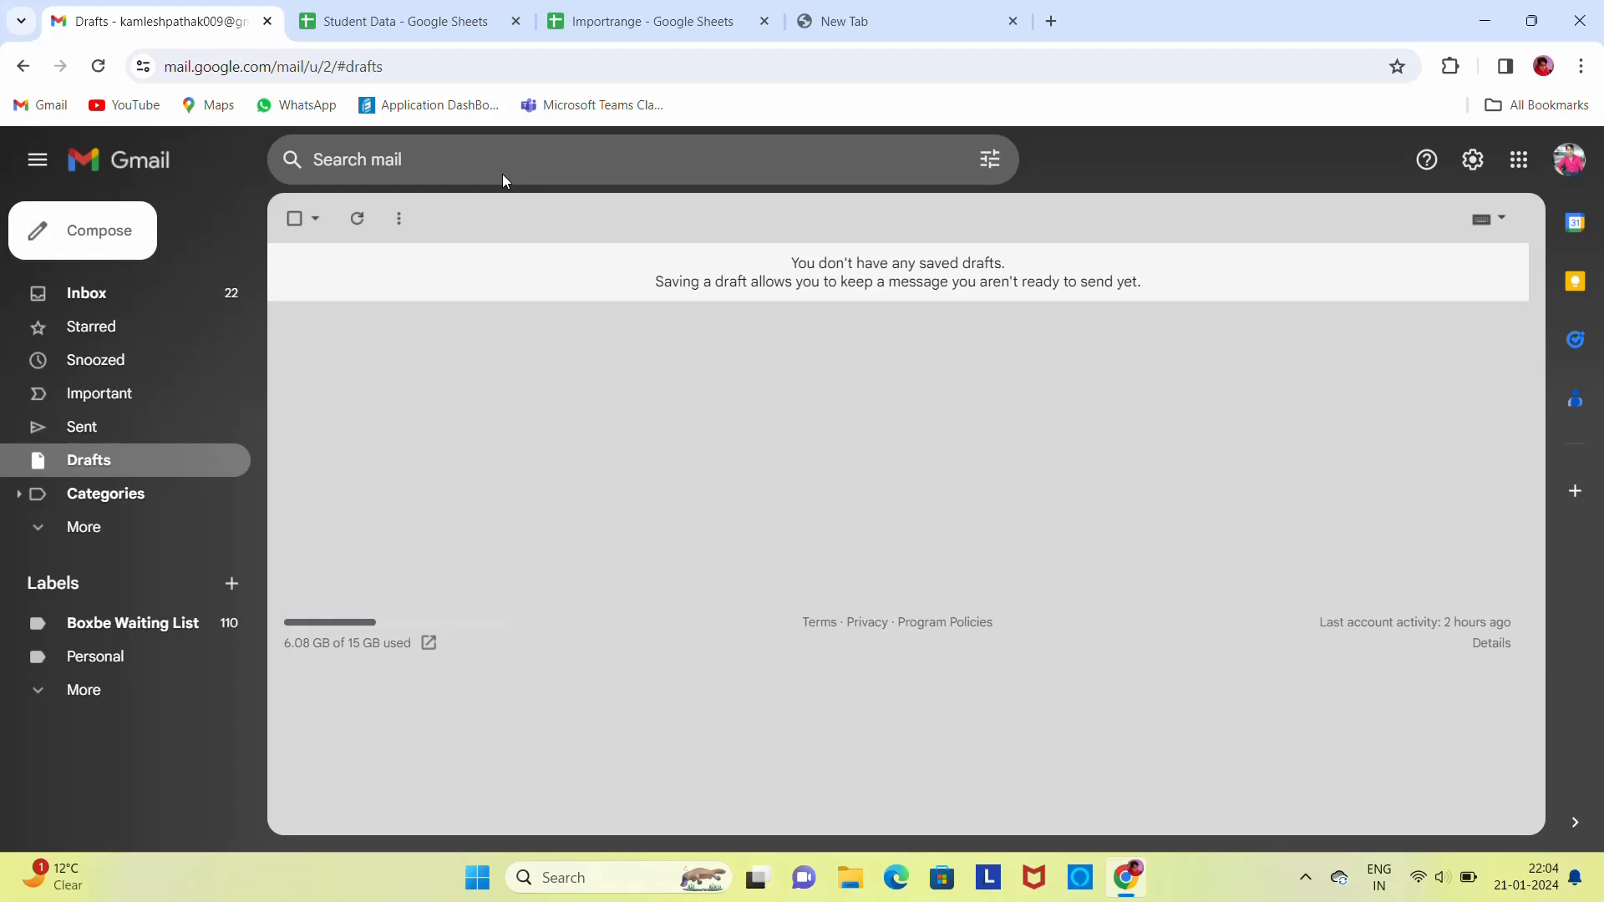
Look over the Student Data spreadsheet and the EMP ID, Designation and Salary columns of the Importrange employee table
click(422, 18)
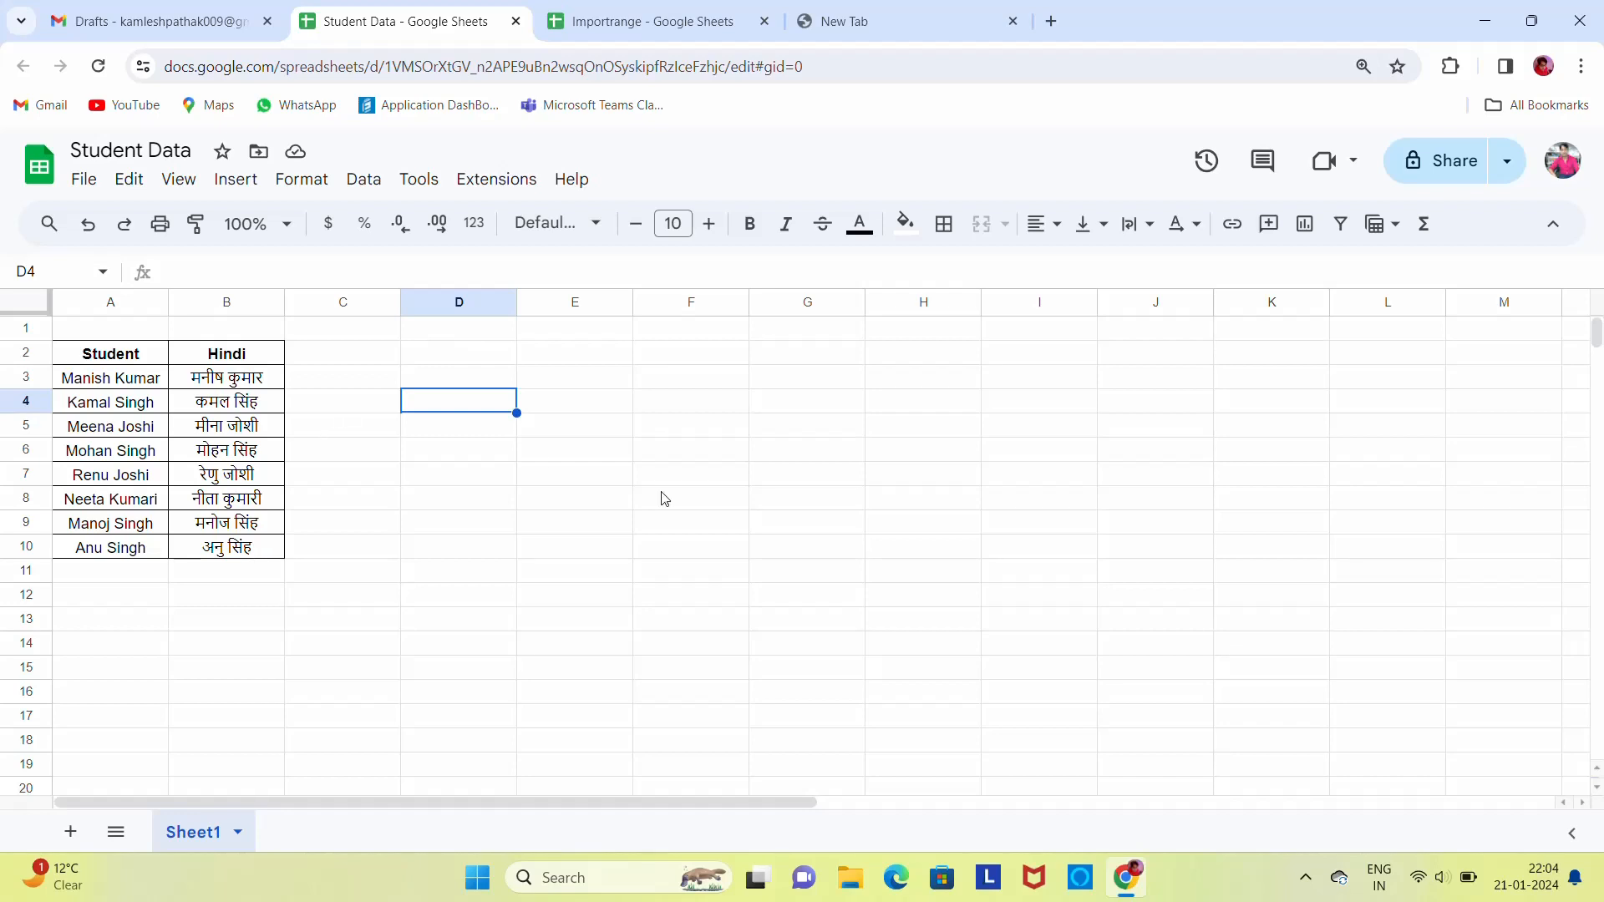
click(635, 17)
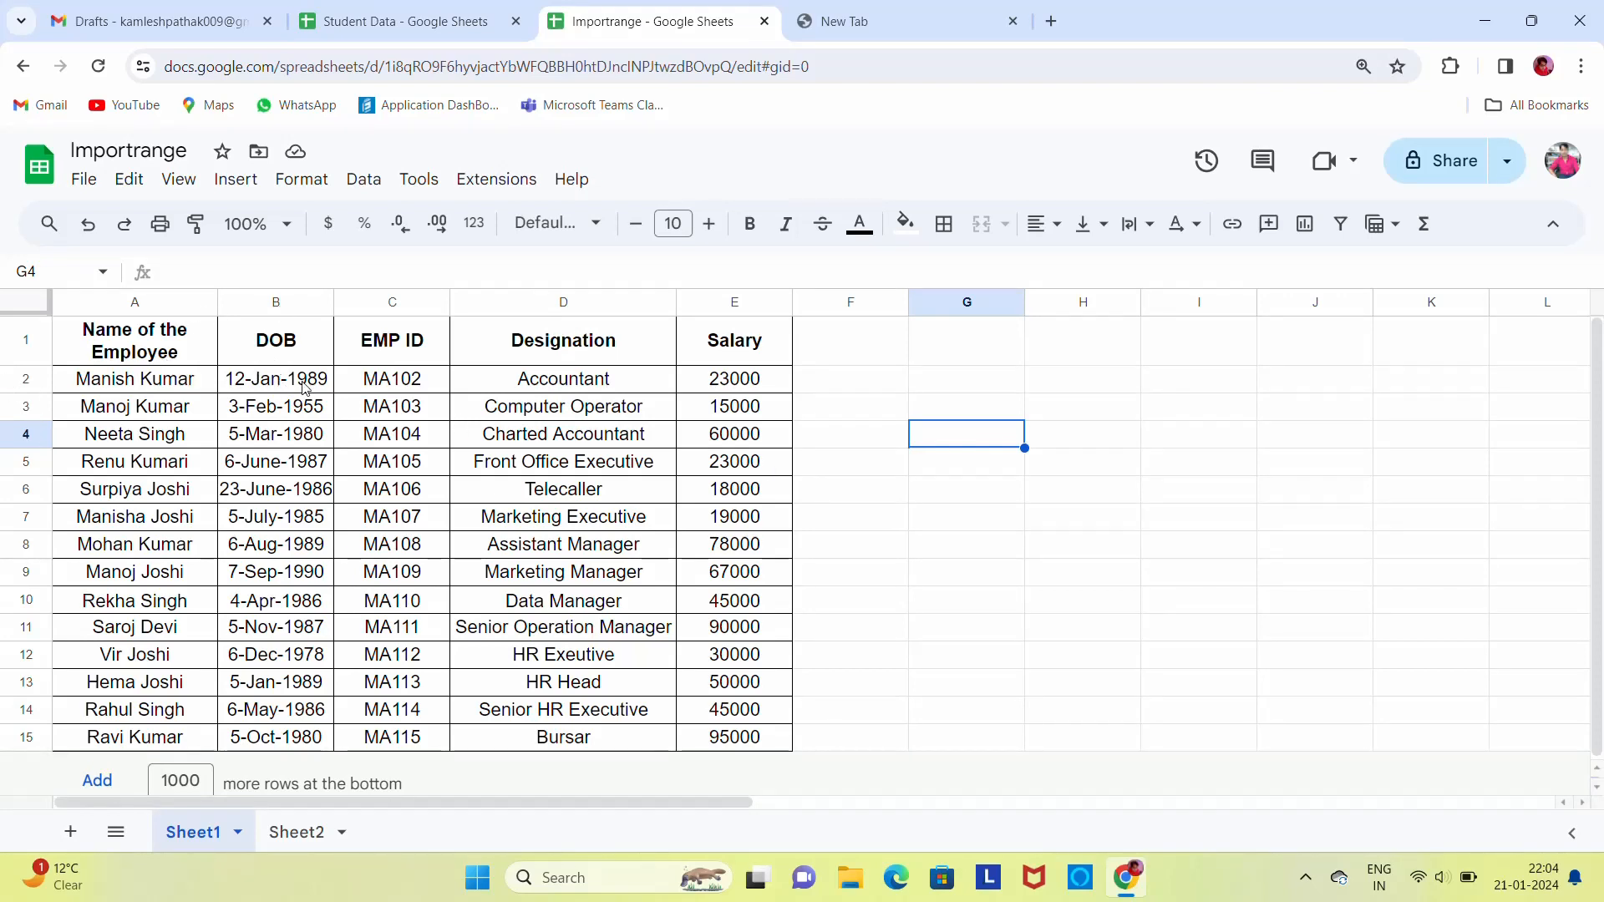
click(416, 362)
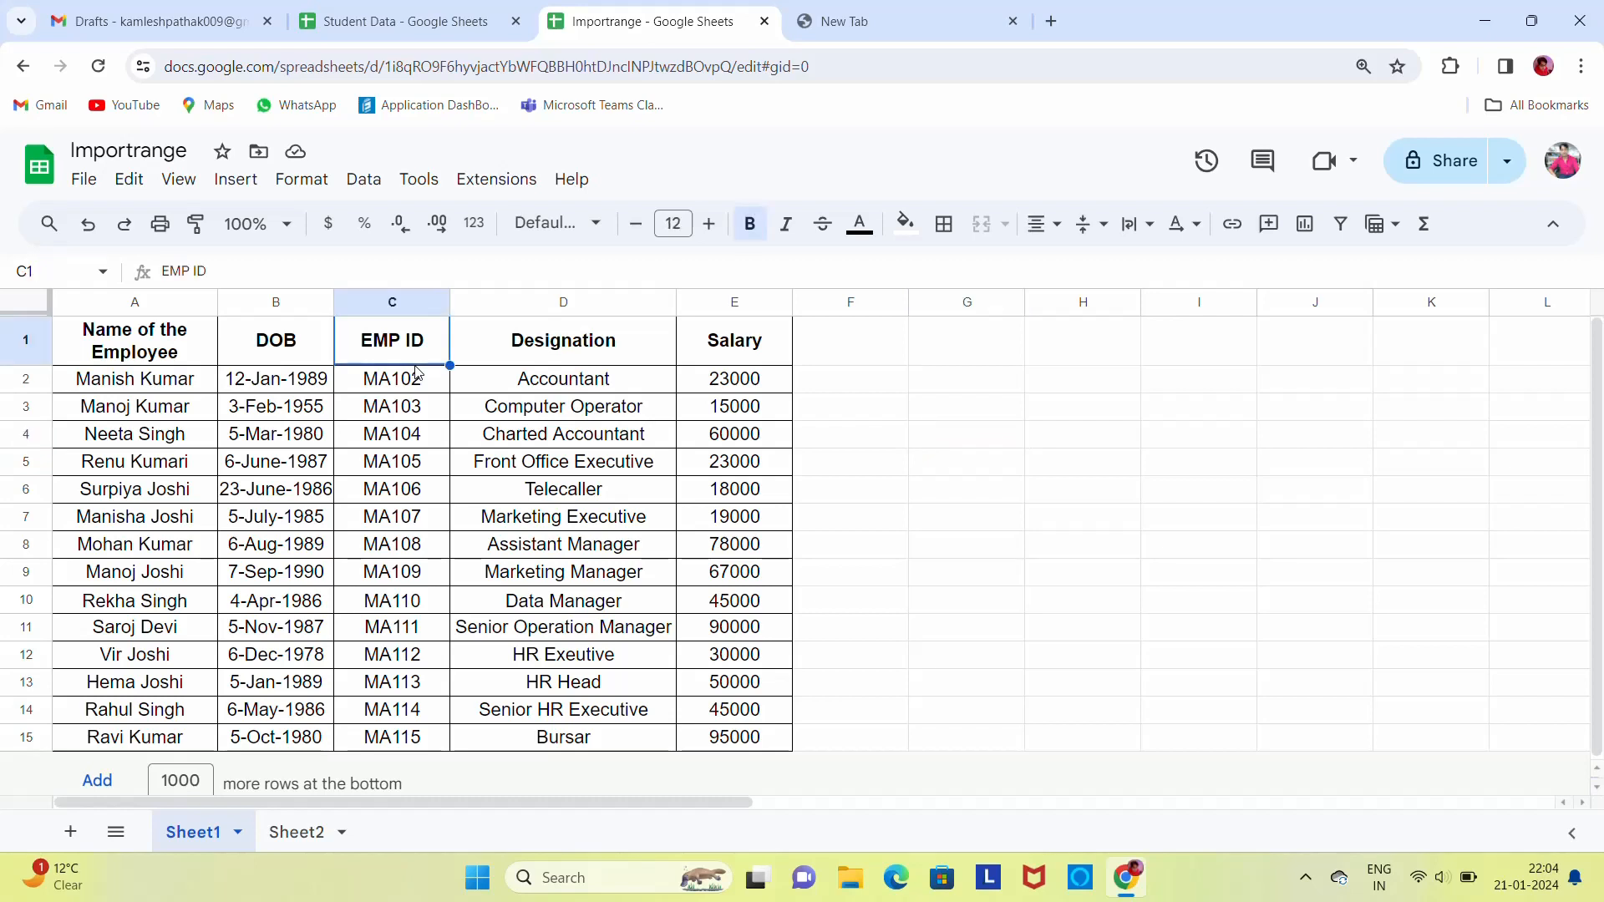
click(533, 364)
click(763, 354)
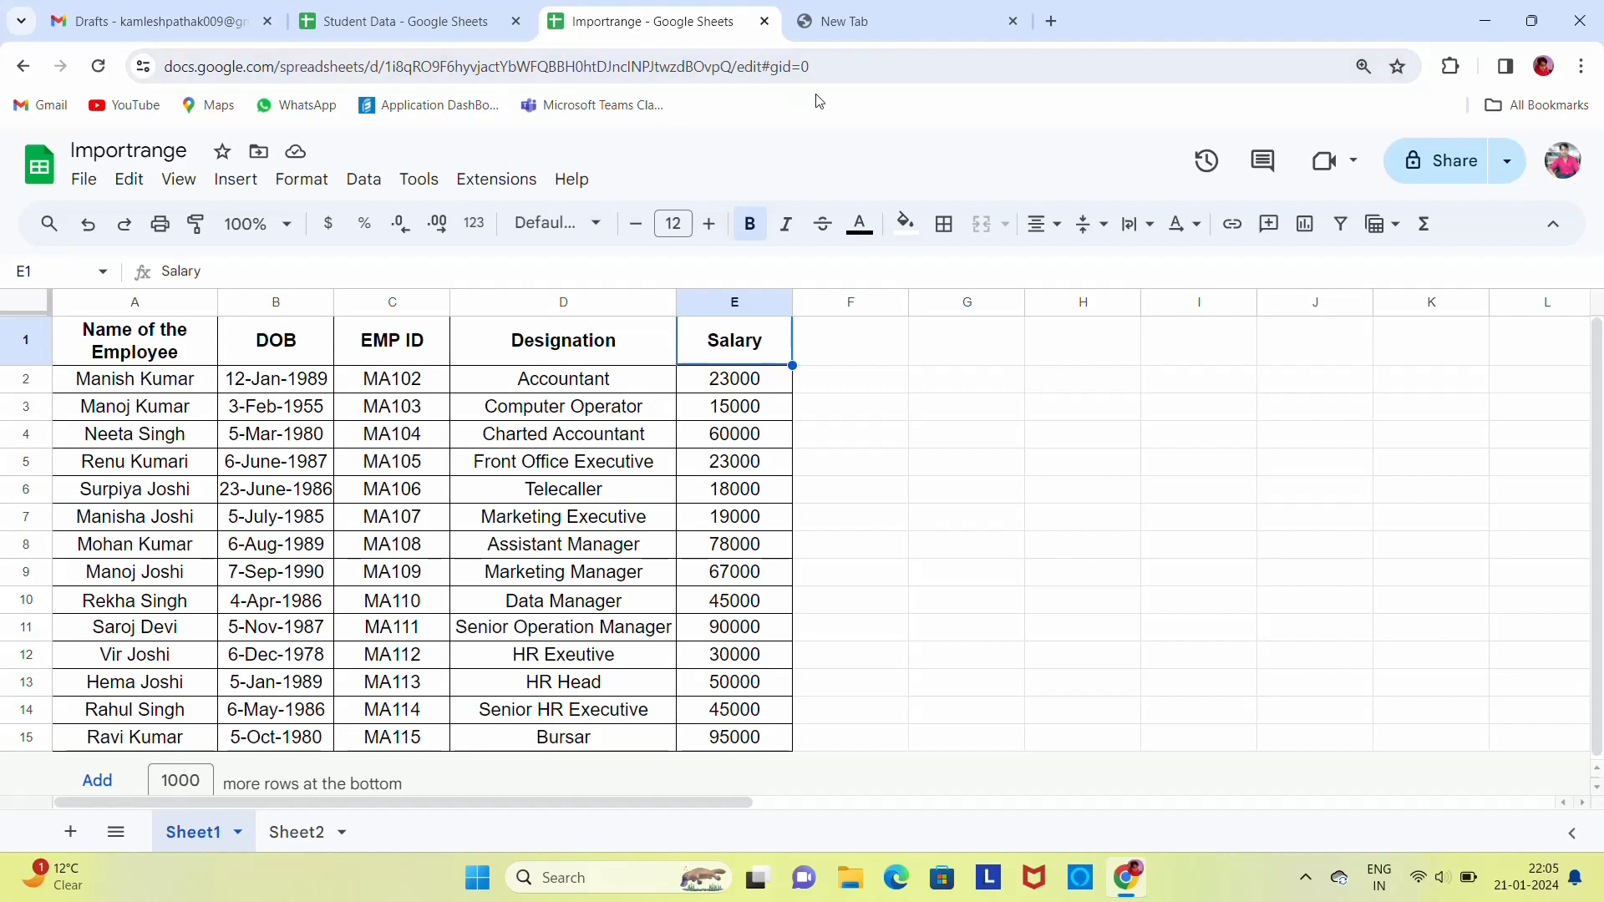
Copy the full URL of the Importrange spreadsheet while its Sheet1 is open
click(833, 71)
key(ctrl+c)
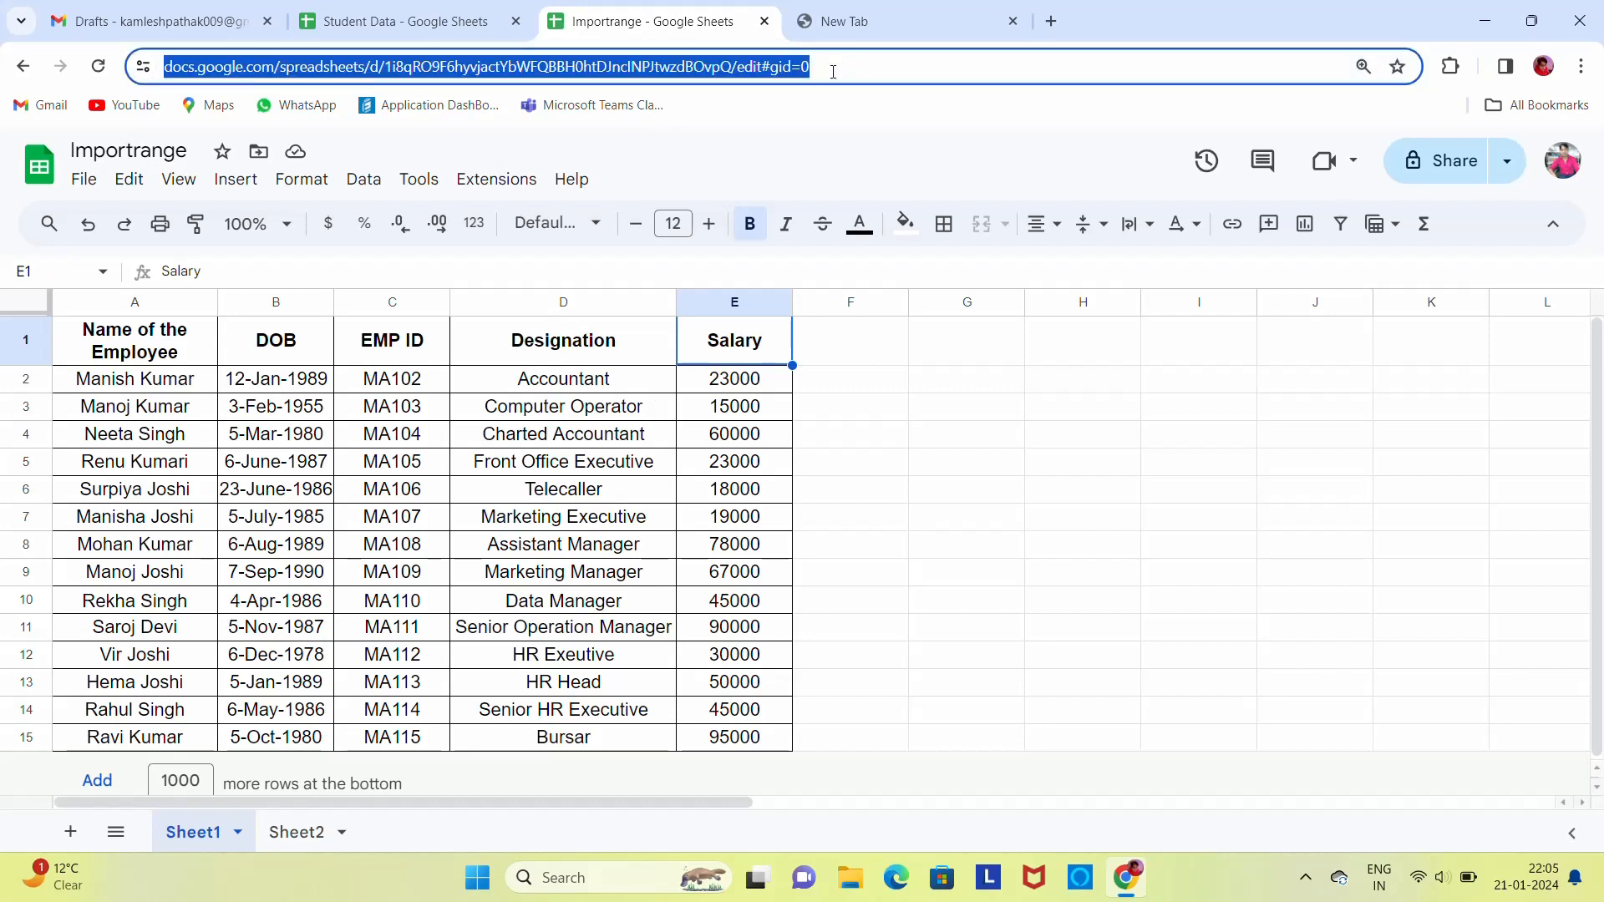
click(834, 424)
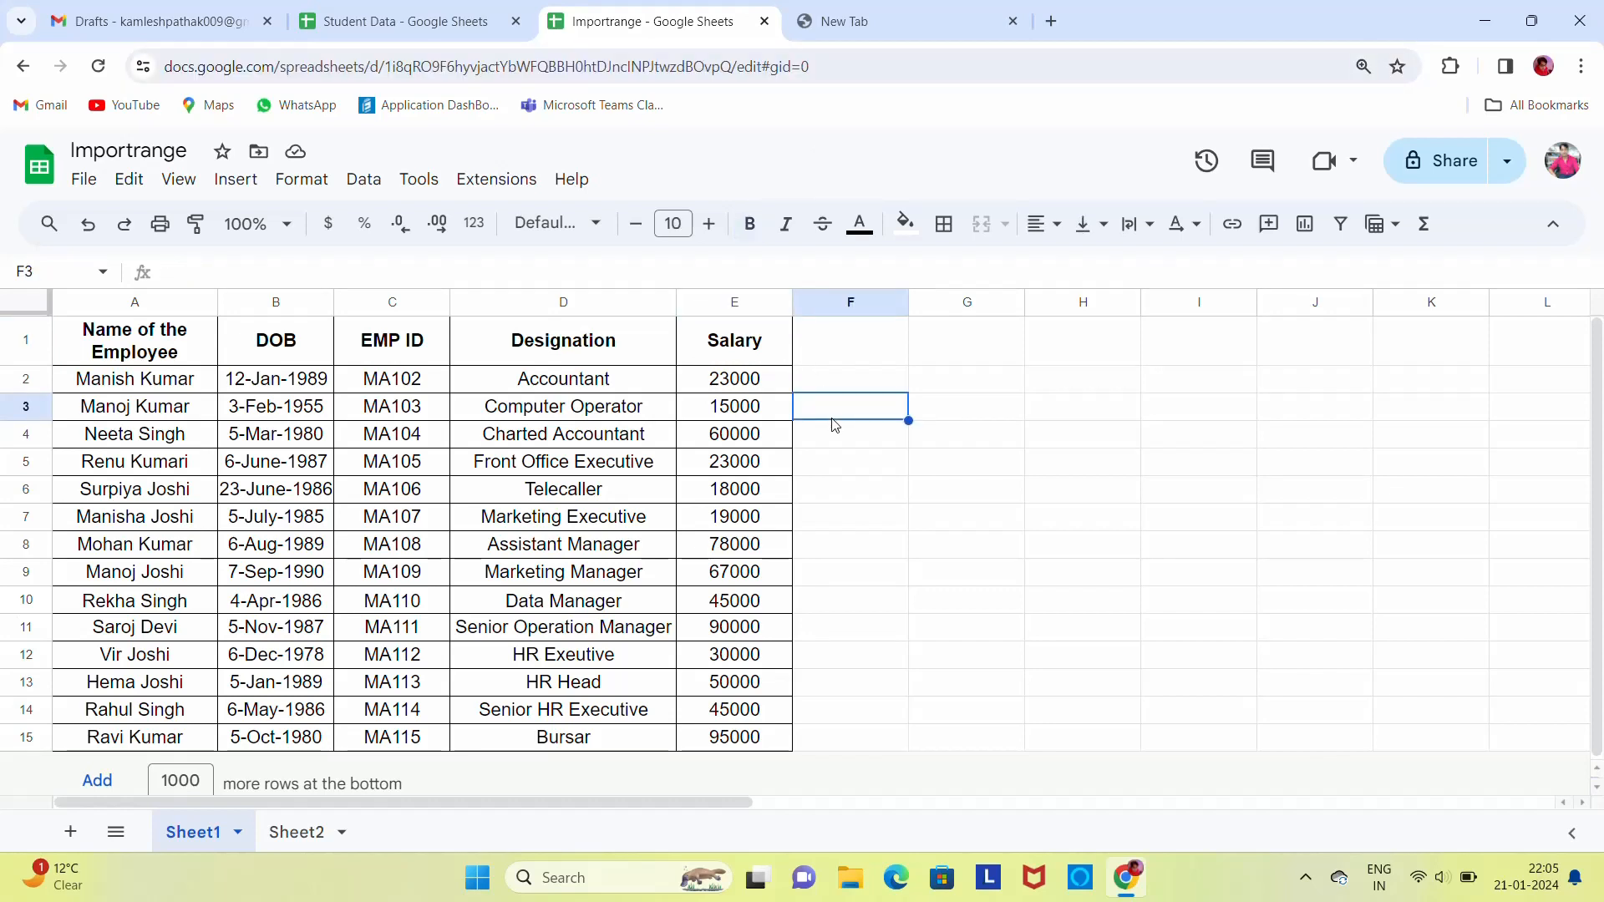
Start an IMPORTRANGE formula in cell A1 of Sheet2
click(292, 835)
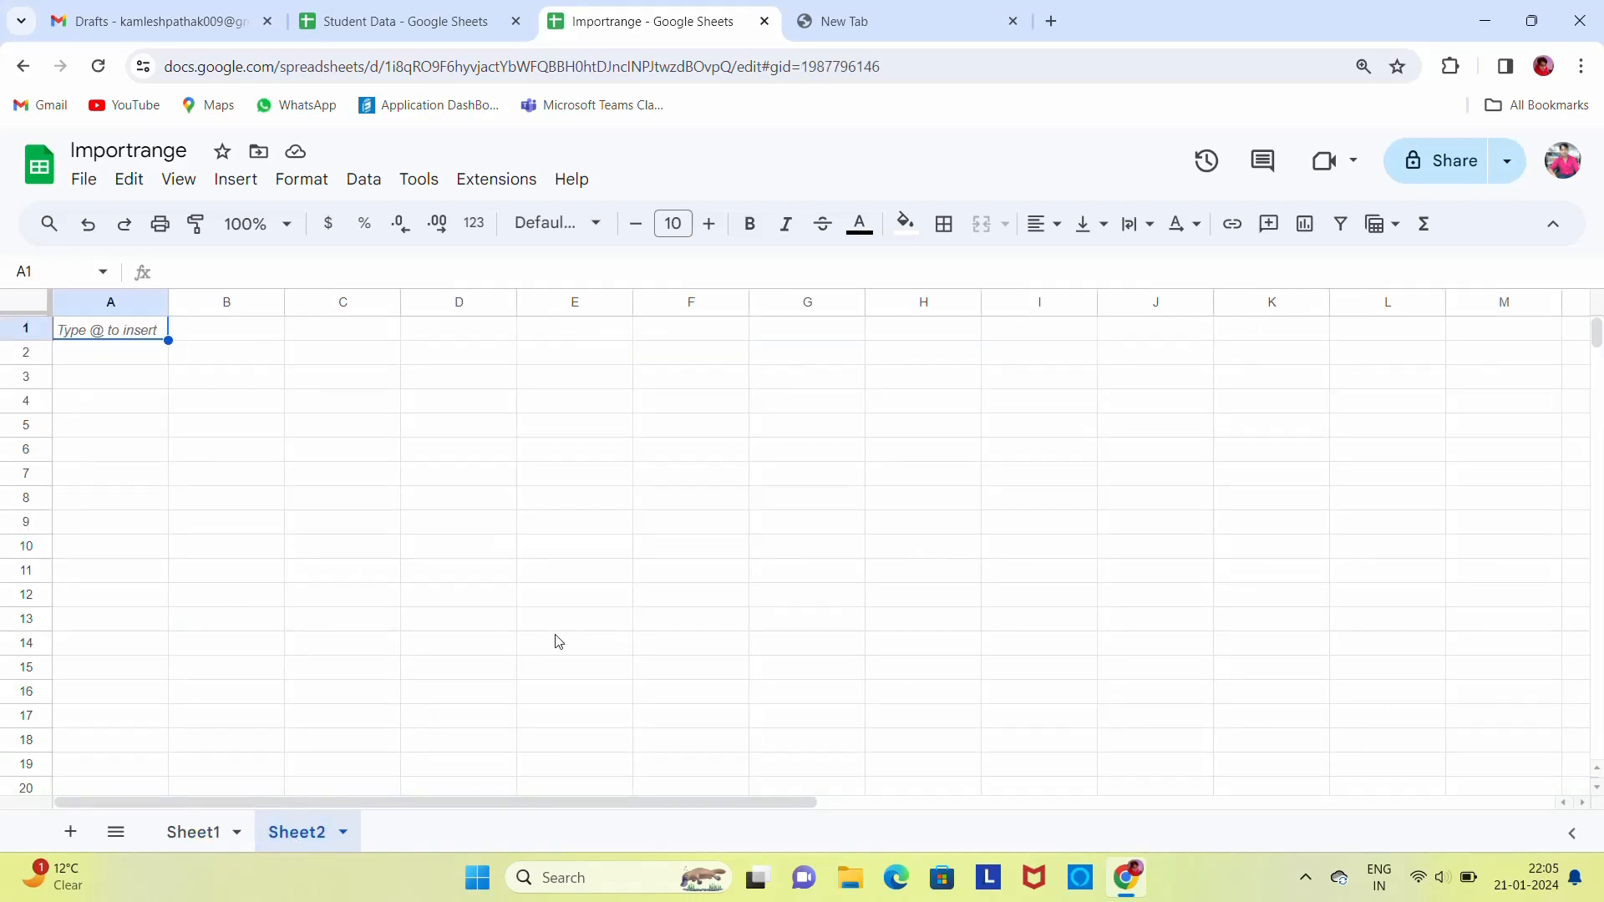
text(=)
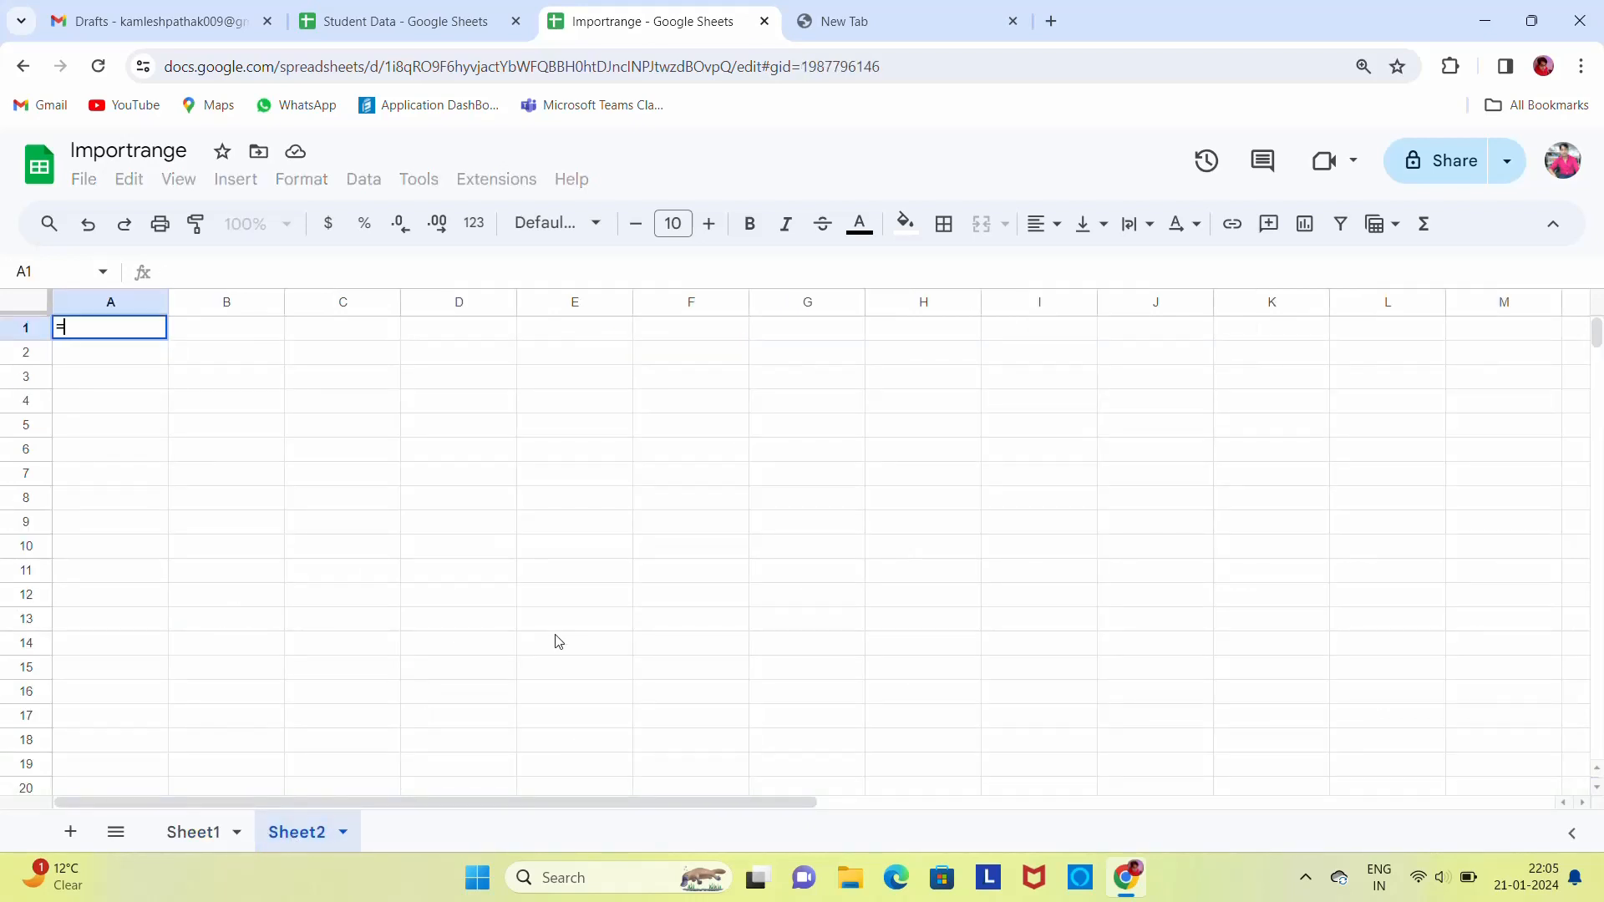
text(impo)
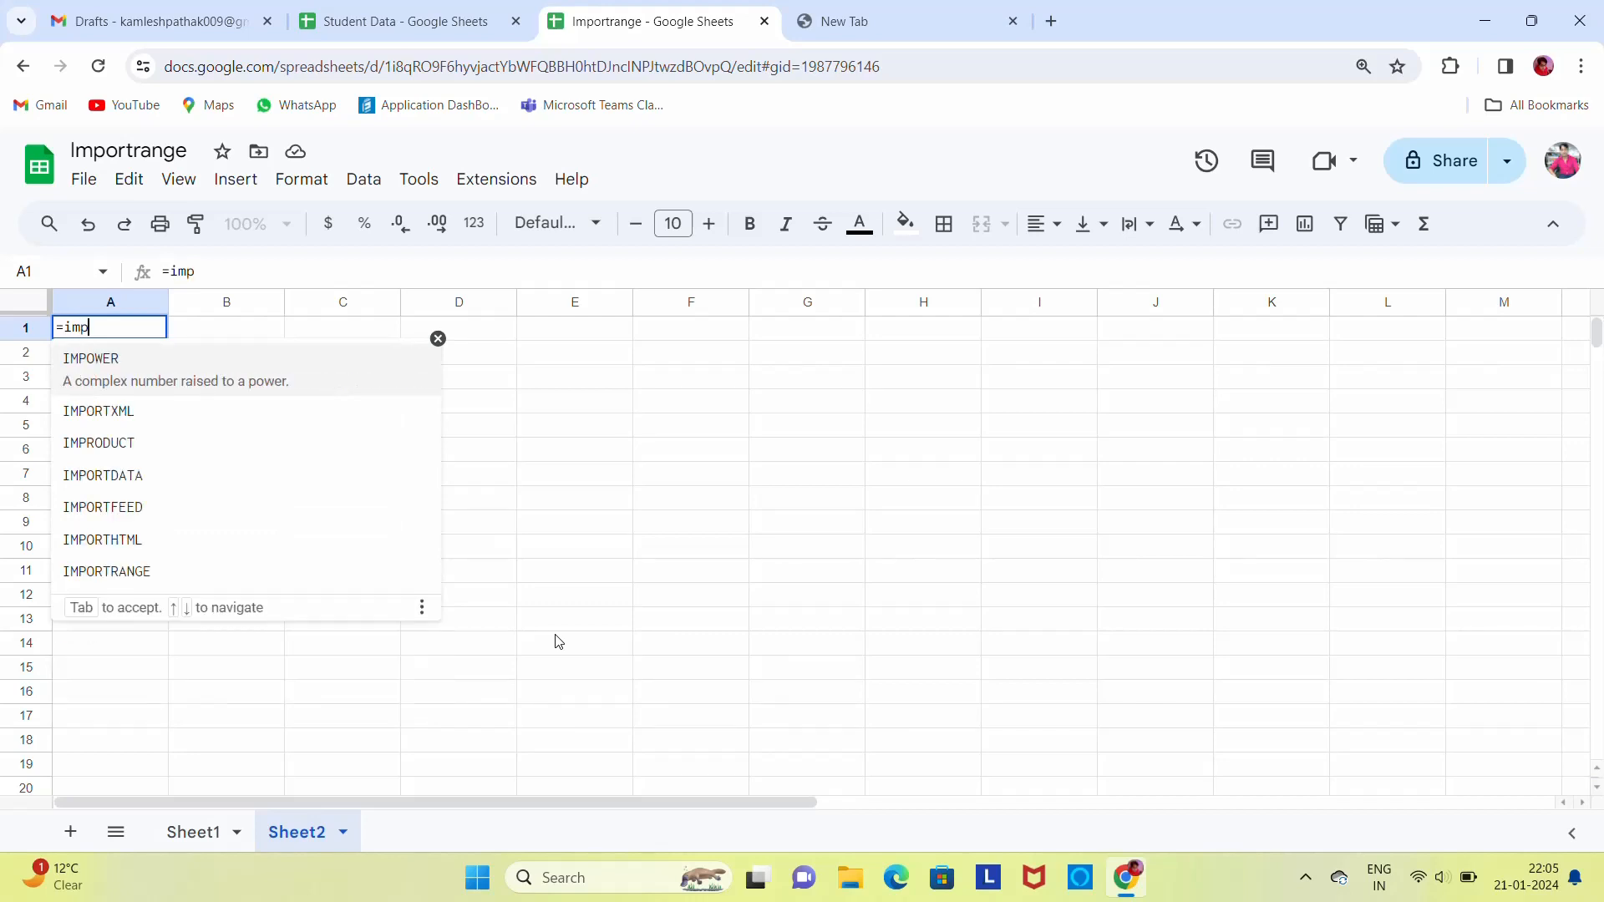
key(Down)
key(Down)
key(Down)
key(Down)
key(Down)
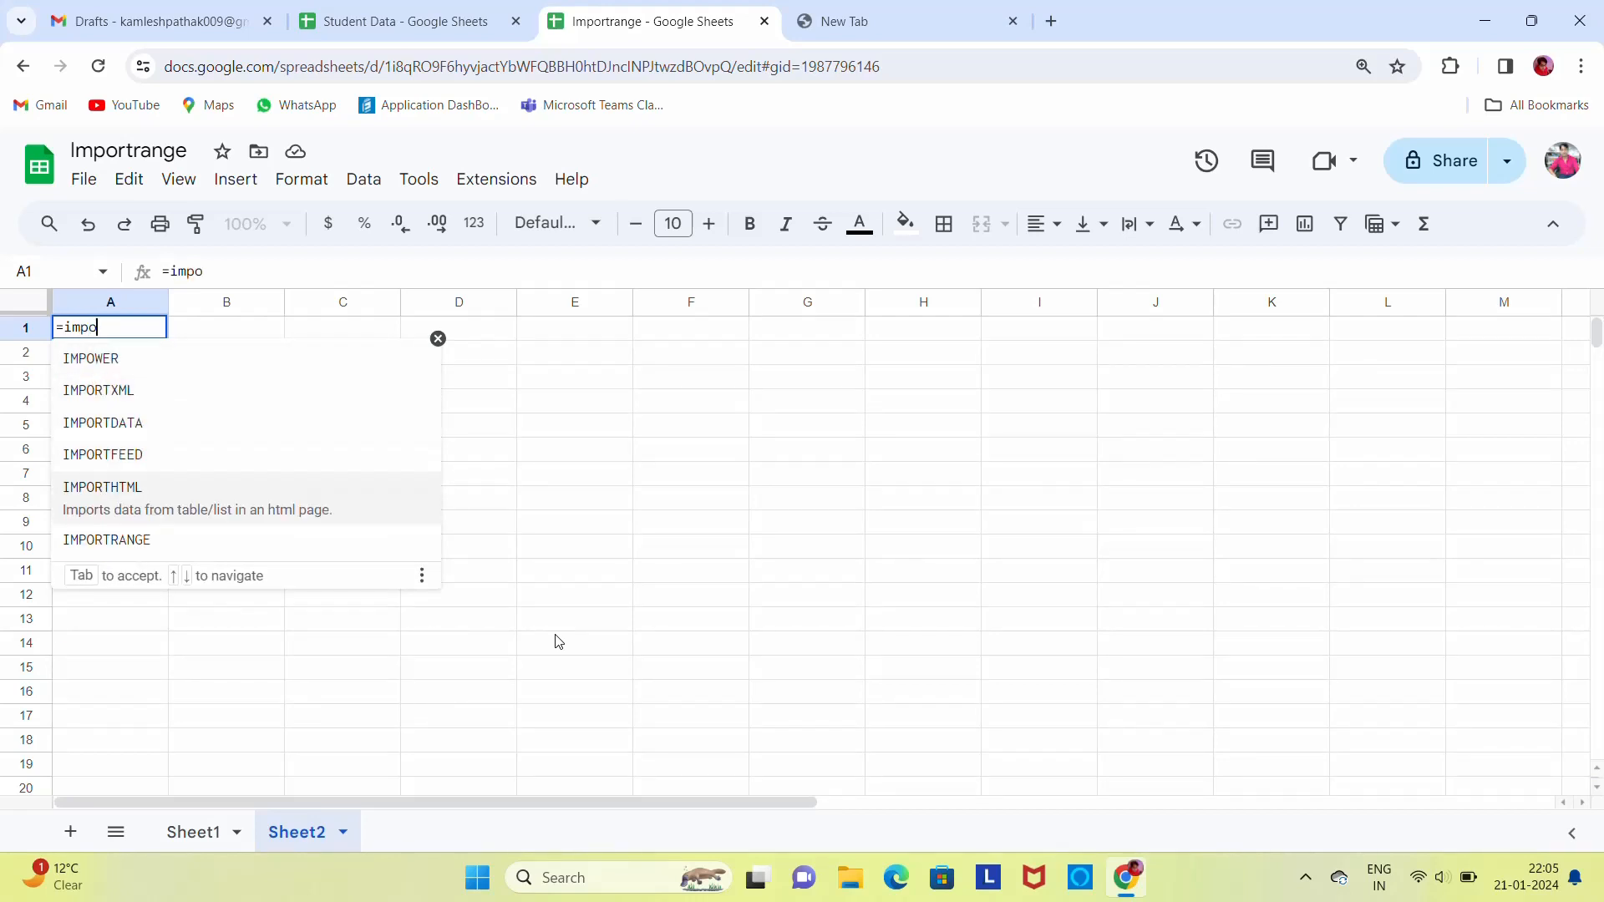
key(Tab)
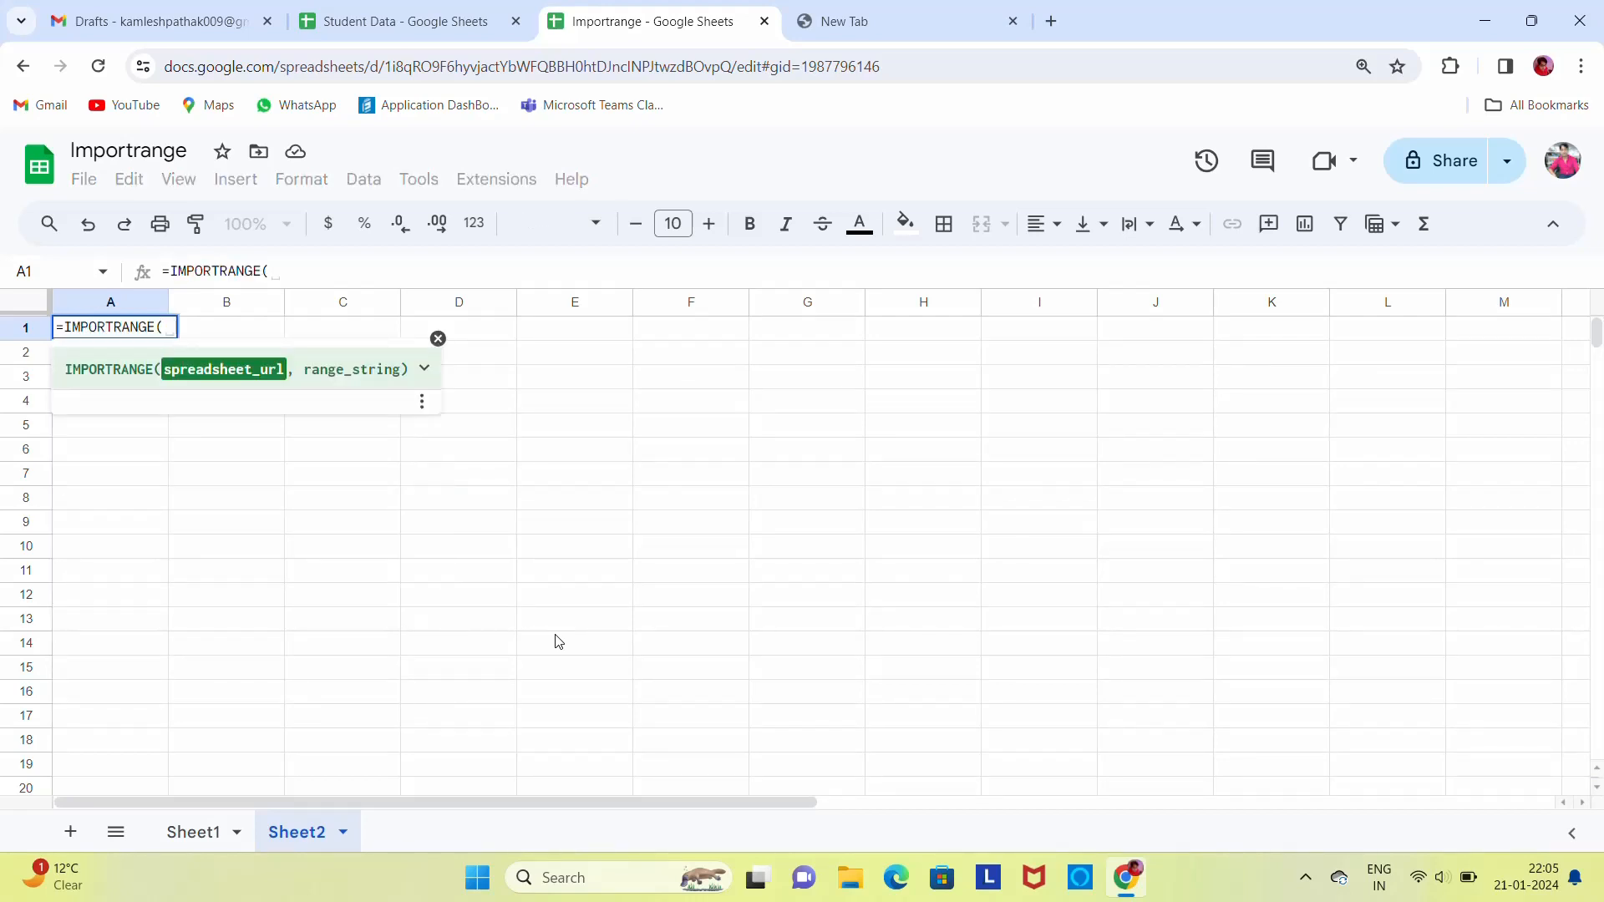
Enter the copied spreadsheet URL in quotation marks as the formula's first argument and open the quoted range string
text(")
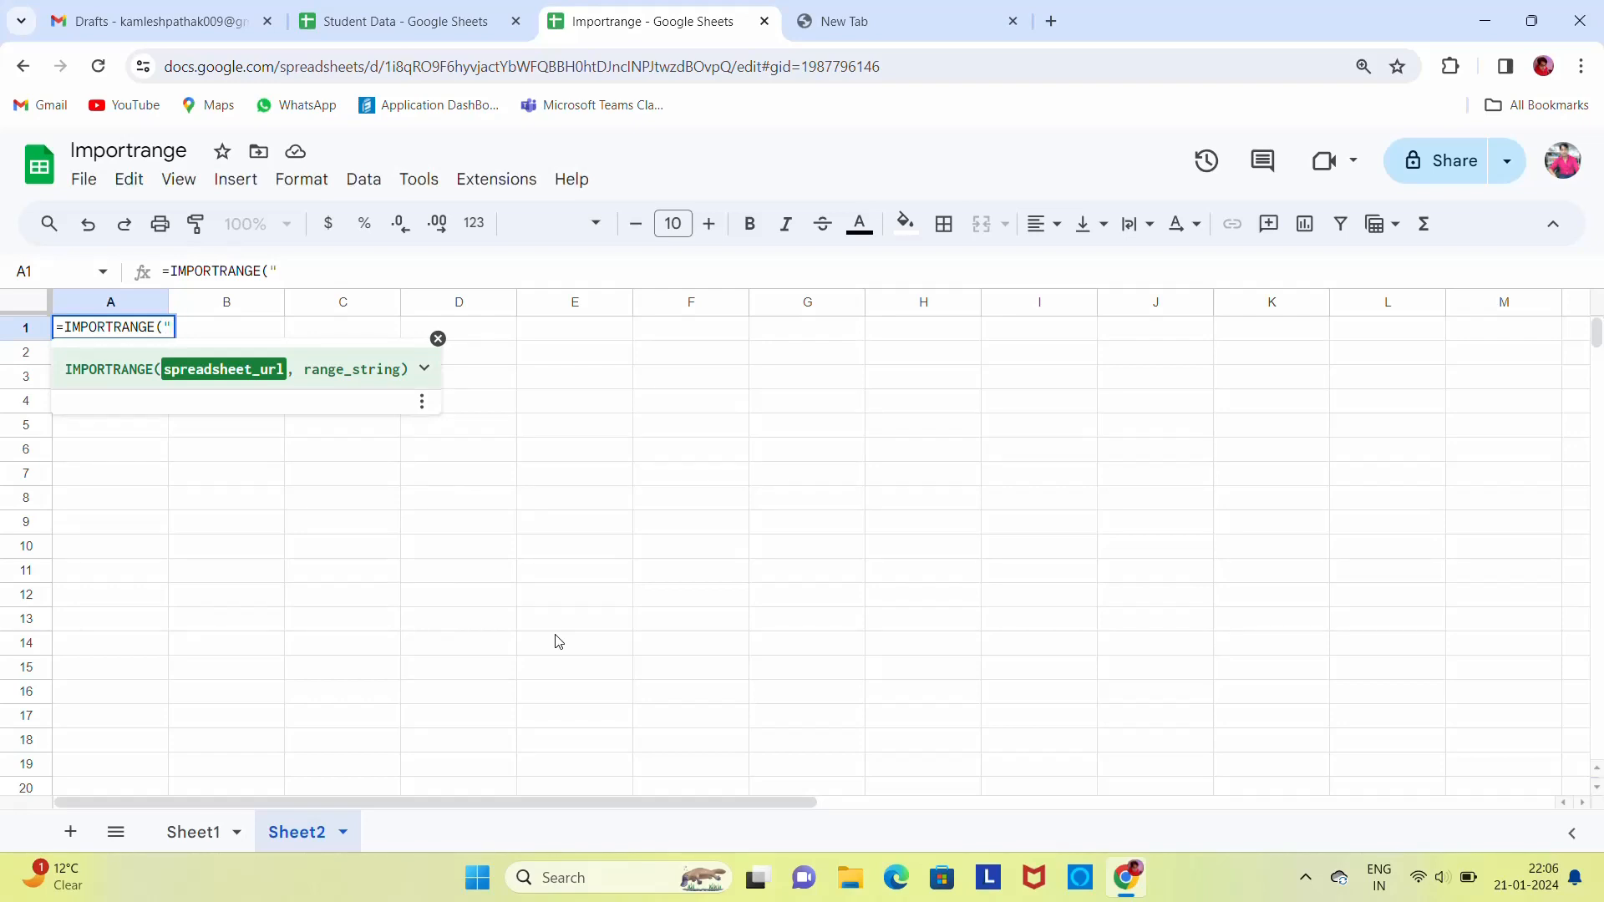
key(ctrl+v)
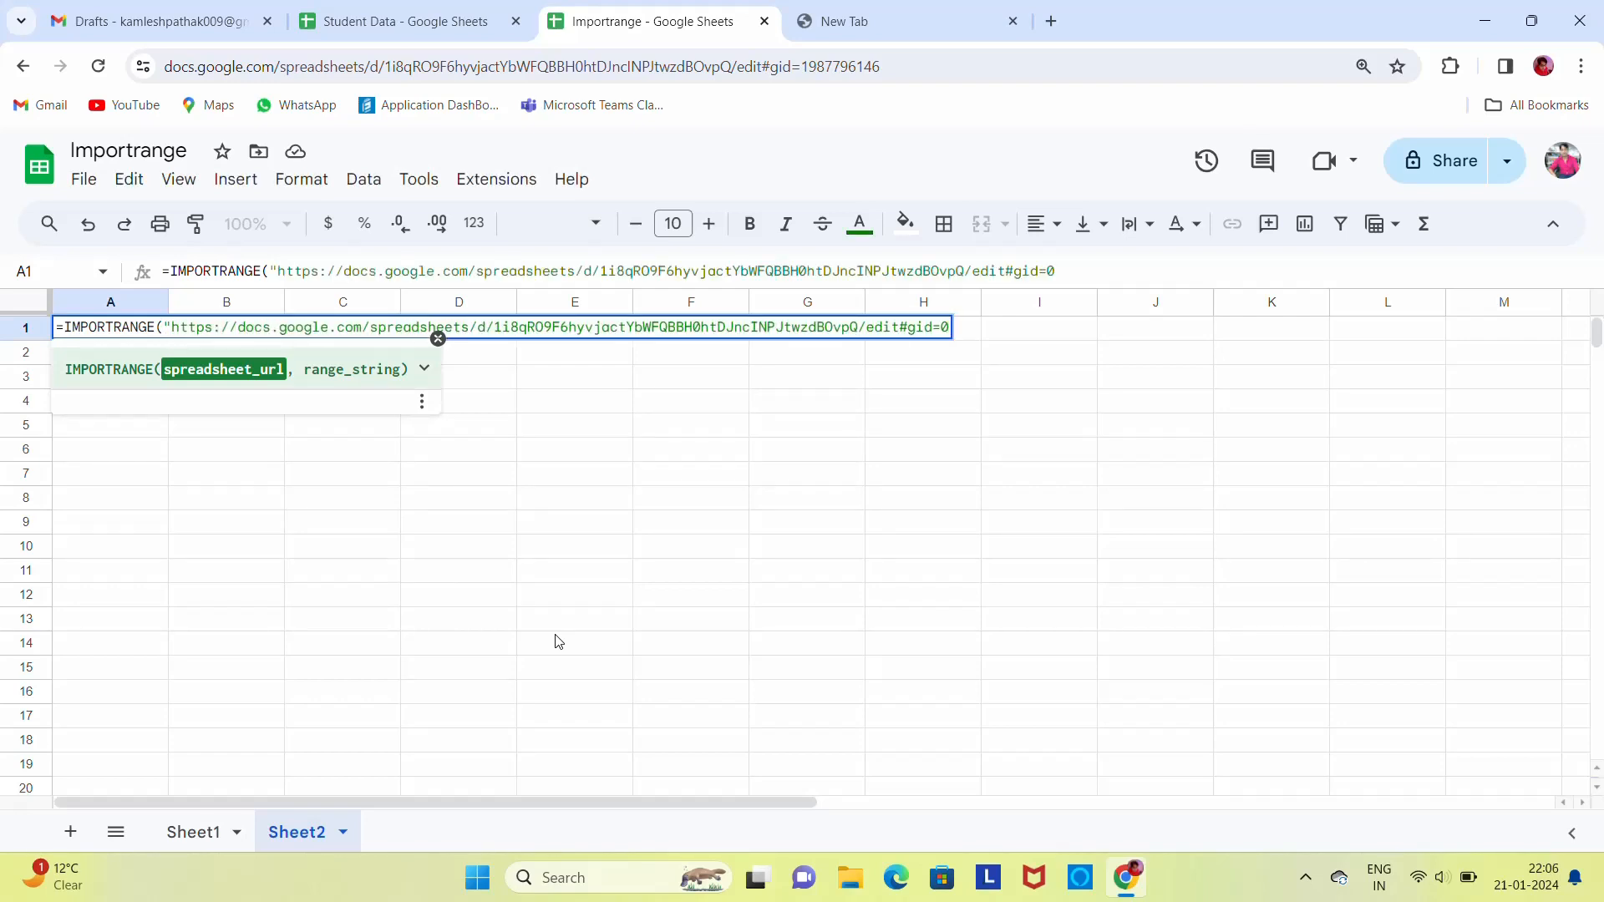
text(",)
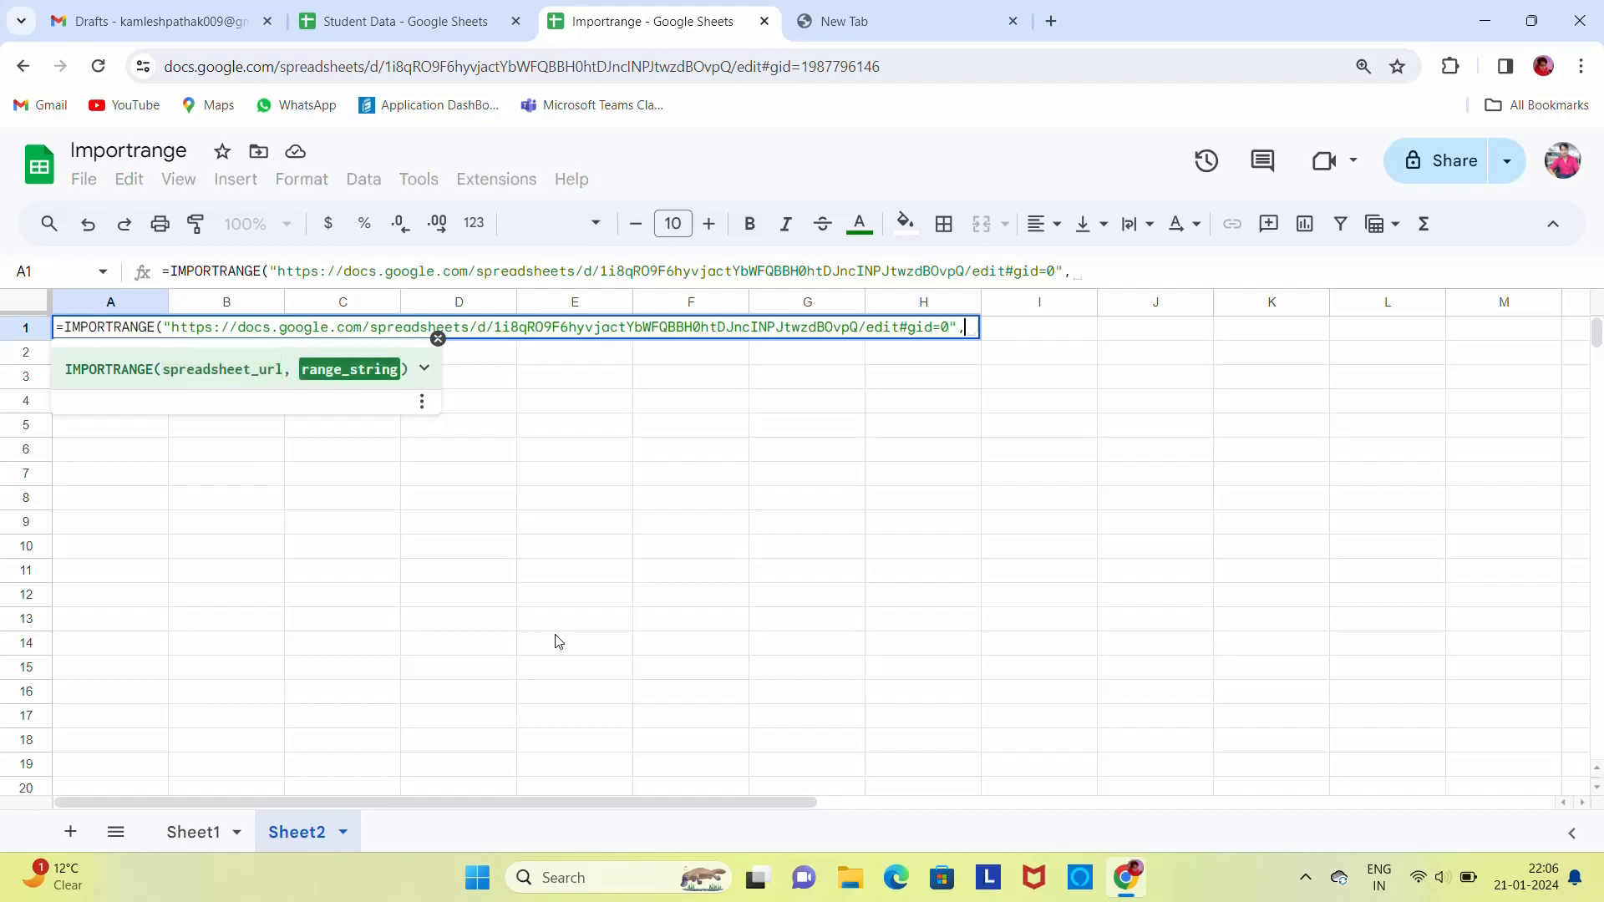
text(")
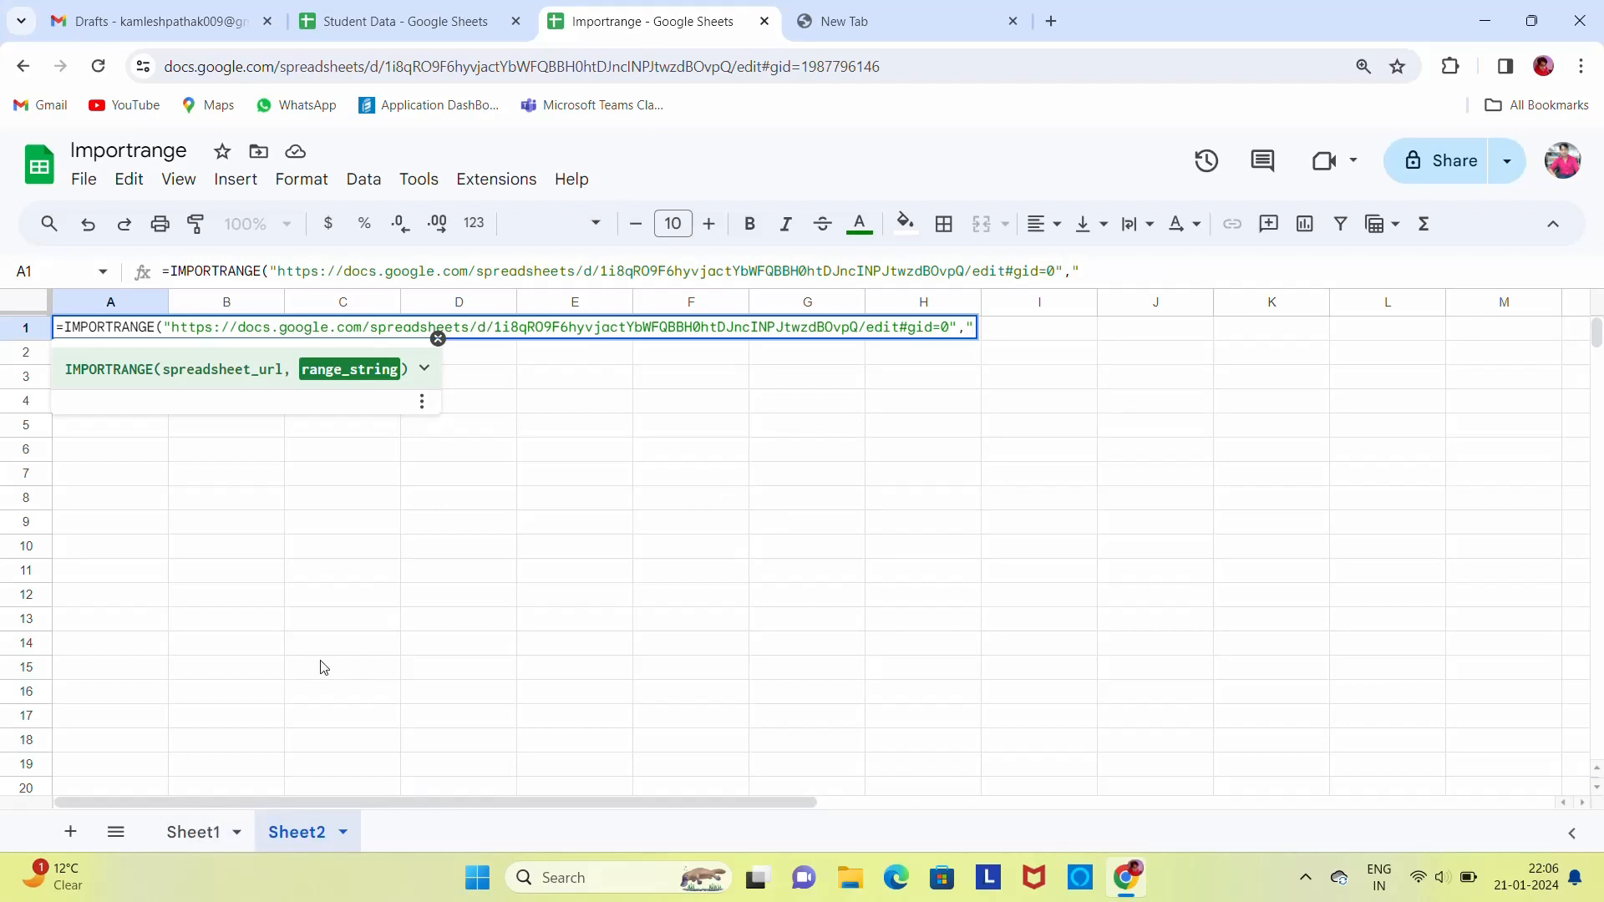
Copy the sheet name Sheet1 from its editable name without changing it
click(209, 836)
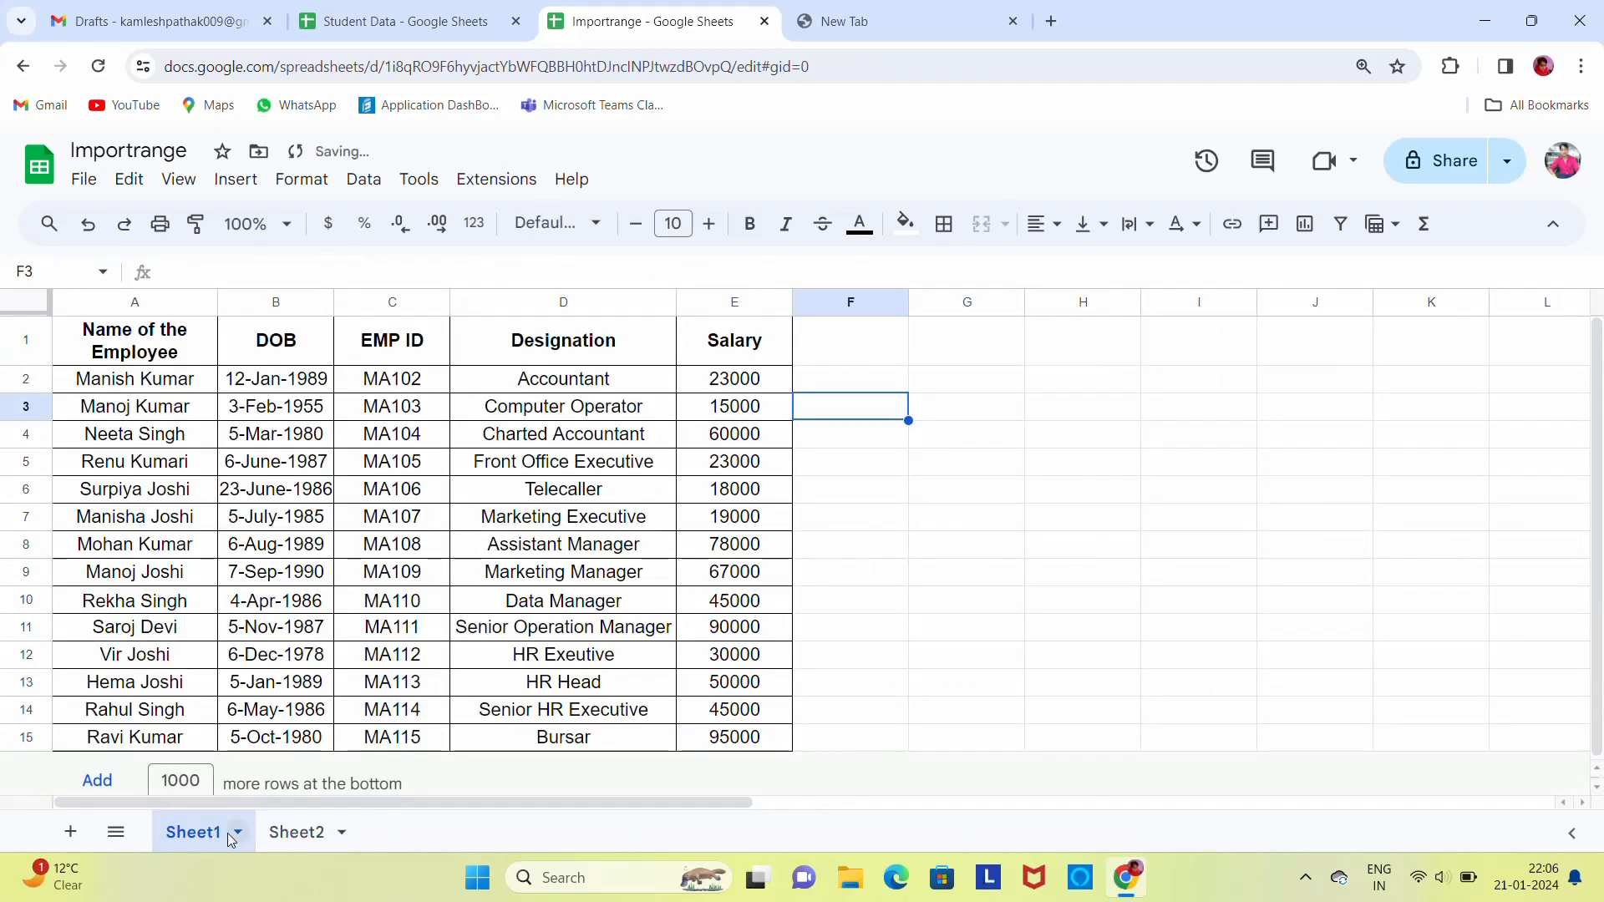
click(237, 833)
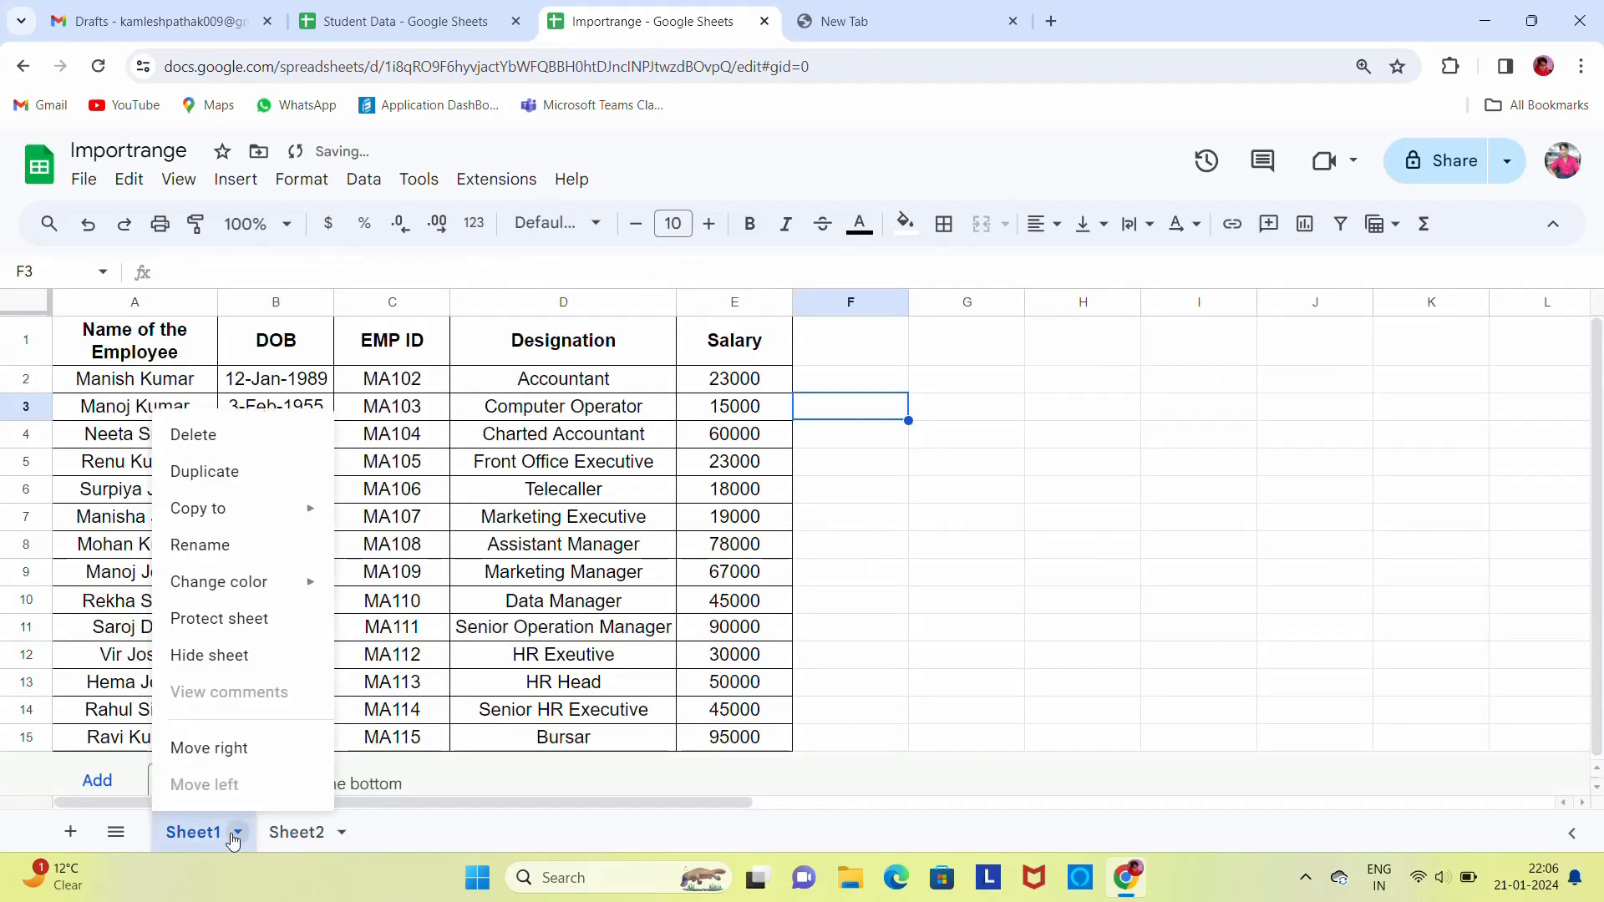
click(219, 551)
key(ctrl+c)
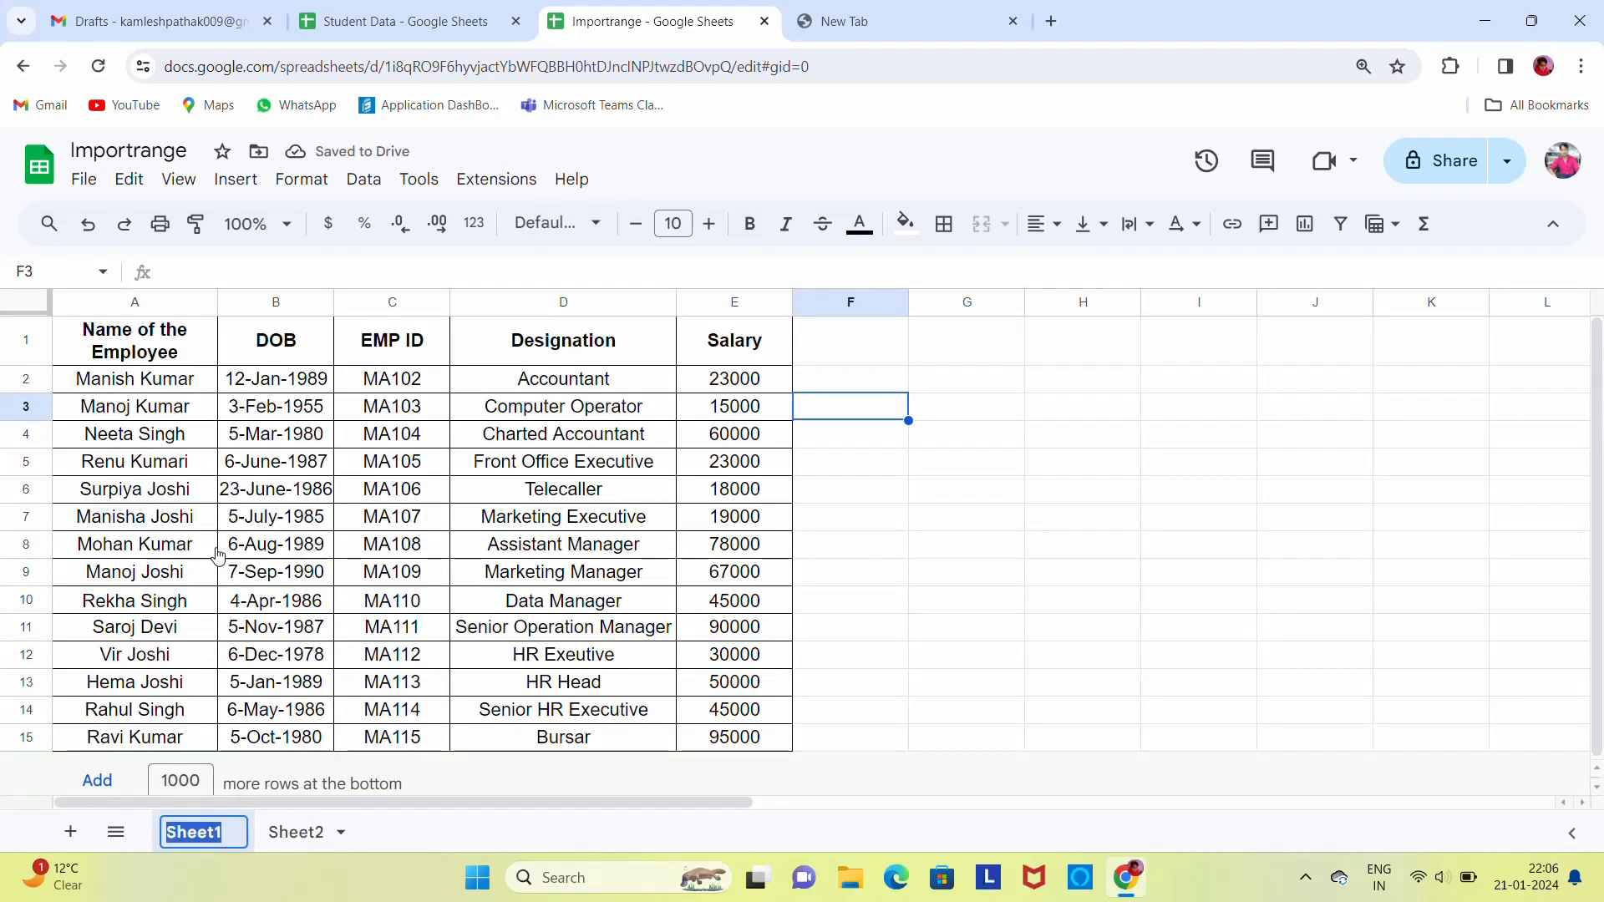
Insert the copied sheet name followed by an exclamation mark, Sheet1!, into the range string of the IMPORTRANGE formula in Sheet2's A1
click(297, 831)
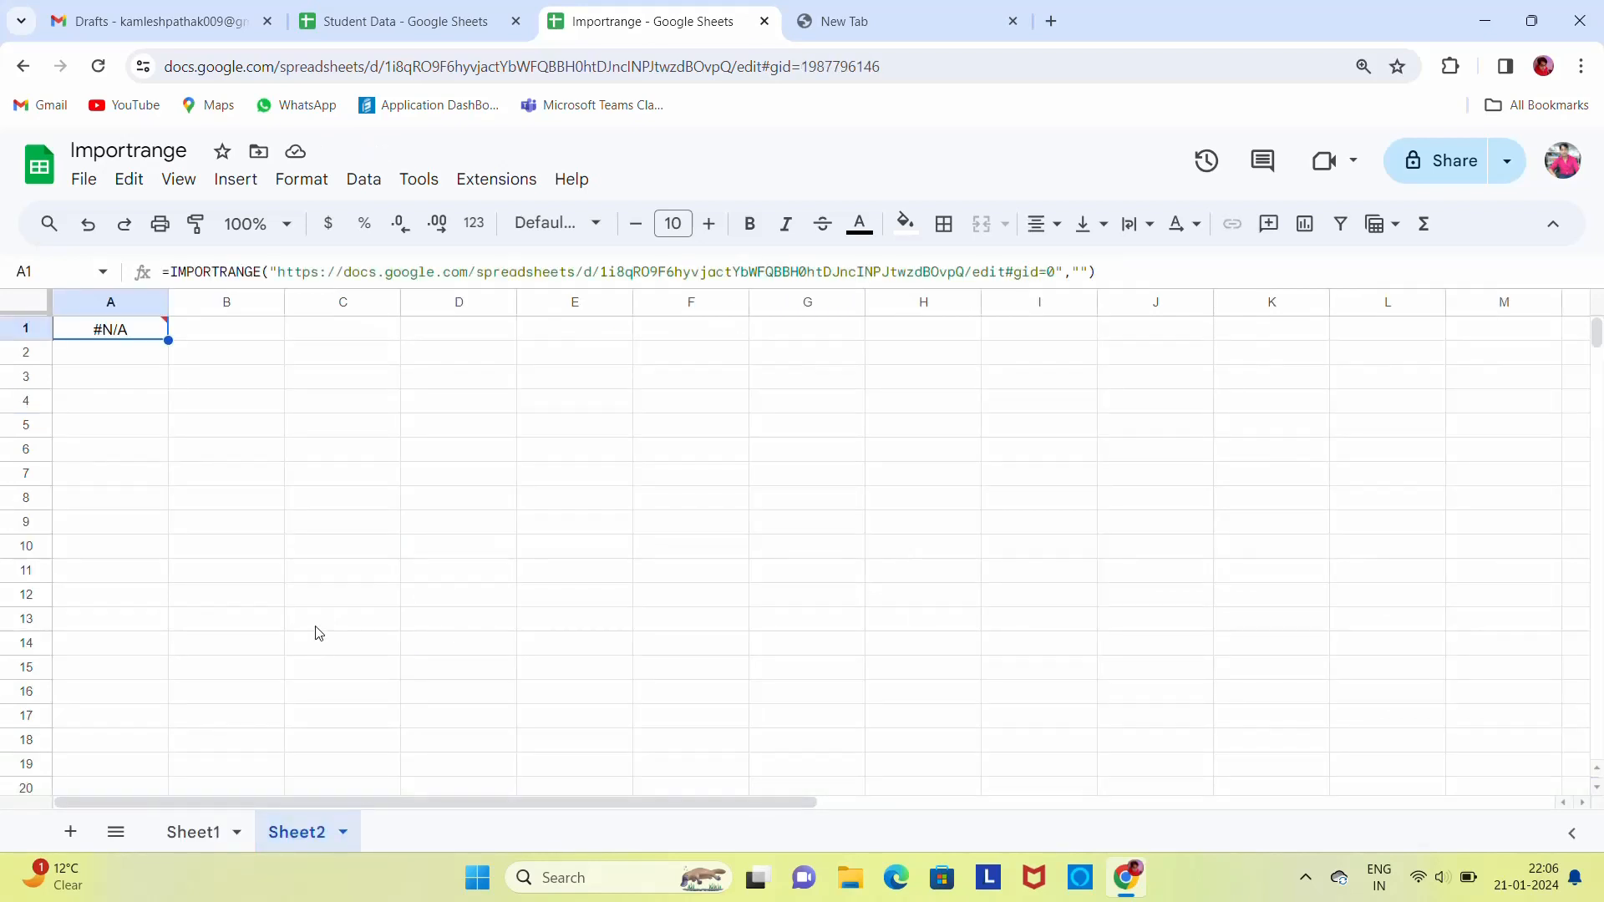
key(Return)
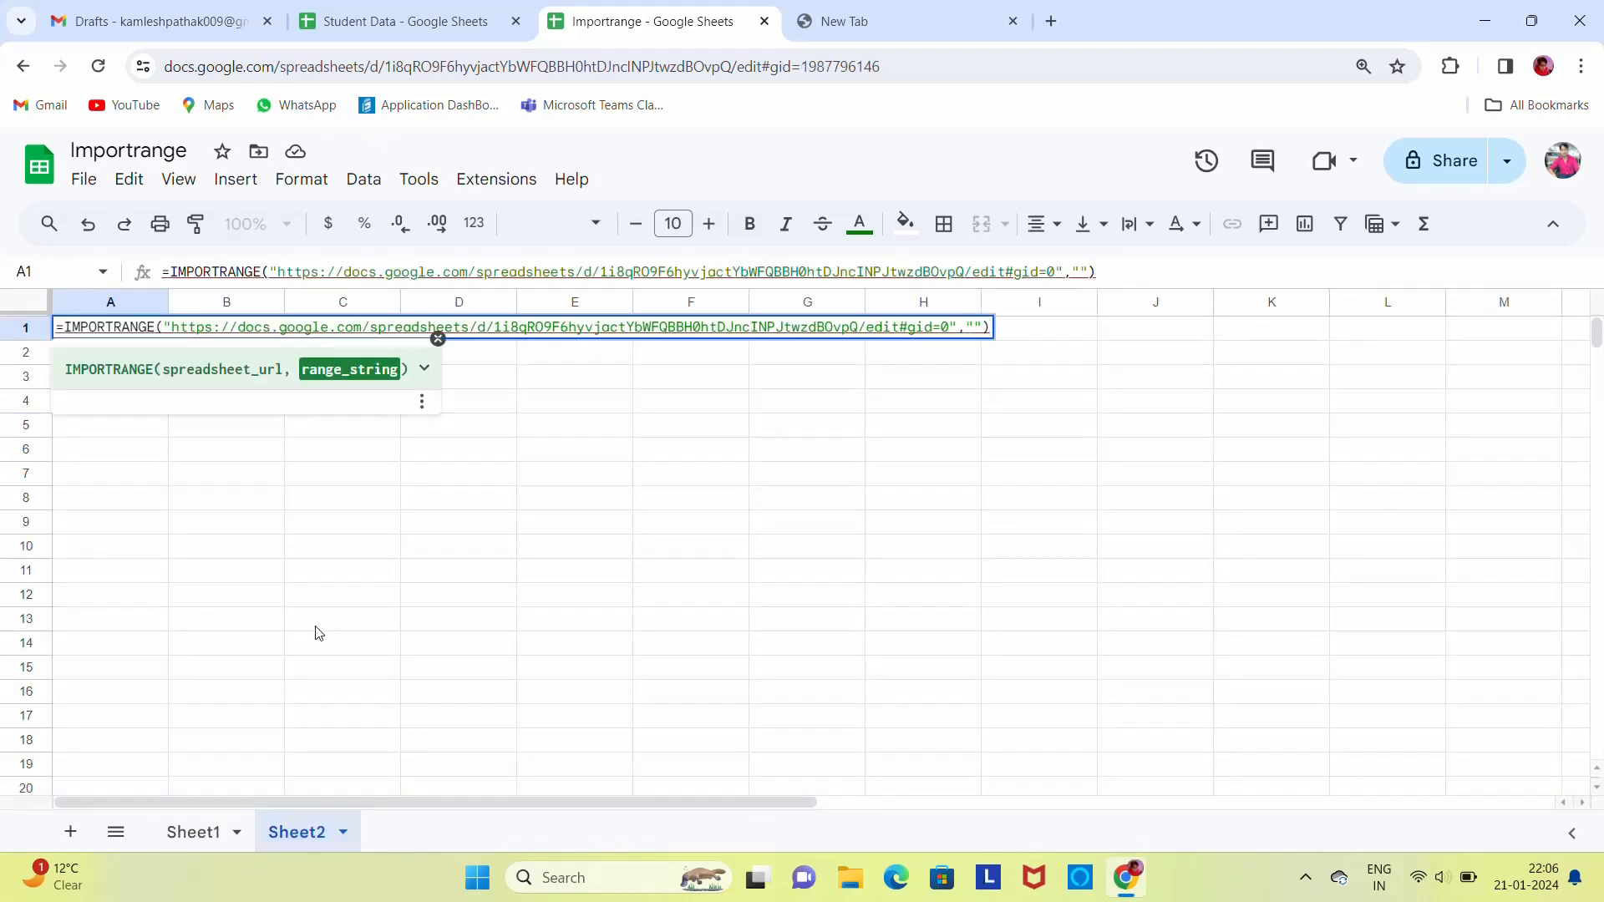
key(ctrl+v)
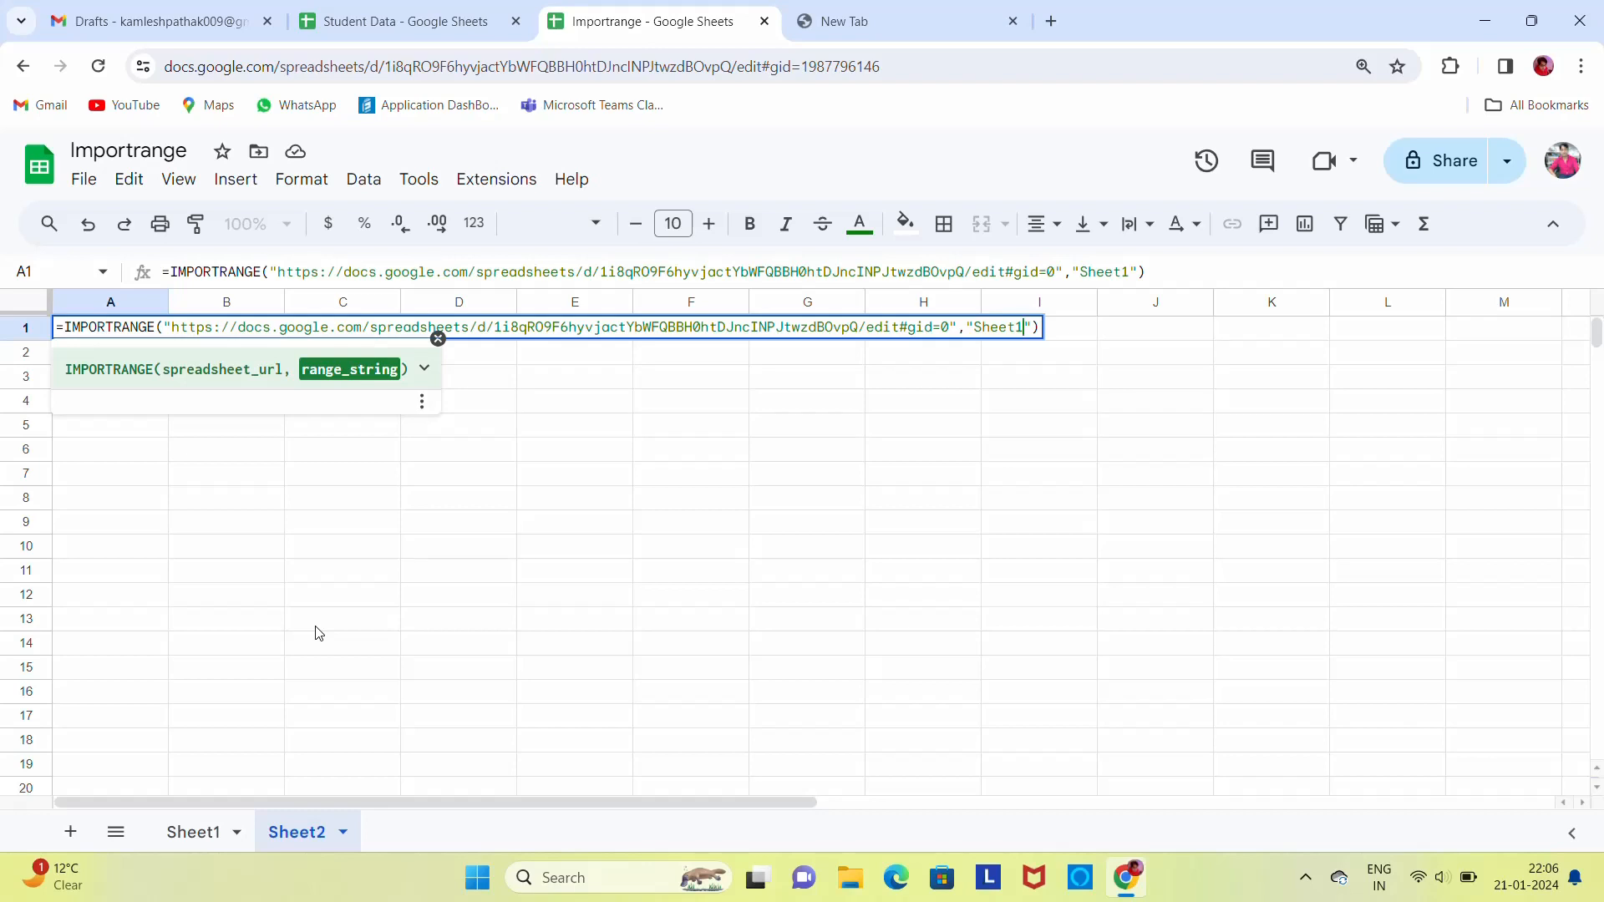
text(!)
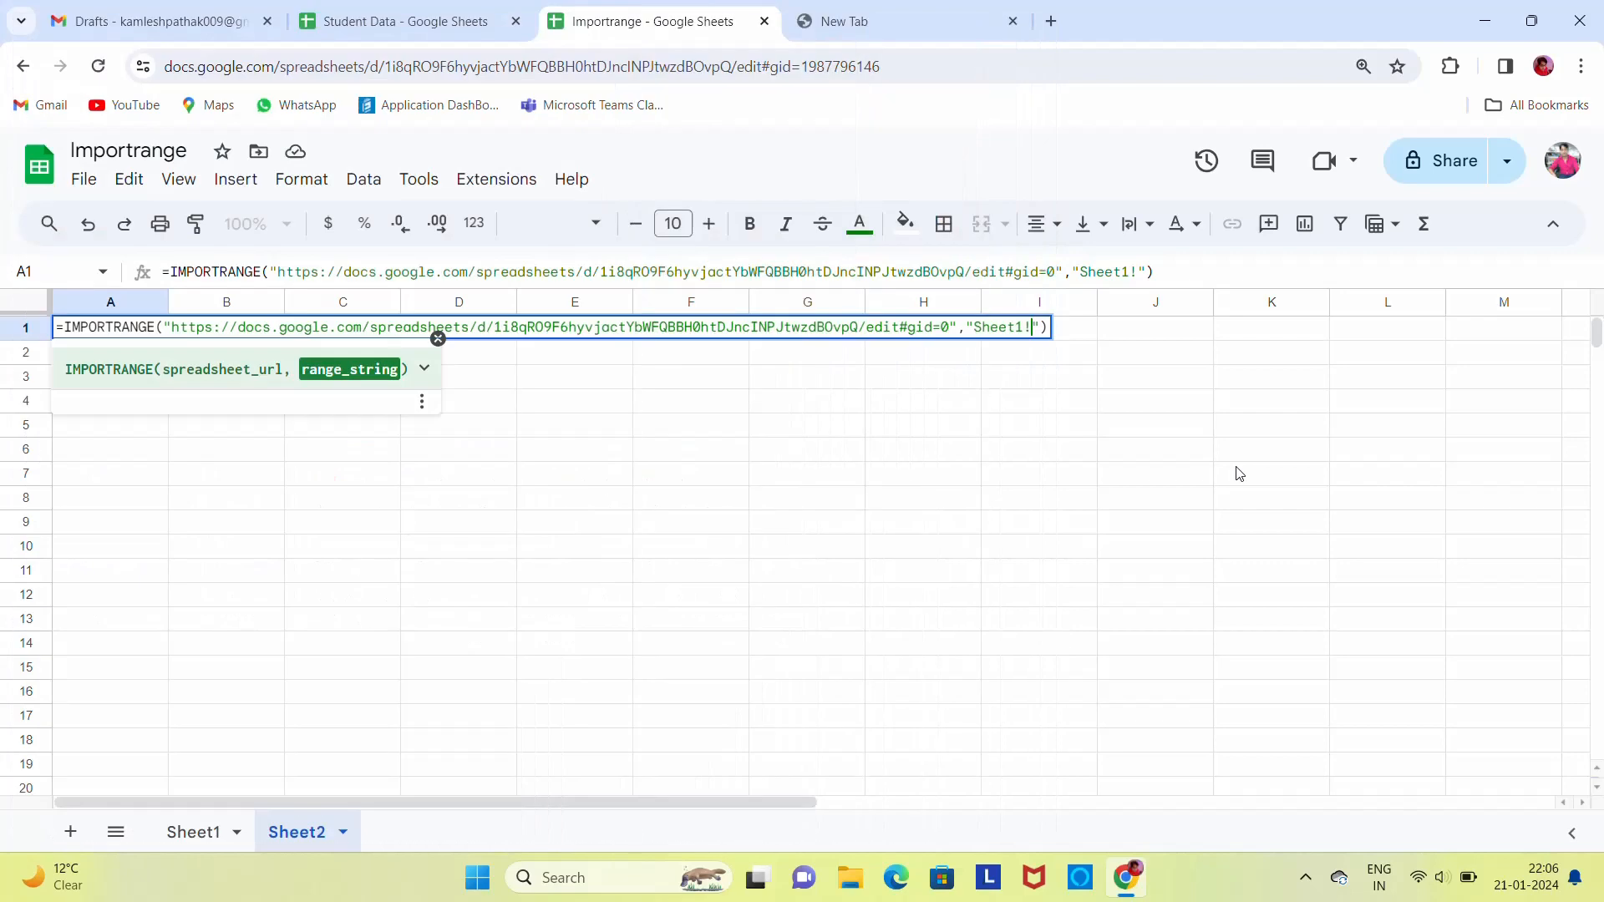
Check the name column in Sheet1 and complete the range string in Sheet2's A1 formula as Sheet1!A1:A
click(193, 832)
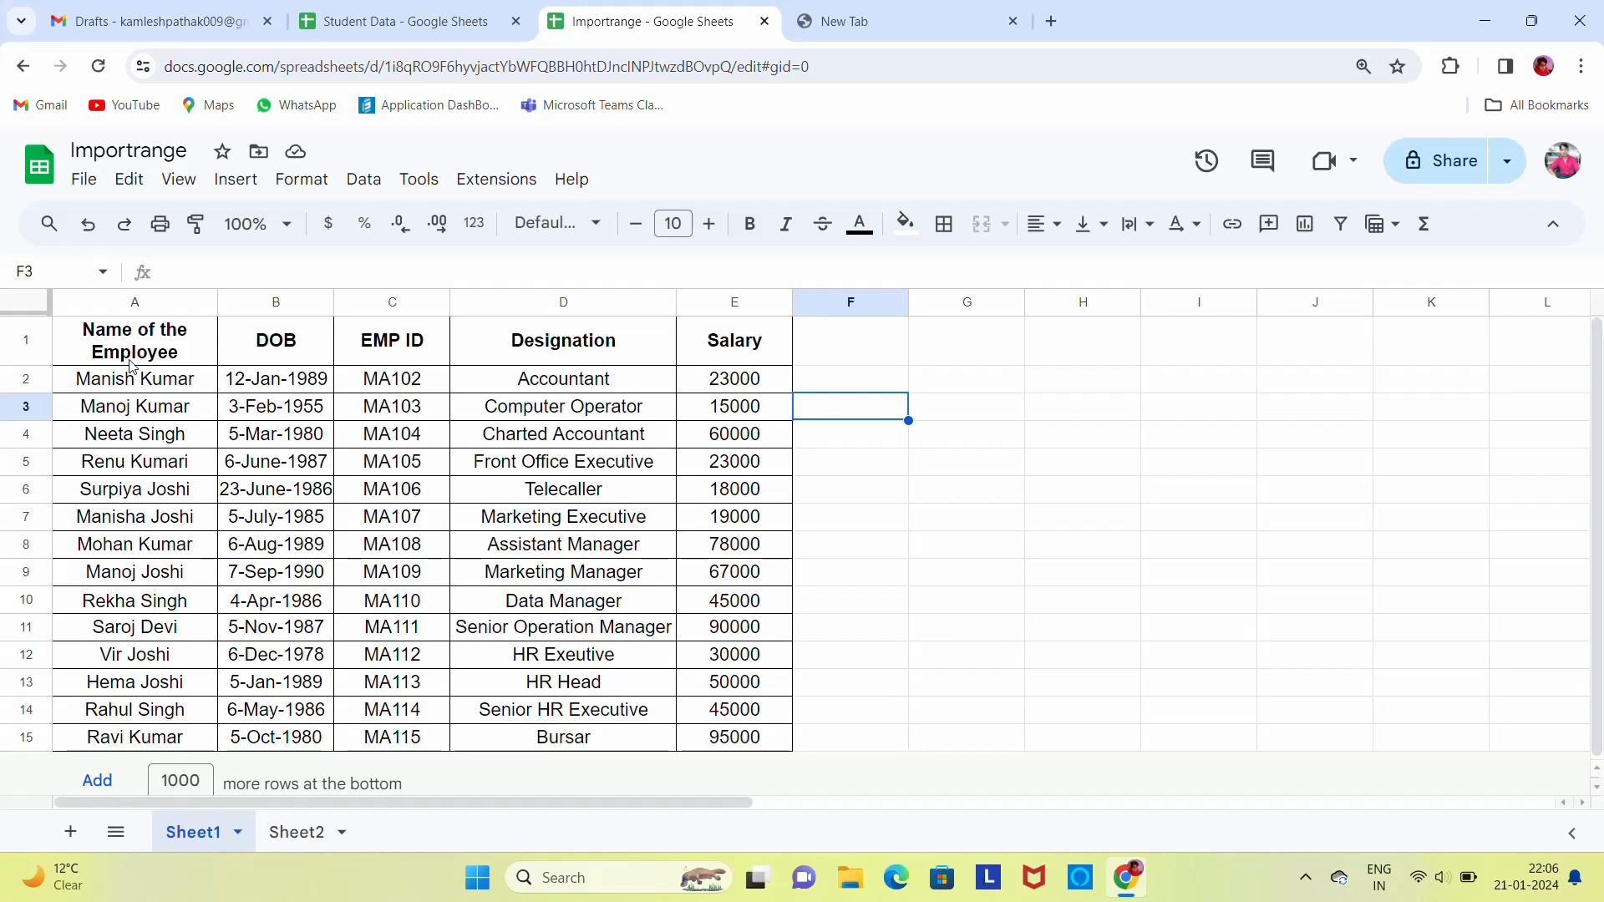
click(284, 835)
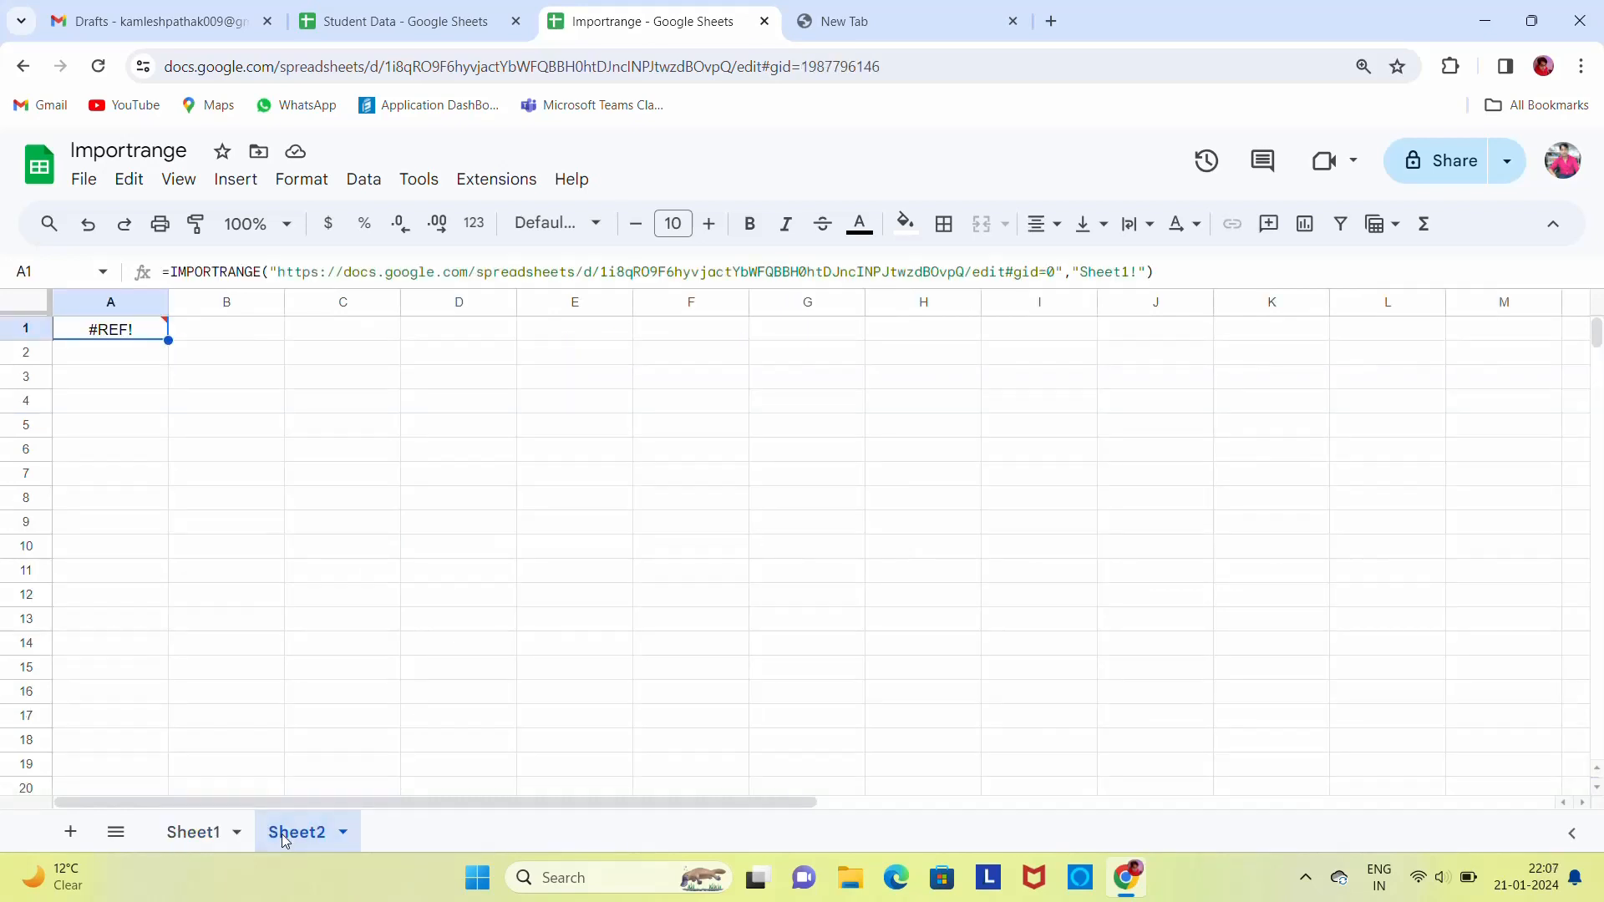
key(Return)
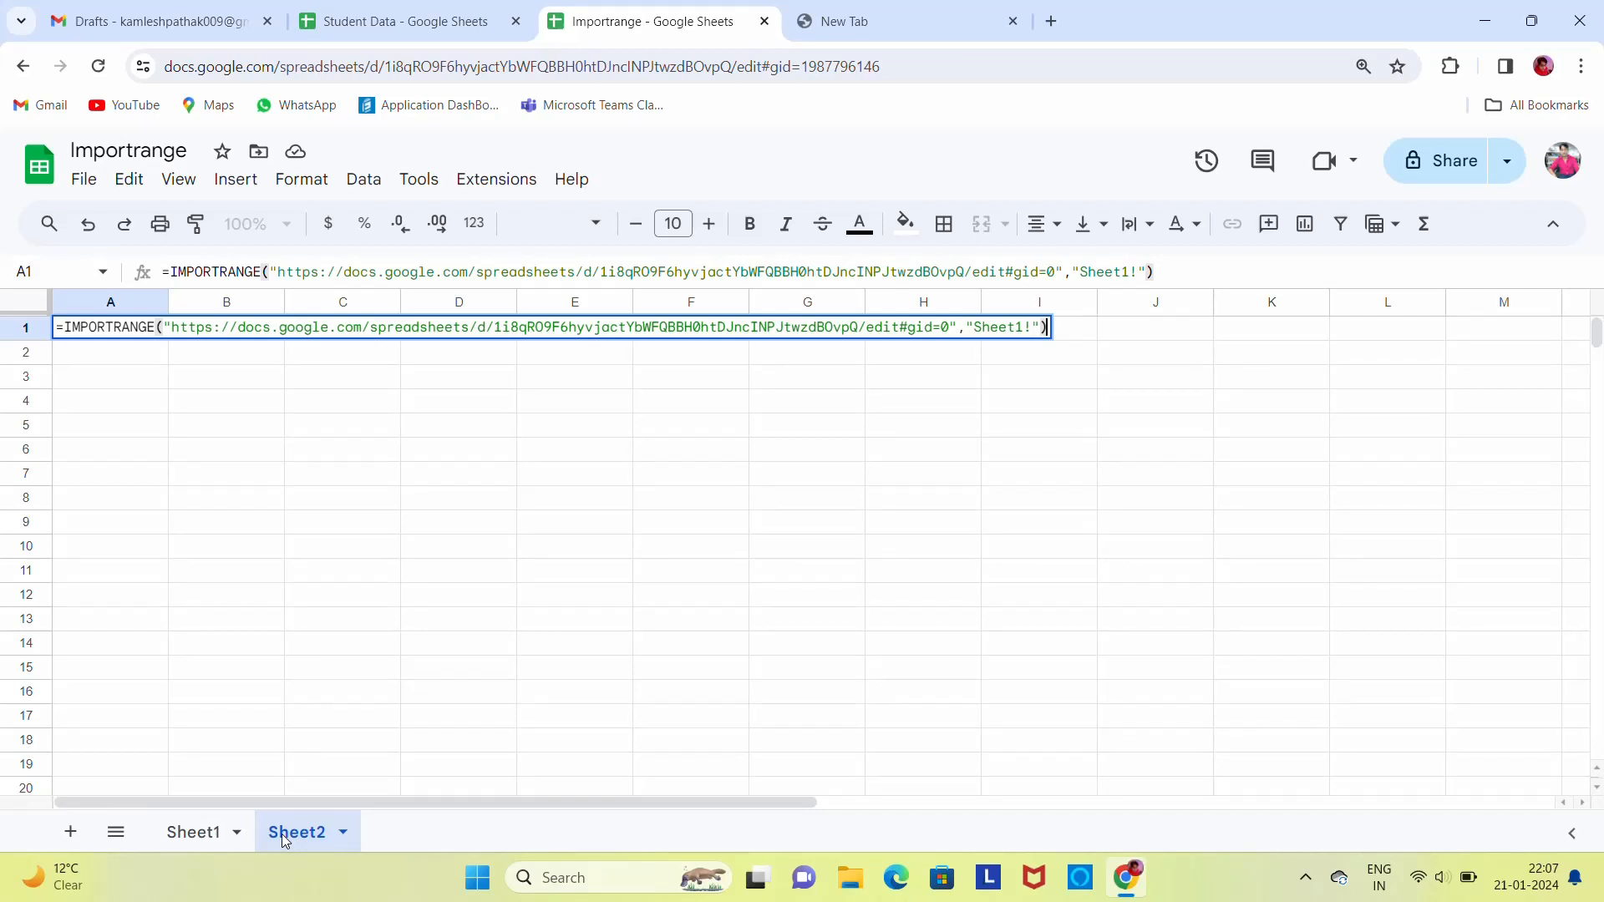
key(Left)
key(Left)
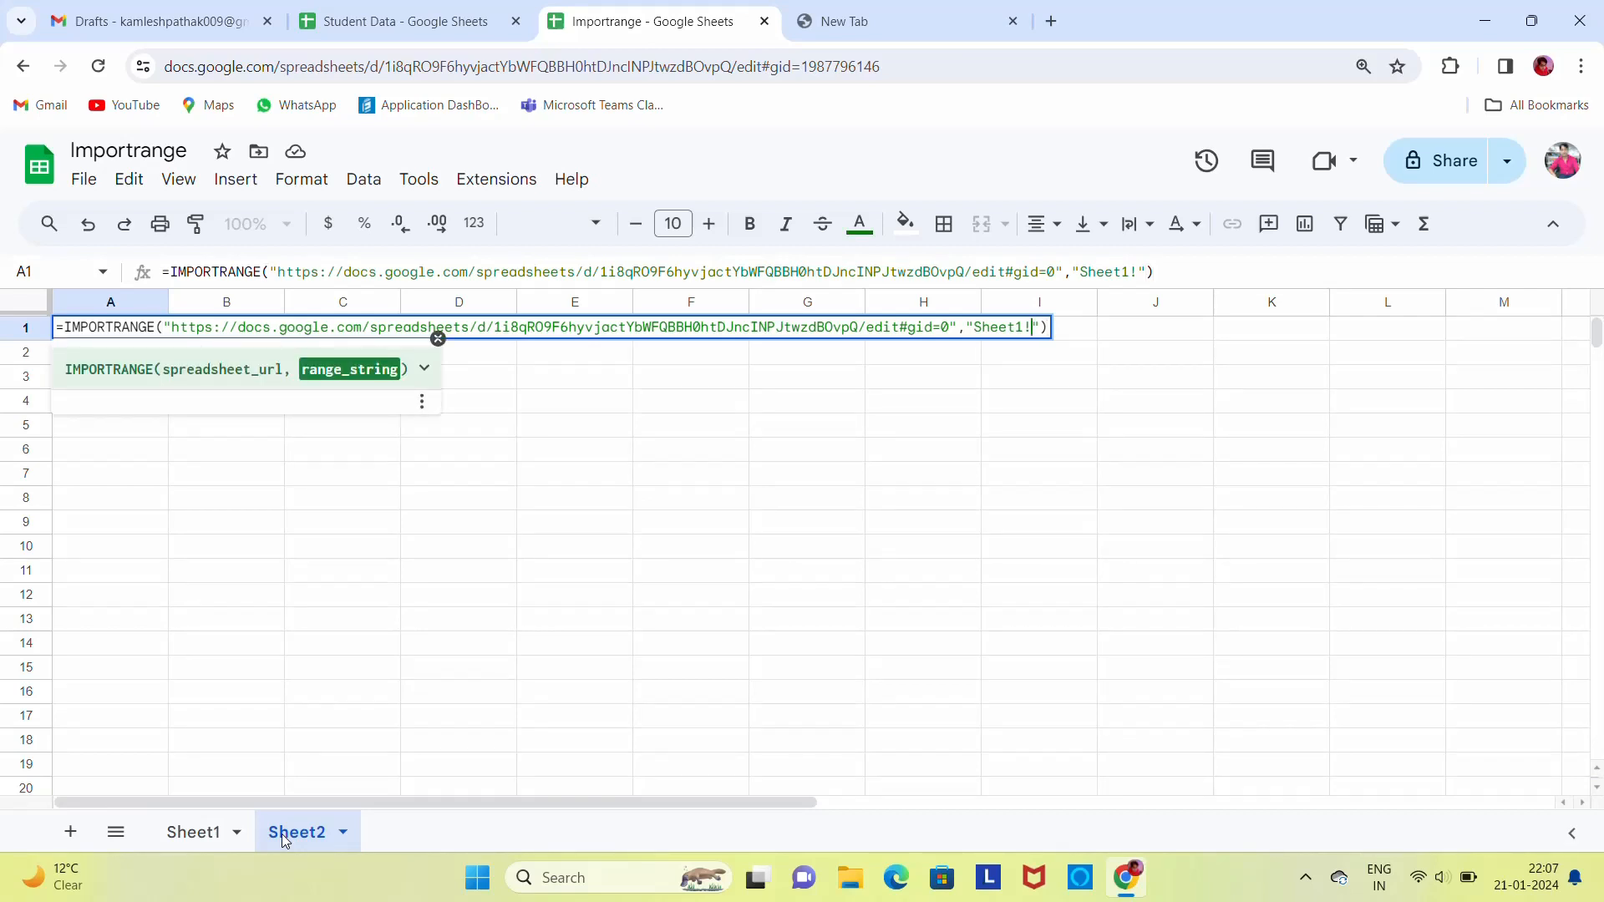
text(A1:A"))
key(Return)
key(Up)
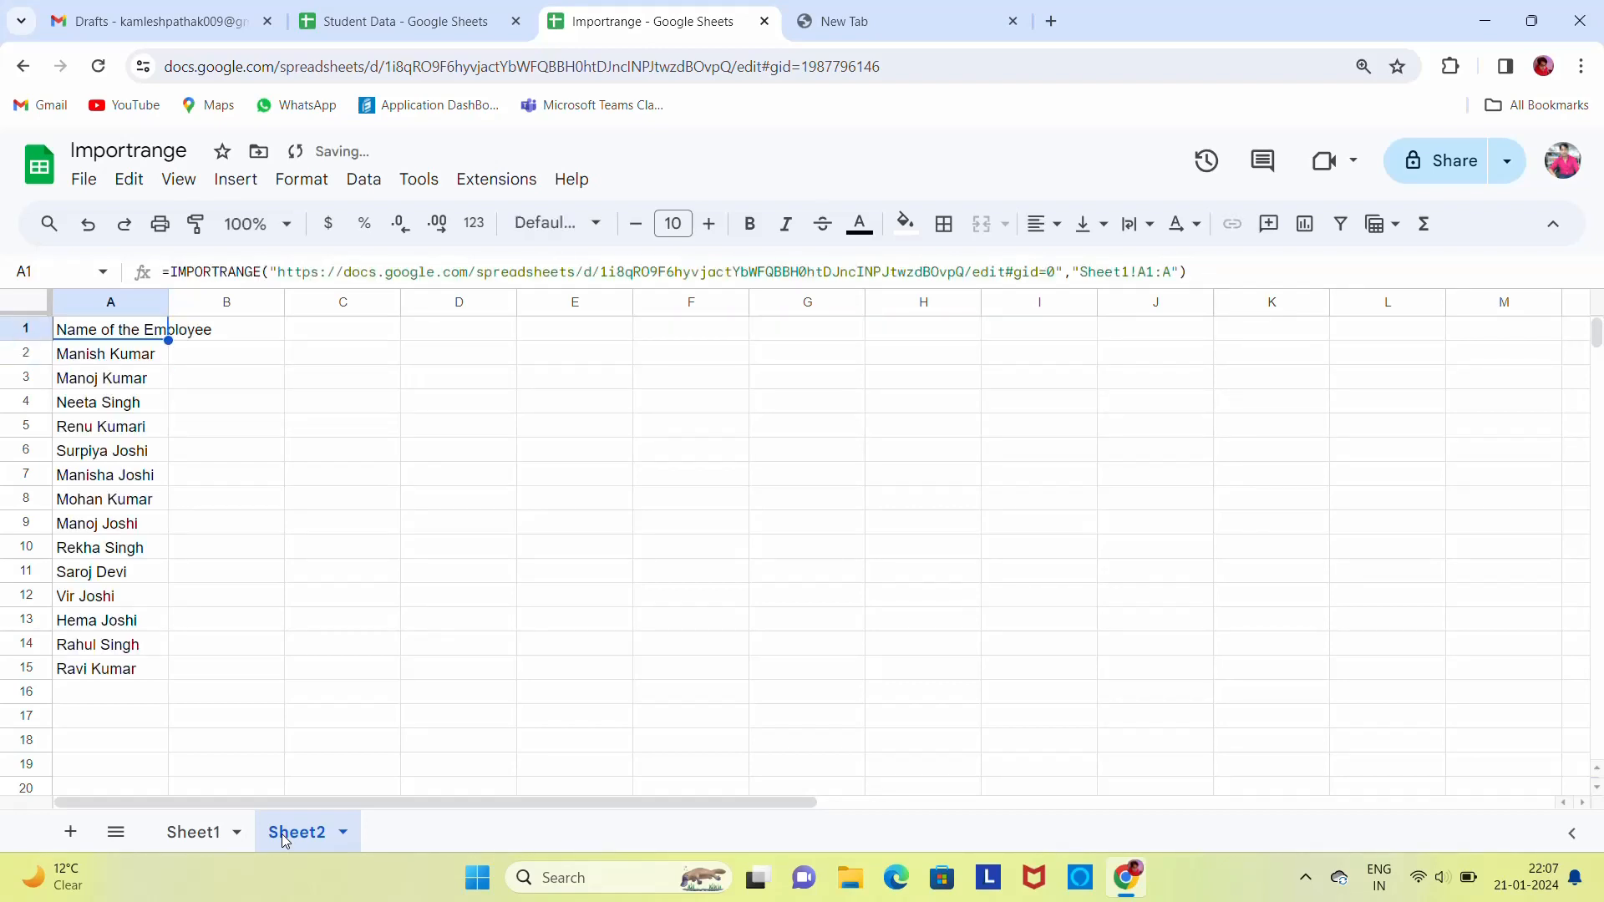
Make the header in cell A1 of Sheet2 bold and fit column A's width to its contents
key(ctrl+b)
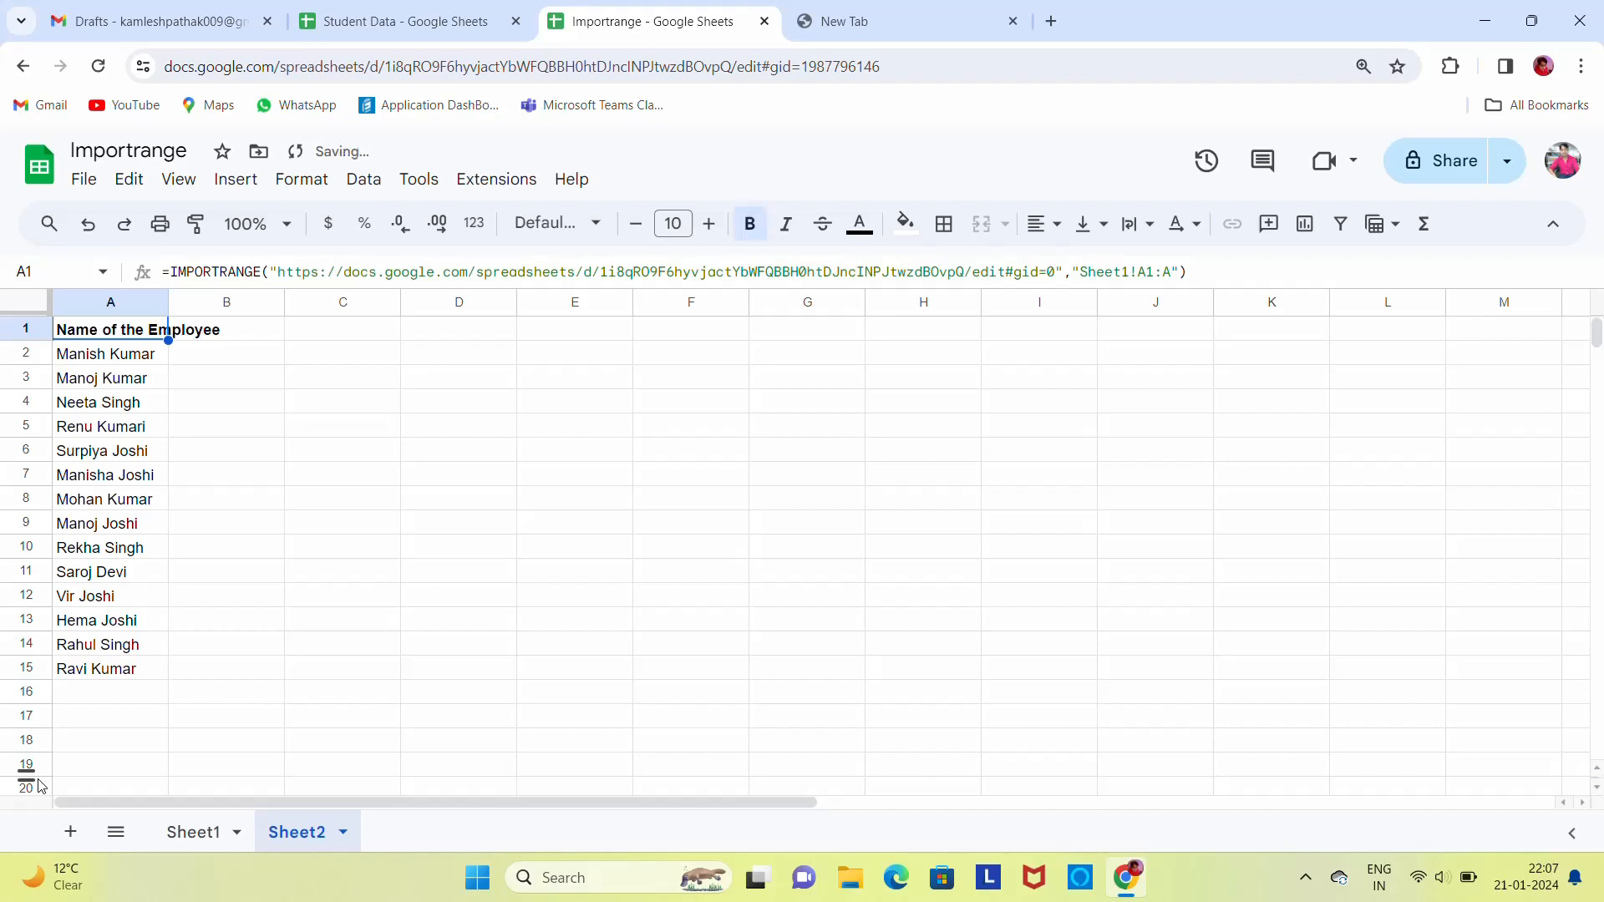
double_click(168, 302)
click(203, 361)
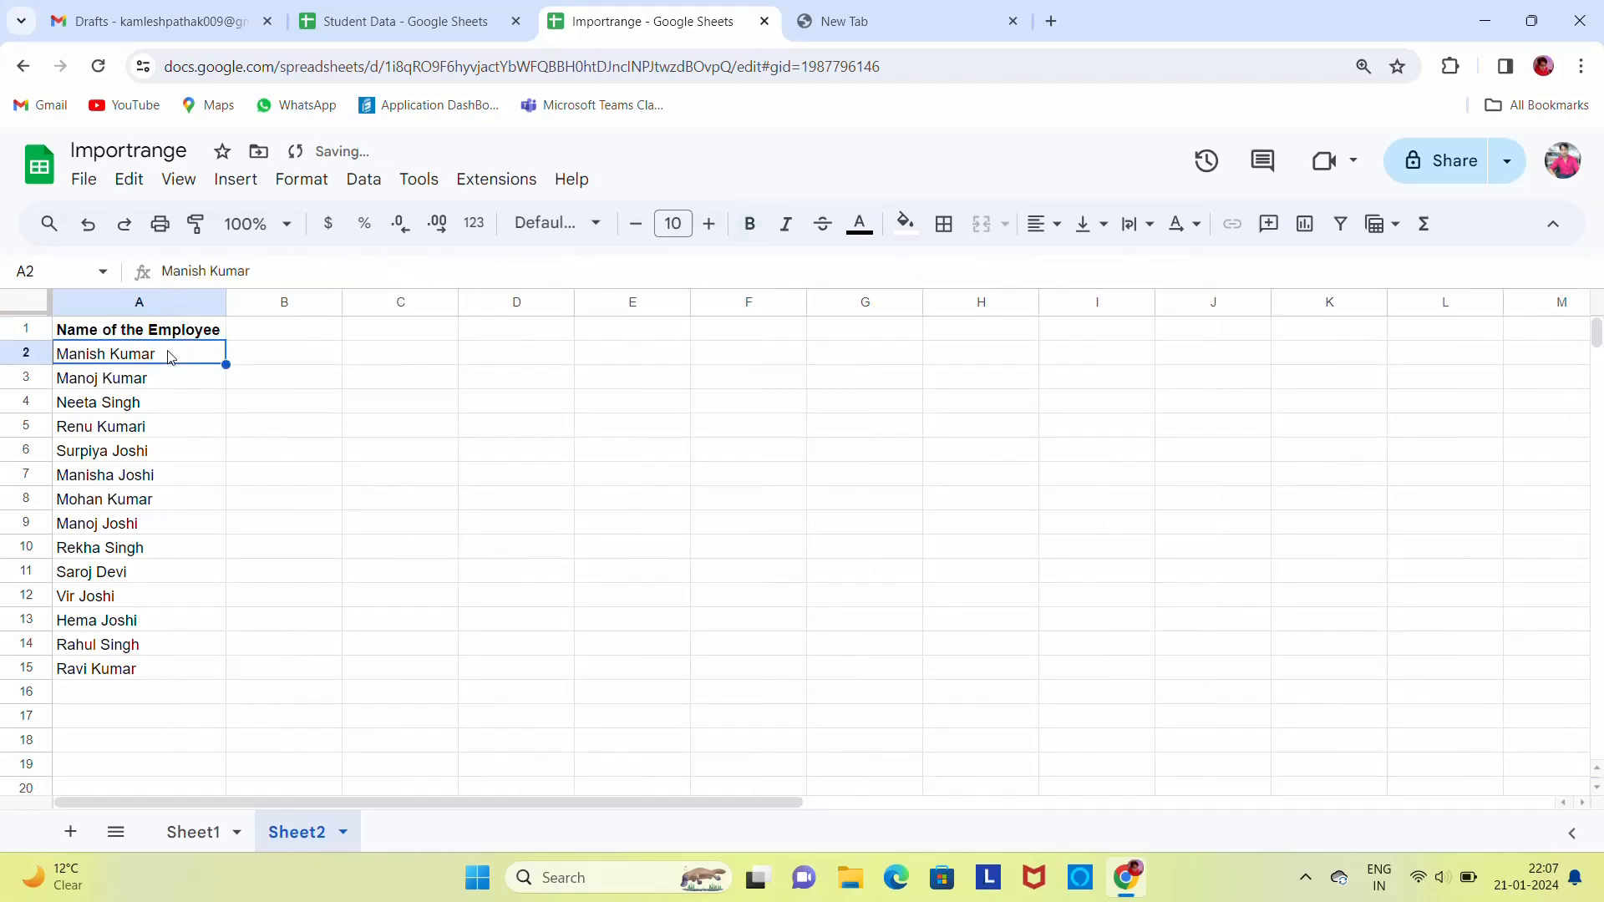
Add 1000 more rows below the employee table in Sheet1 and return to the top of the table
click(183, 838)
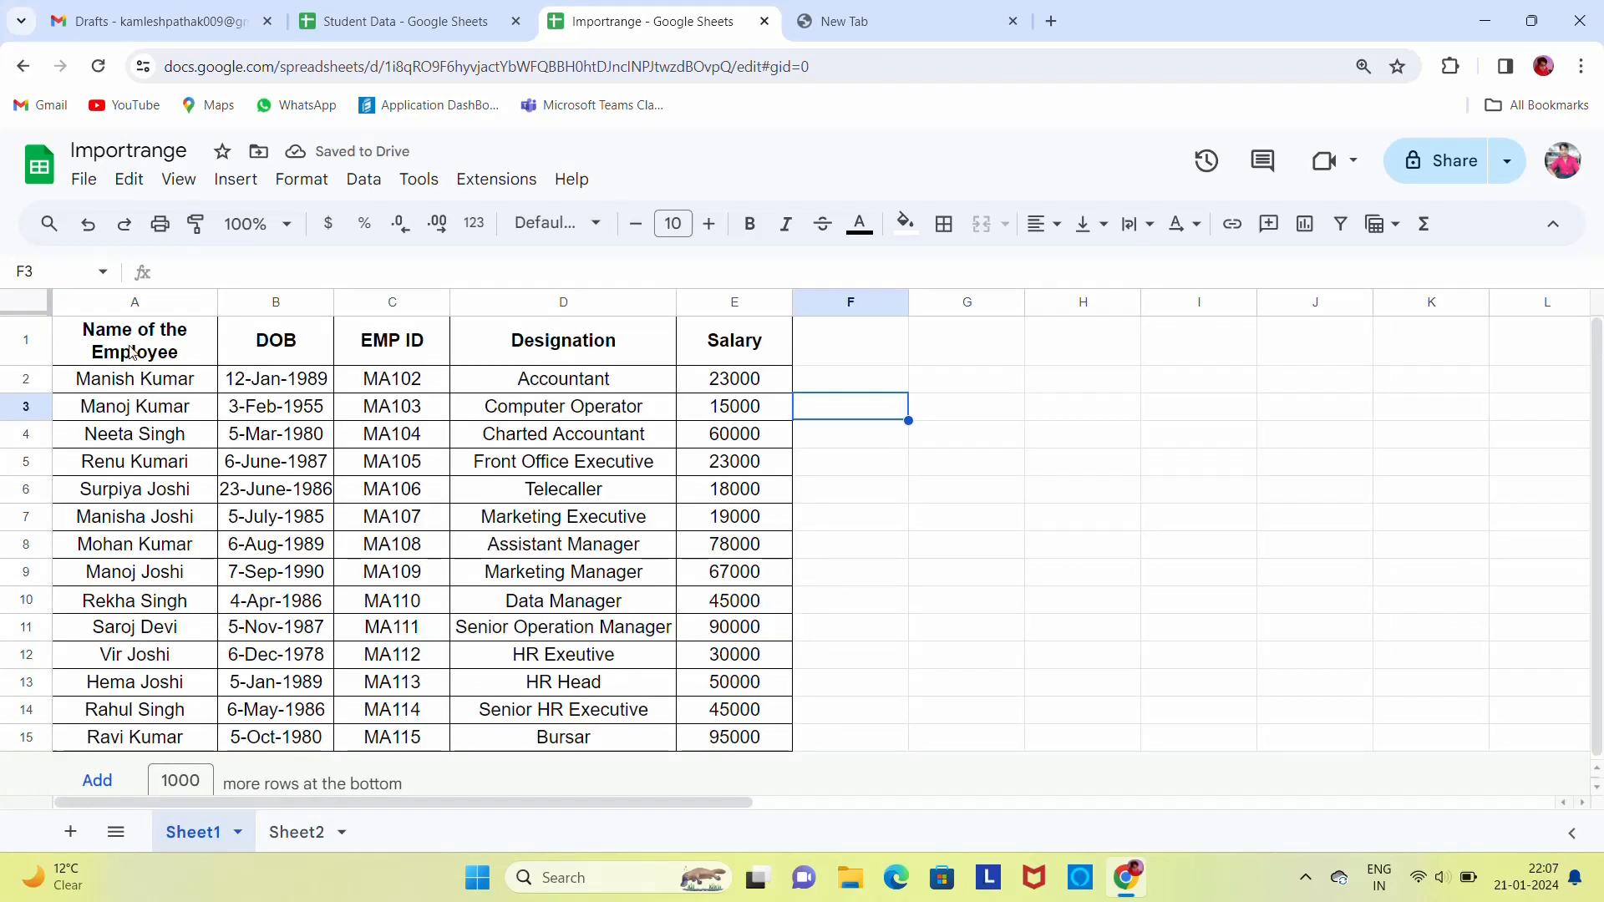
click(125, 416)
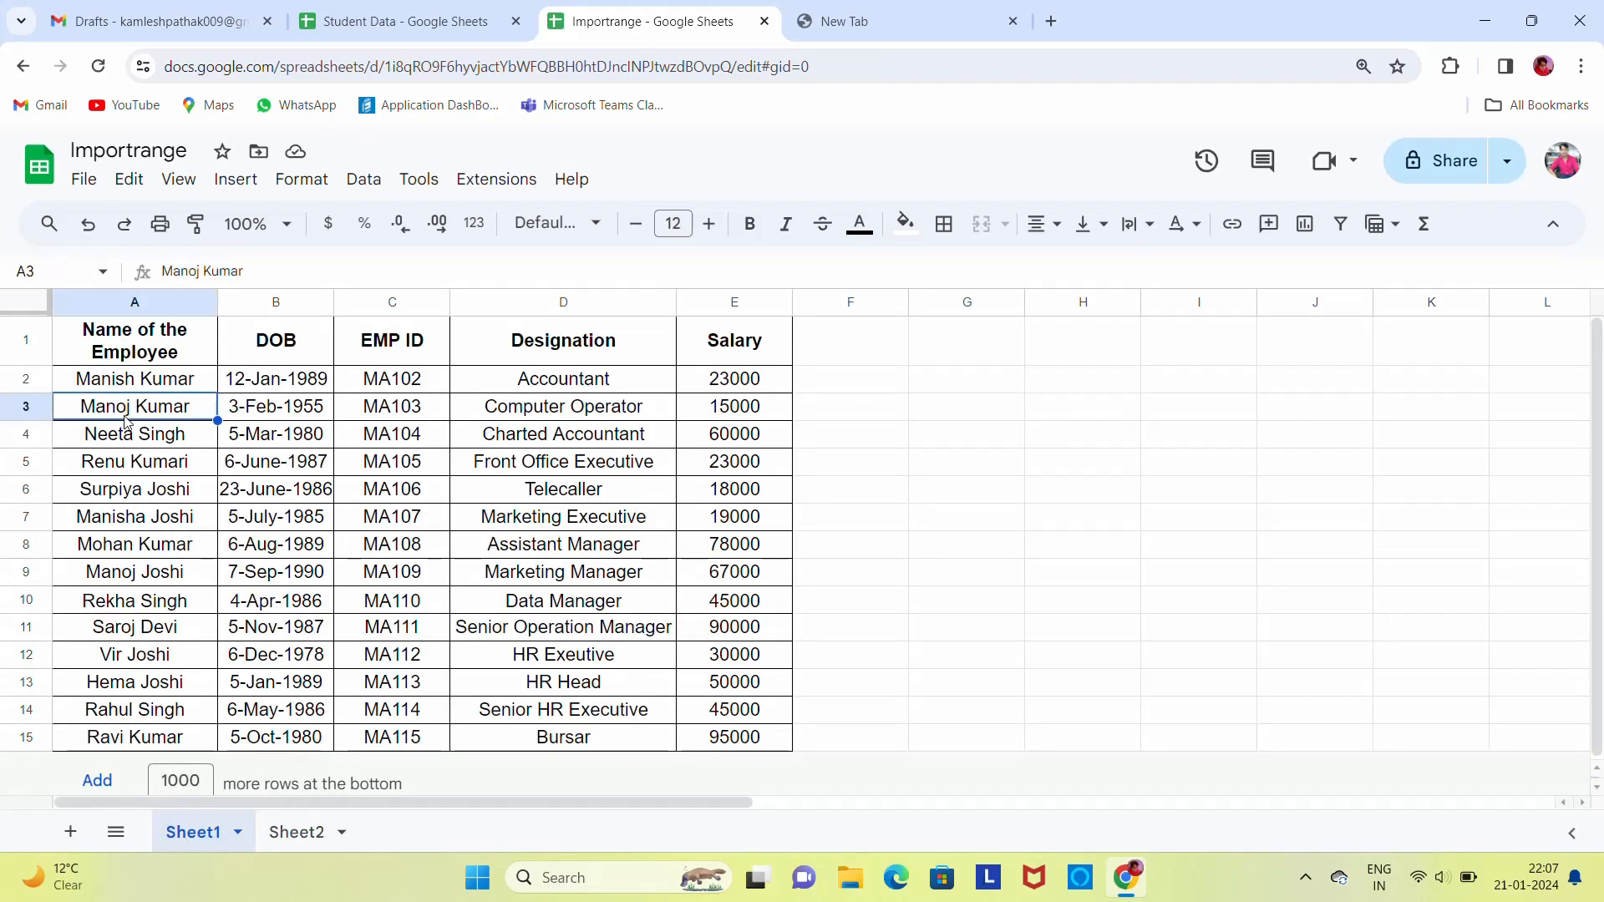
key(ctrl+Down)
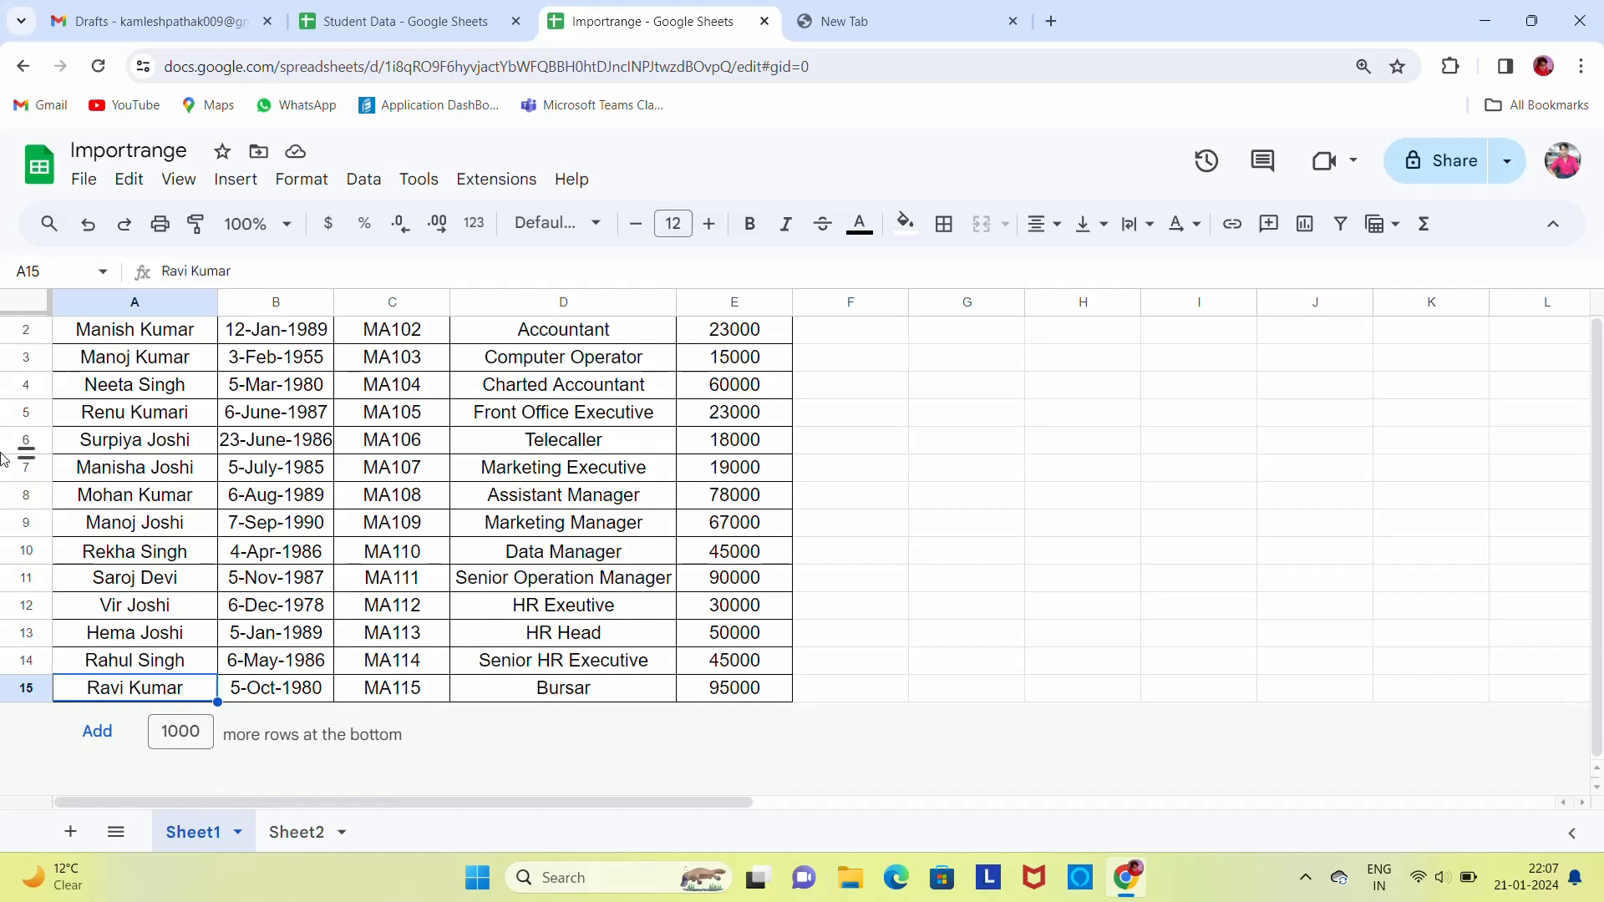
click(97, 732)
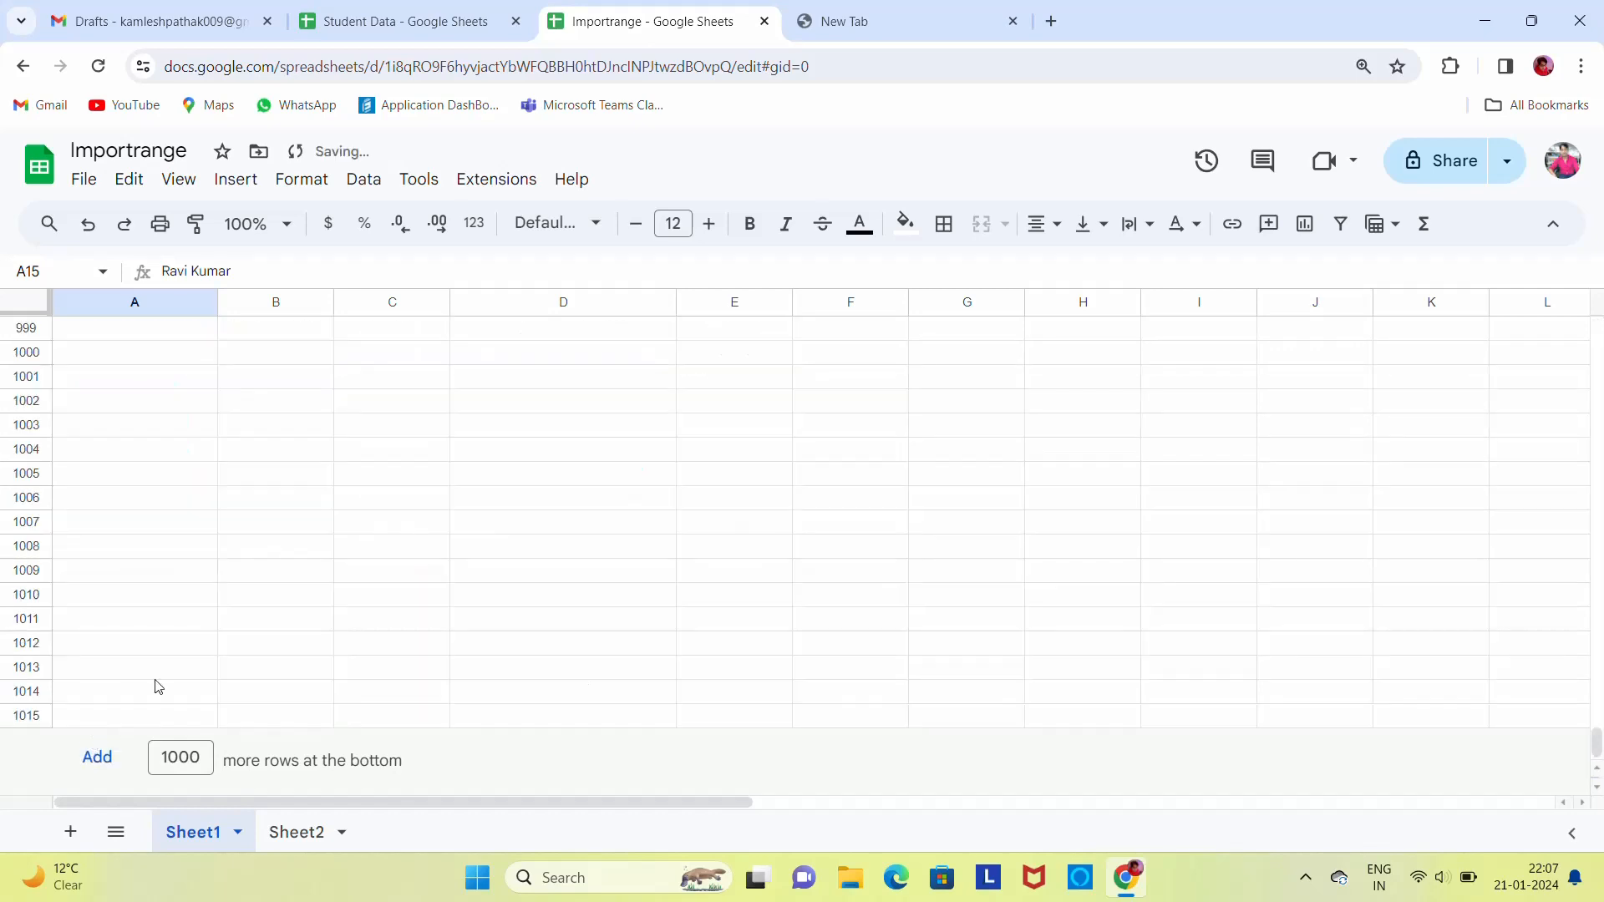
click(125, 508)
key(ctrl+Up)
key(Up)
key(Up)
key(Up)
key(Up)
key(Up)
key(Up)
key(Up)
key(Up)
key(Up)
key(Up)
key(Up)
key(Up)
key(Up)
key(Up)
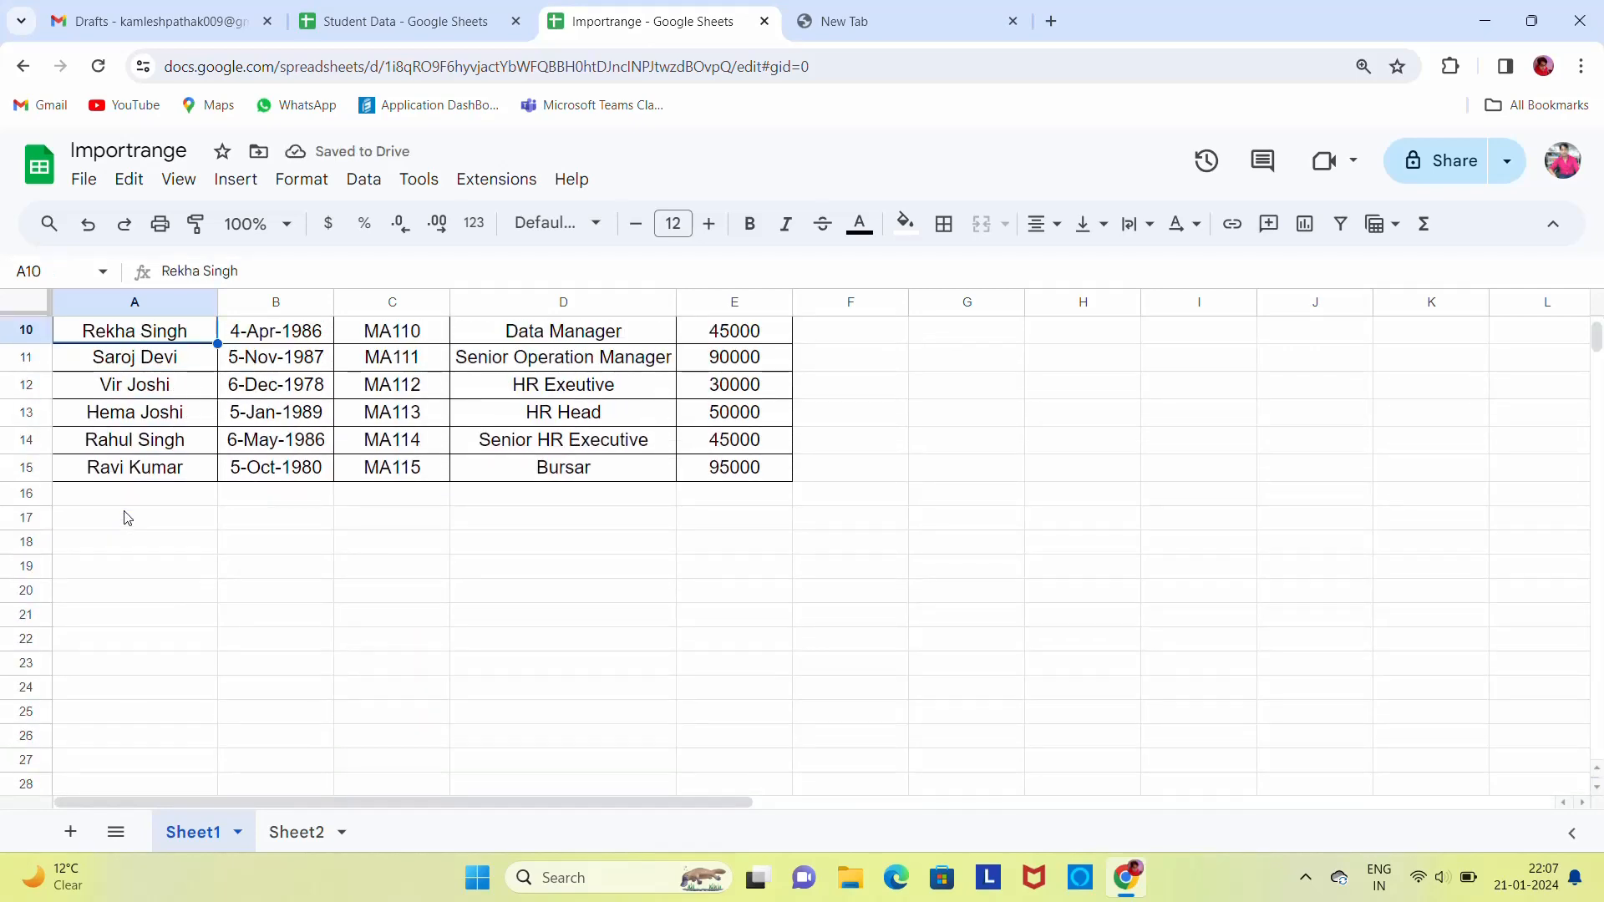
key(Down)
key(Down)
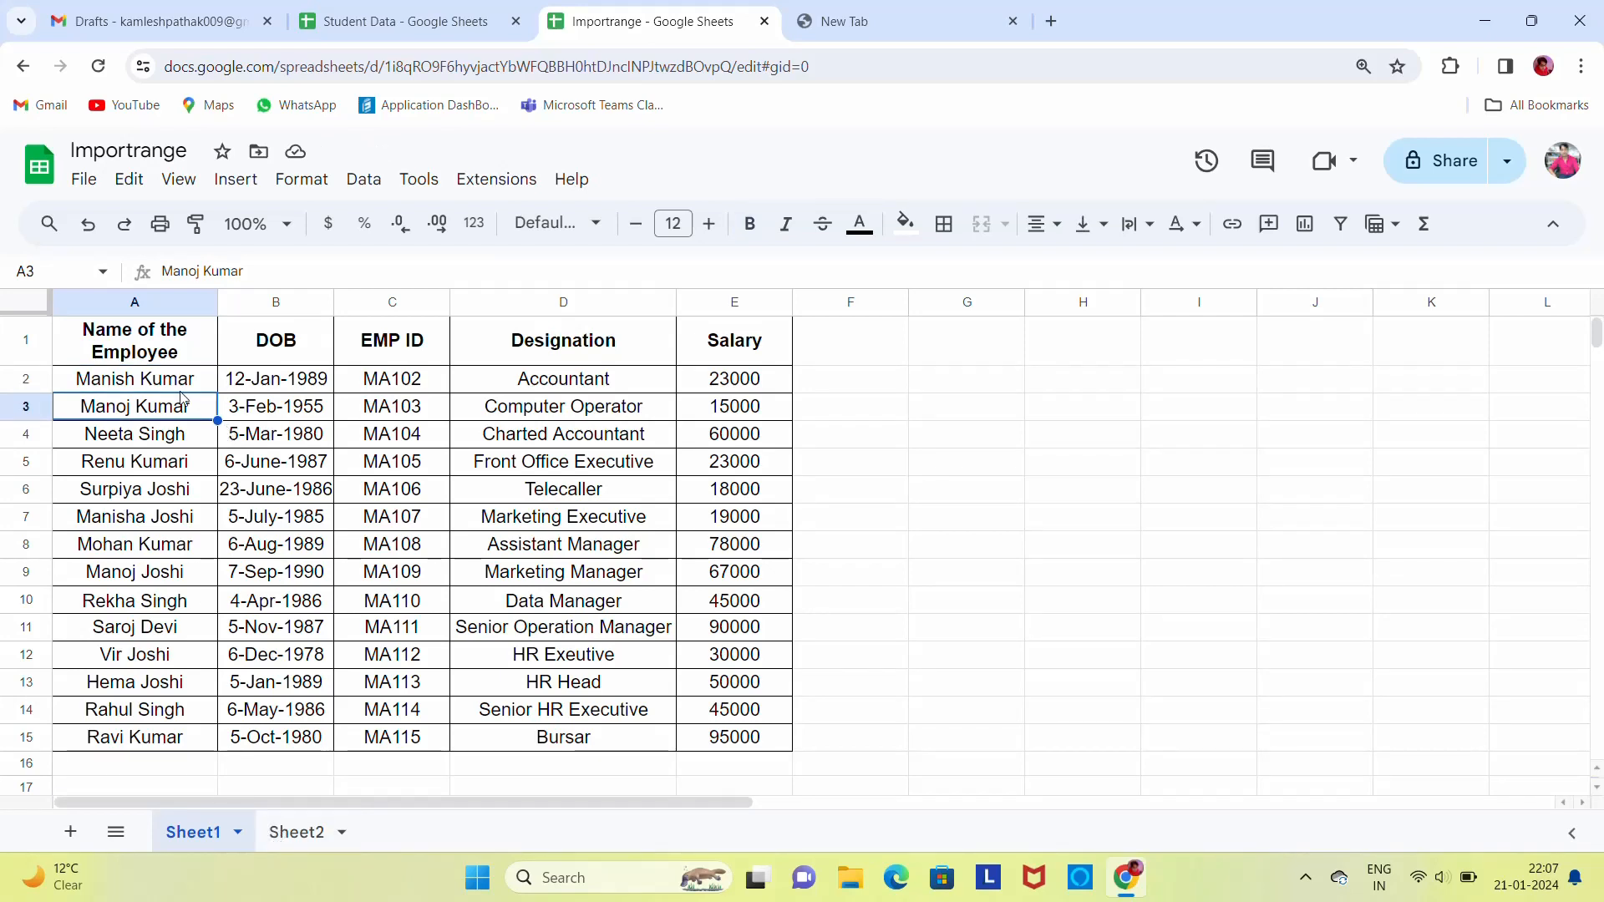
Fill the Name of the Employee, Designation and Salary header cells in Sheet1 with yellow
click(165, 360)
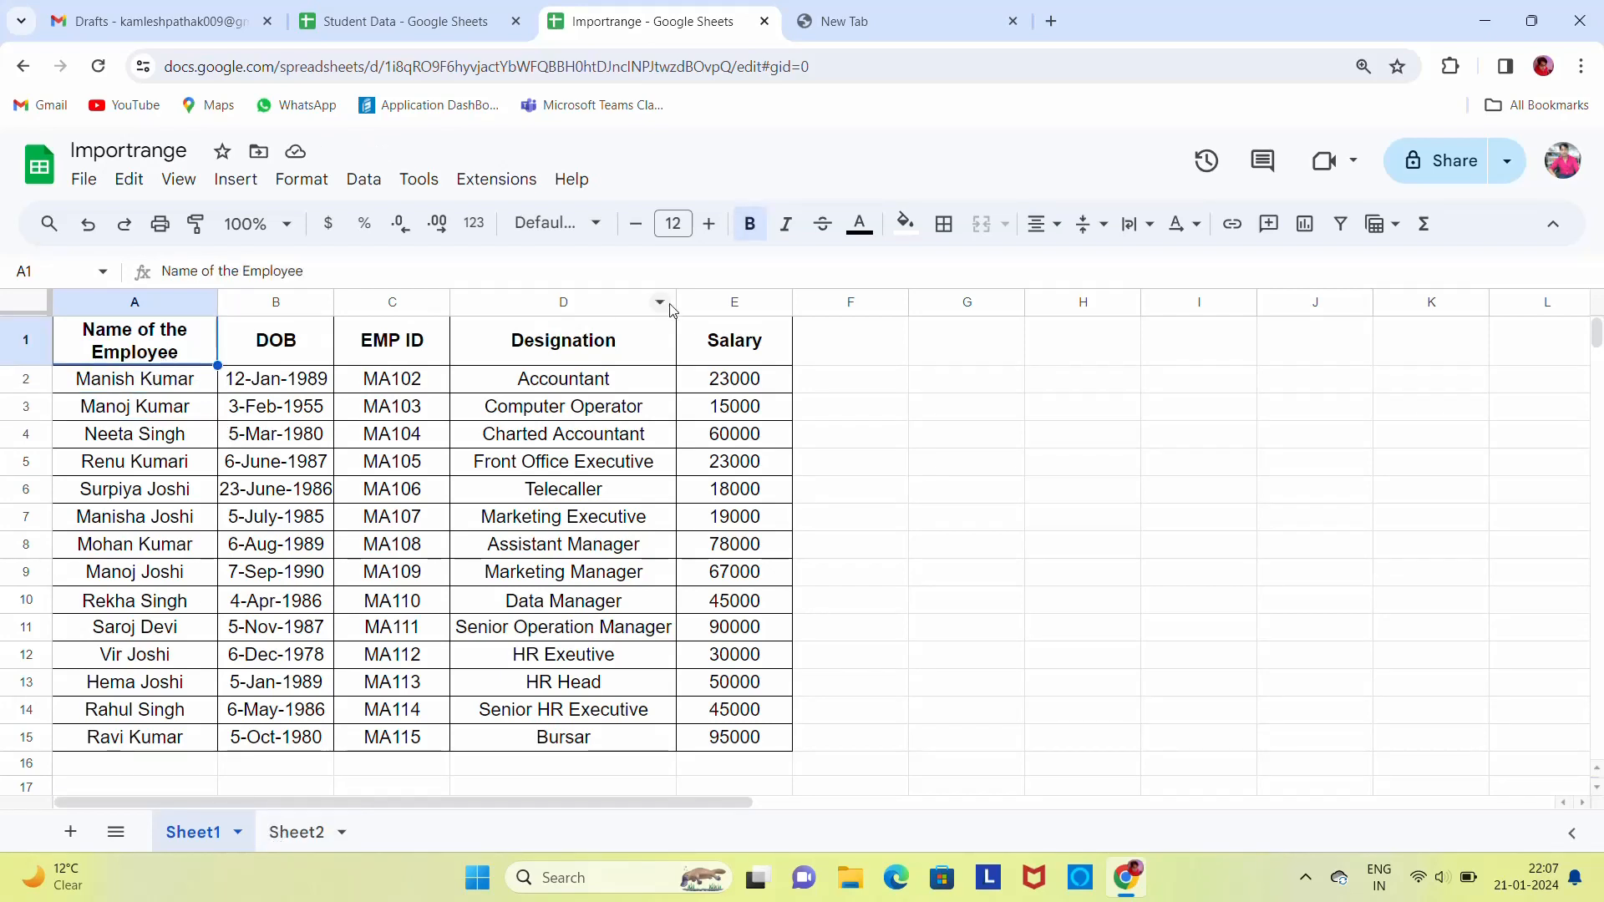
click(918, 228)
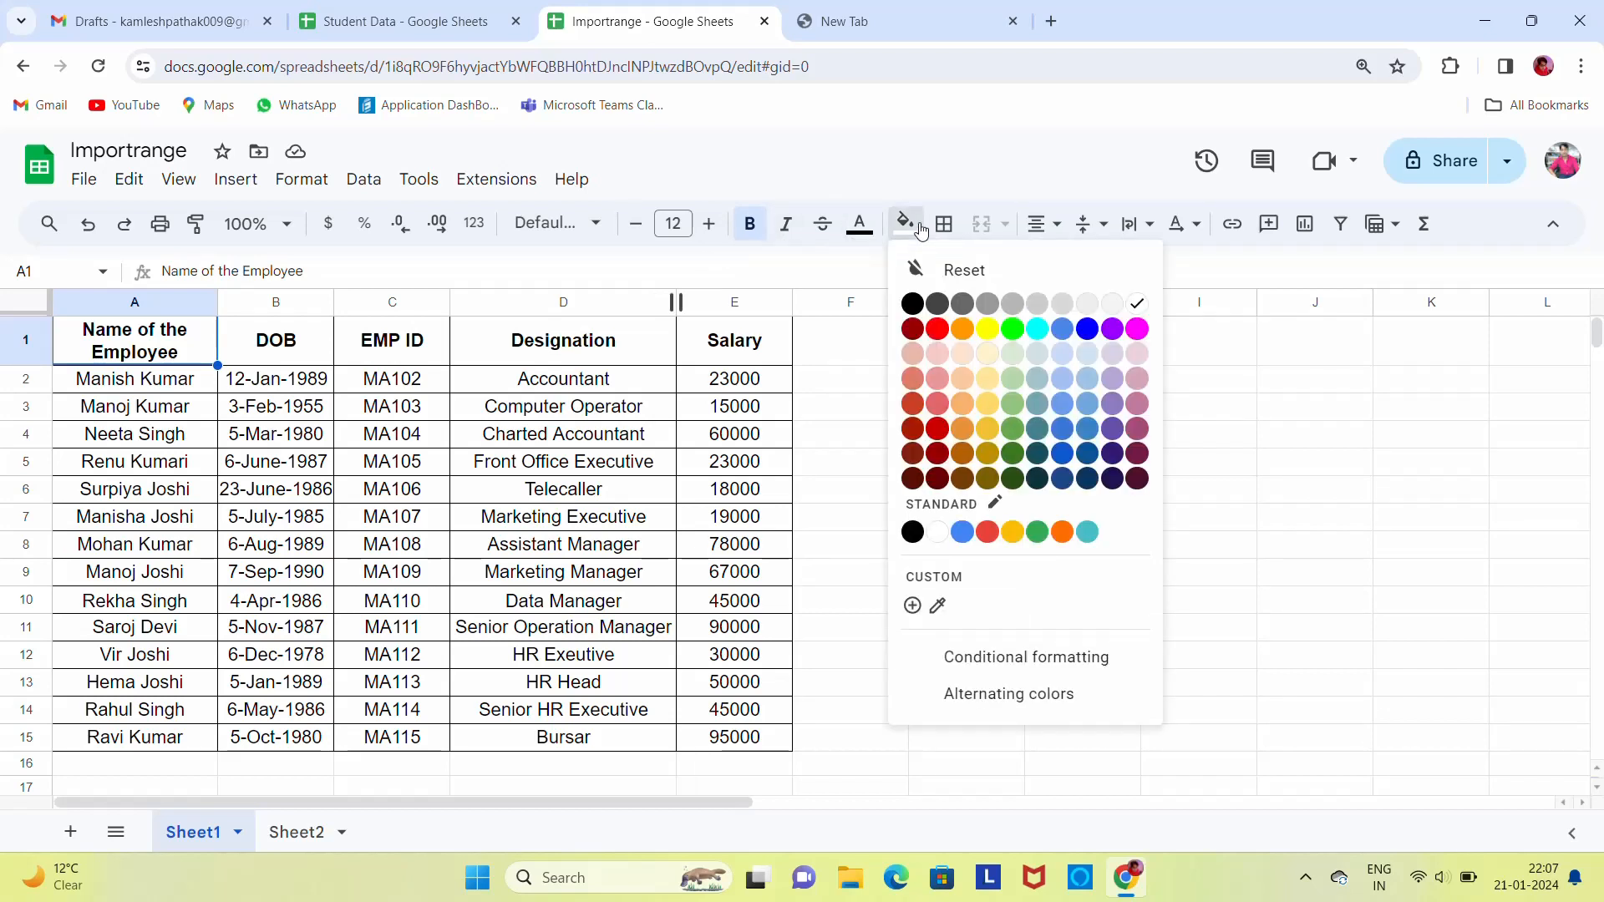
click(987, 328)
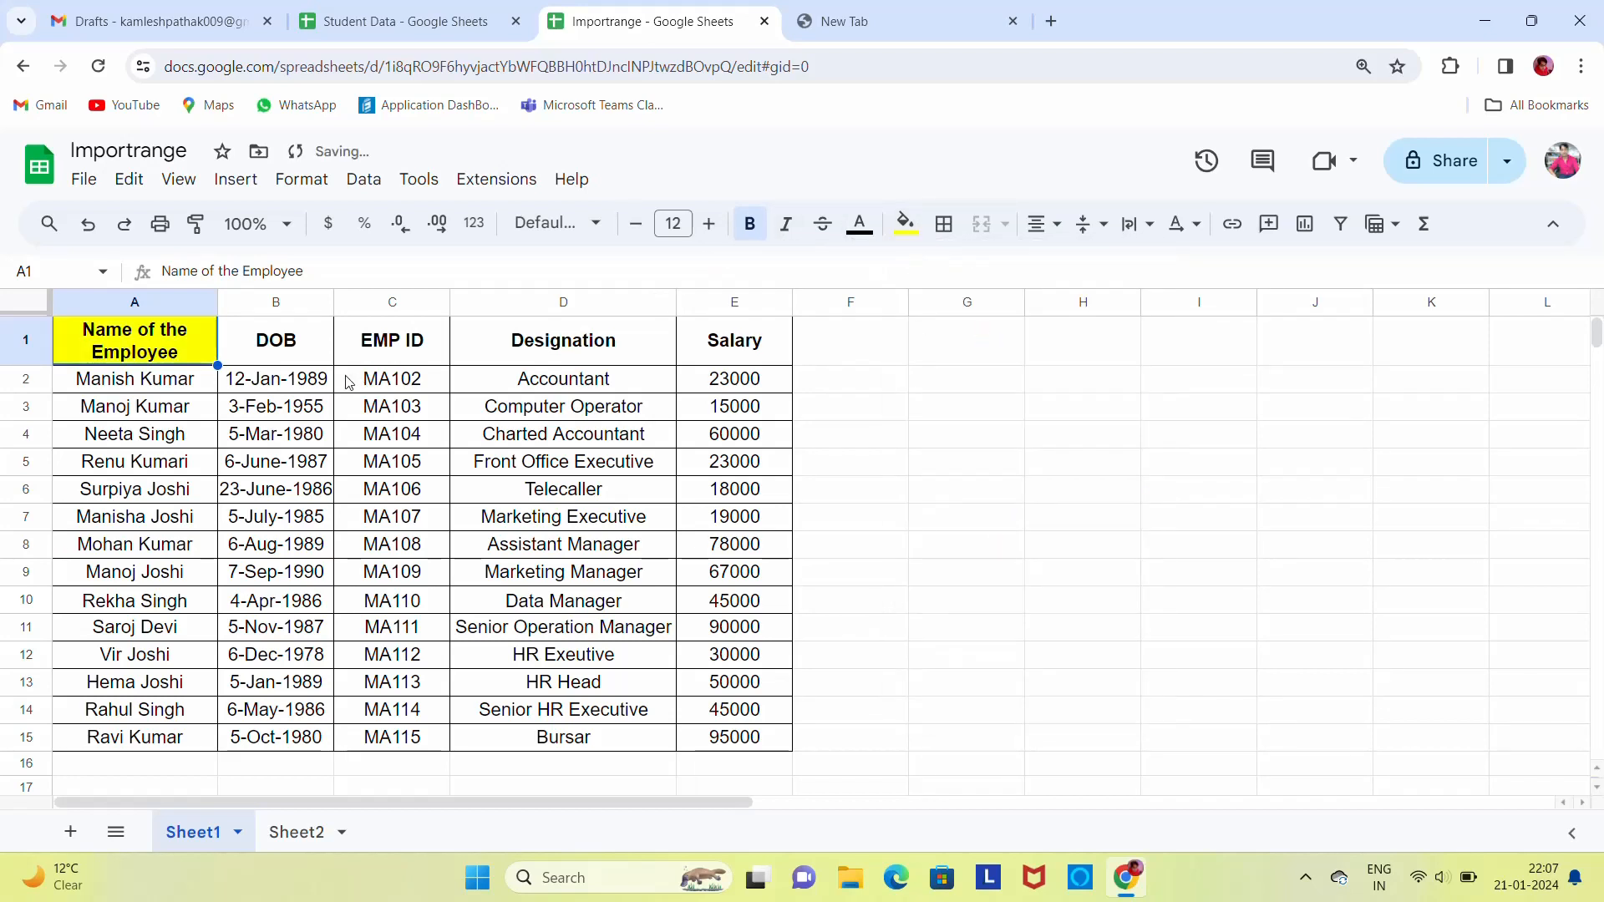
click(512, 361)
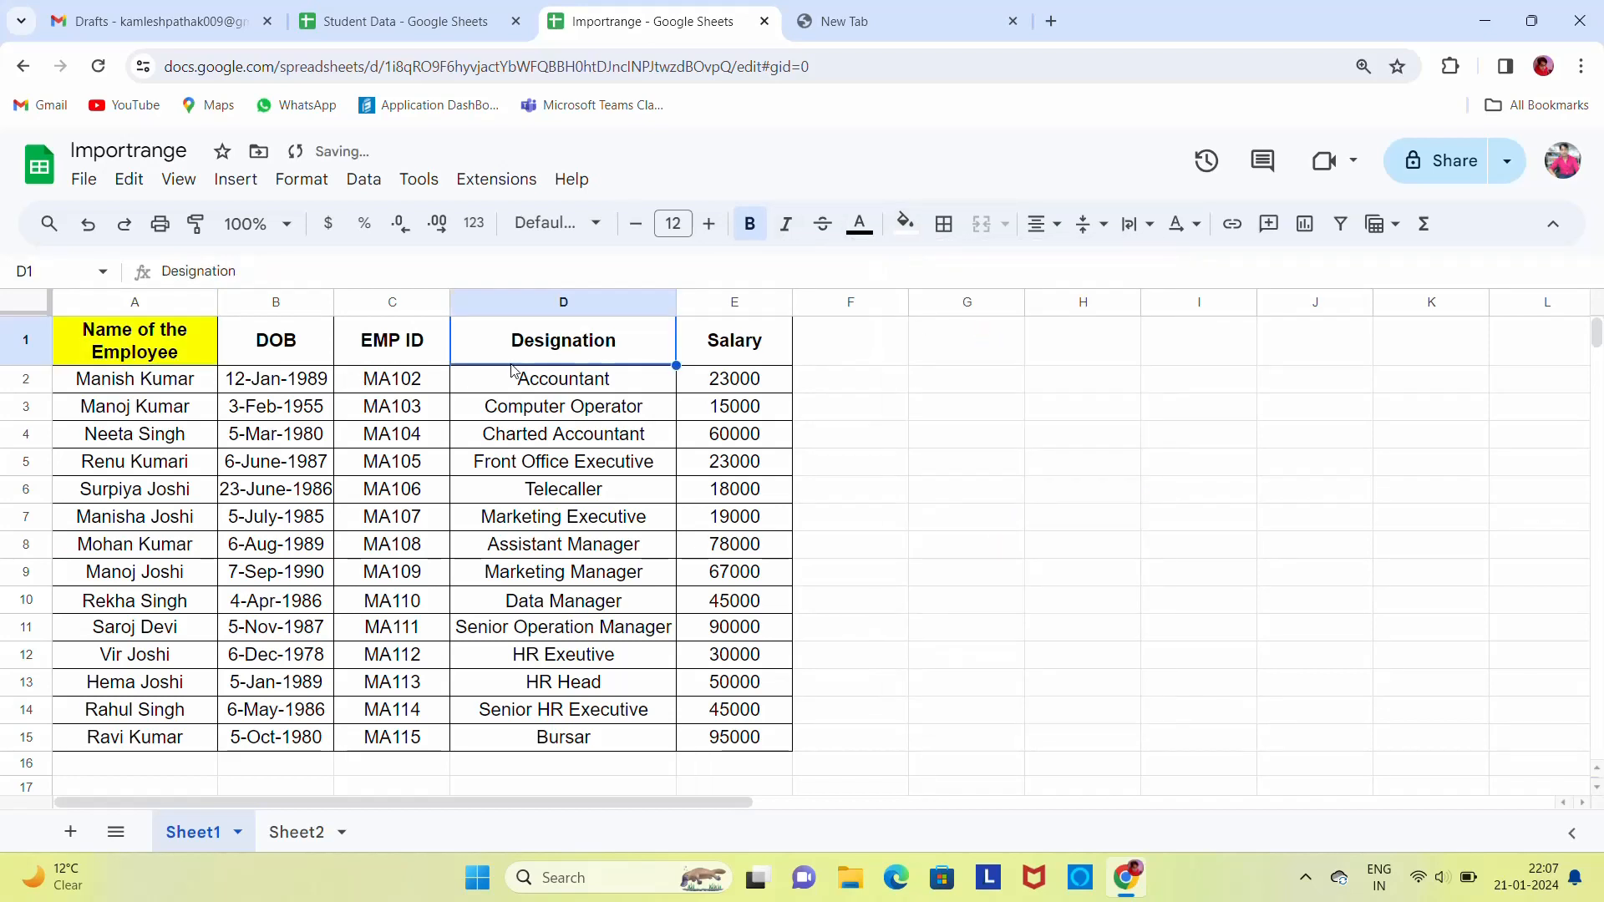
click(915, 238)
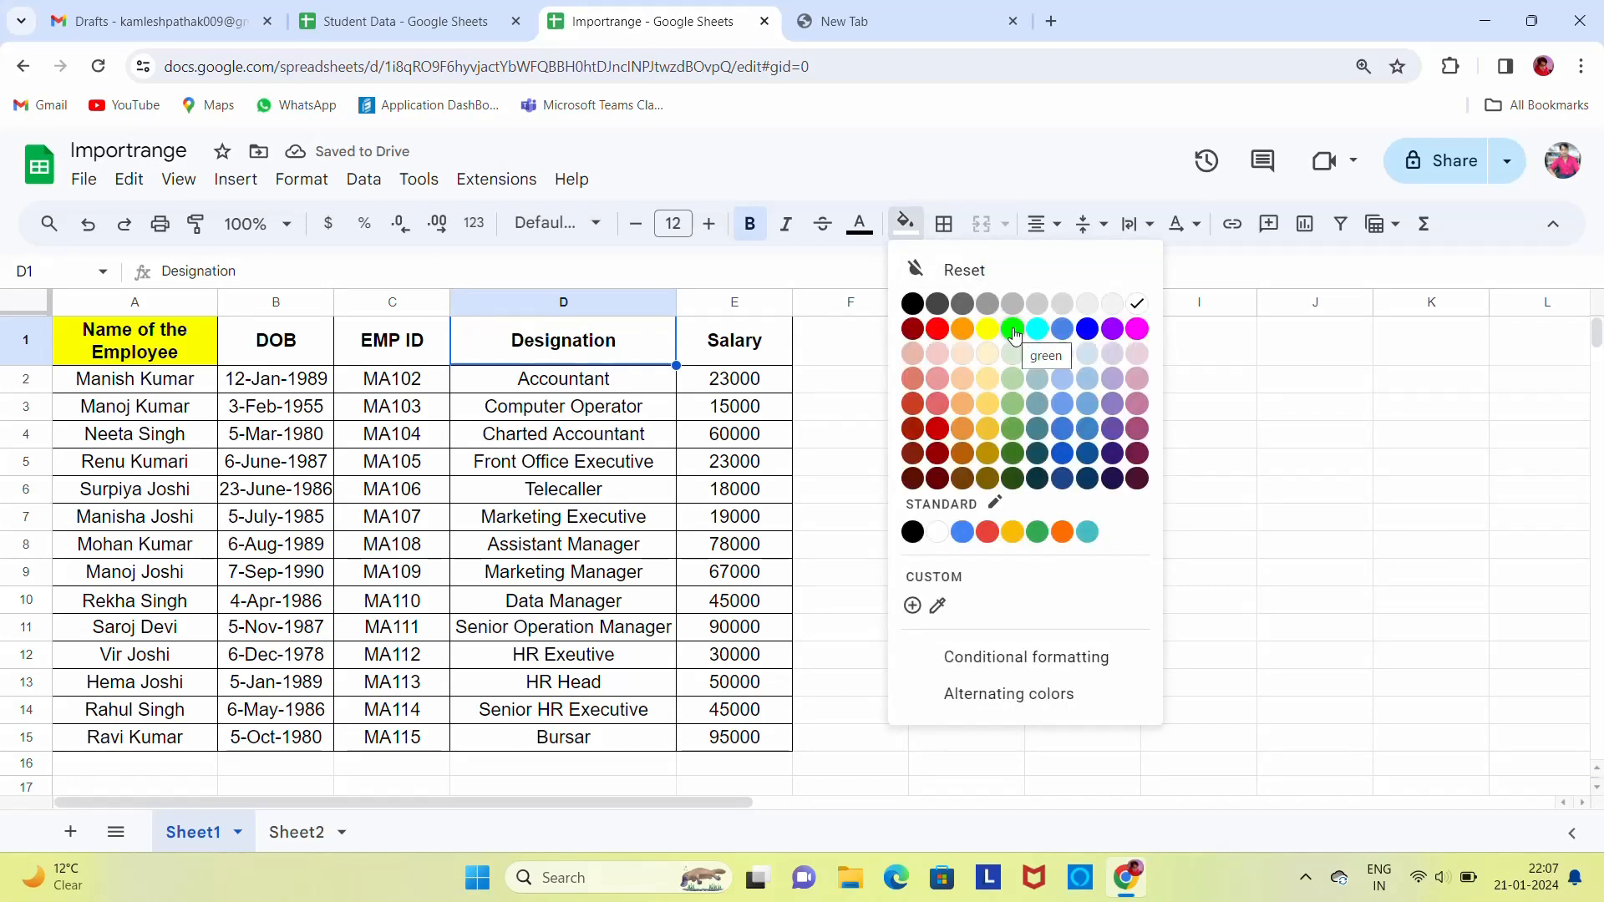
click(987, 328)
click(773, 342)
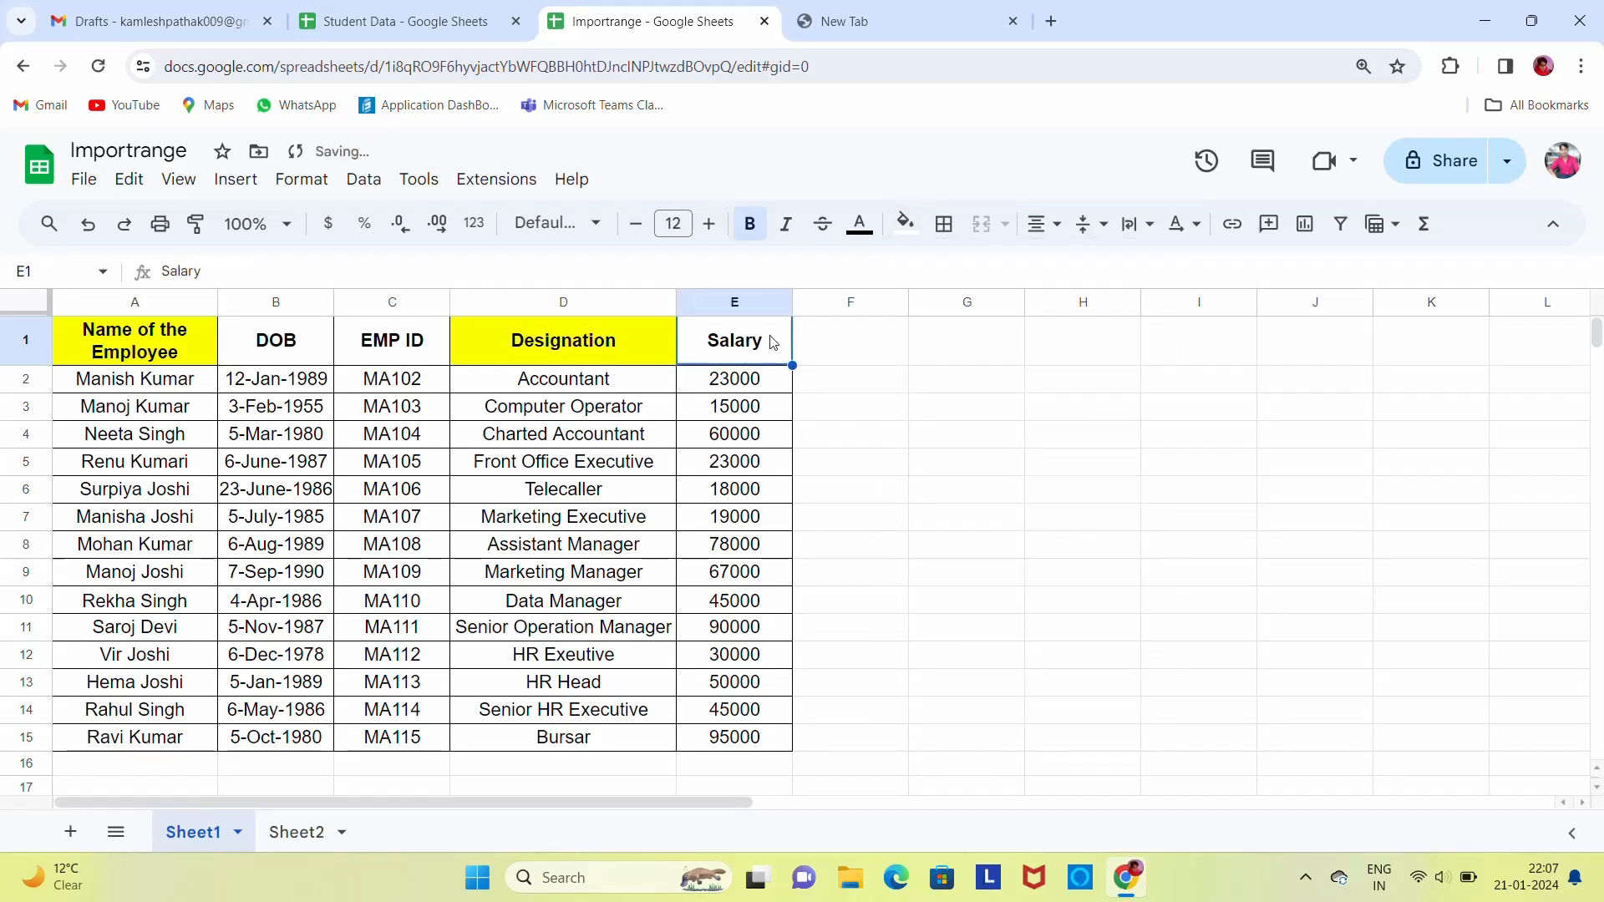
click(912, 227)
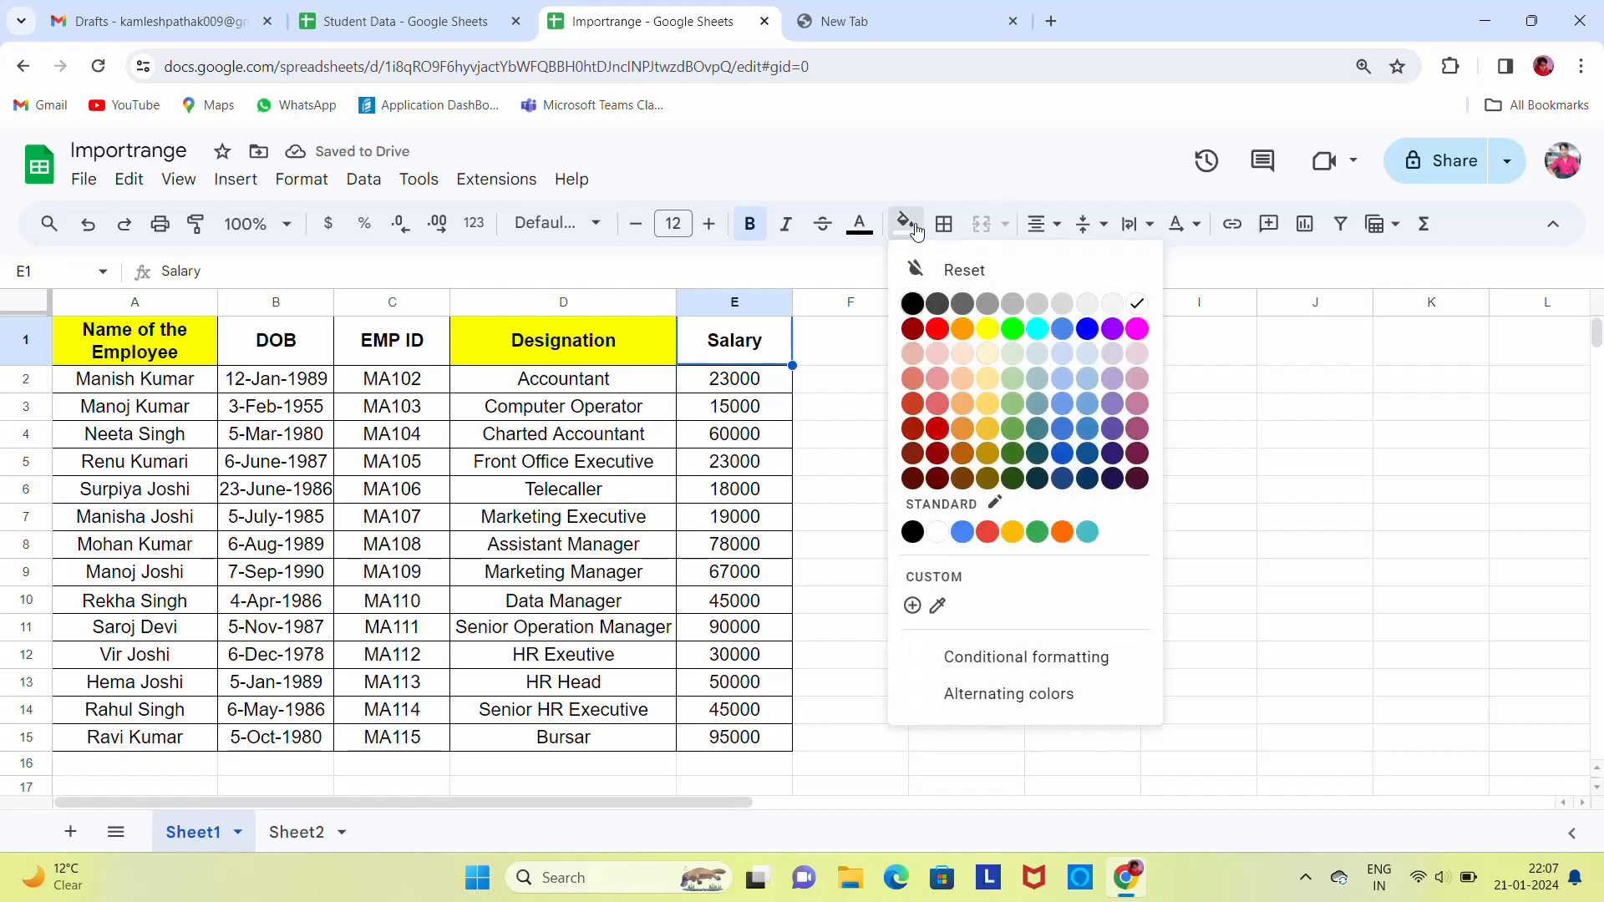
click(993, 332)
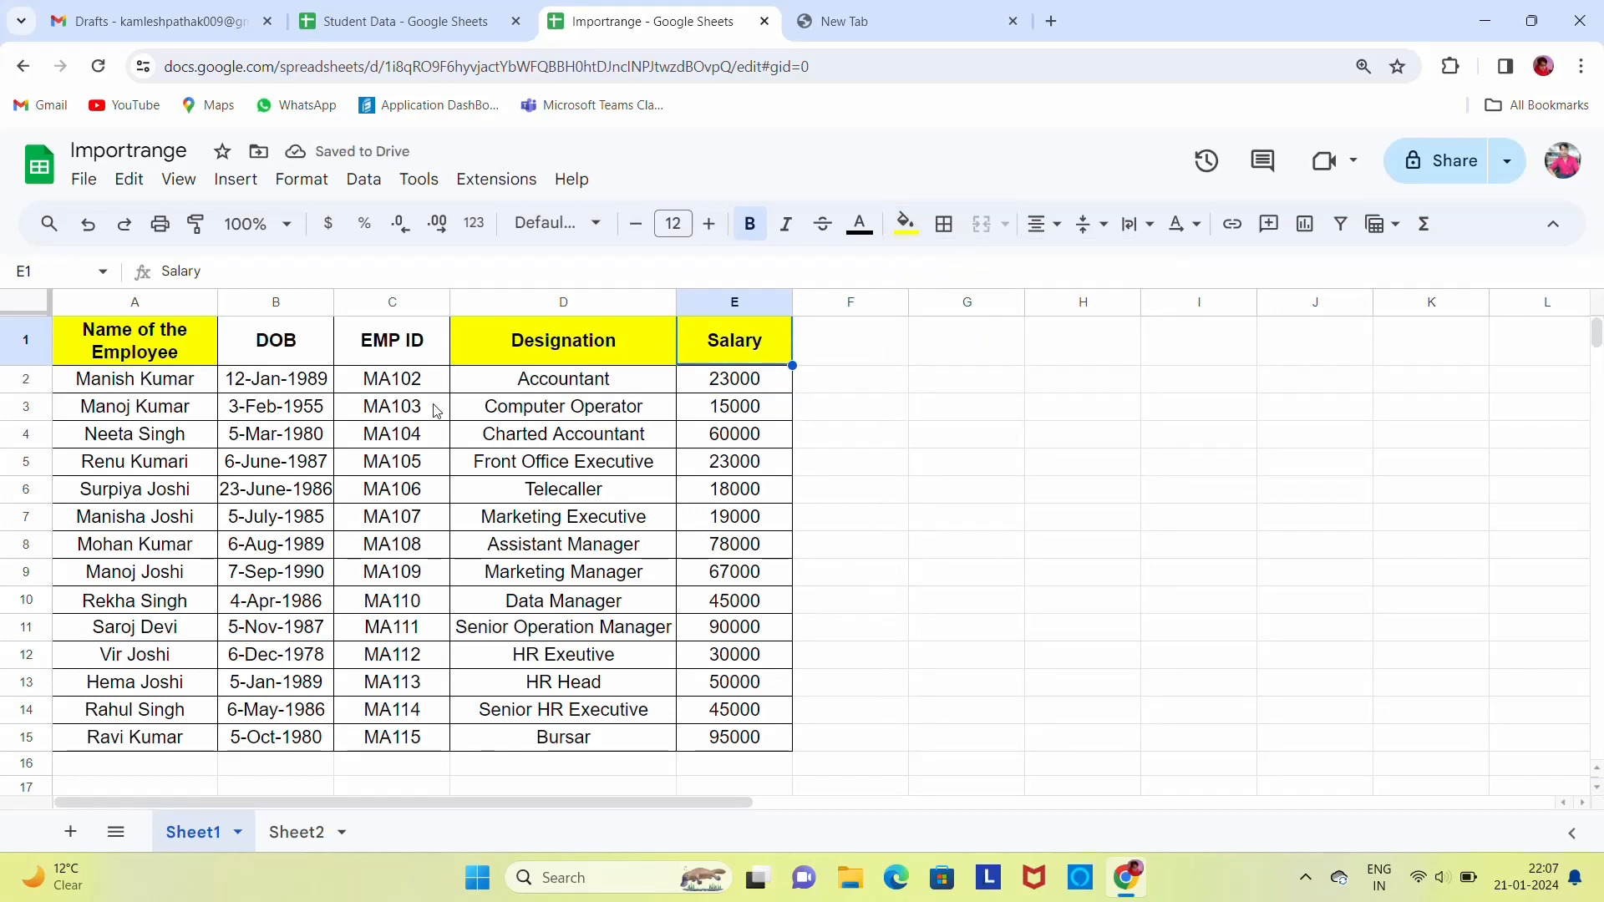
key(Left)
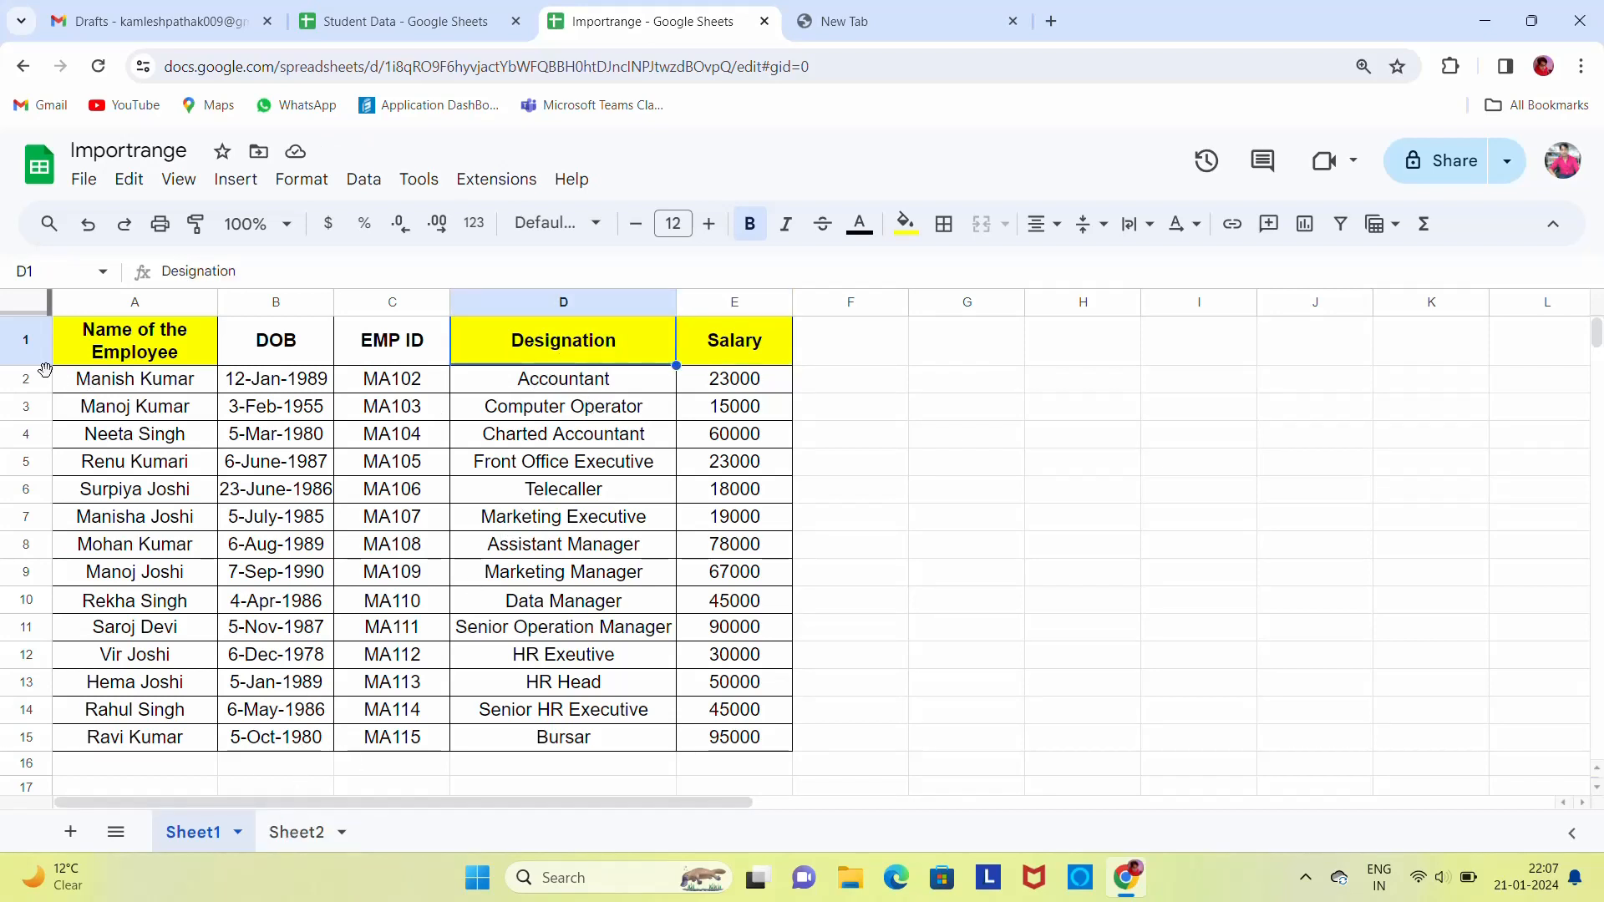
click(136, 346)
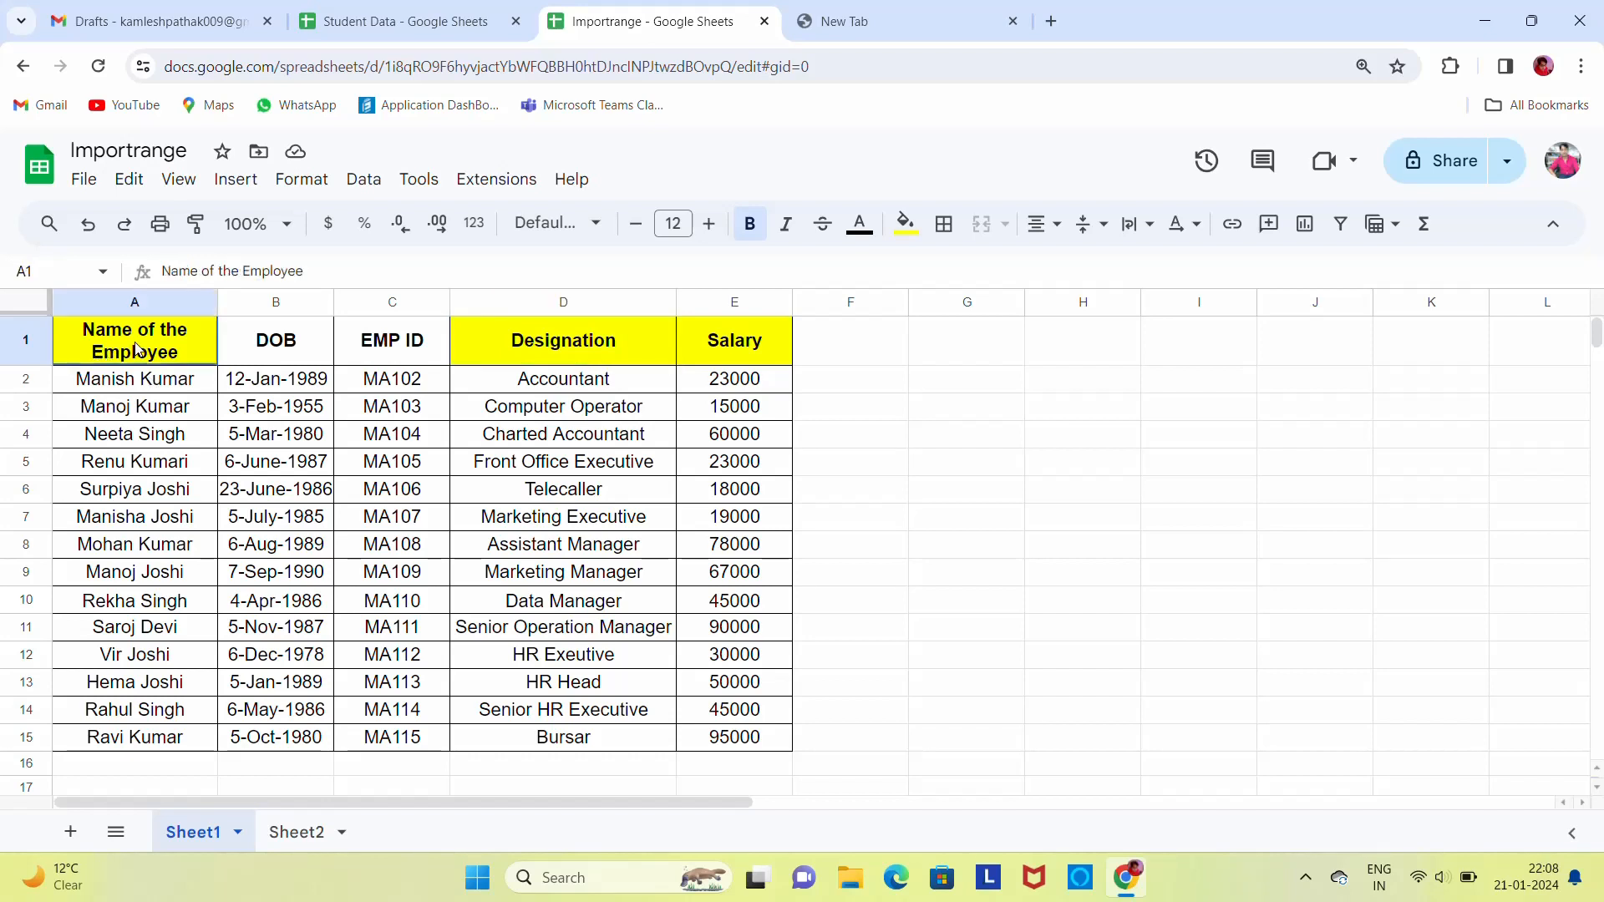
click(607, 327)
click(757, 351)
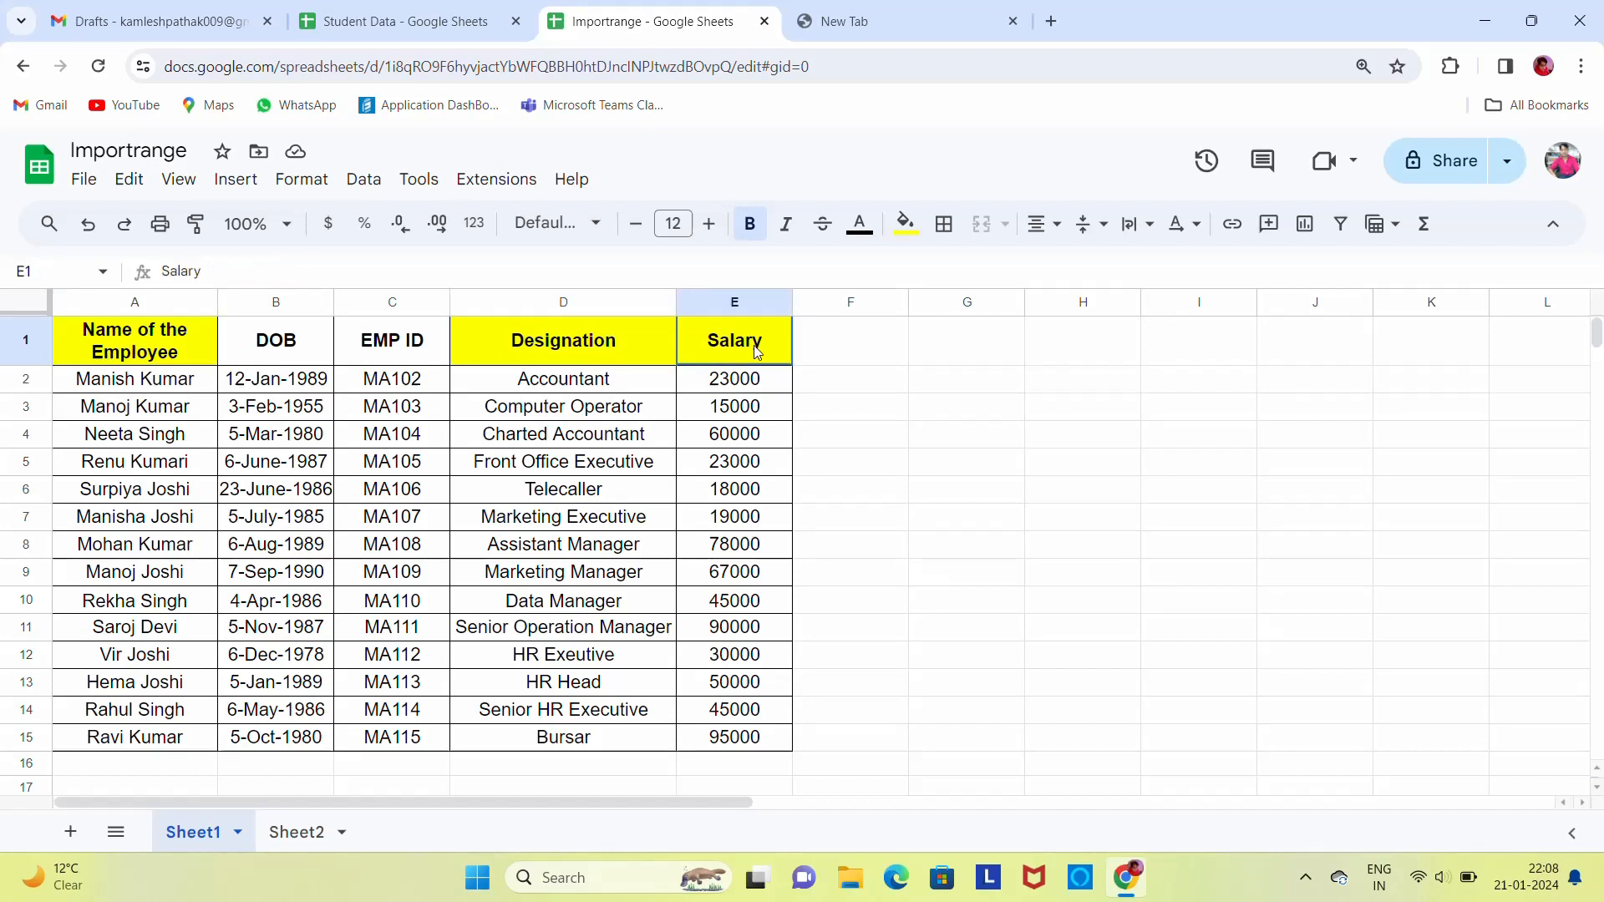
Check the Designation column in Sheet1 and copy the IMPORTRANGE formula from A1 of Sheet2 into B1
click(567, 349)
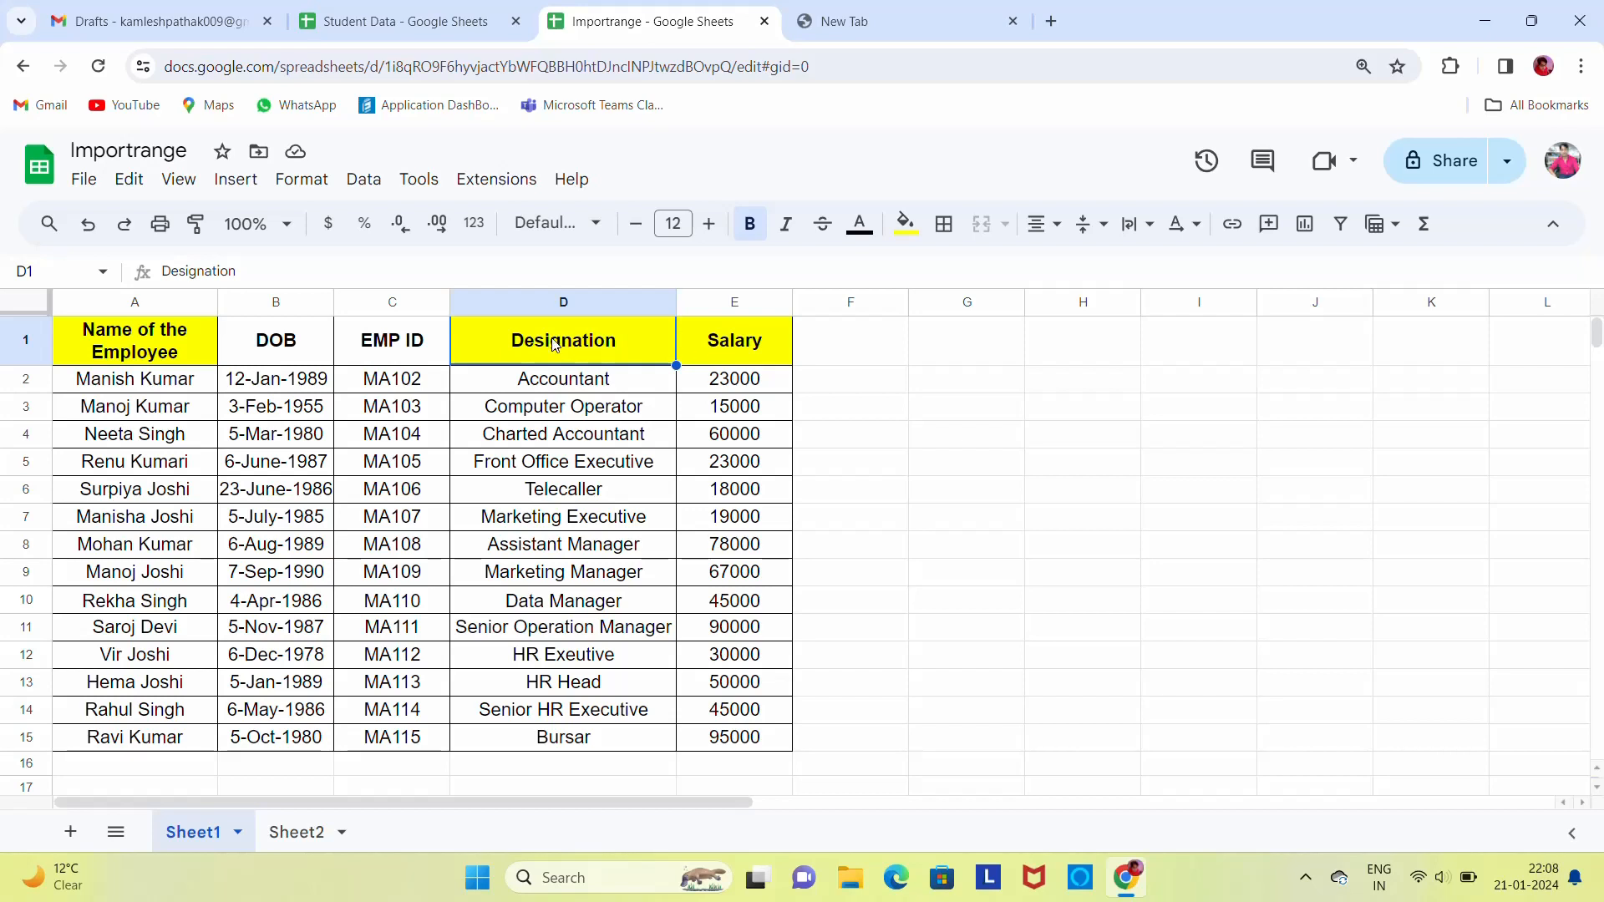
click(285, 831)
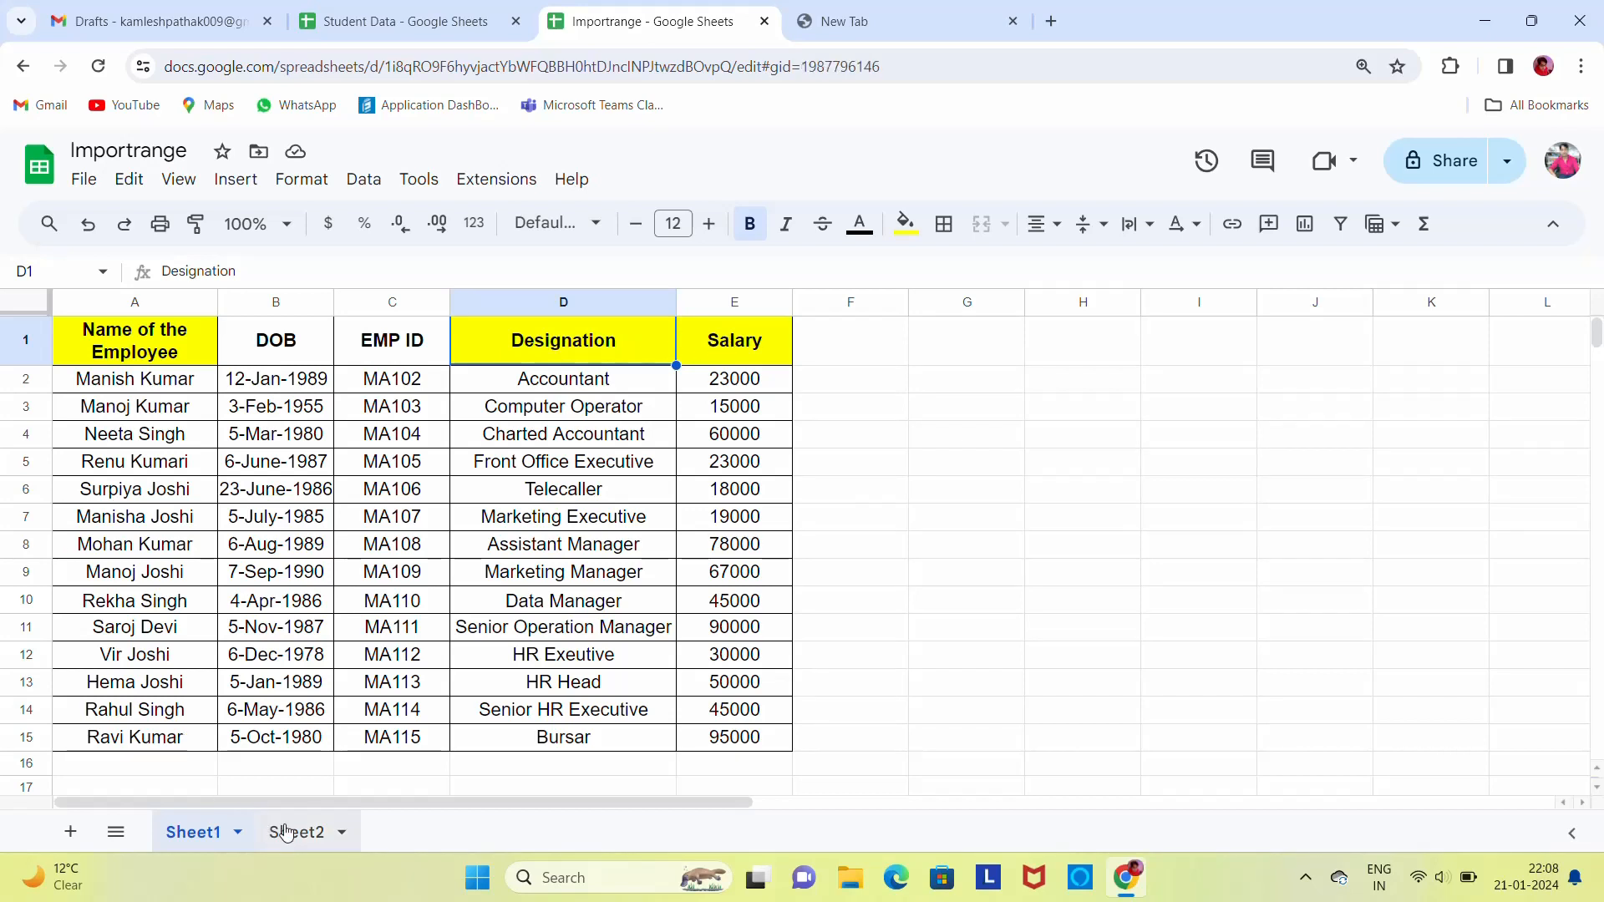
key(Up)
key(F2)
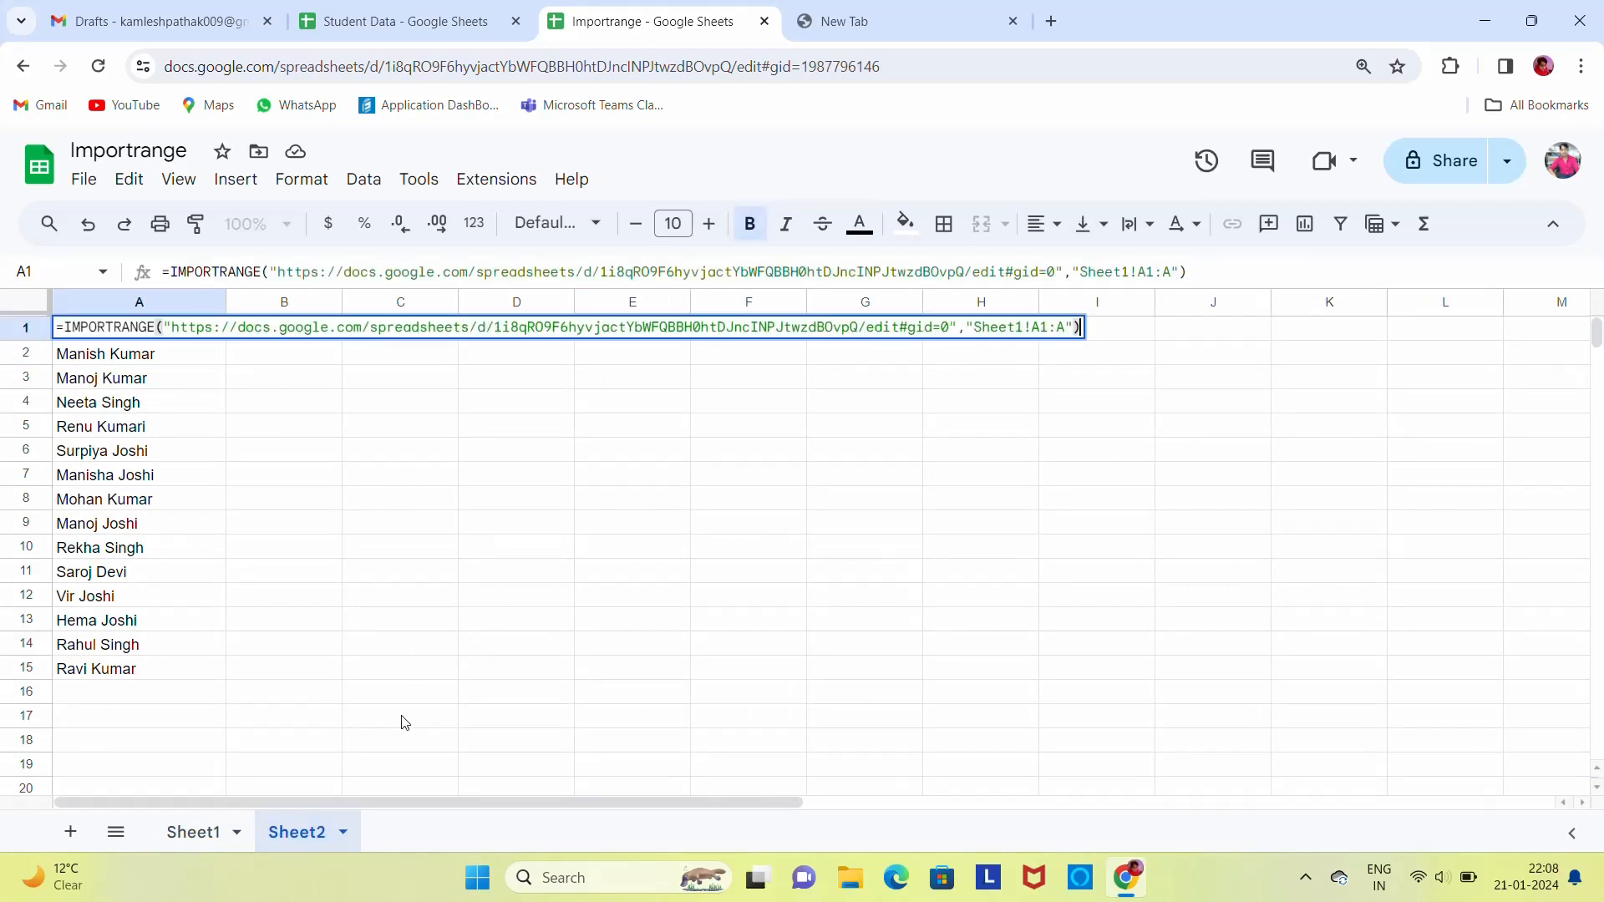
key(ctrl+a)
key(ctrl+c)
key(Tab)
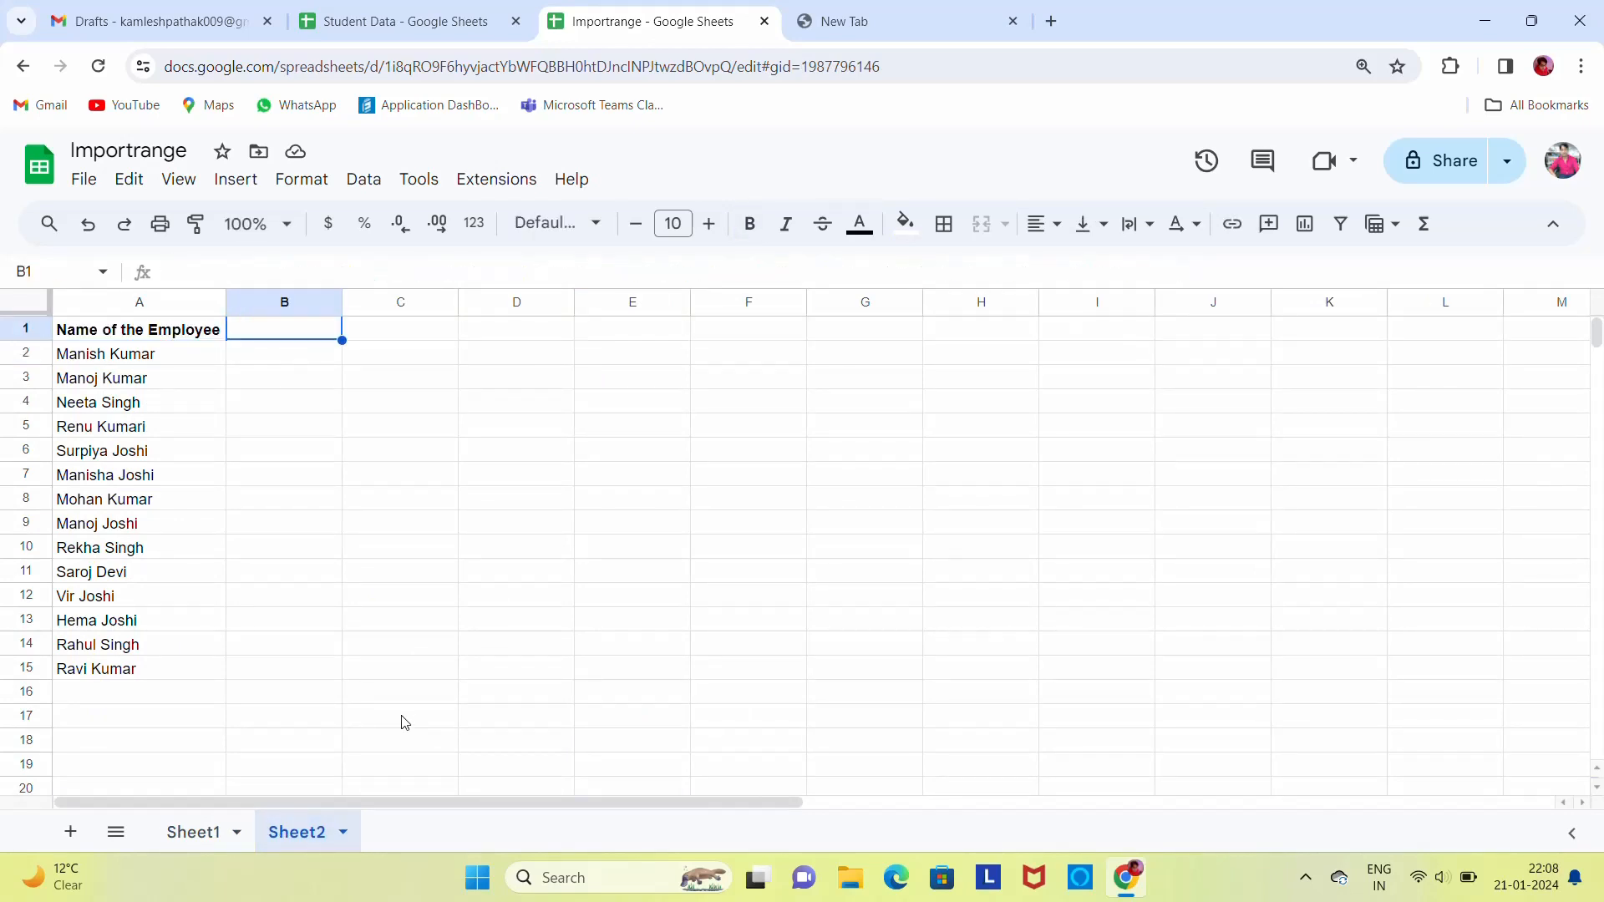
key(F2)
key(ctrl+v)
Change the range string in B1's IMPORTRANGE formula to Sheet1!D1:E and enter the formula
key(Left)
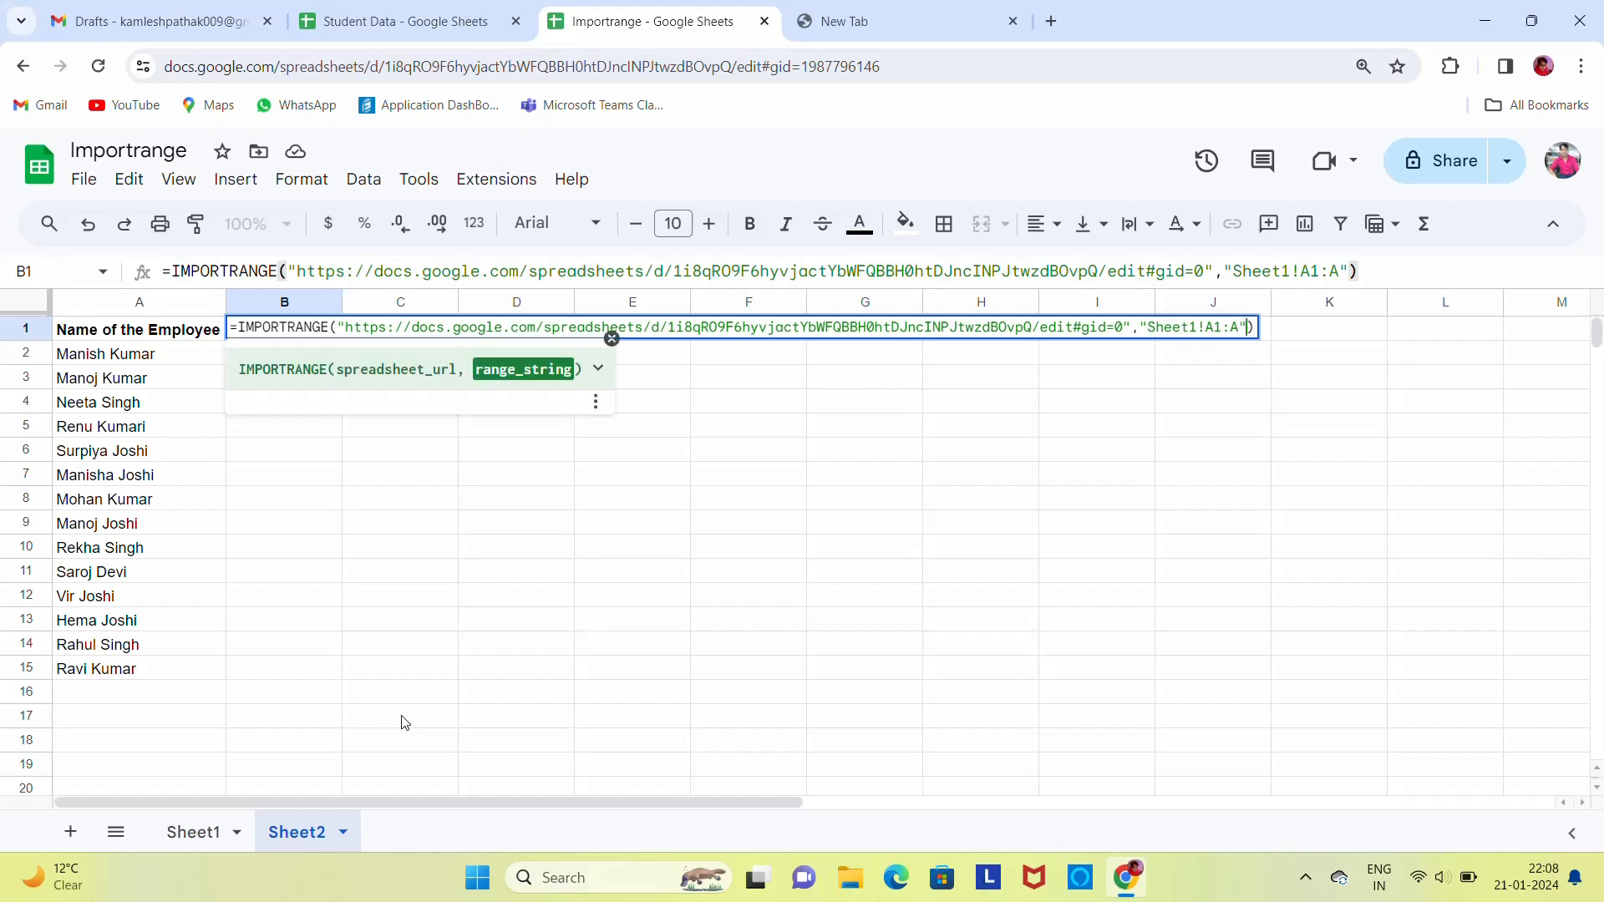
key(Left)
key(Left)
key(Left)
key(Left)
key(Left)
key(Left)
key(Left)
key(Left)
key(Left)
key(Left)
key(Left)
key(Left)
key(Left)
key(Left)
key(Left)
key(Left)
key(Left)
key(Left)
key(Left)
key(Left)
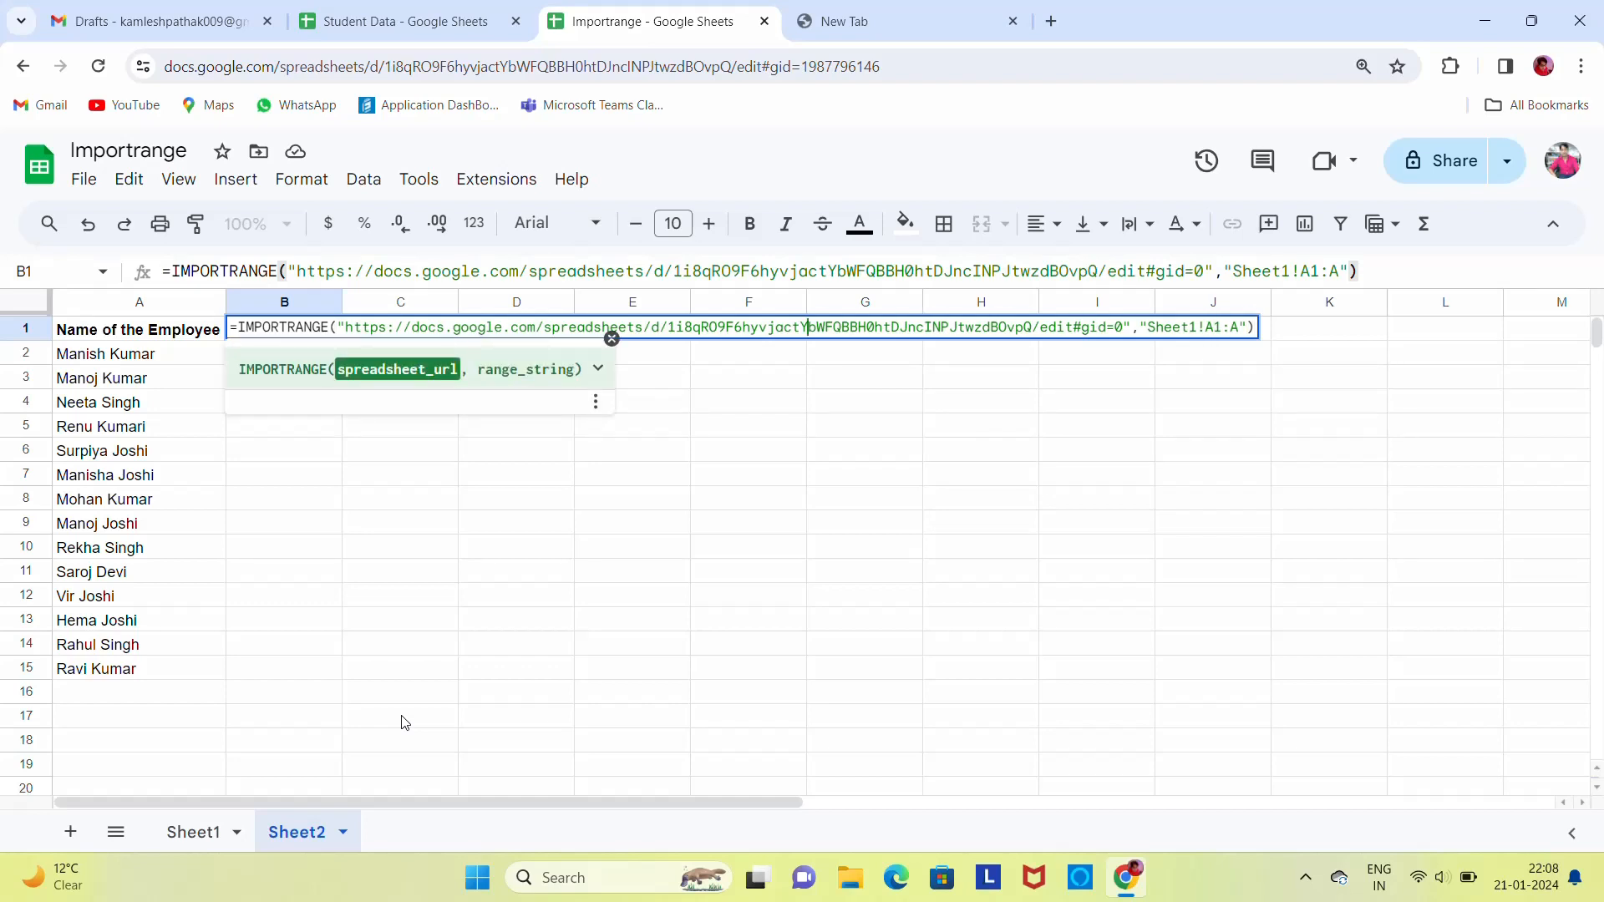
key(Right)
key(Right)
key(Right)
key(Right)
key(Right)
key(Right)
key(Right)
key(Right)
key(Right)
key(Right)
key(Right)
key(Right)
key(Right)
key(Right)
key(Right)
key(Right)
key(Right)
key(Right)
key(Right)
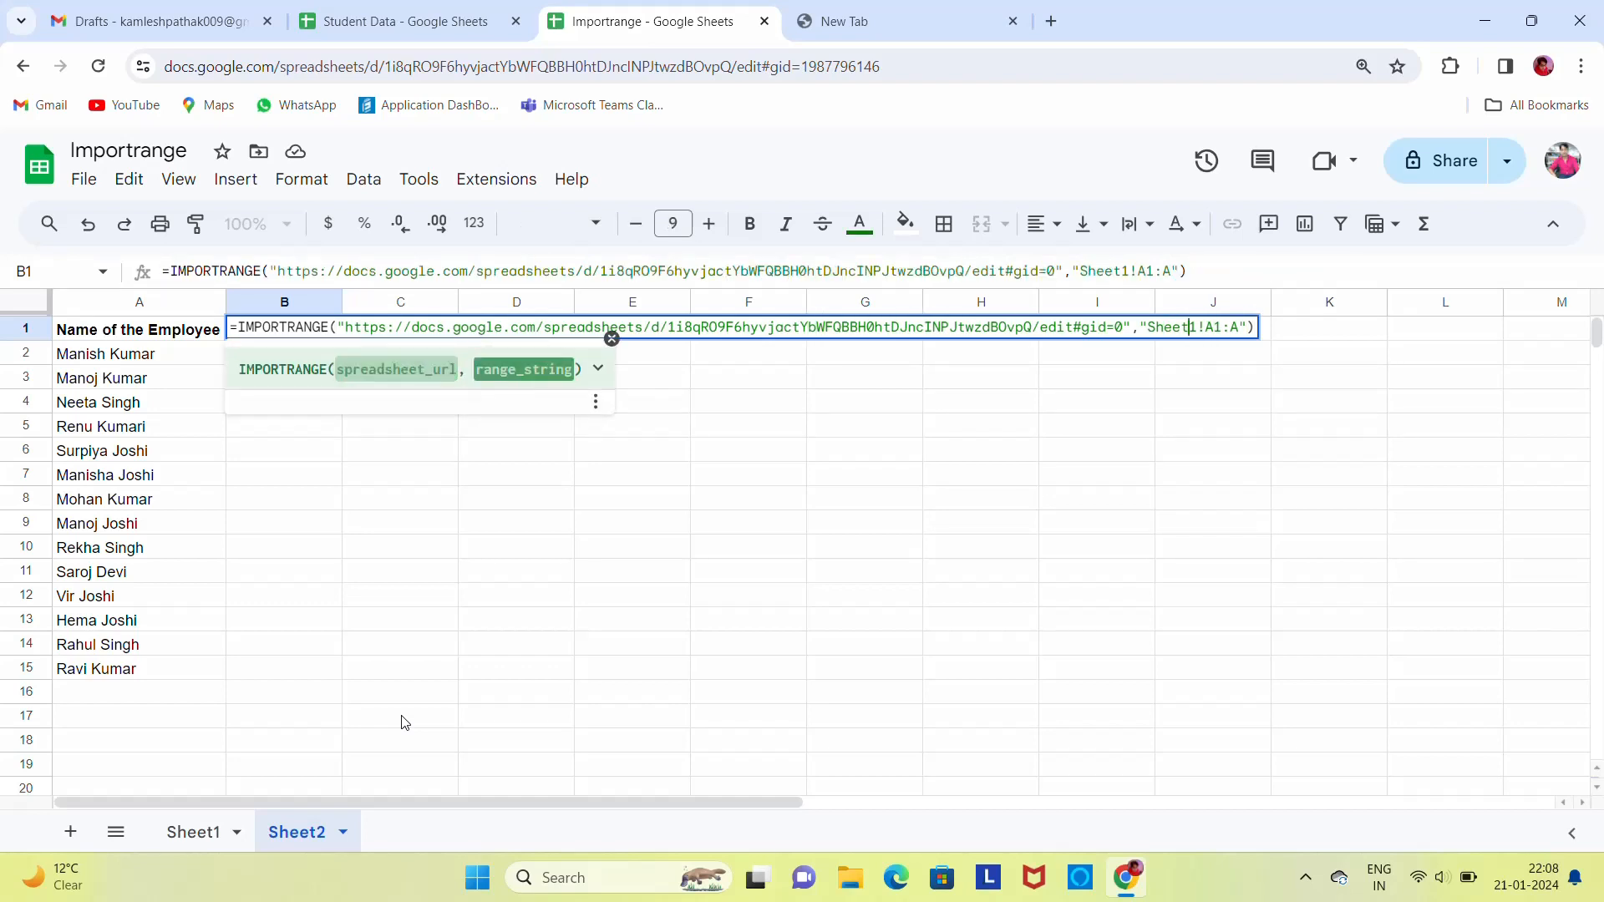
key(shift+Right)
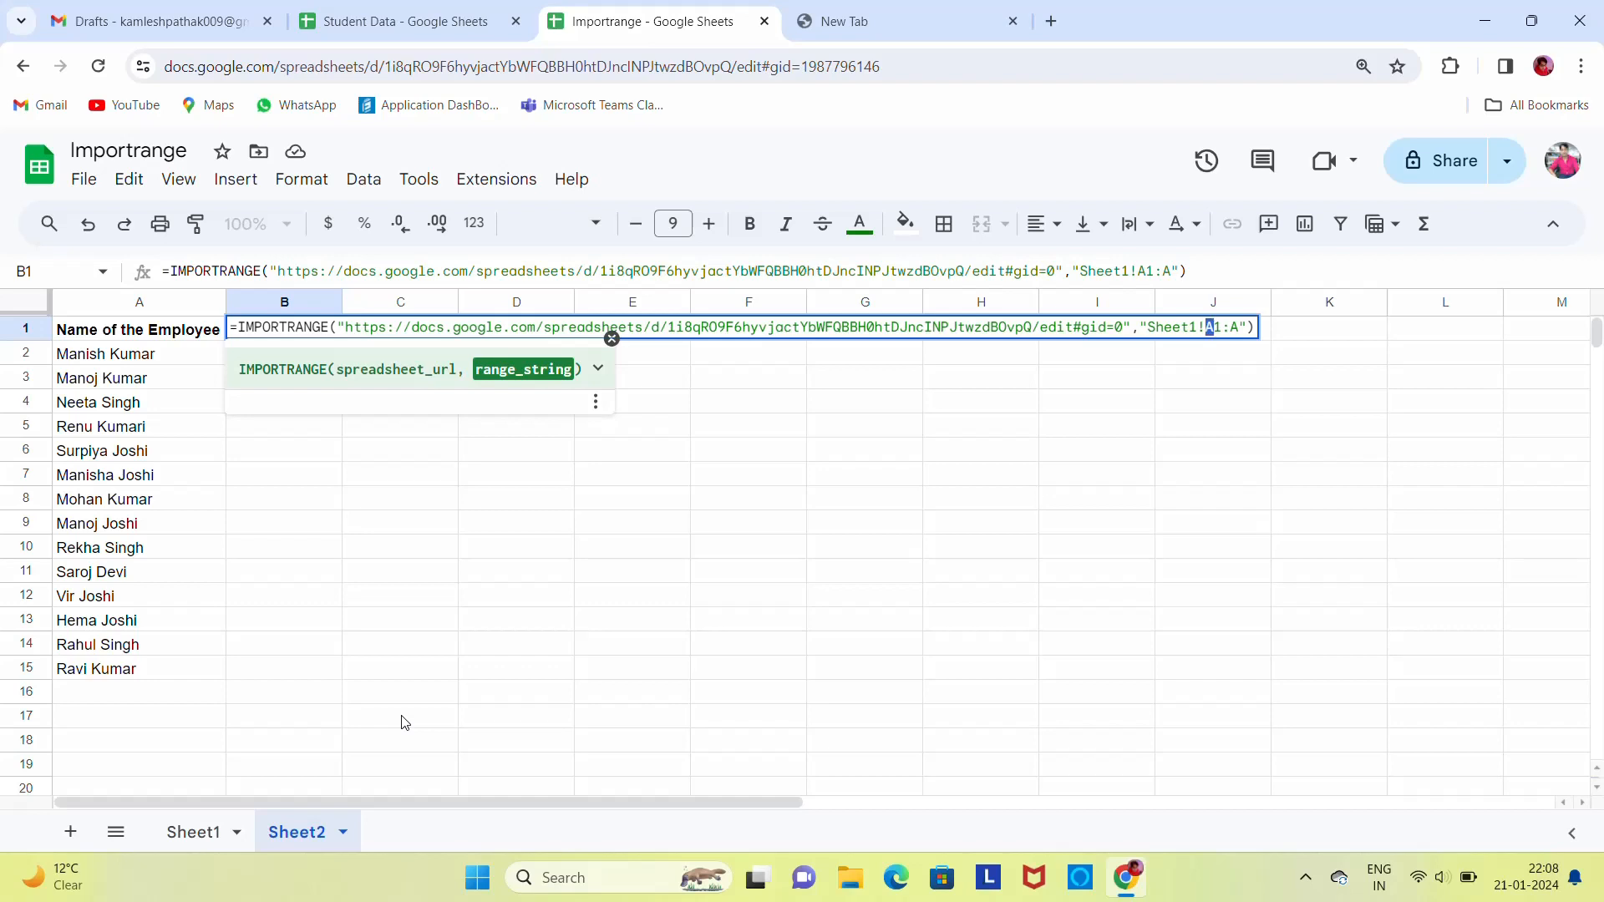
text(D)
key(shift+Right)
text(E)
key(Return)
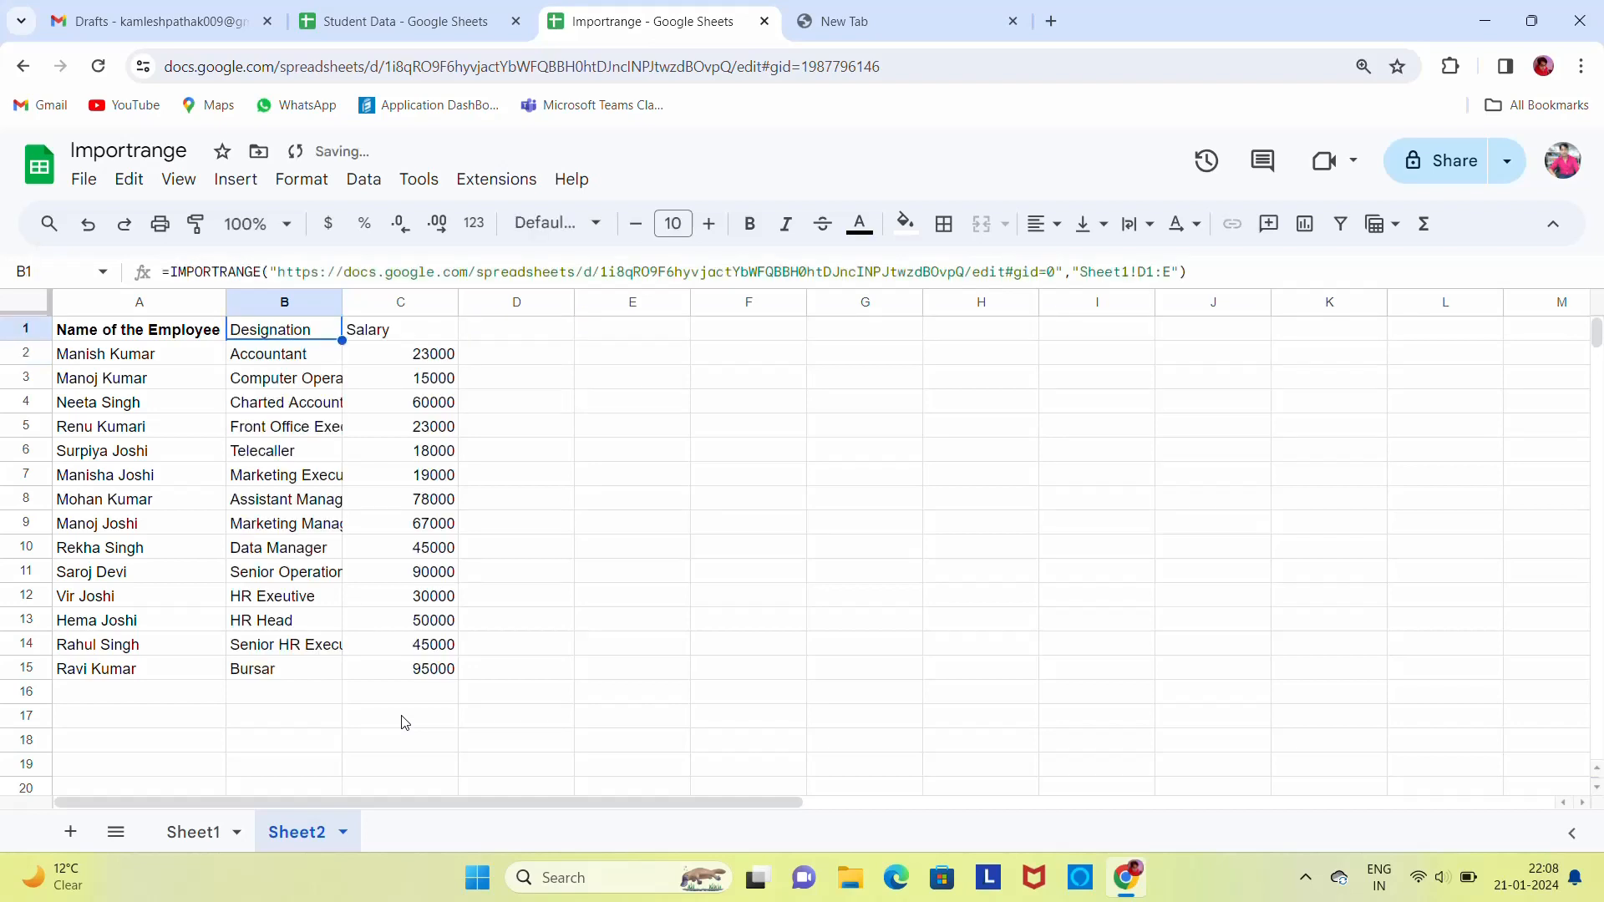
Centre-align the imported table in A1:C15 of Sheet2
key(shift+Right)
key(Left)
key(shift+Right)
key(shift+Right)
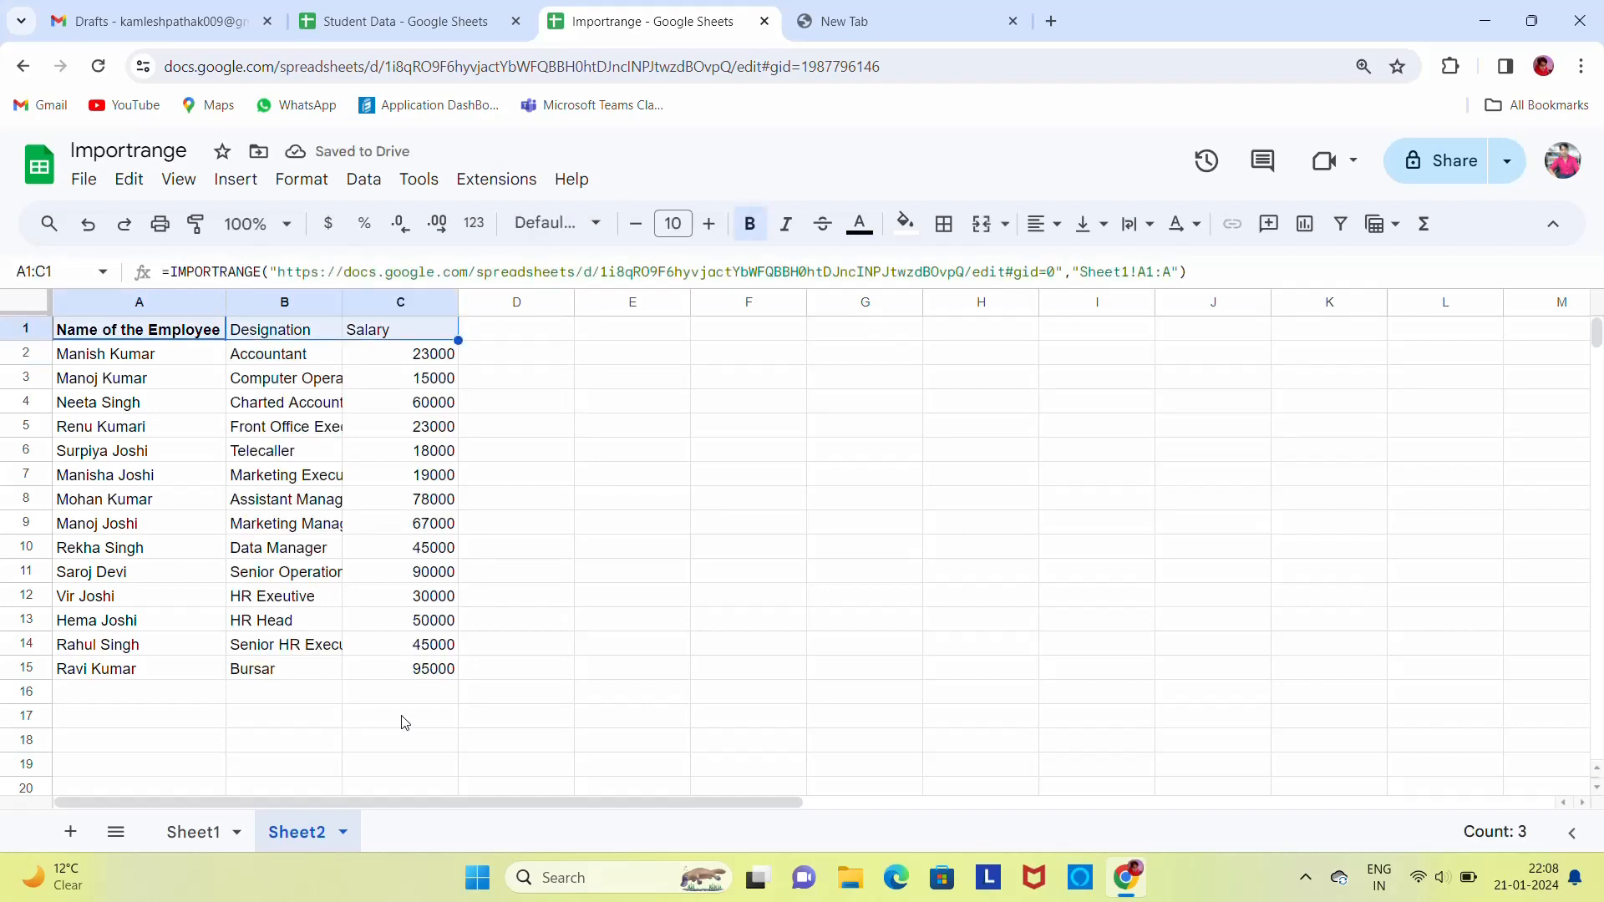
key(ctrl+shift+Down)
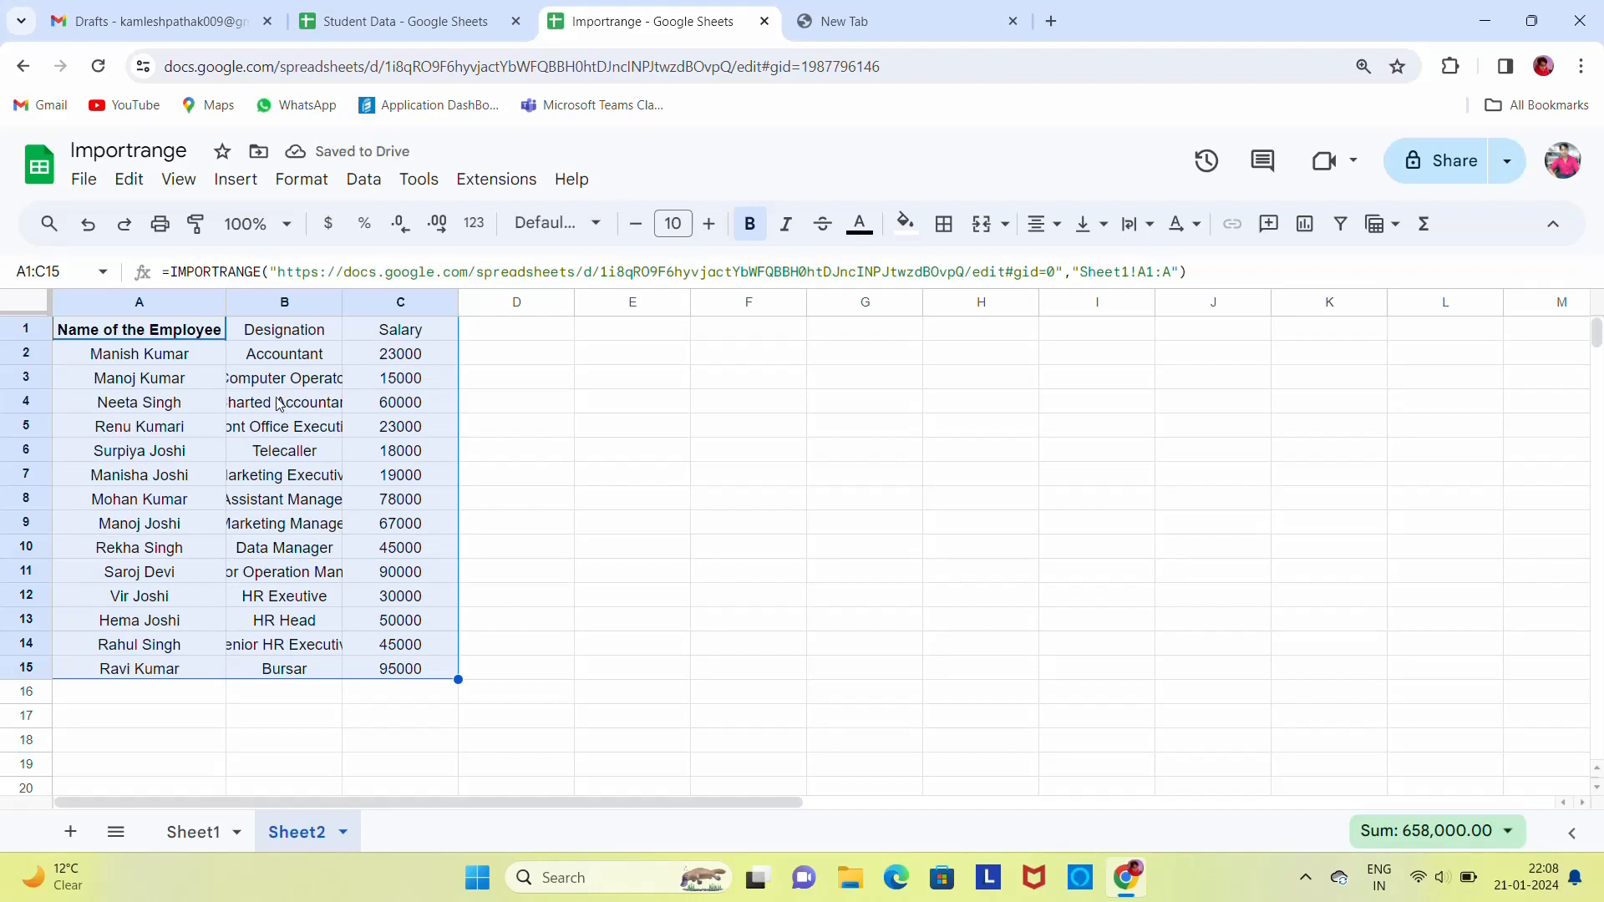
Make the three header cells A1:C1 in Sheet2 bold
click(307, 338)
key(Left)
key(shift+Right)
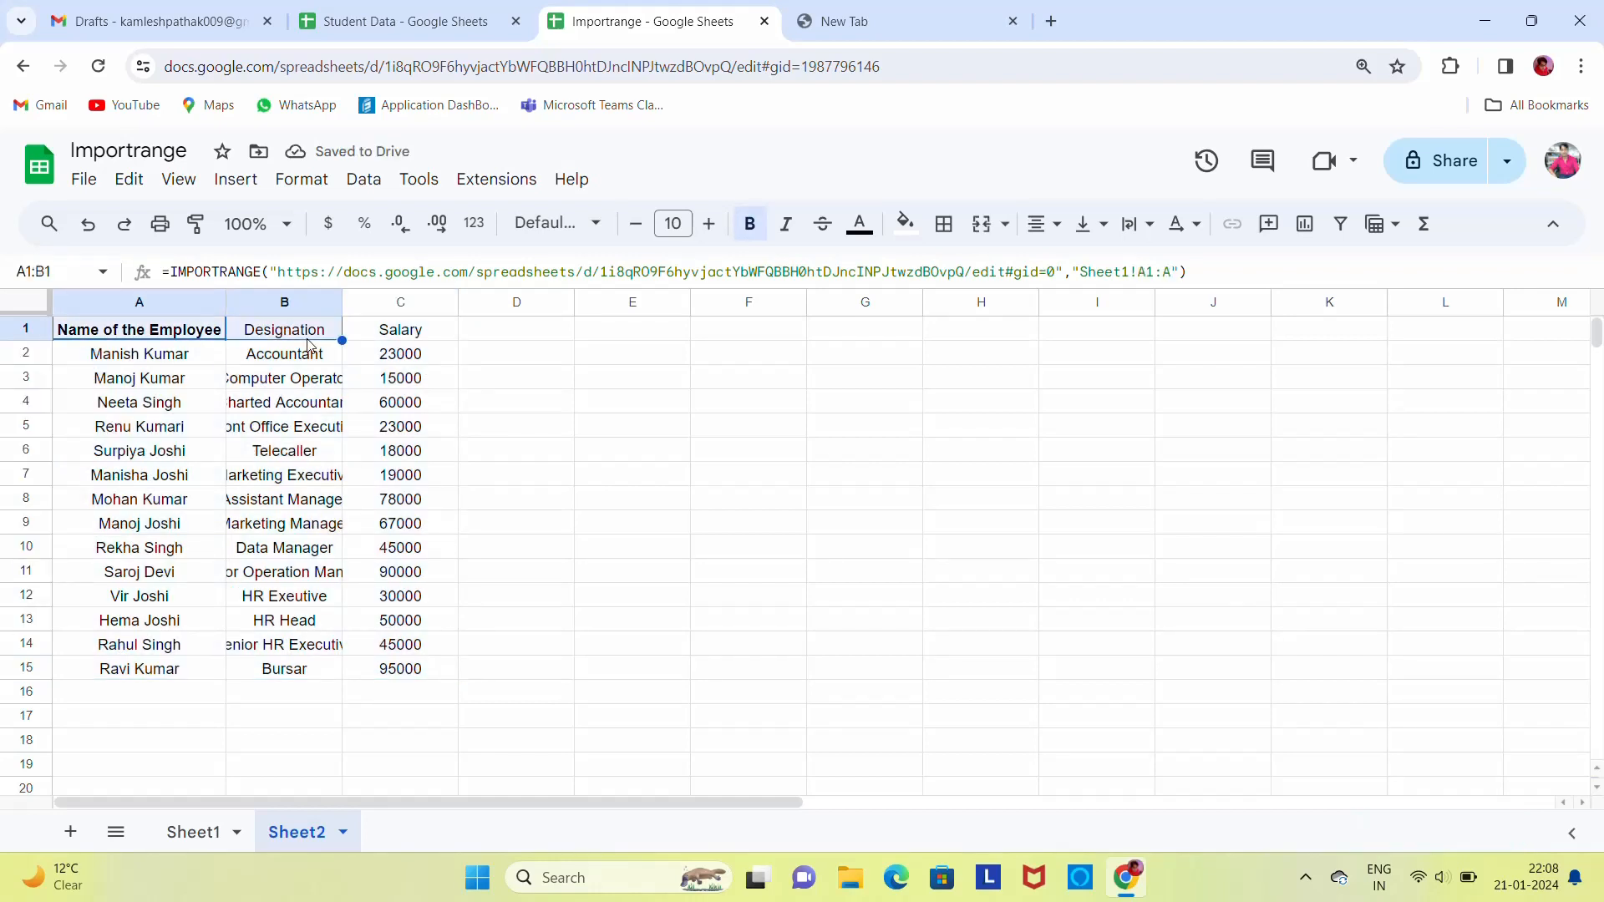
key(shift+Right)
key(ctrl+b)
key(ctrl+b)
ctrl+click(292, 339)
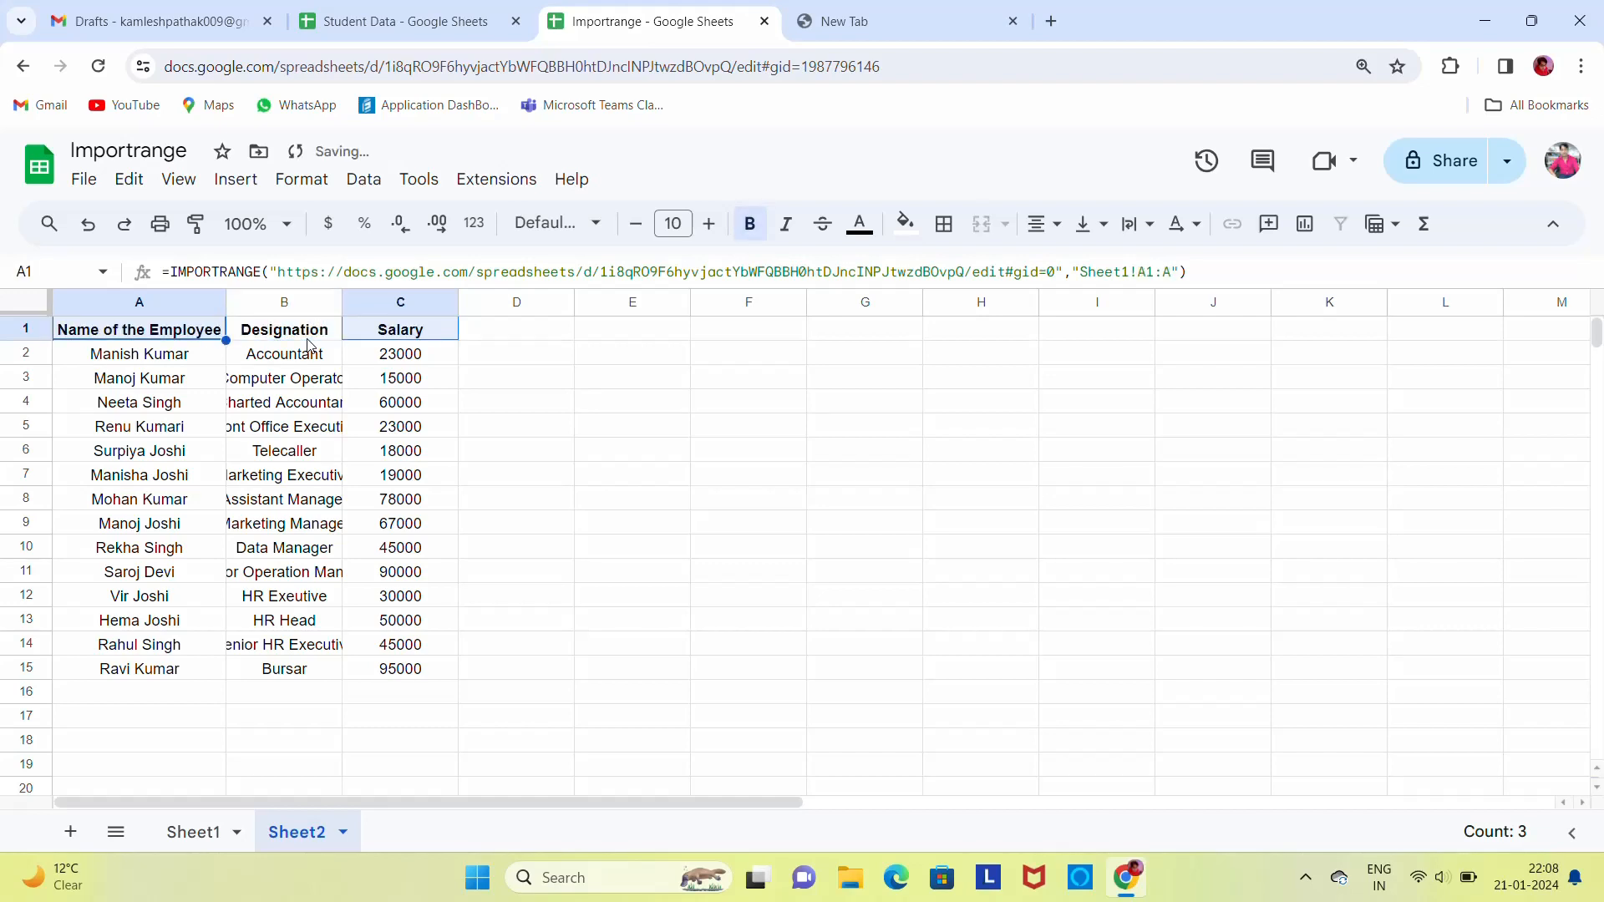
click(127, 531)
Enter a new employee's name in A16 of Sheet1, directly below the table
click(191, 832)
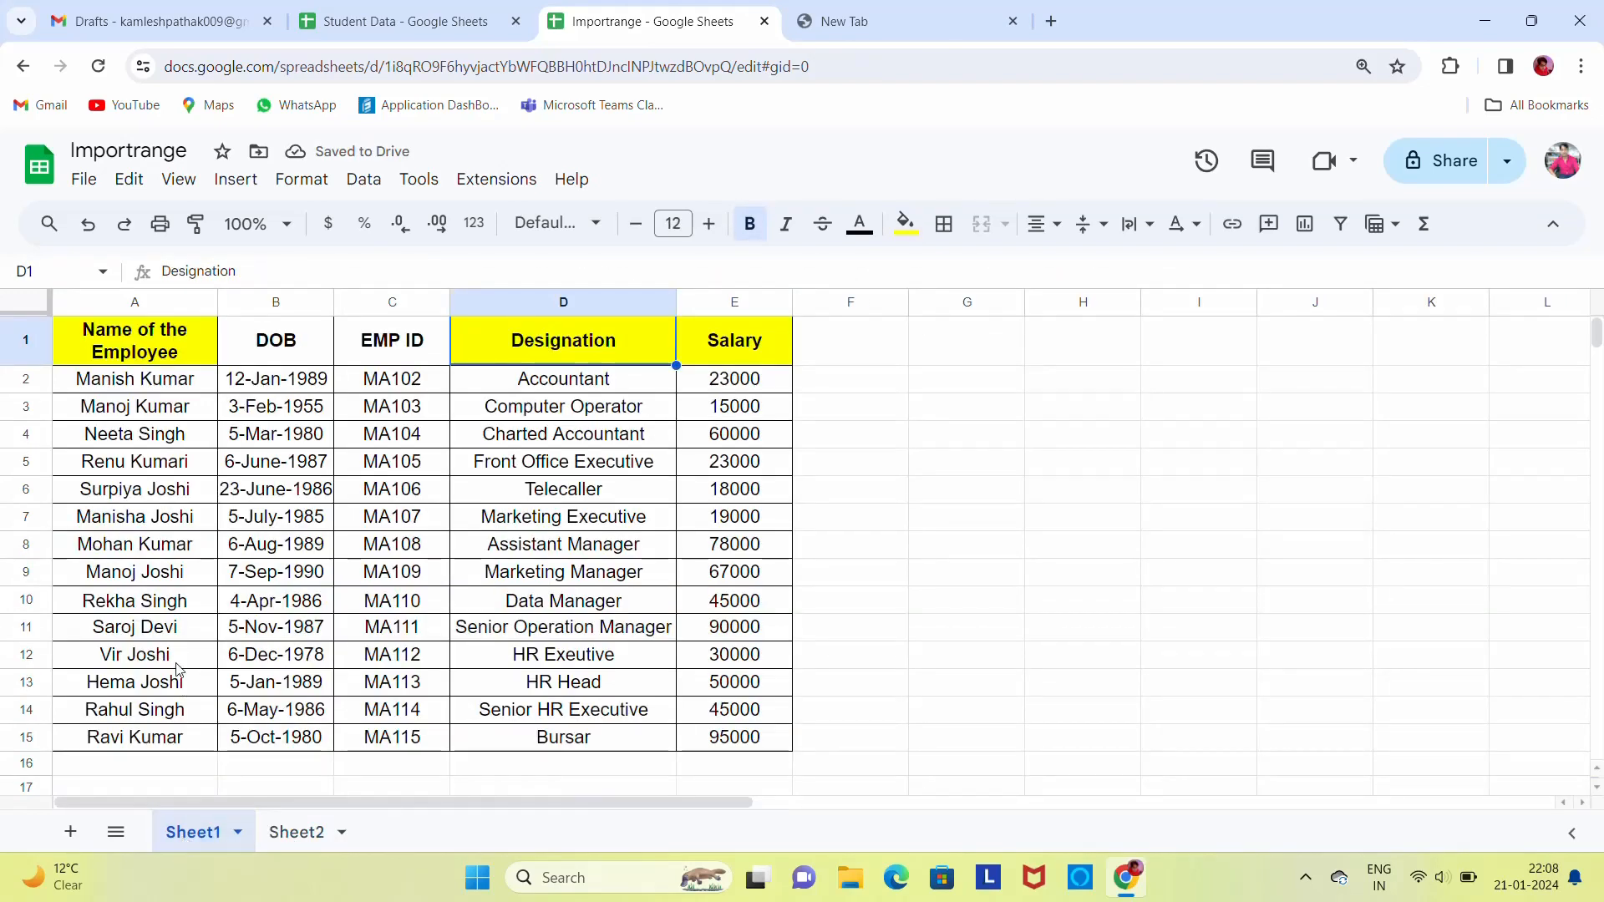
click(177, 666)
key(Down)
key(Down)
key(Down)
key(Down)
scroll(177, 668, down, 1)
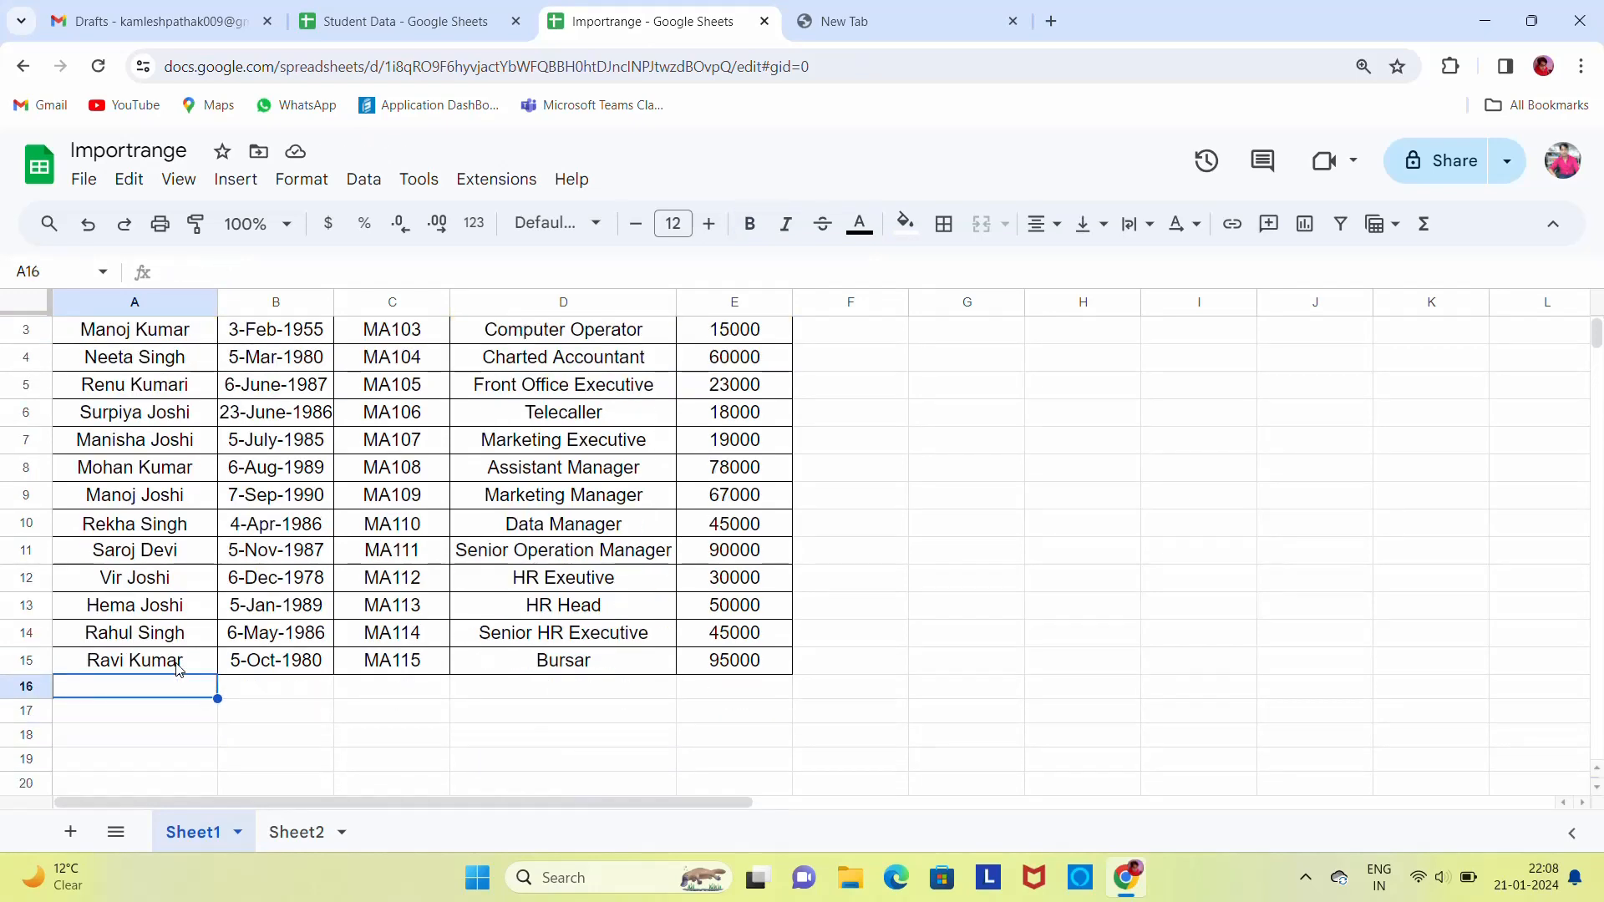
text(Kamlesh)
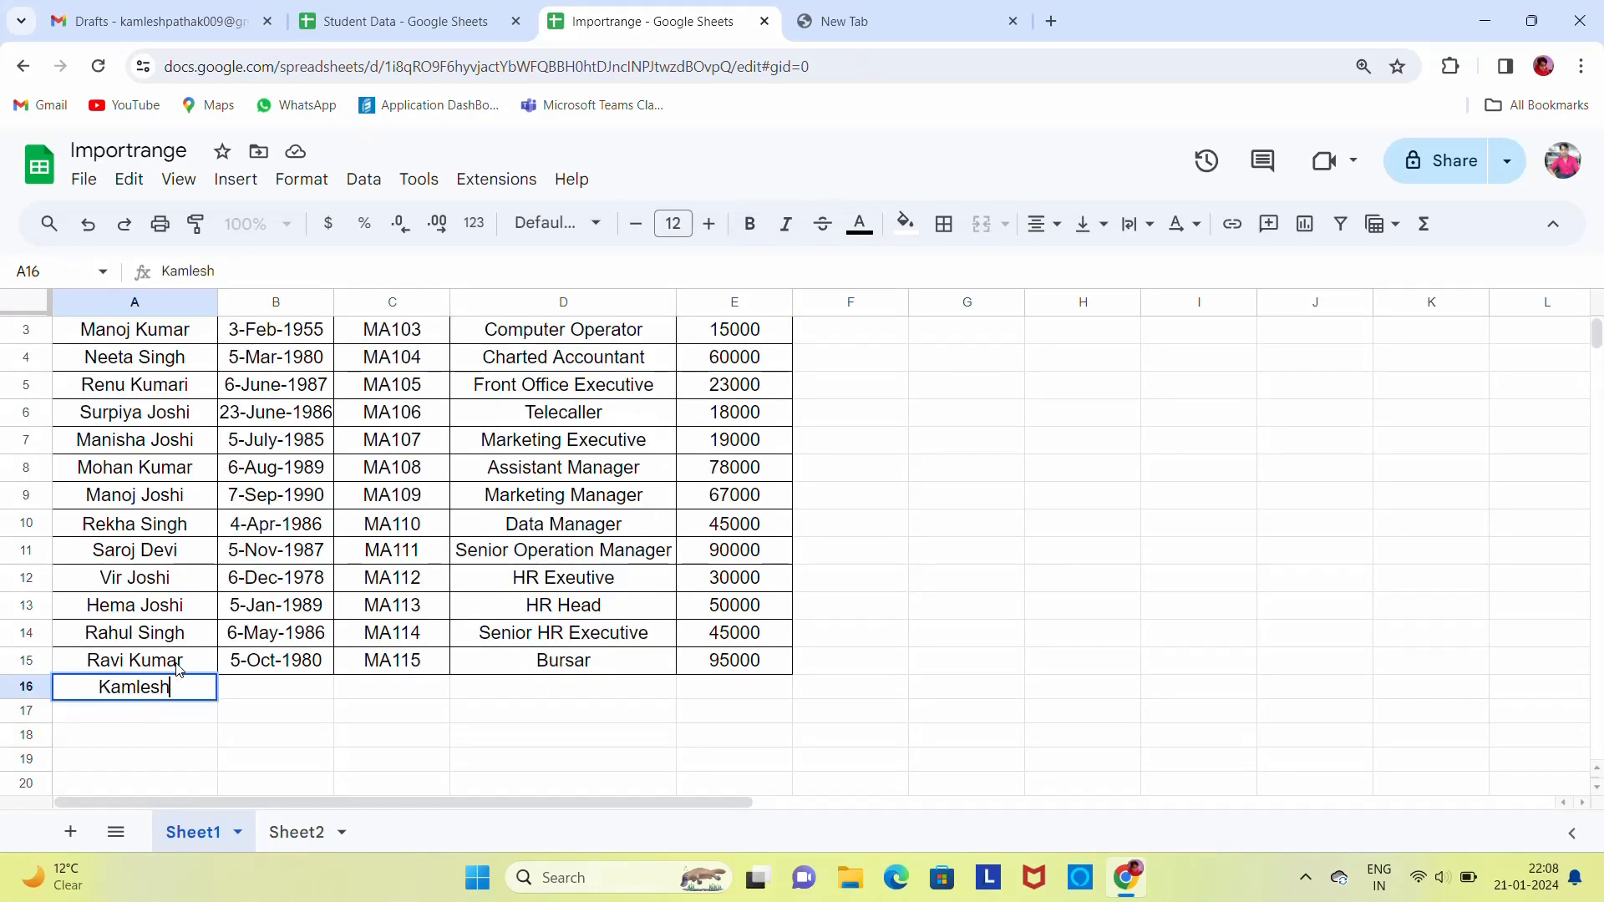
key(Return)
key(Up)
Copy the date of birth from B14 into B16 for the new employee
key(Right)
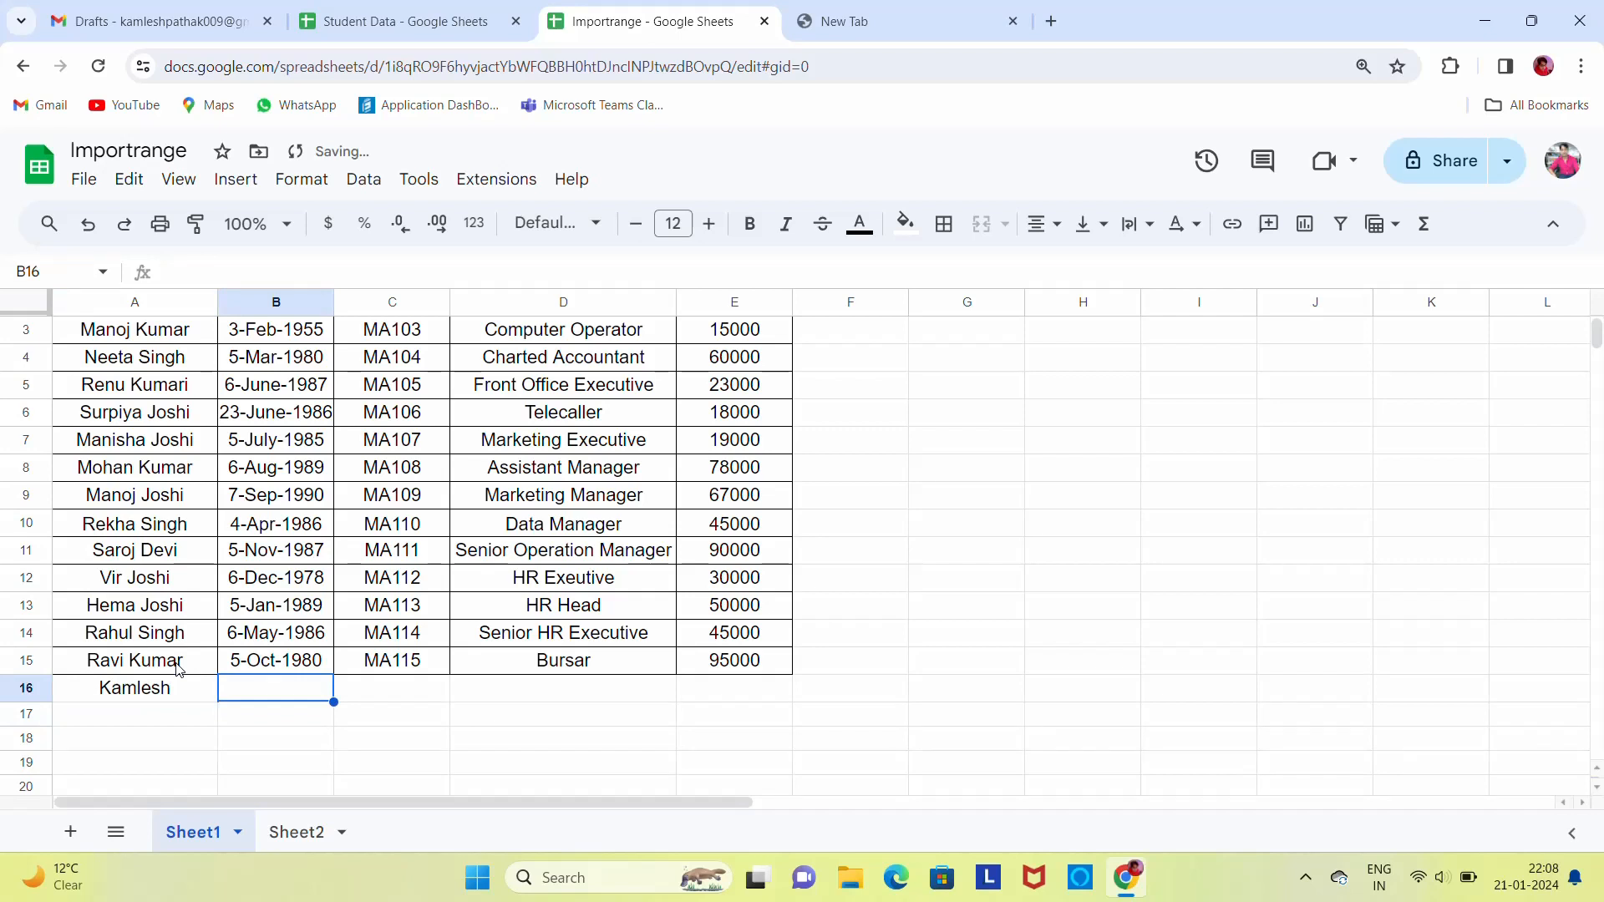
key(Up)
key(Up)
key(ctrl+c)
key(Down)
key(Down)
key(ctrl+v)
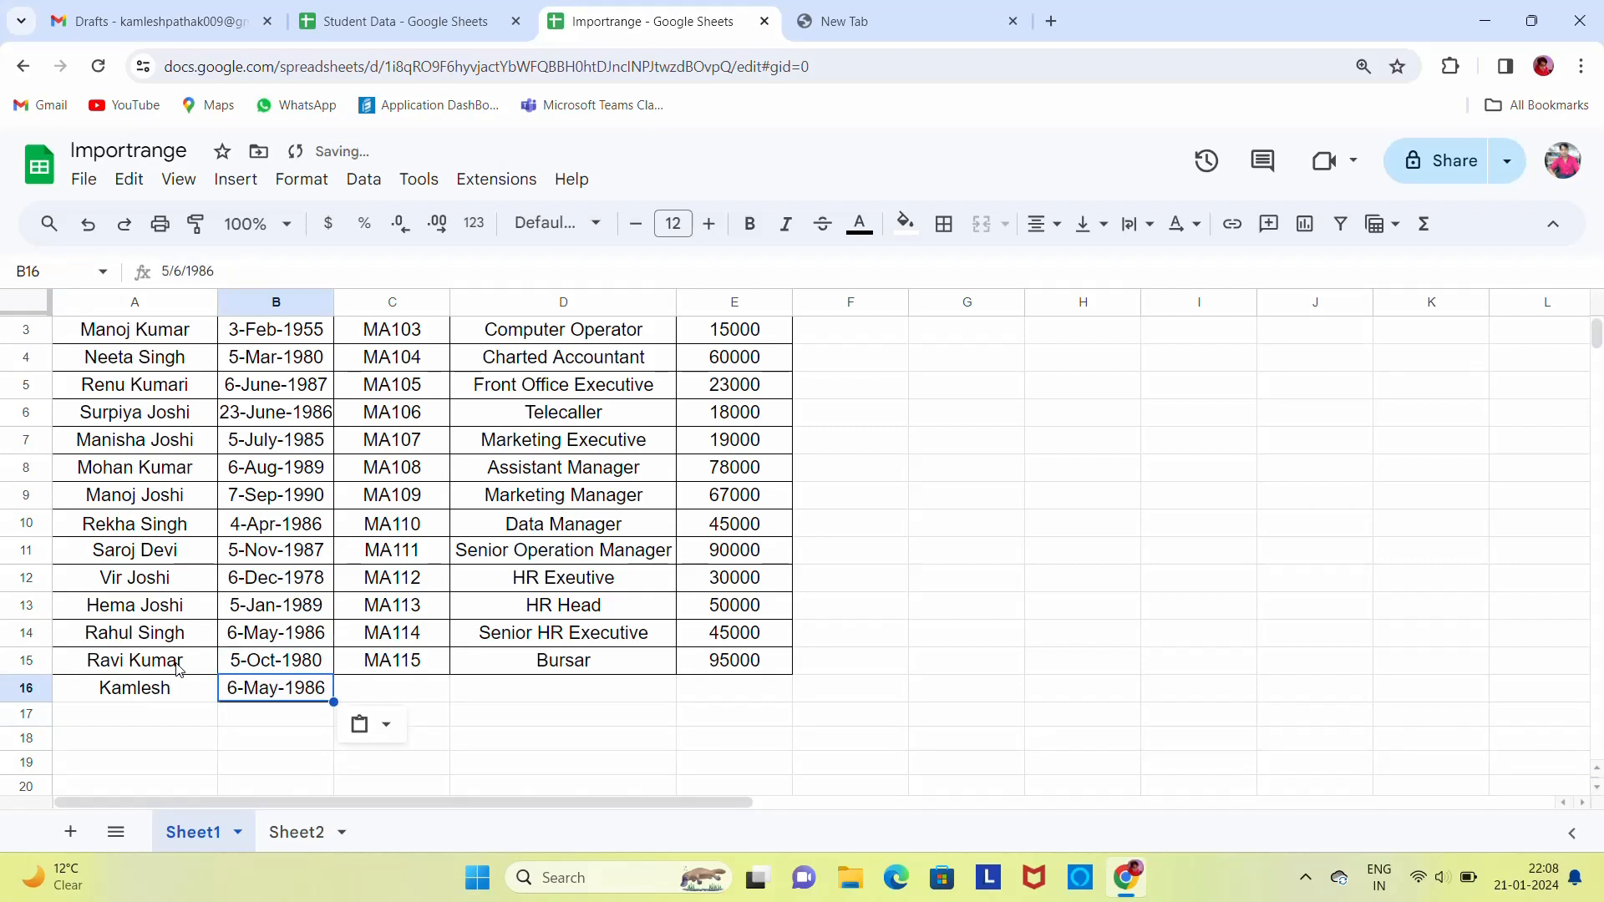
Copy the employee ID from C11 into C16 for the new employee
key(Right)
key(Up)
key(Up)
key(Up)
key(Up)
key(Up)
key(Down)
key(Down)
key(Down)
key(Down)
key(Down)
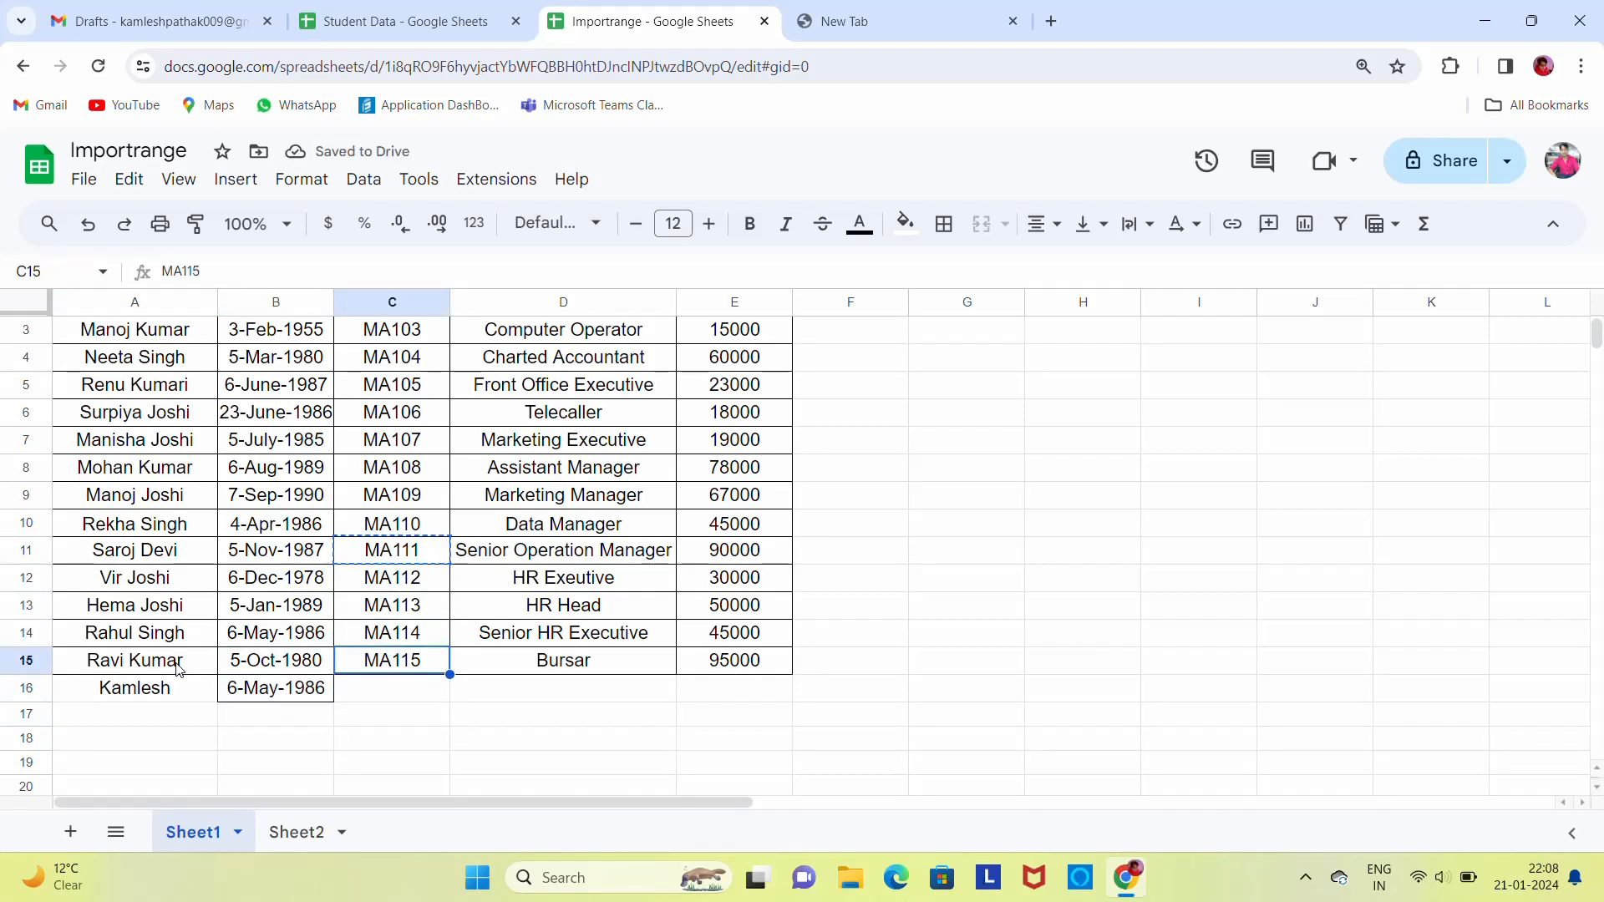
key(ctrl+v)
Copy the designation Data Manager from D10 into D16 for the new employee
key(Right)
key(Right)
key(Up)
key(Up)
key(Up)
key(Up)
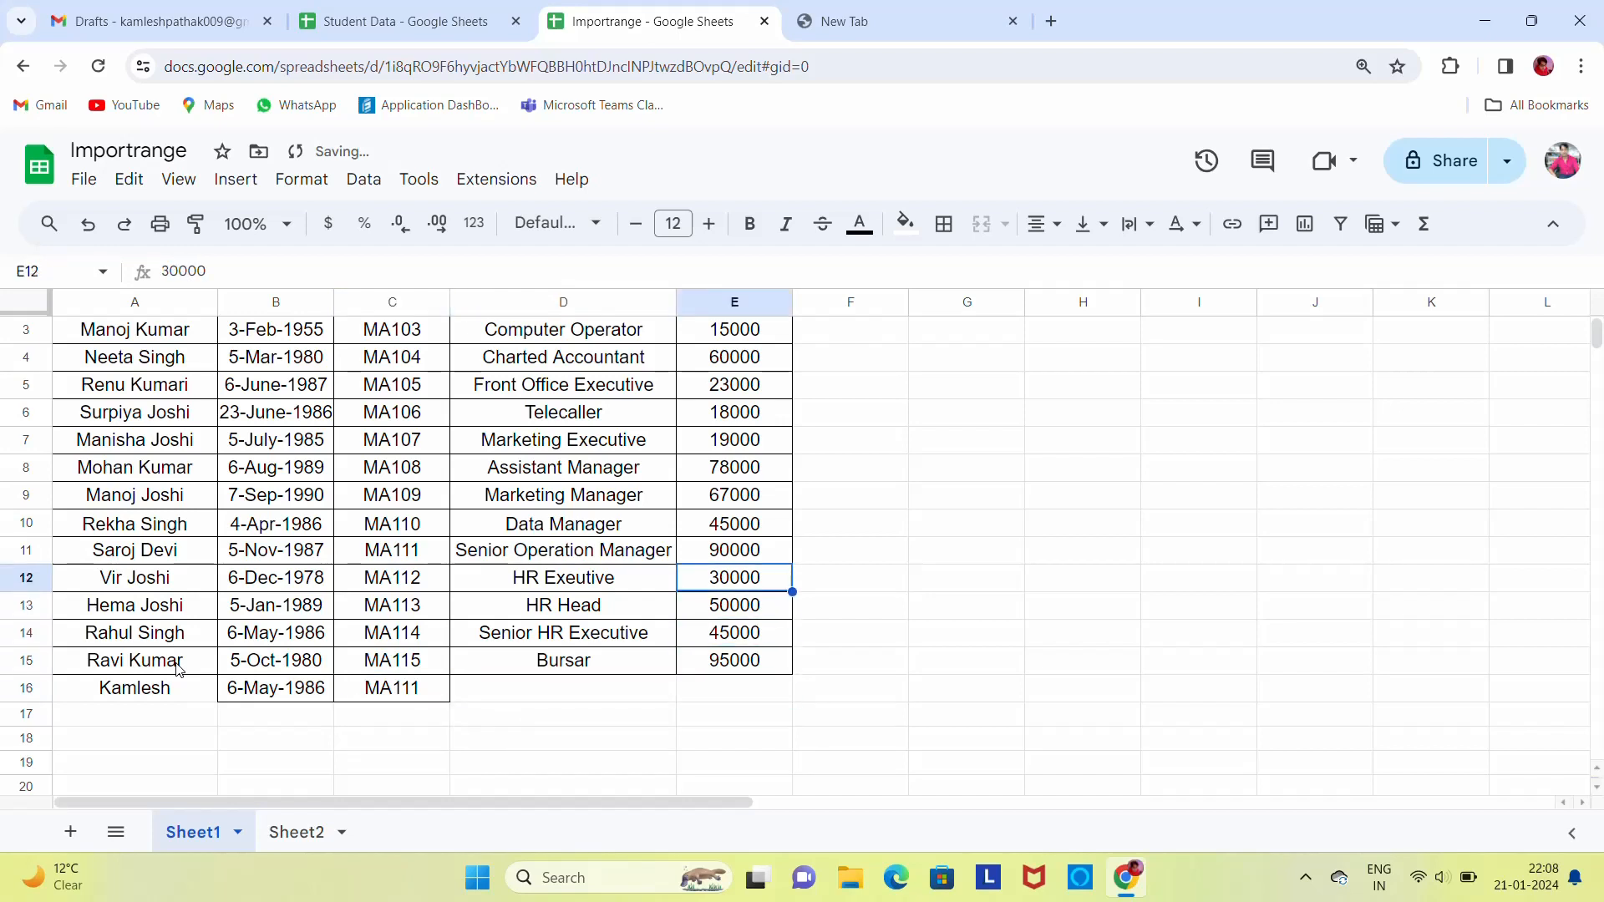
key(Up)
key(Up)
key(Left)
key(ctrl+c)
key(Down)
key(Down)
key(Down)
key(Down)
key(Down)
key(Down)
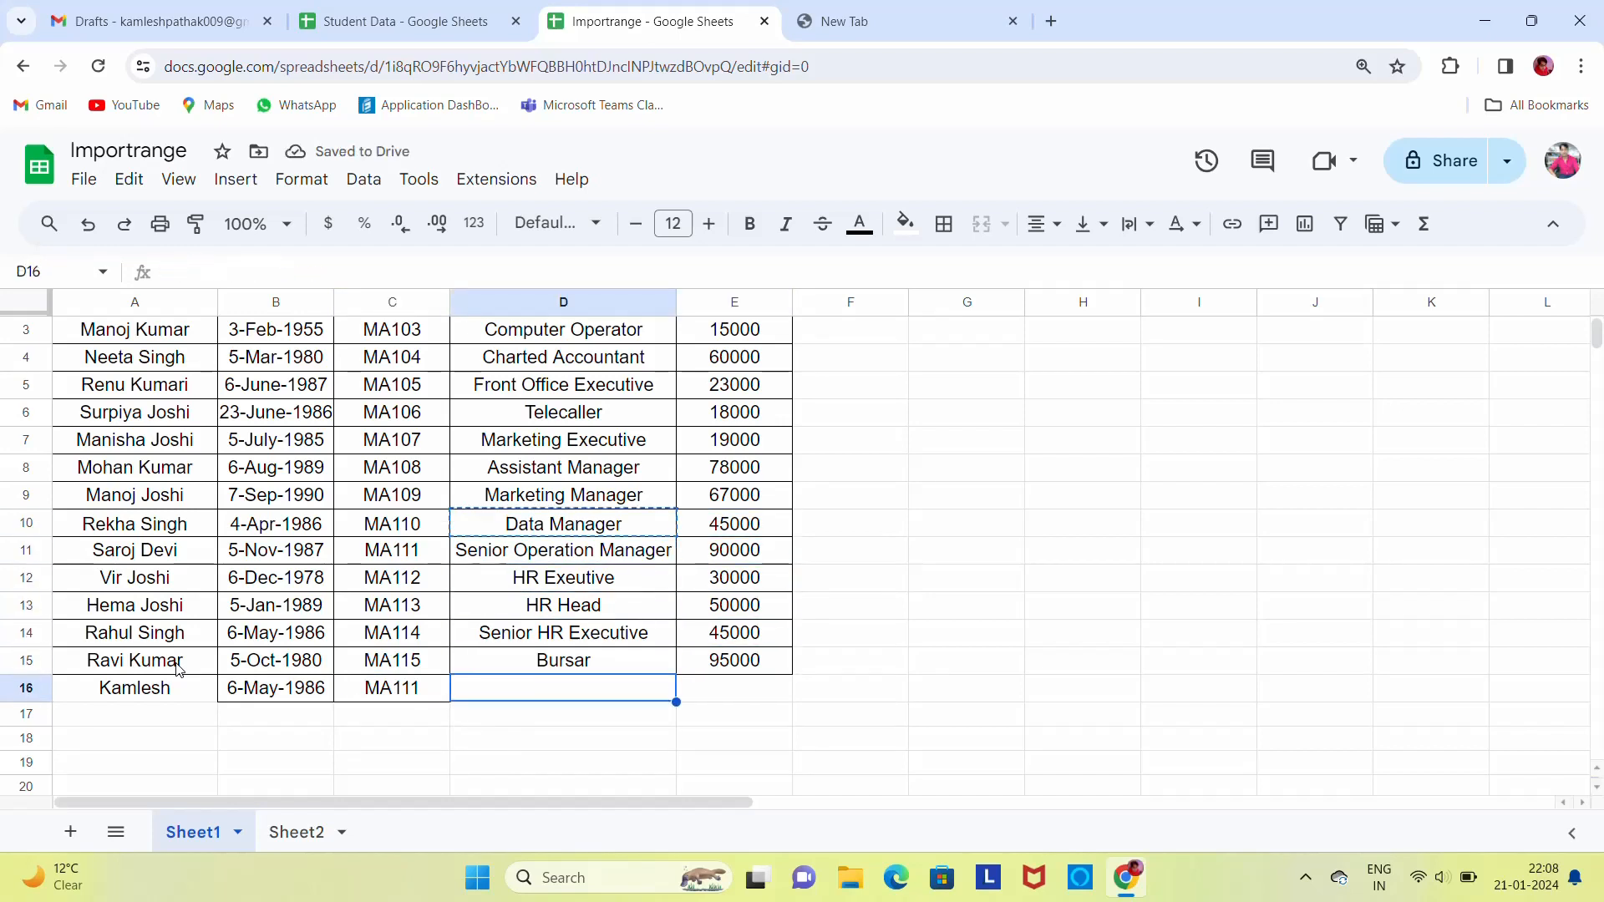
key(ctrl+v)
Copy the salary 30000 from E12 into E16 for the new employee
key(Right)
key(Up)
key(Up)
key(Up)
key(Up)
key(ctrl+c)
key(Down)
key(Down)
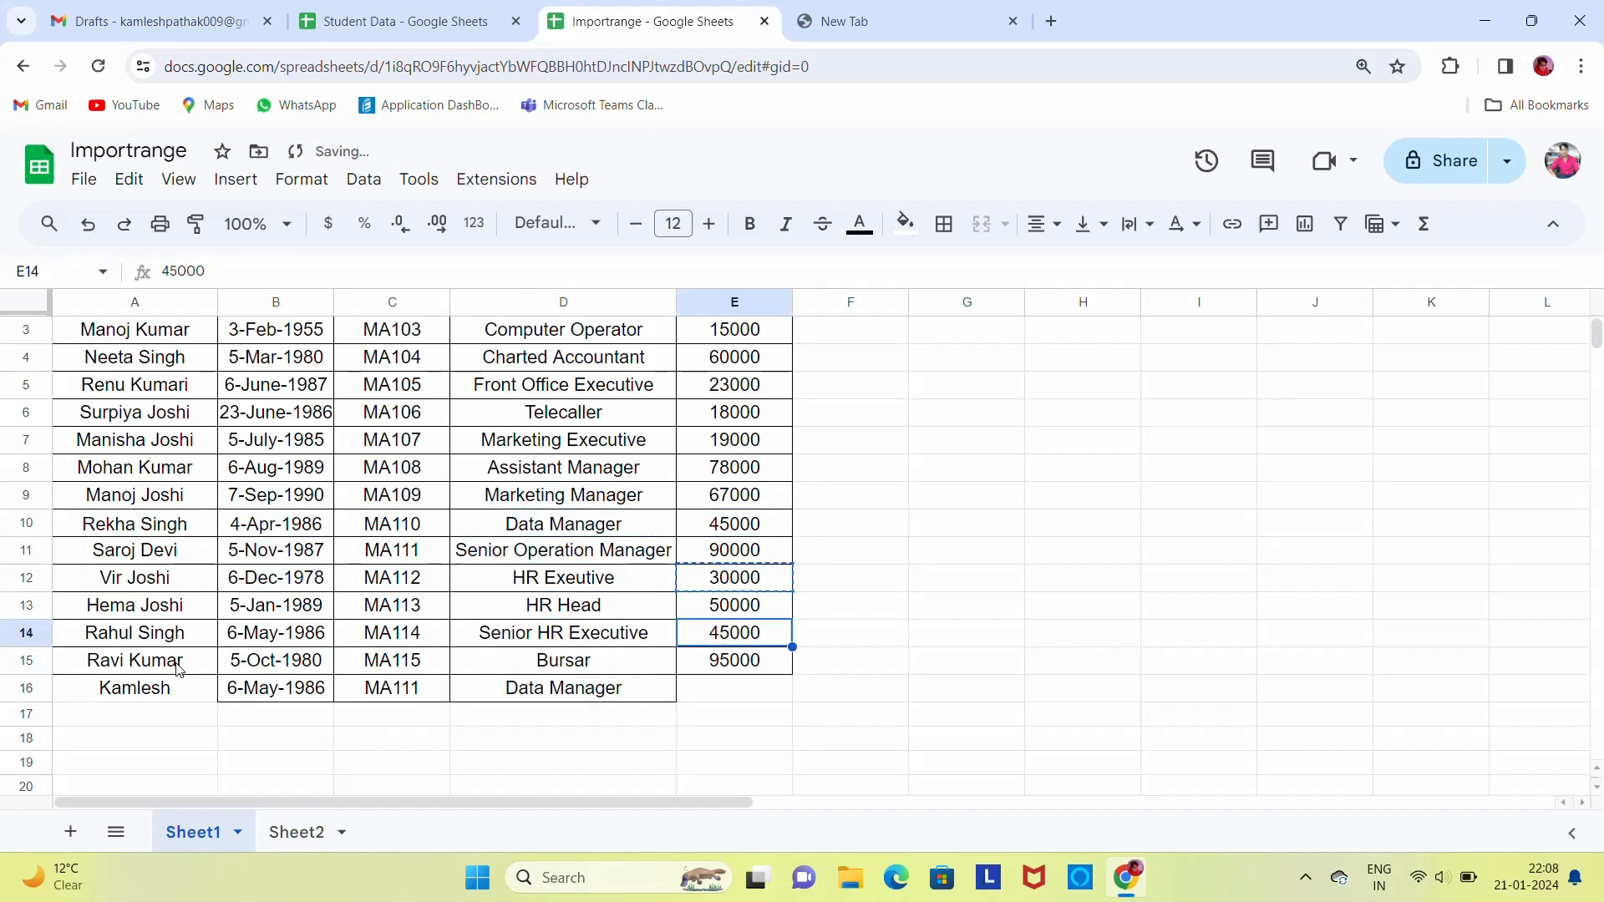
key(Down)
key(Down)
key(Down)
key(Up)
key(ctrl+v)
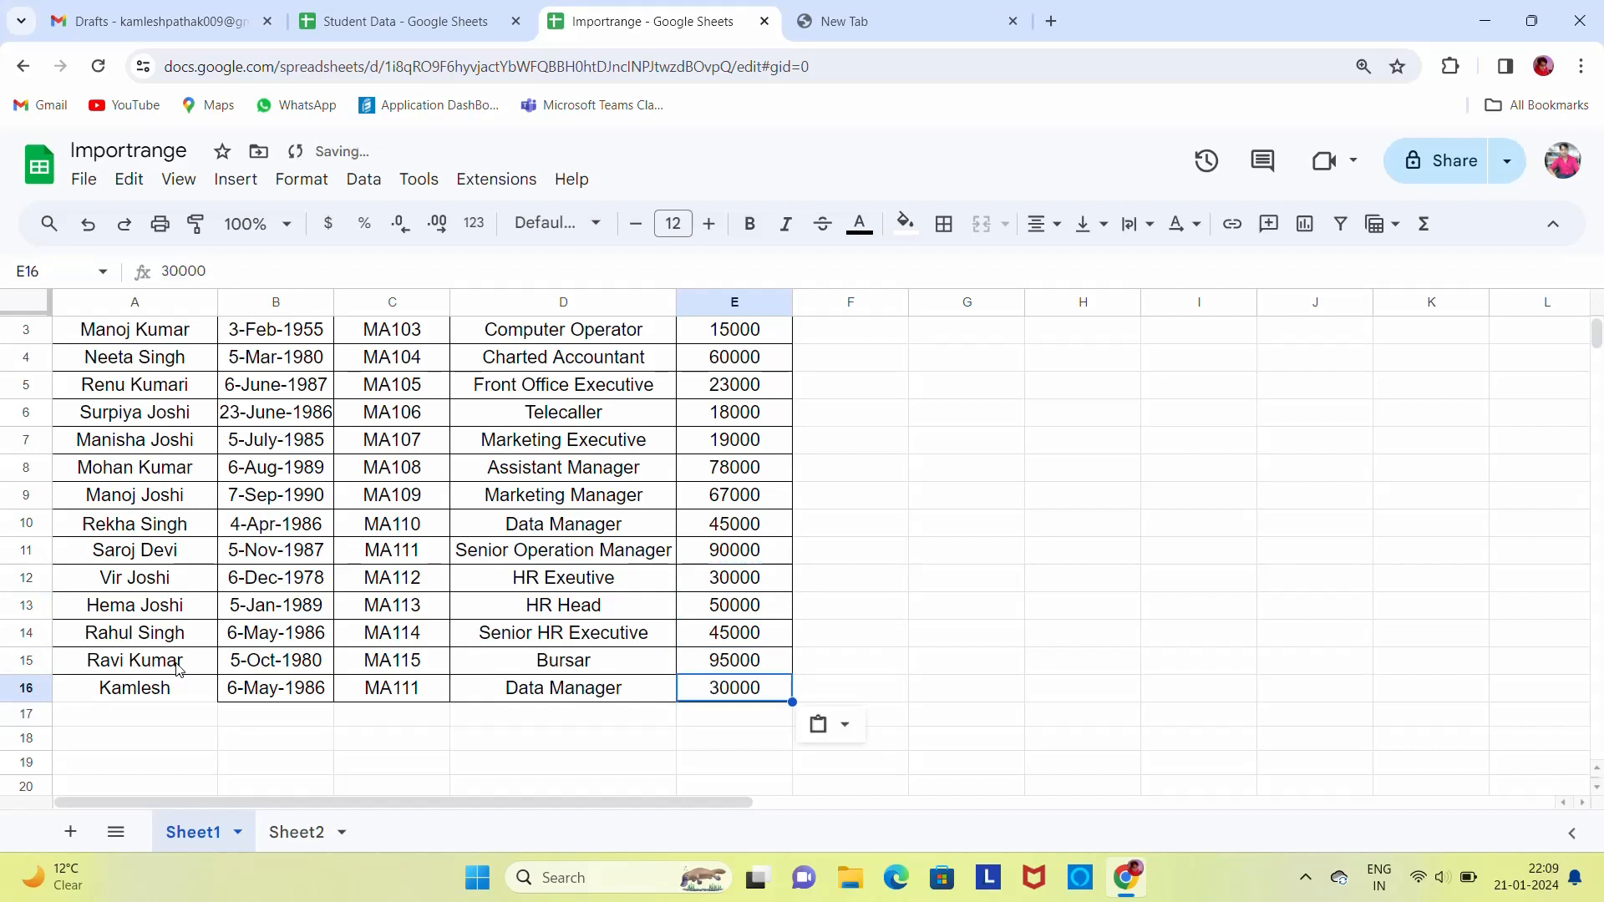
Centre-align the new employee row A16:C16 in Sheet2 and fit column B's width to its contents
click(284, 820)
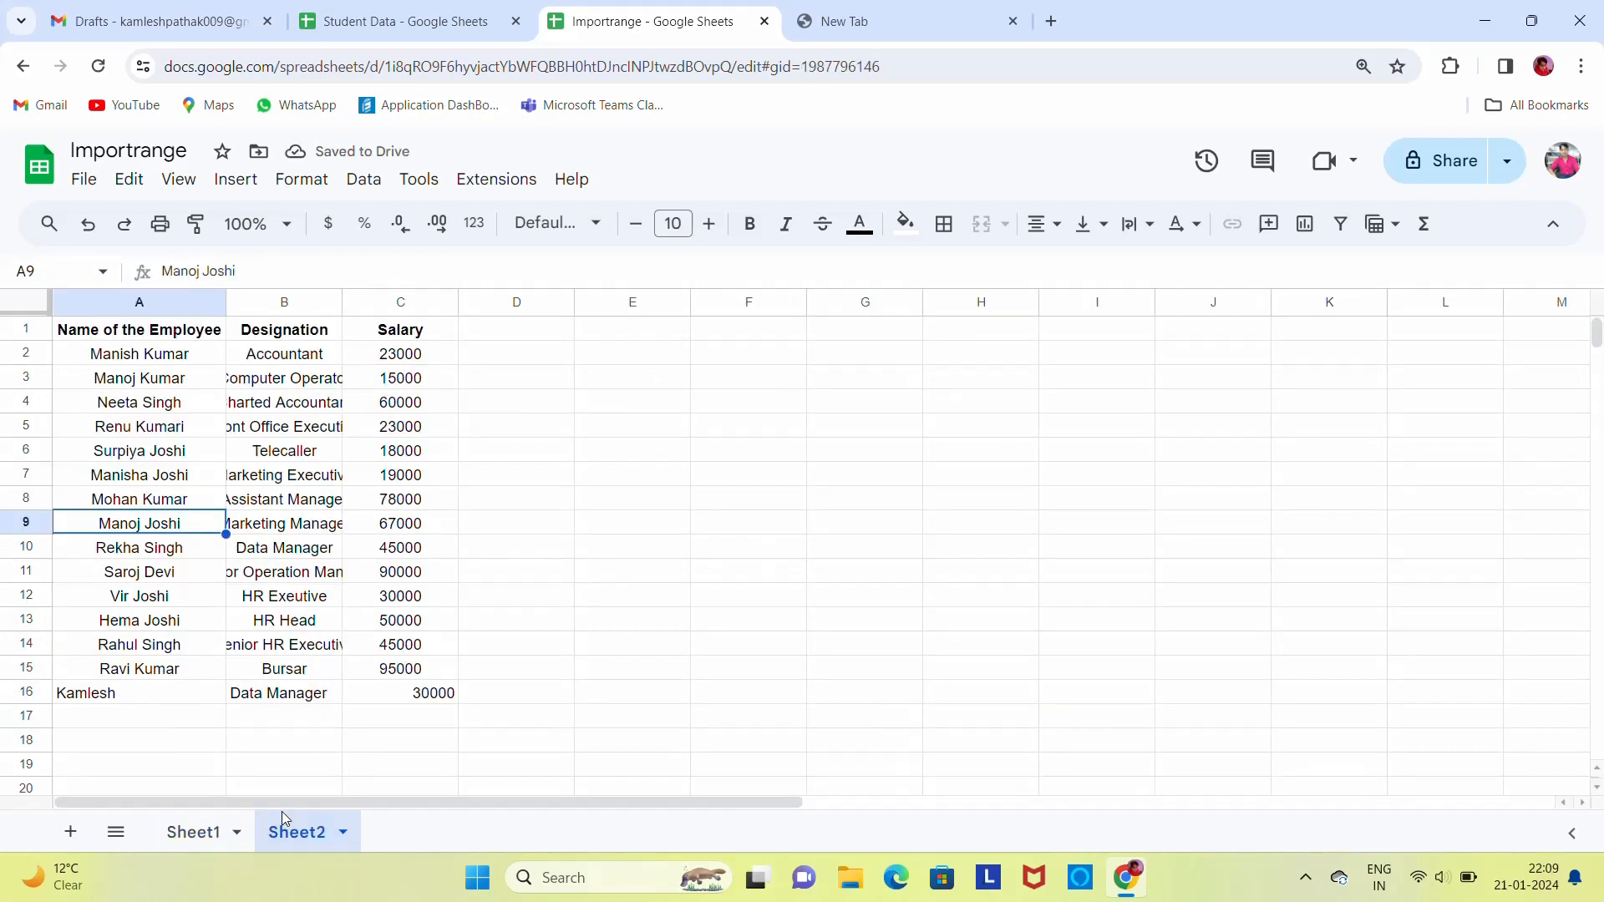
click(122, 700)
key(shift+Right)
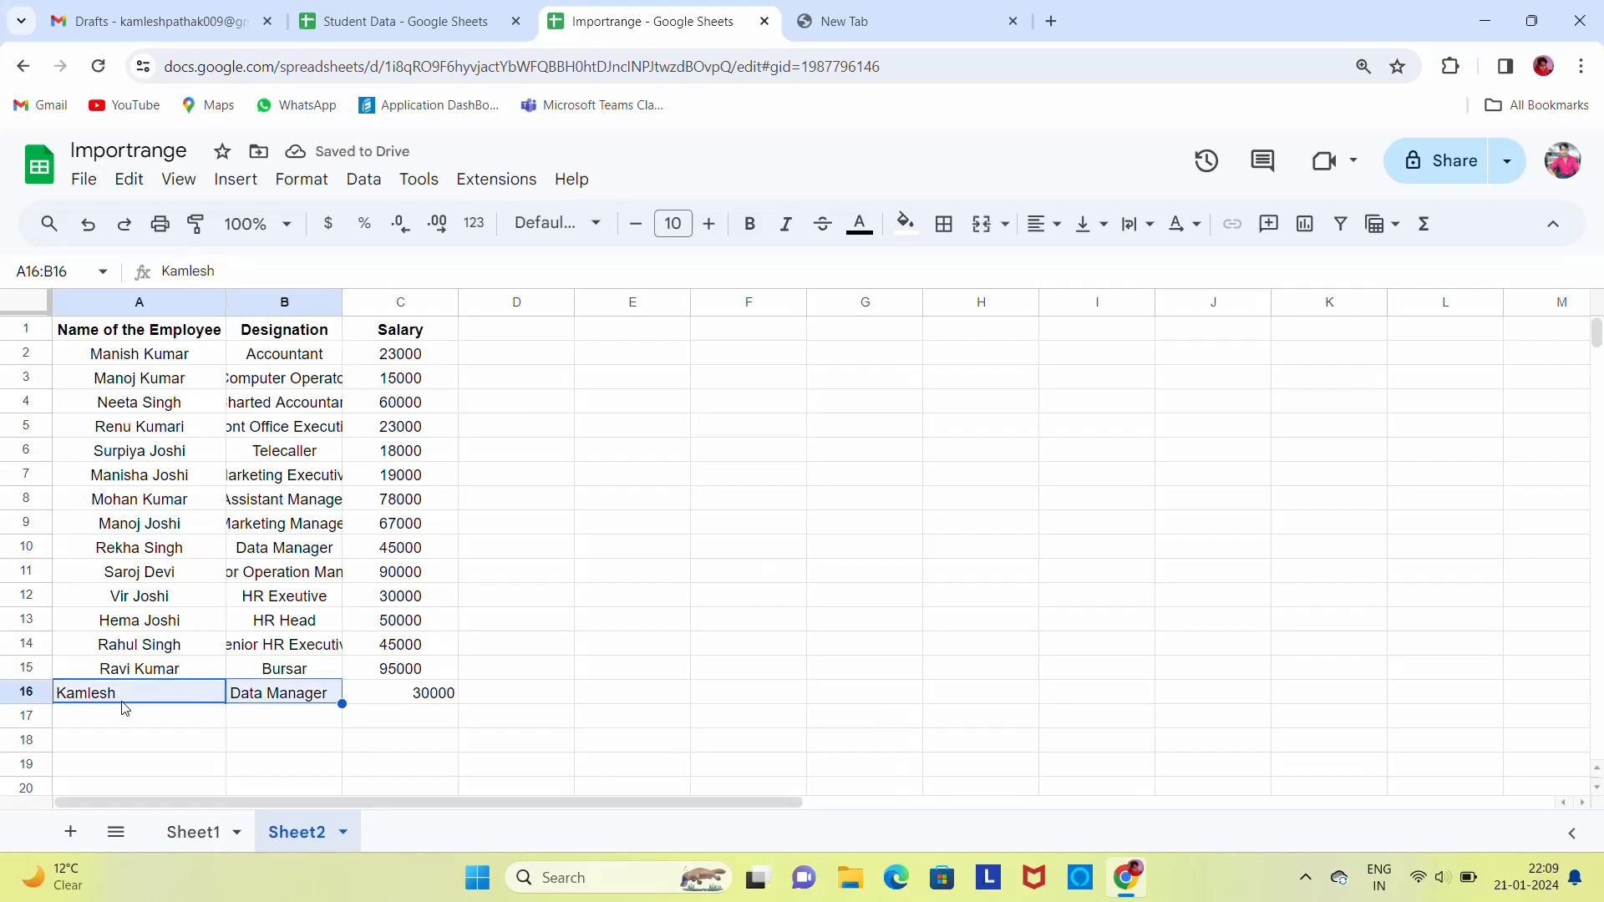
key(shift+Right)
key(ctrl+shift+e)
key(Up)
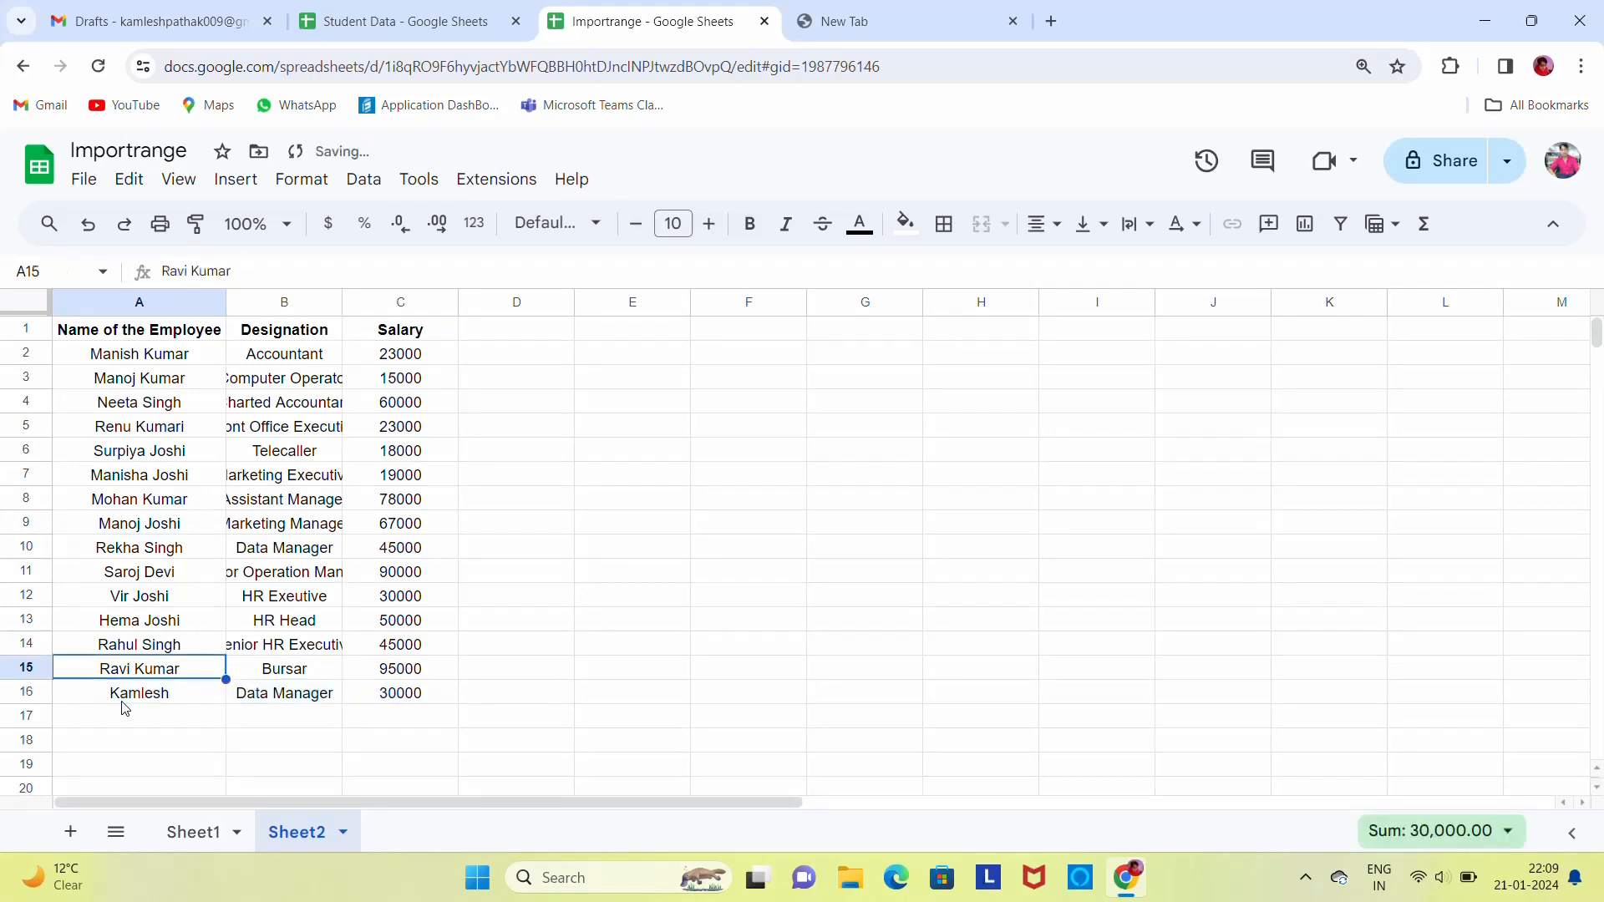
double_click(341, 302)
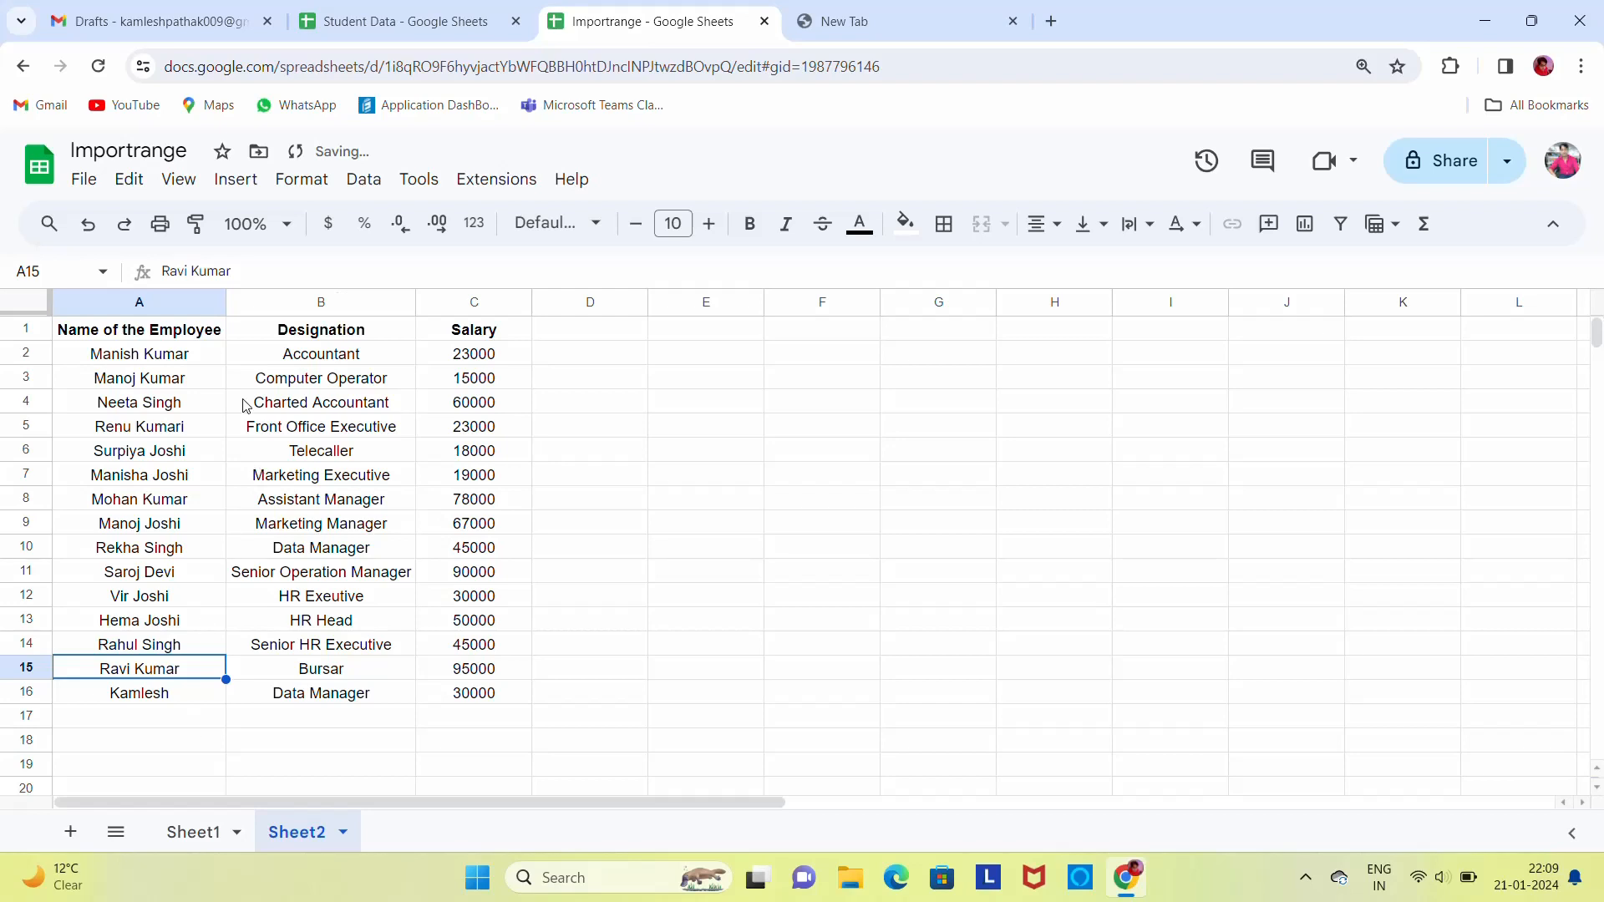
Review the source spreadsheet's URL in Sheet1 against the IMPORTRANGE formula in A1 of Sheet2
click(179, 832)
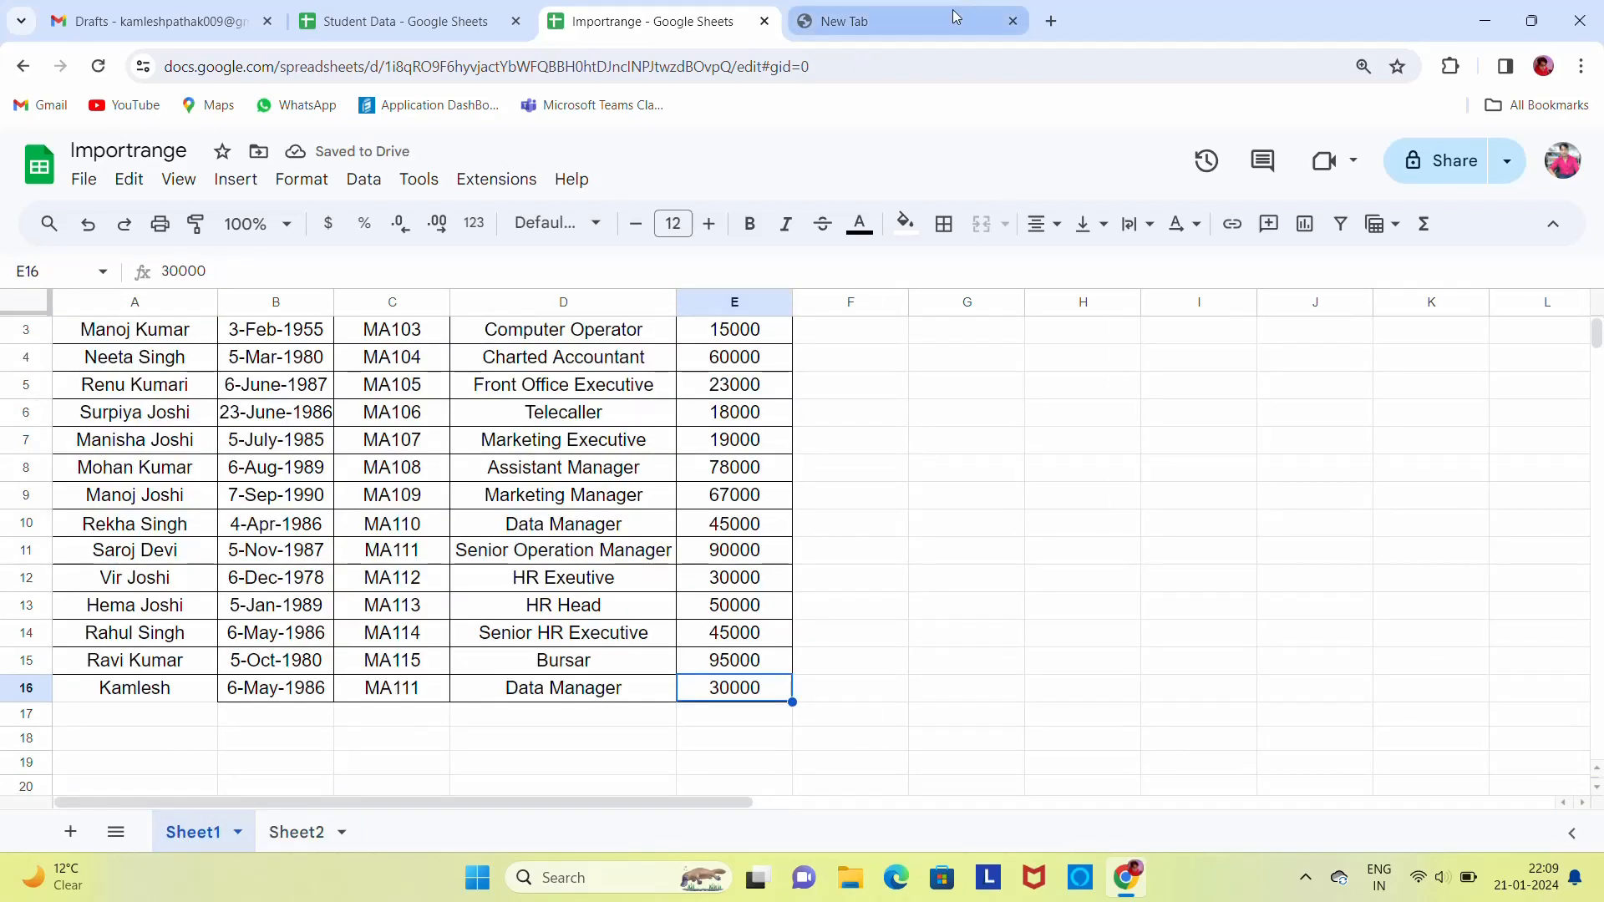
click(864, 74)
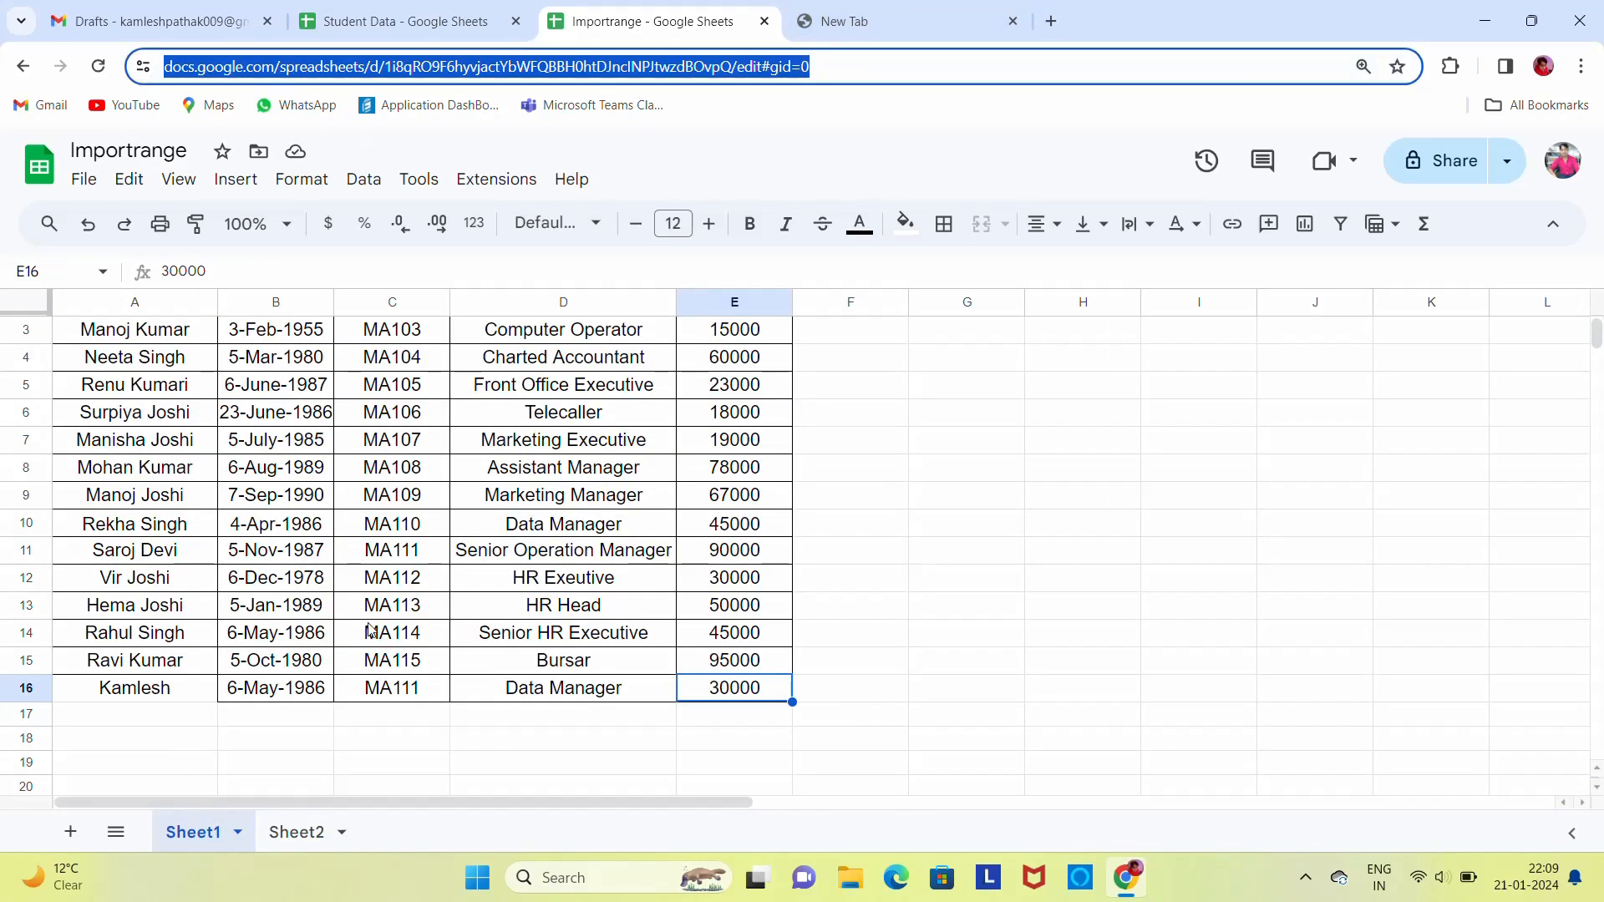
click(294, 832)
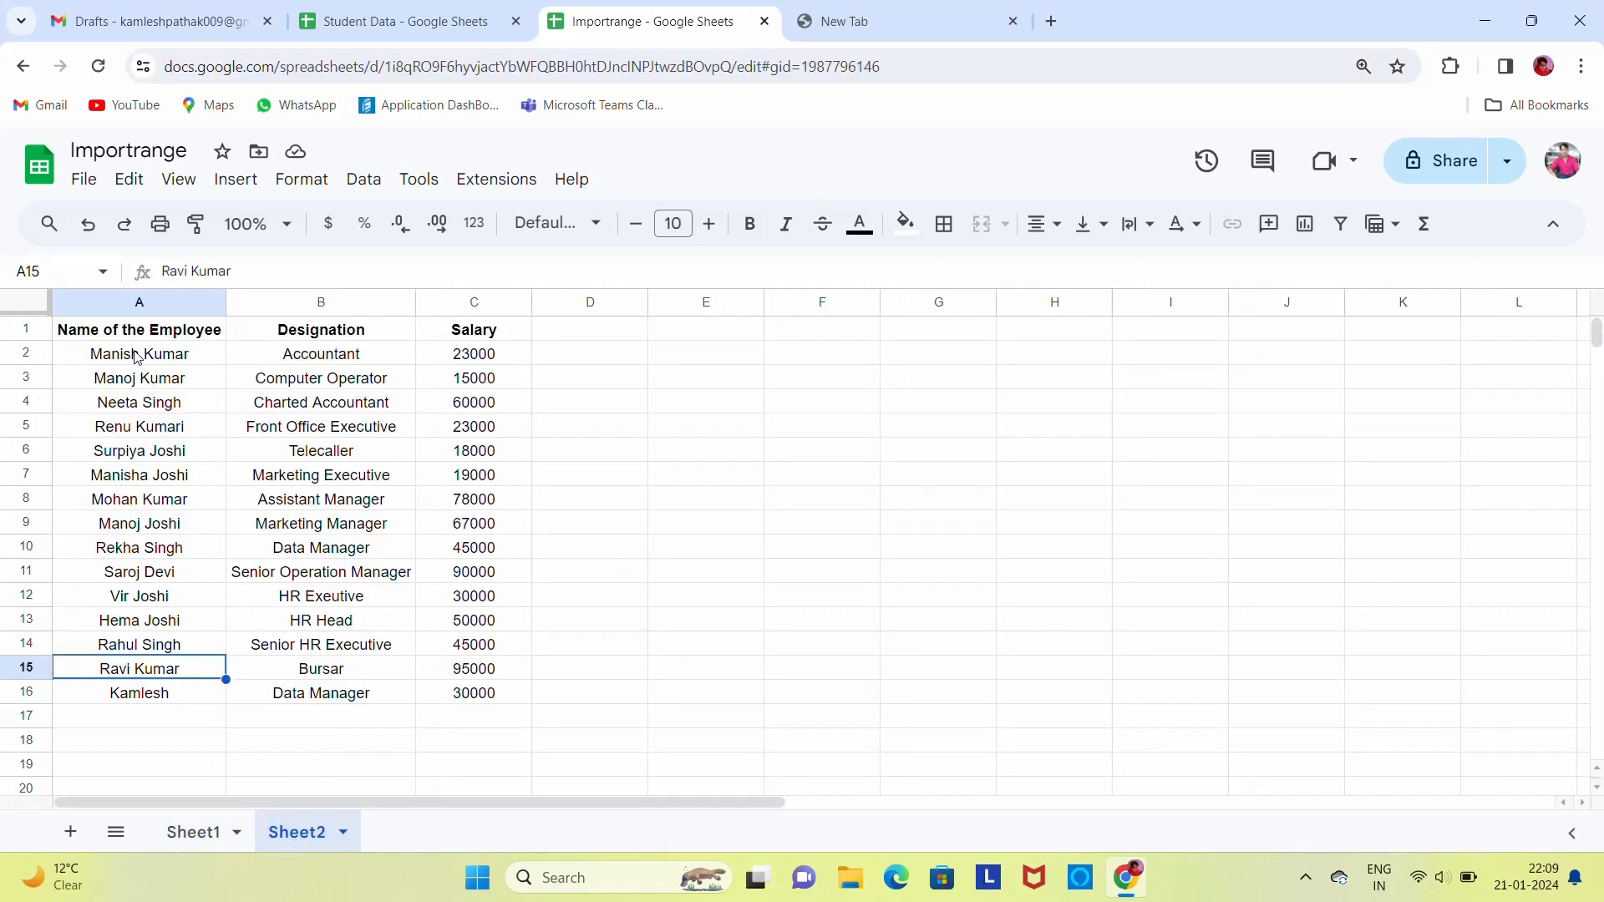
key(Right)
key(Left)
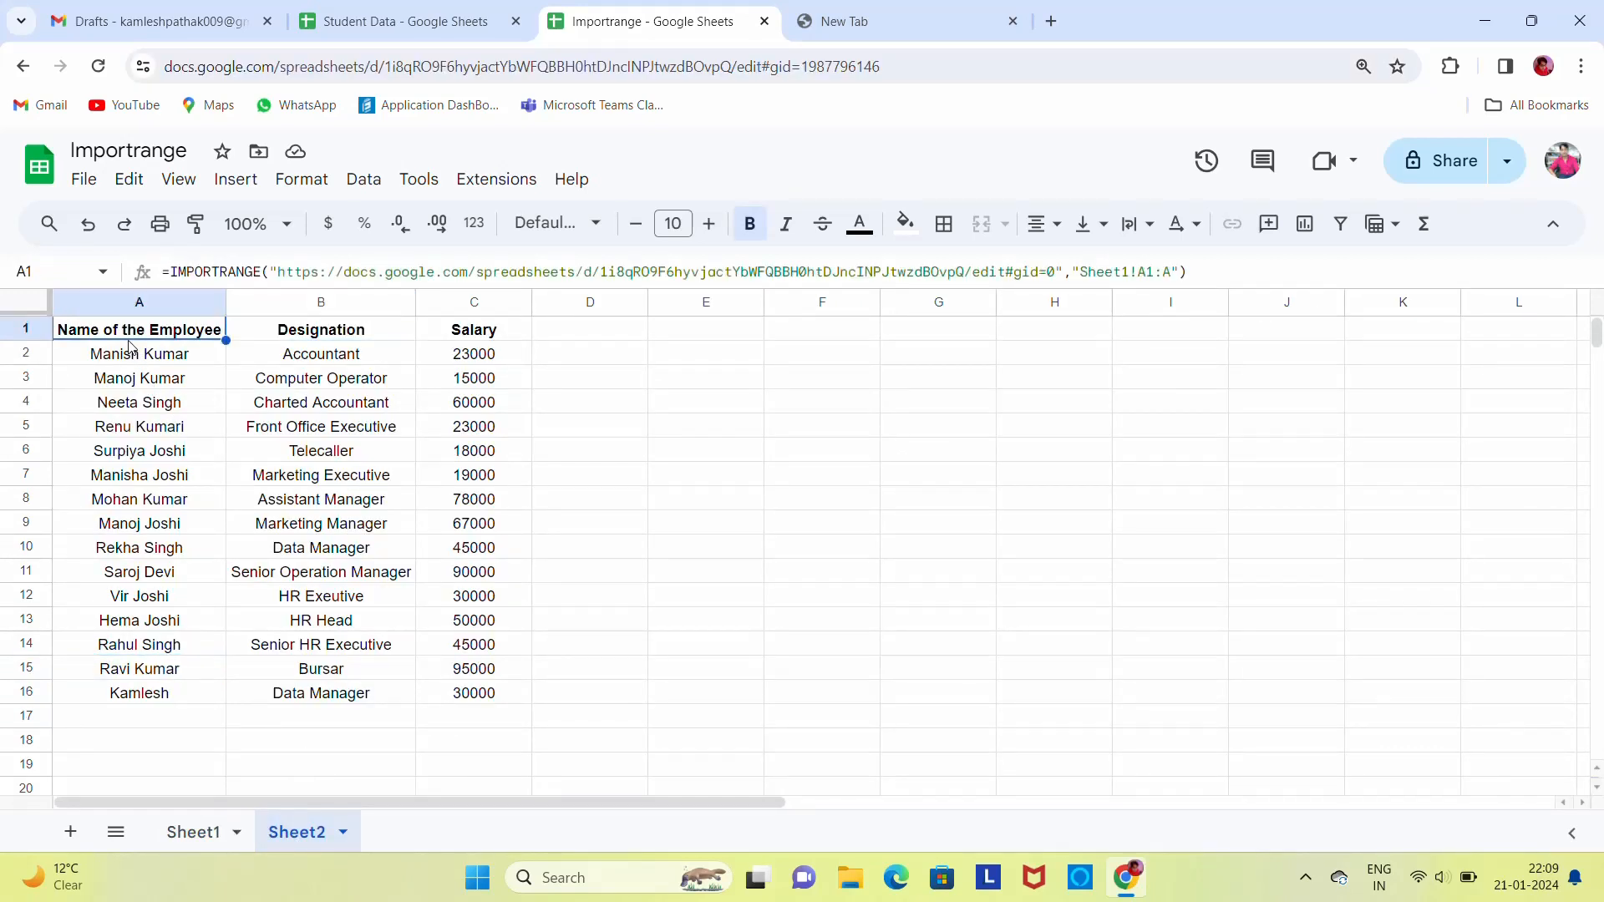
click(189, 832)
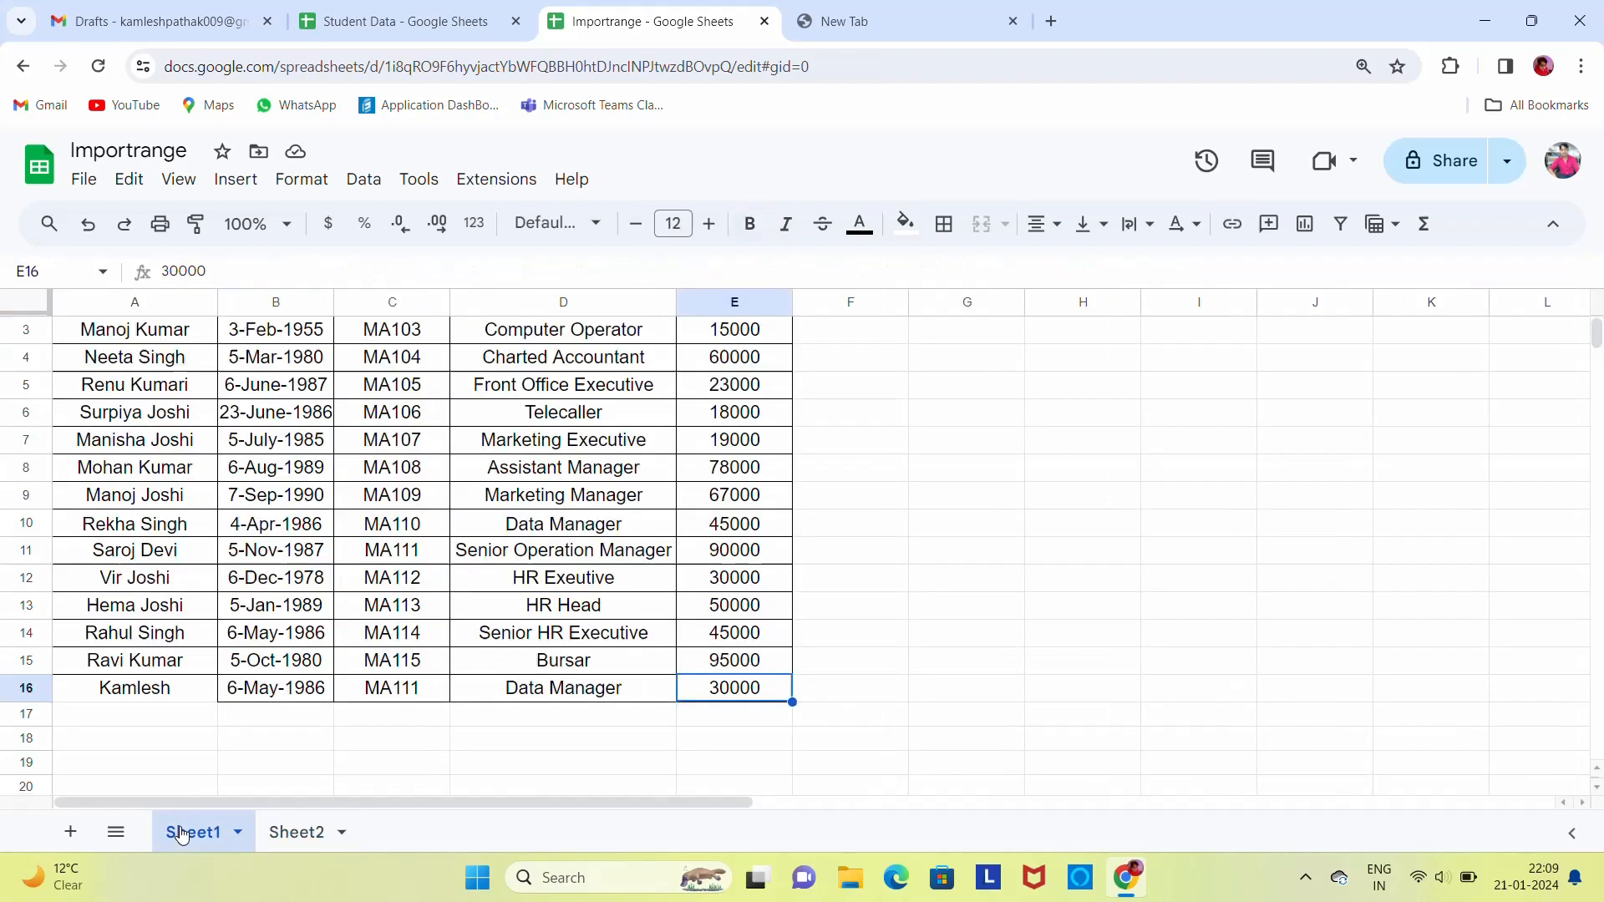
click(294, 833)
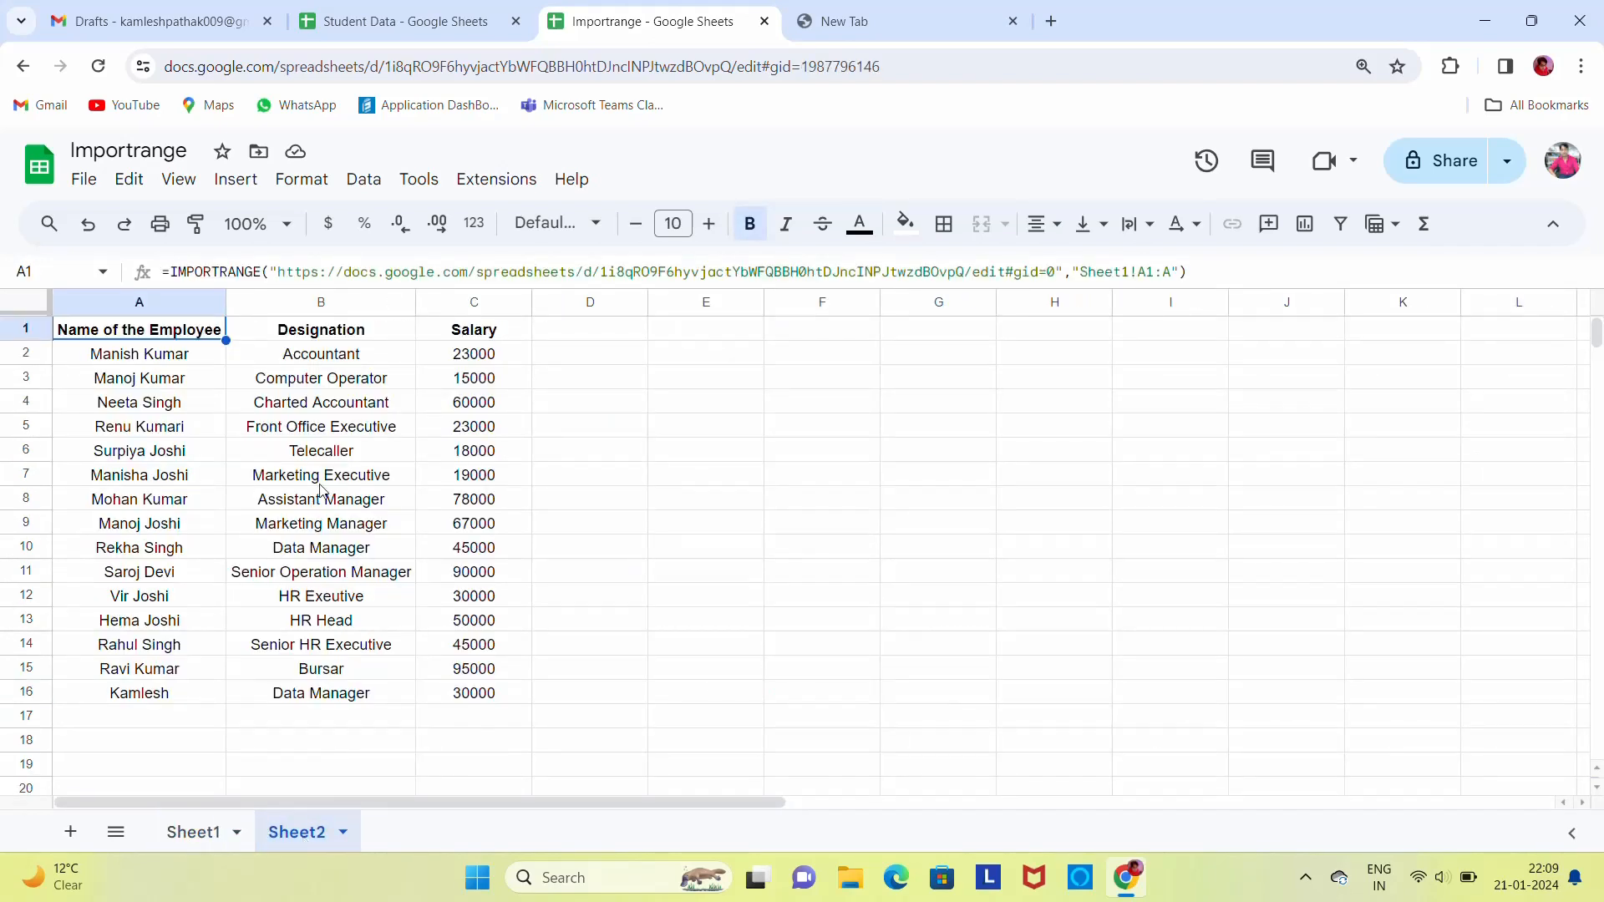
Overwrite the imported name in A2 of Sheet2 with the text kjfhfjs to test editing imported data
click(330, 361)
key(Right)
key(Left)
key(Left)
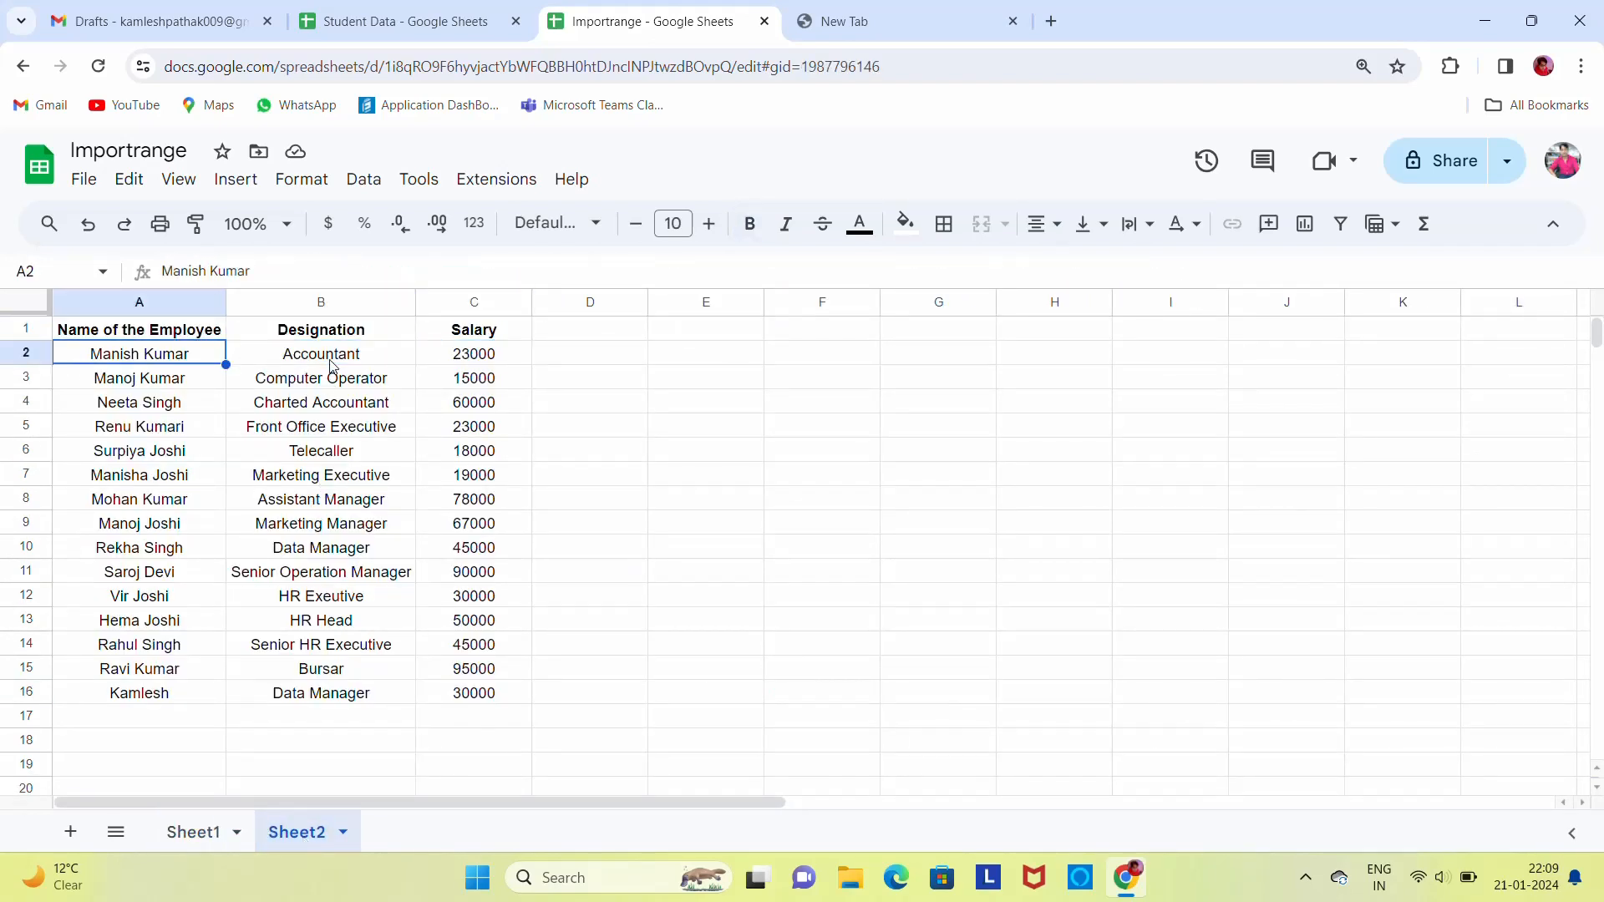
text(kjfhfjs)
key(Return)
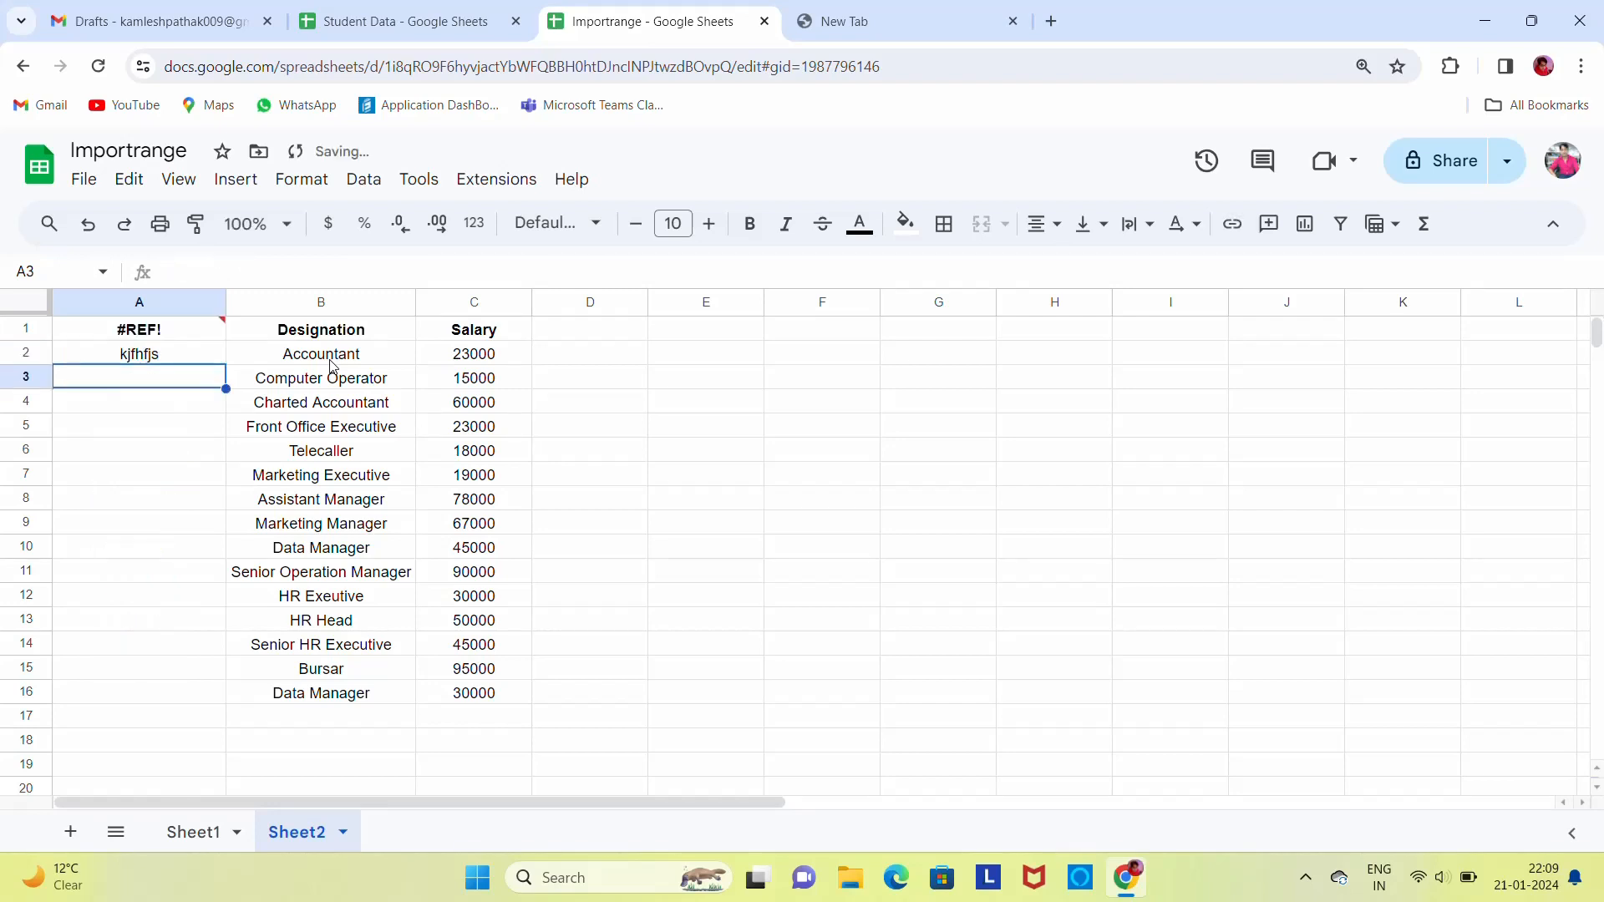
Clear the test text from A2 in Sheet2 so the imported employee names can fill column A
key(Up)
key(Up)
key(Right)
key(Down)
key(Left)
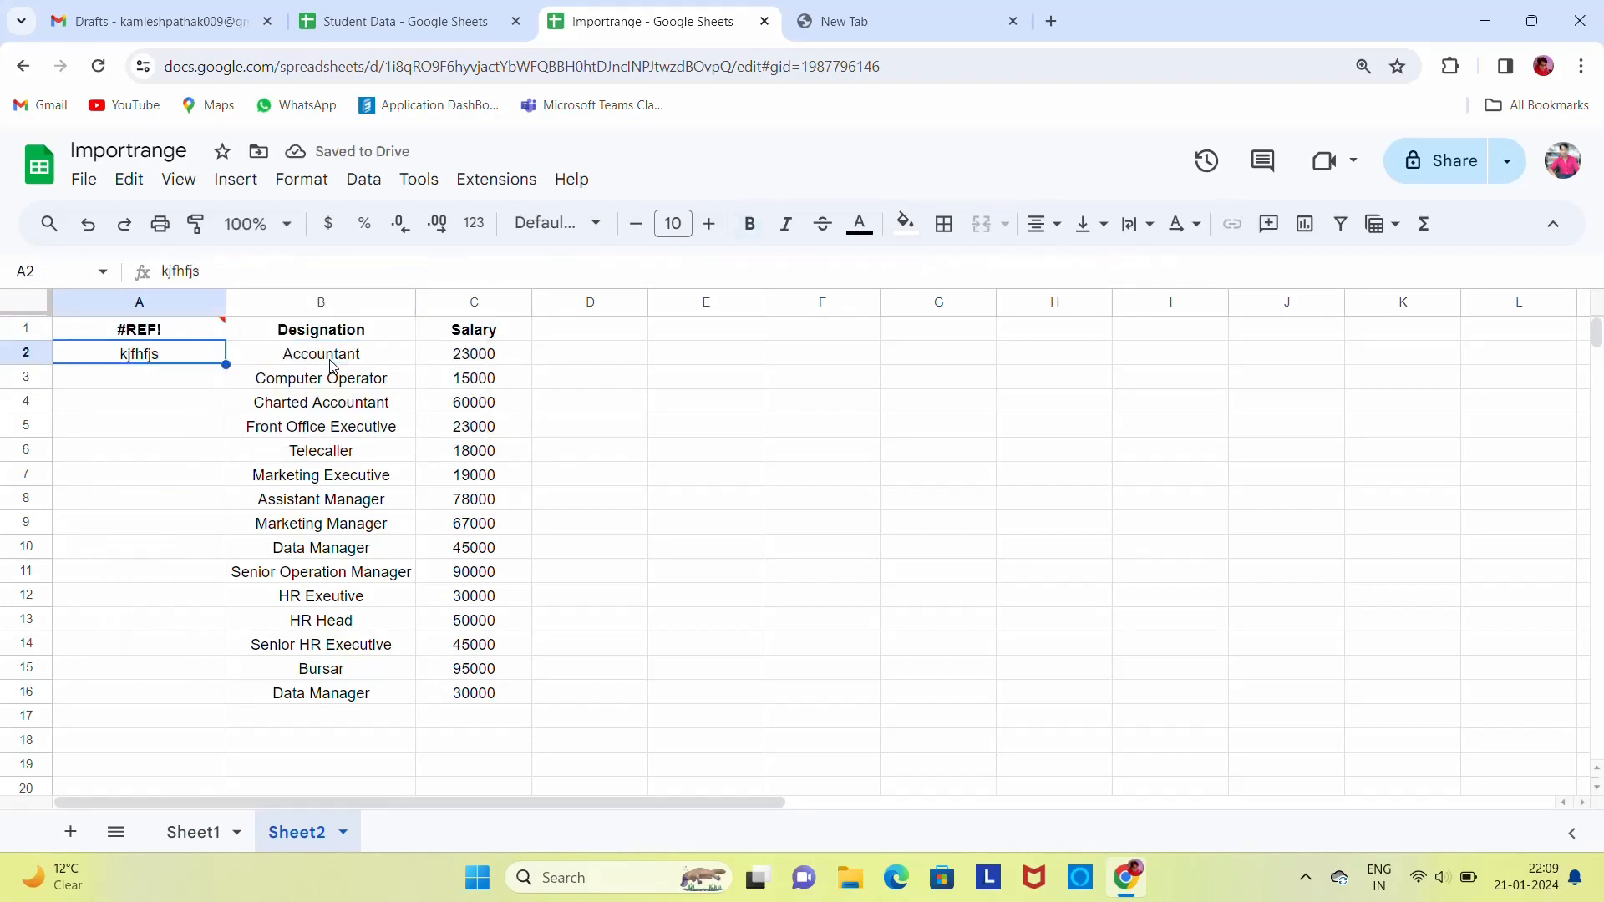
key(Right)
key(Left)
key(Up)
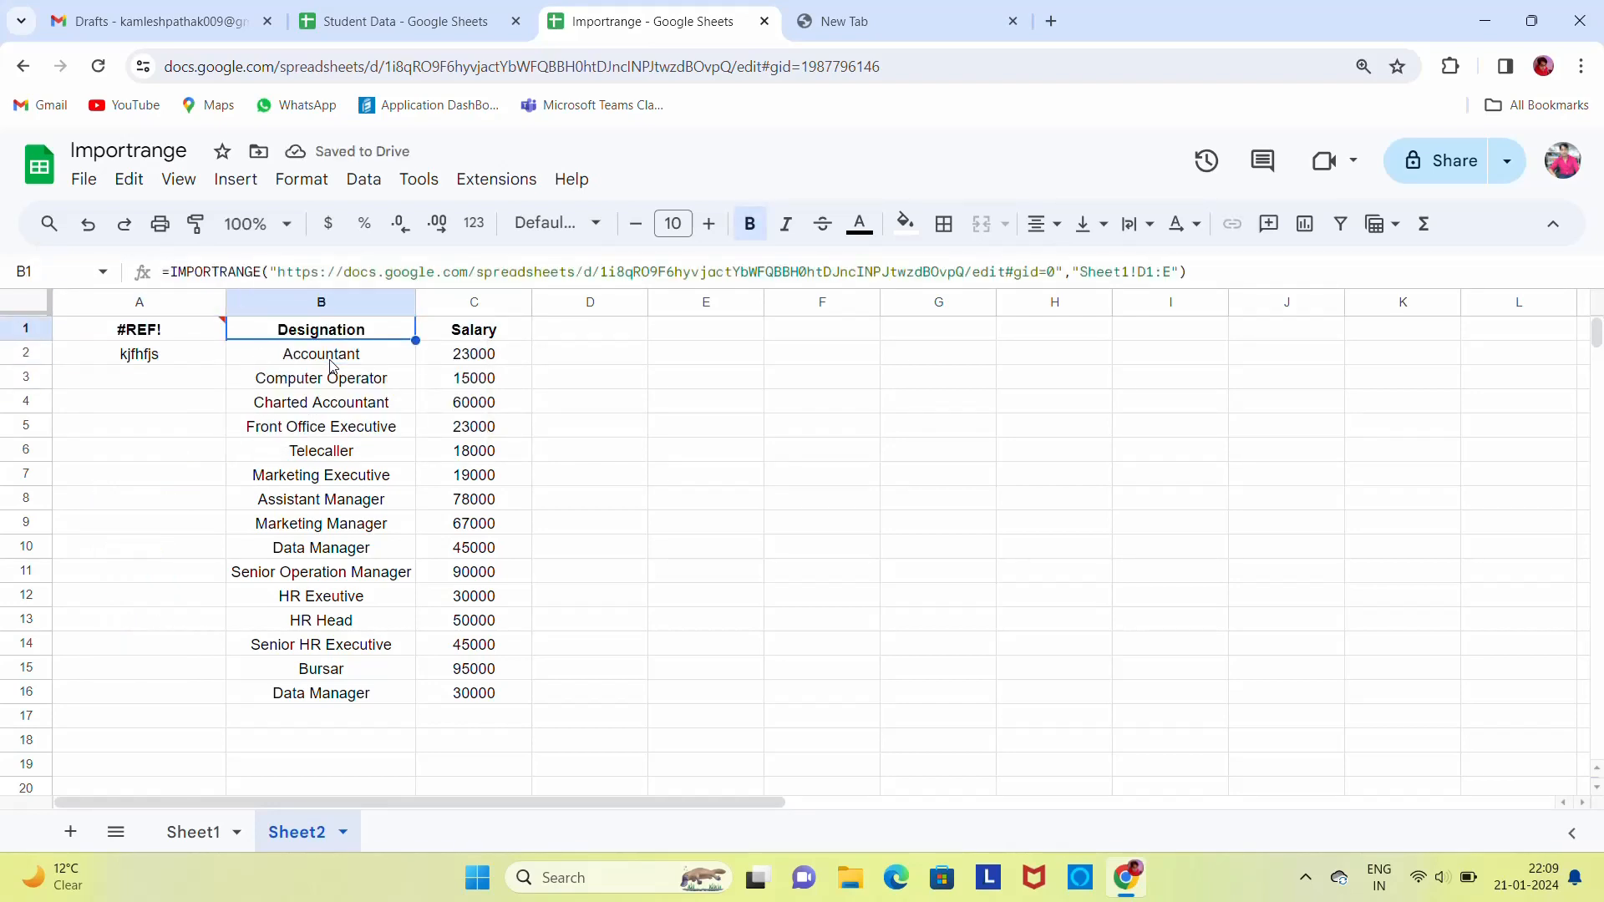
key(Down)
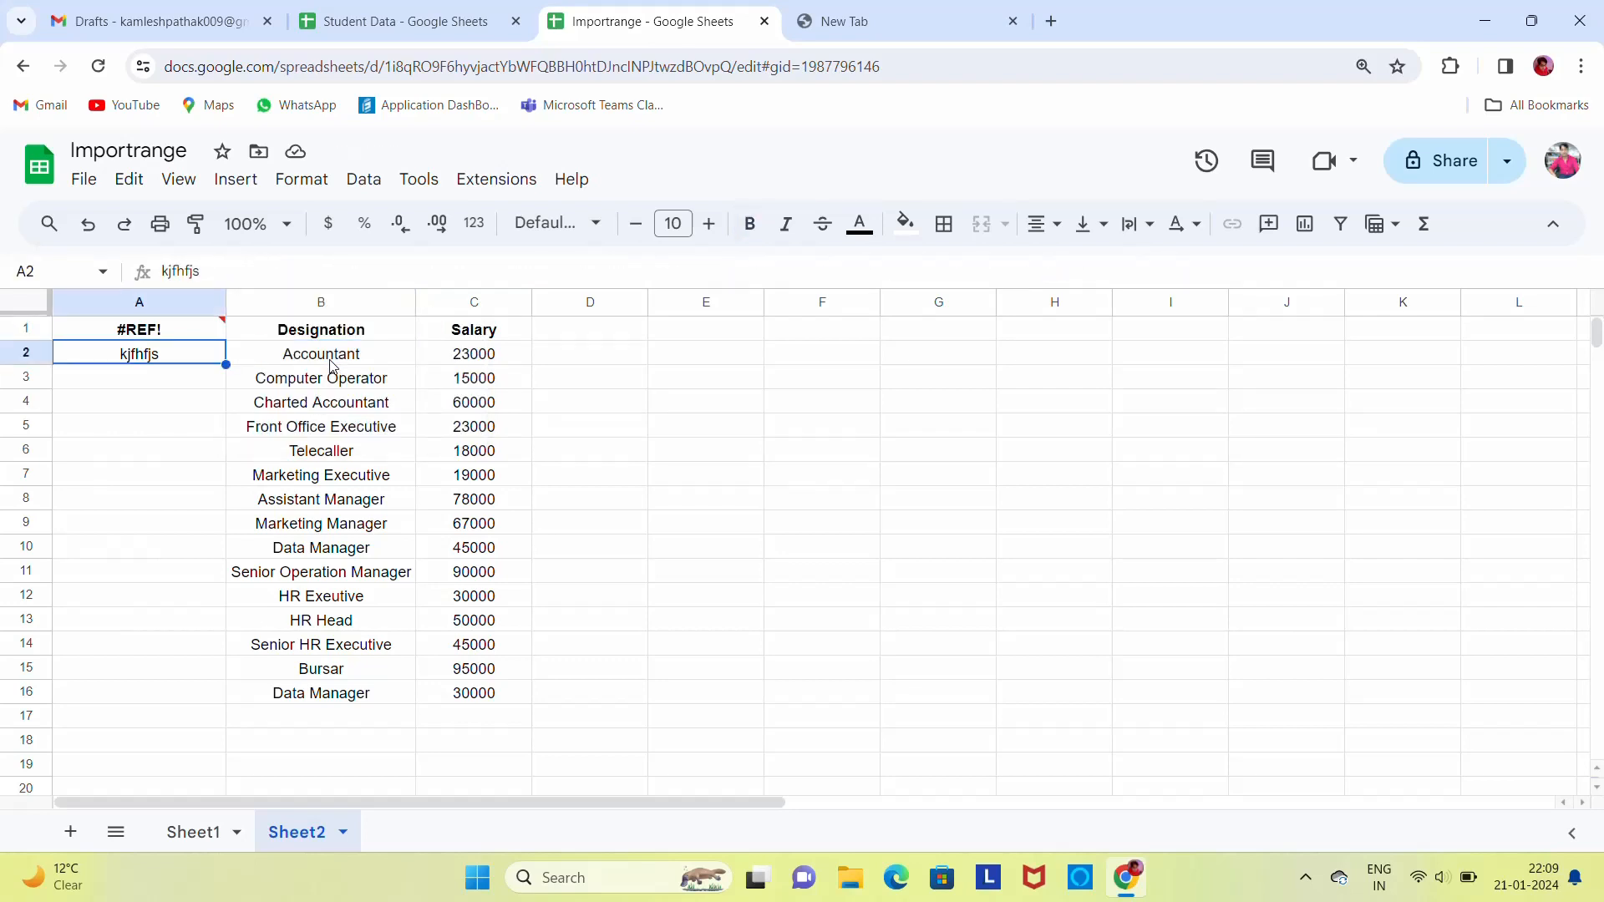
key(Delete)
key(Right)
key(Right)
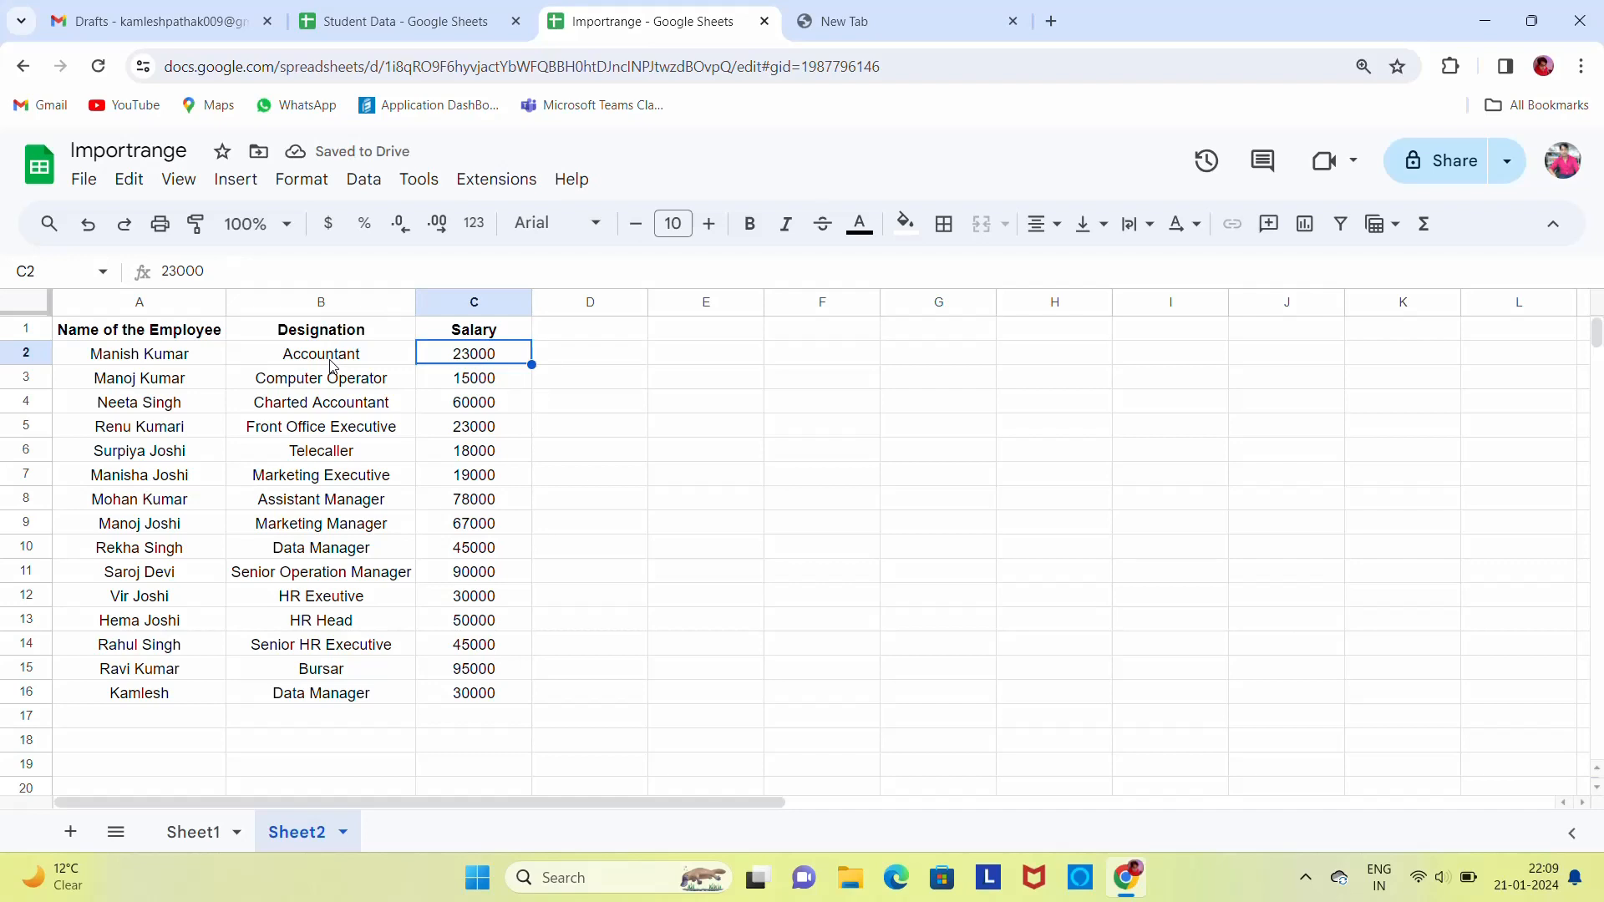
Examine the imported salary and designation entries in Sheet2 down to the row below the data
click(491, 434)
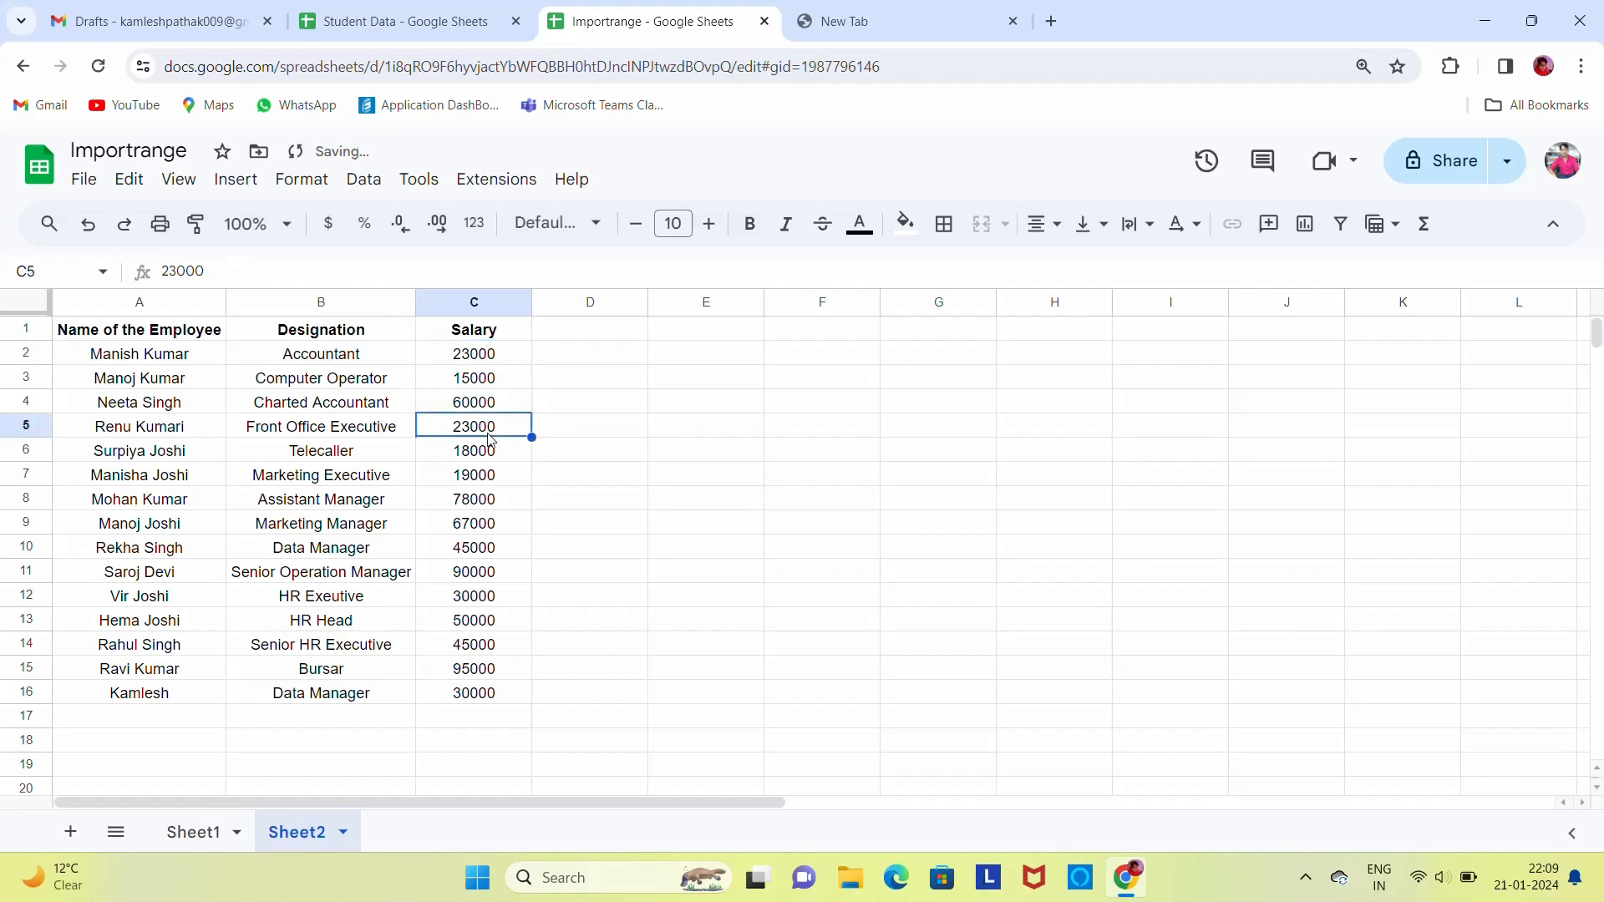
key(Down)
key(Down)
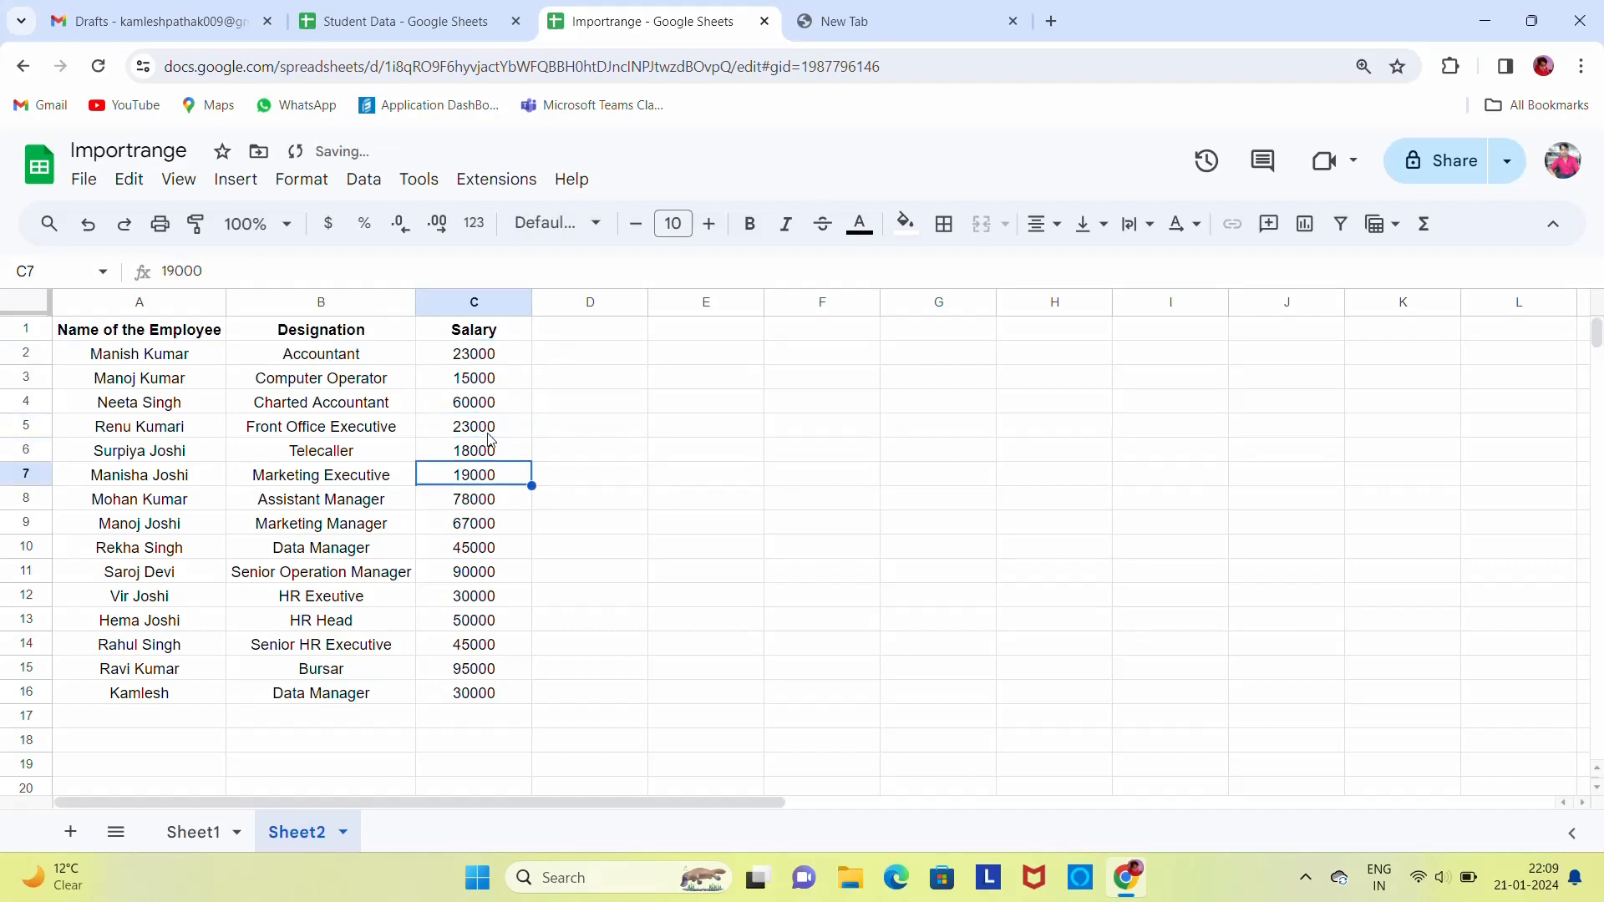
key(Down)
key(Down)
key(Down)
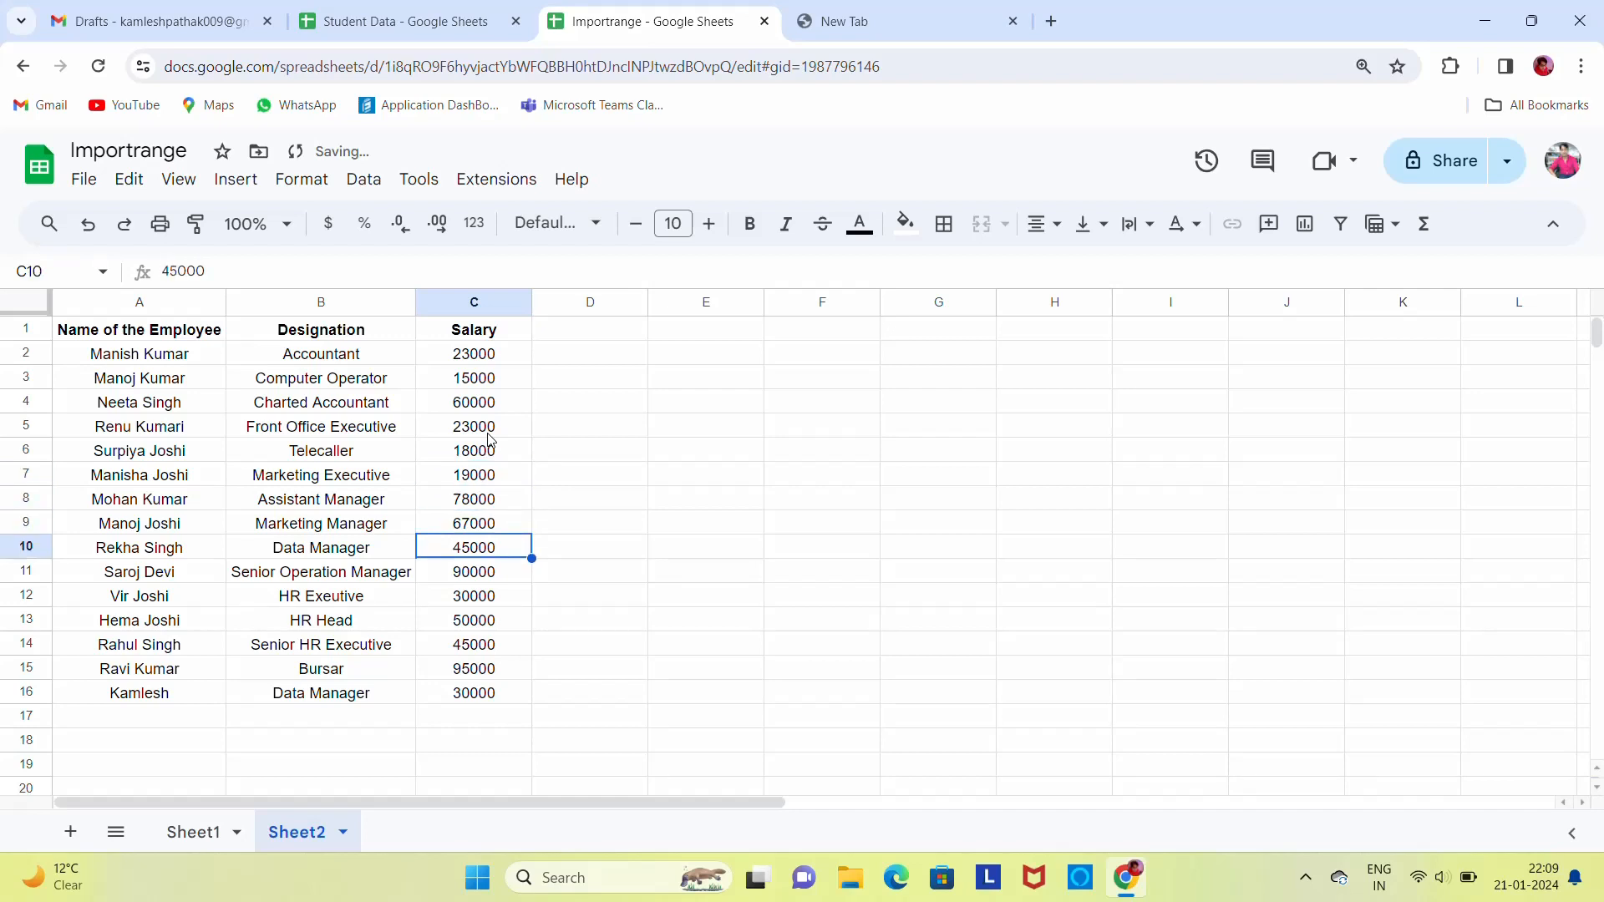
key(Down)
key(Left)
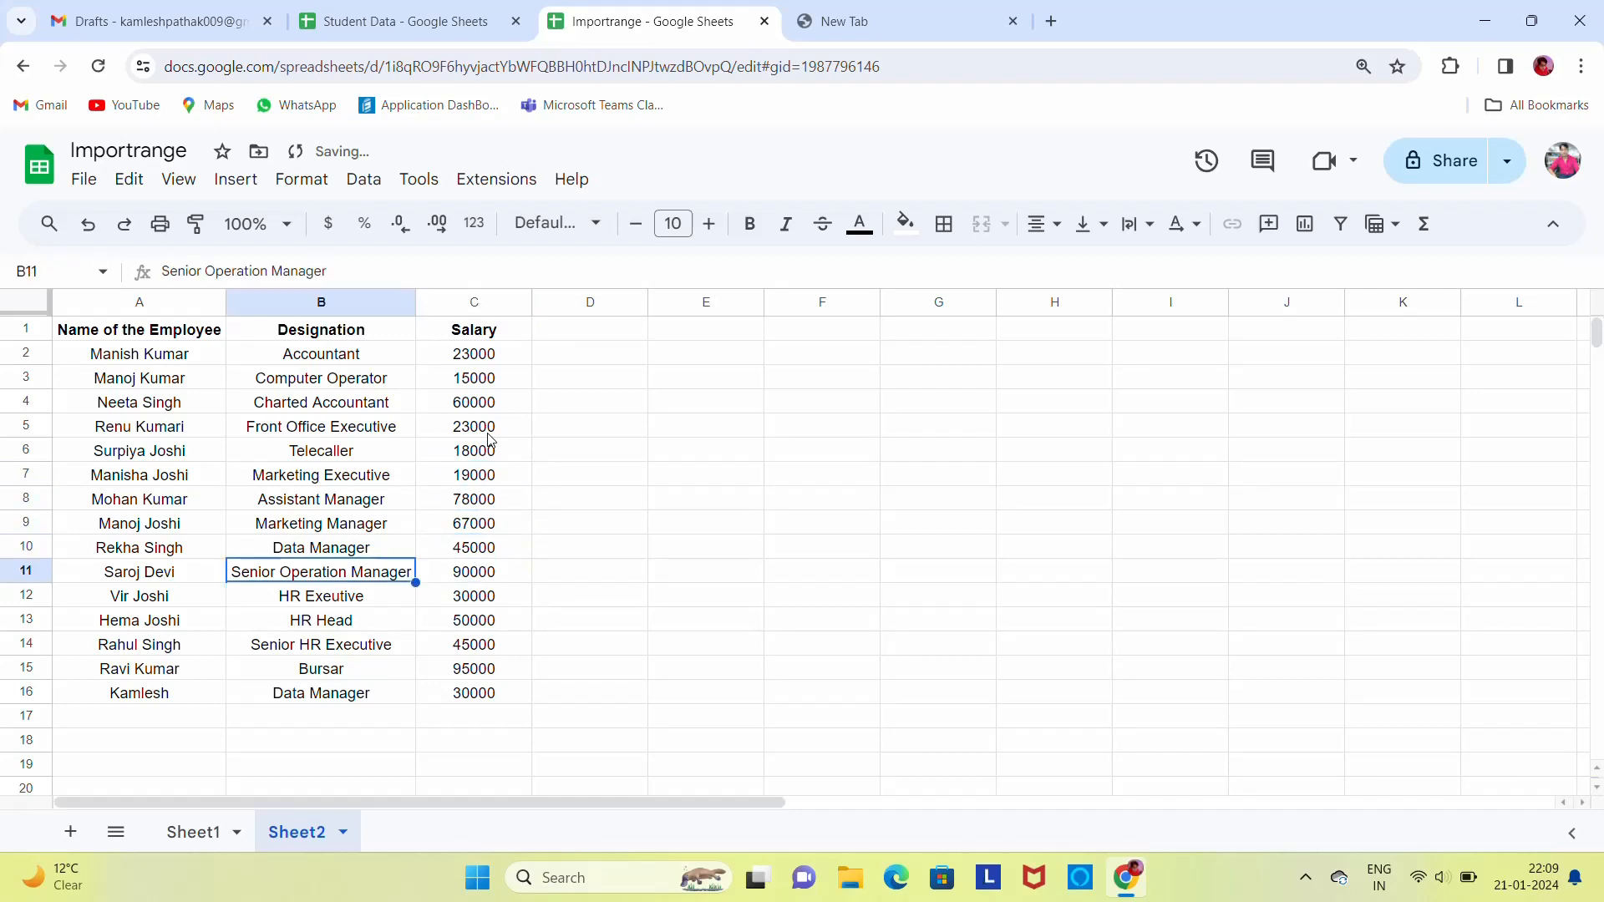
key(Up)
key(Up)
key(Up)
key(Up)
key(Up)
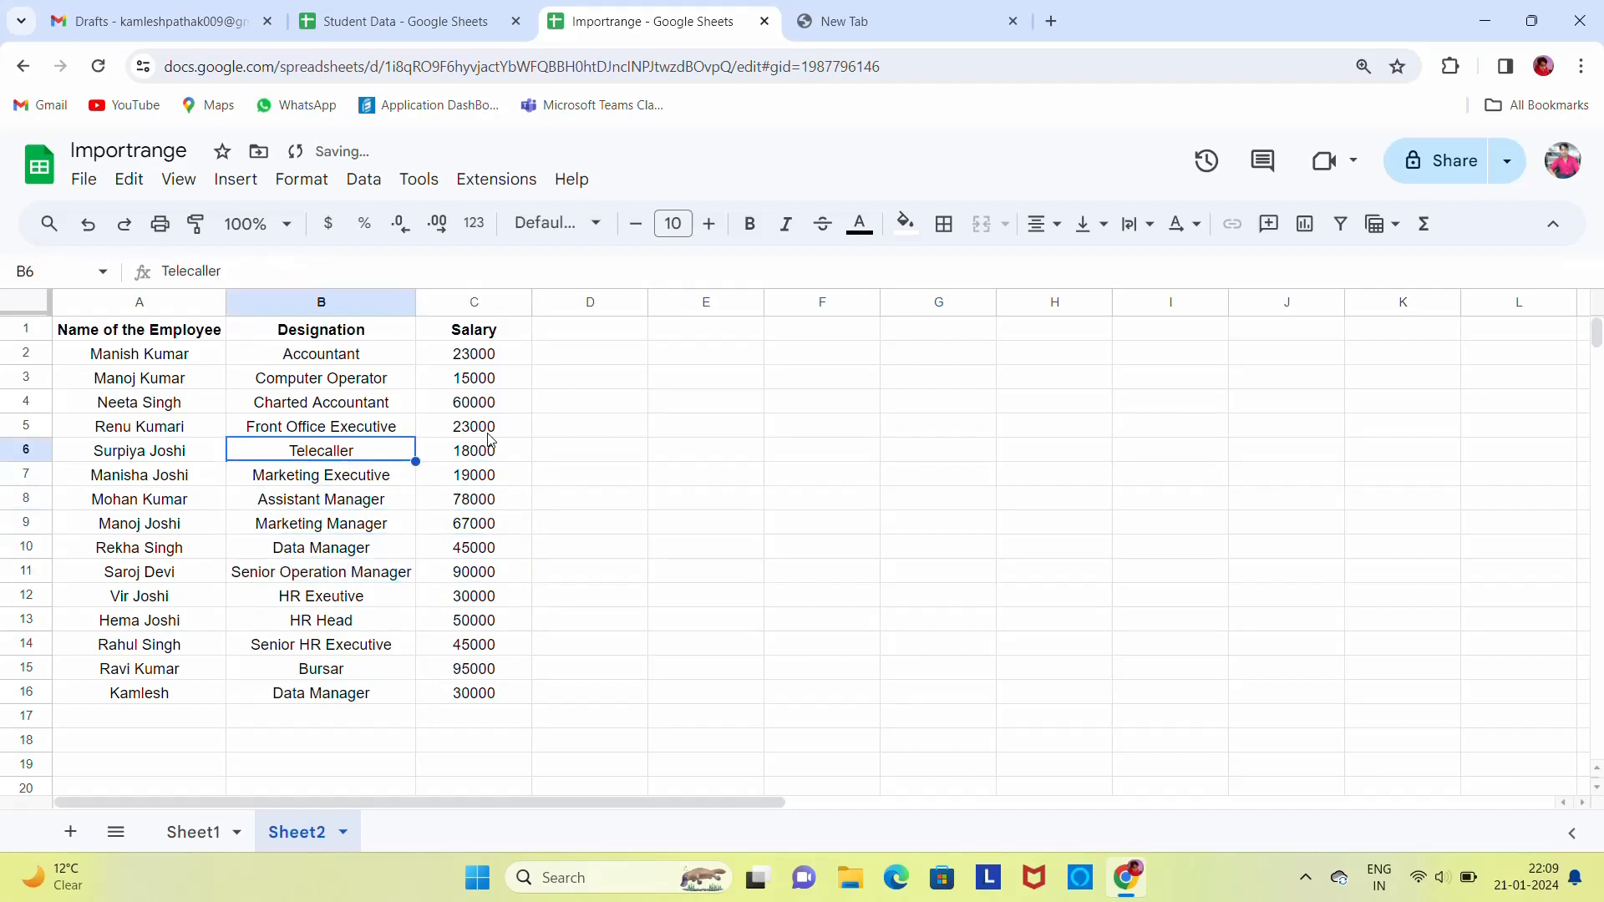
key(Down)
key(Down)
key(Down)
key(Down)
key(Down)
key(Down)
key(Down)
key(Down)
key(Down)
key(Down)
key(Down)
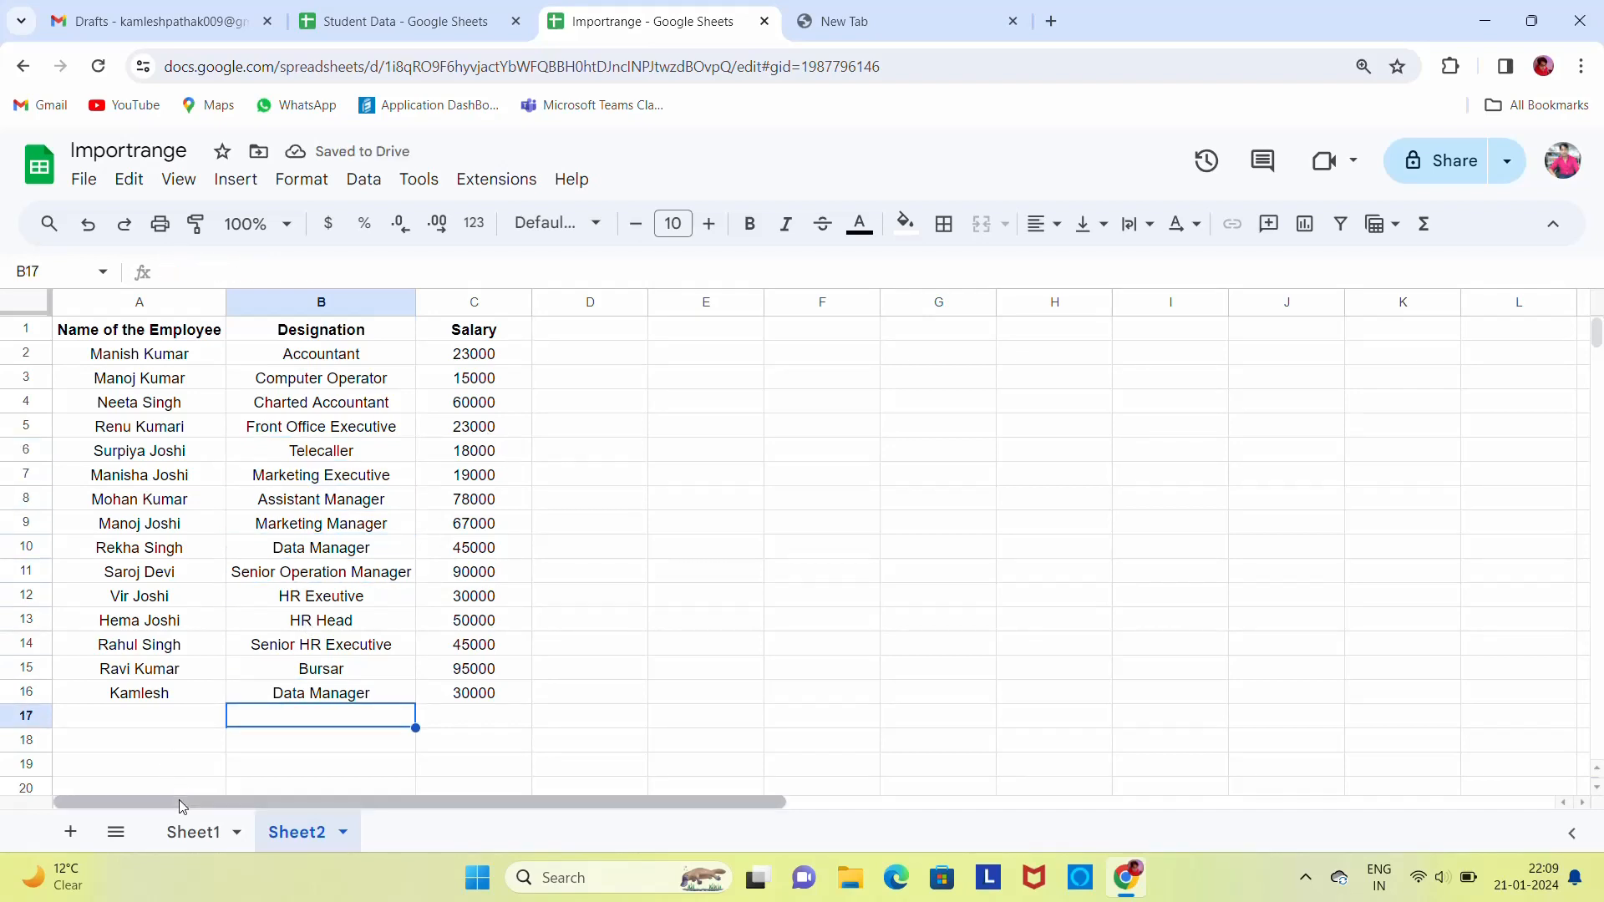
Copy the employee rows A7:E10 in Sheet1, clear their contents and check the imported data in Sheet2
click(184, 832)
click(157, 472)
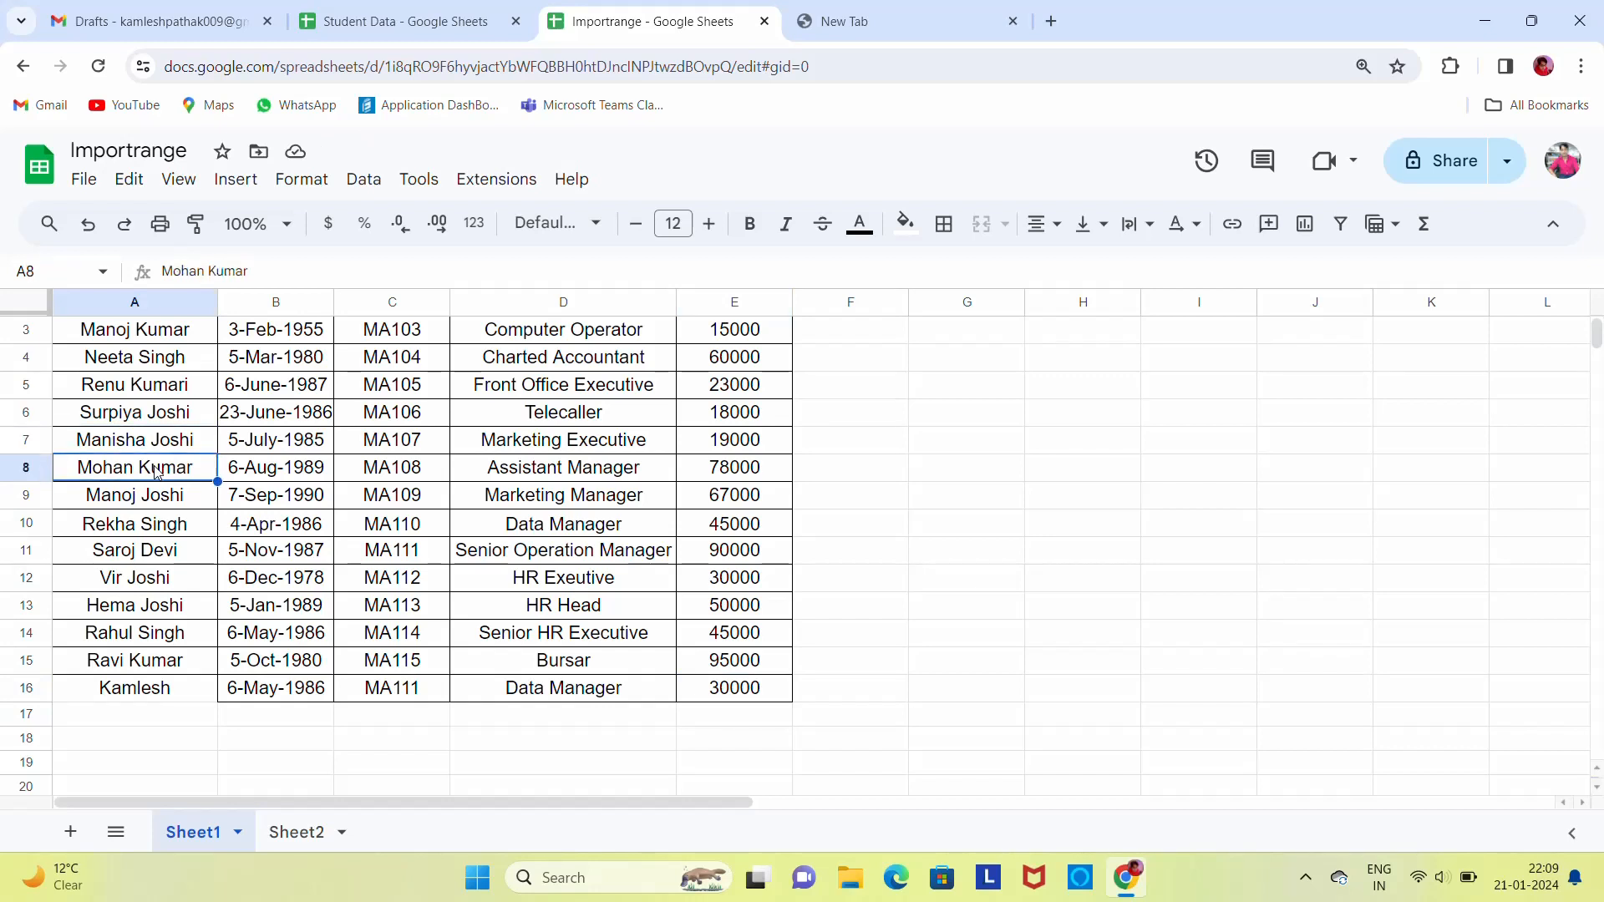
key(Up)
key(shift+Down)
key(shift+Down)
key(shift+Down)
key(shift+Right)
key(shift+Right)
key(shift+Right)
key(shift+Right)
key(ctrl+c)
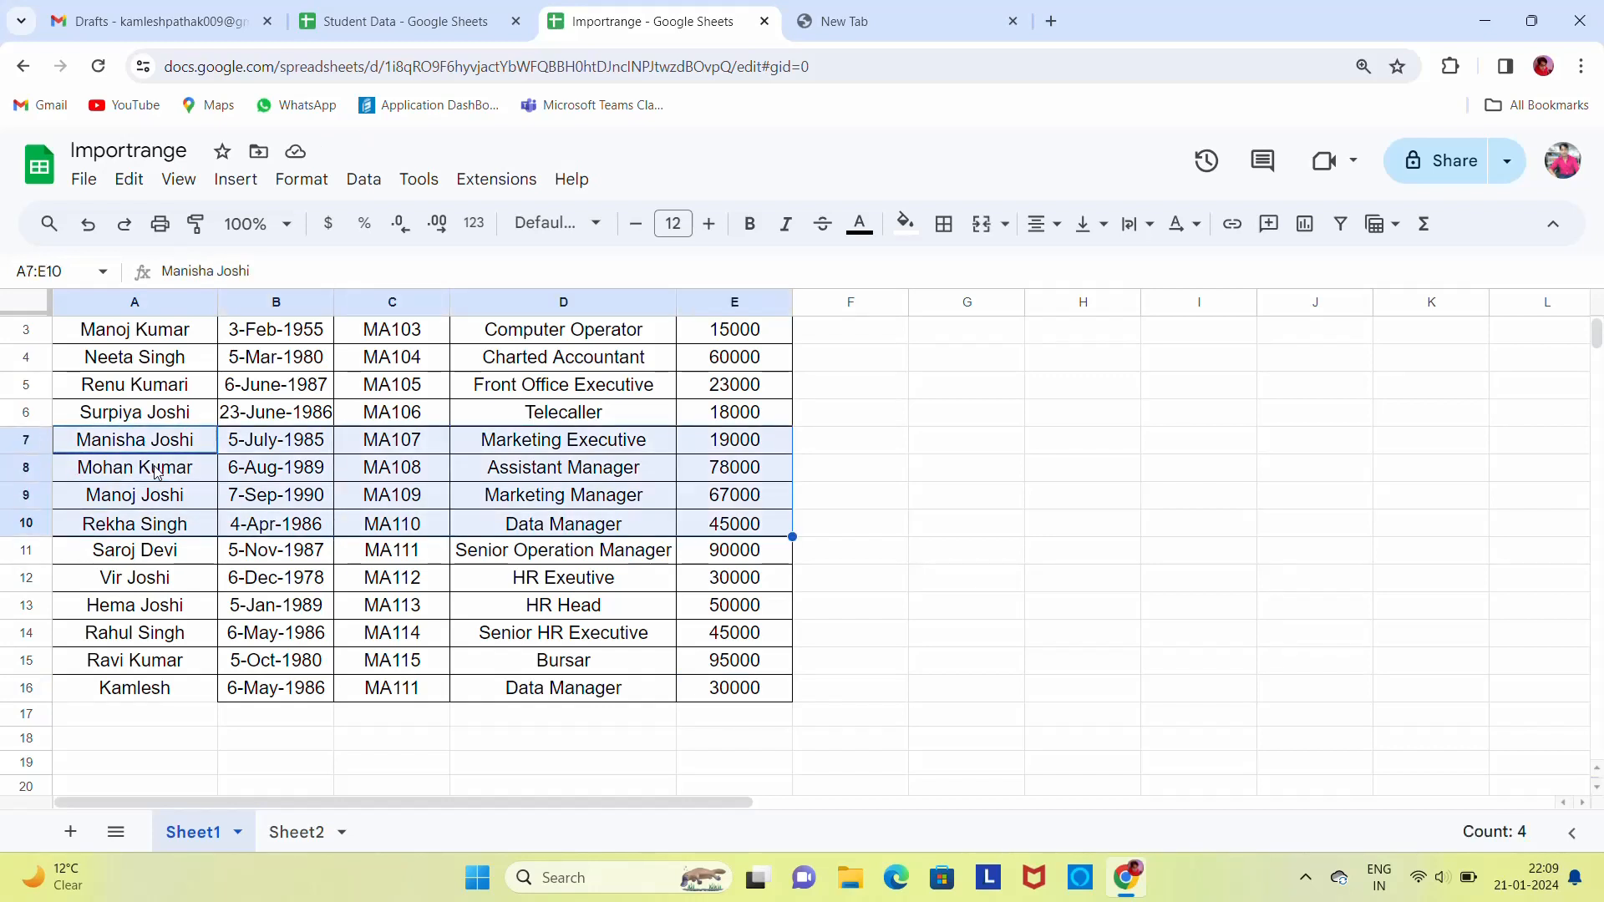
key(Delete)
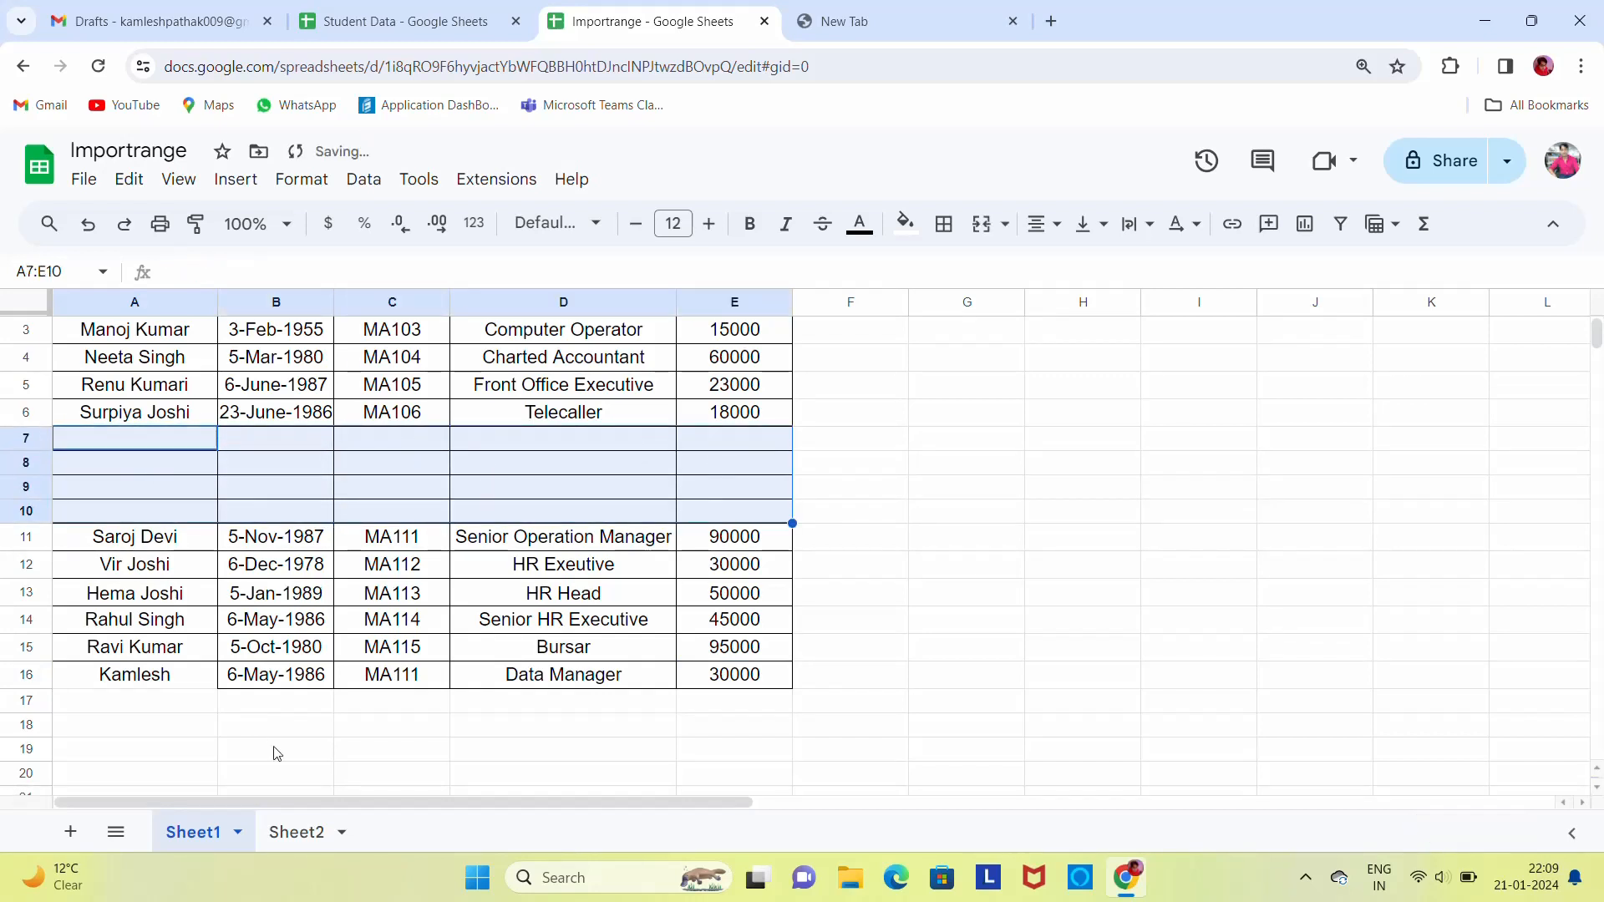
click(297, 833)
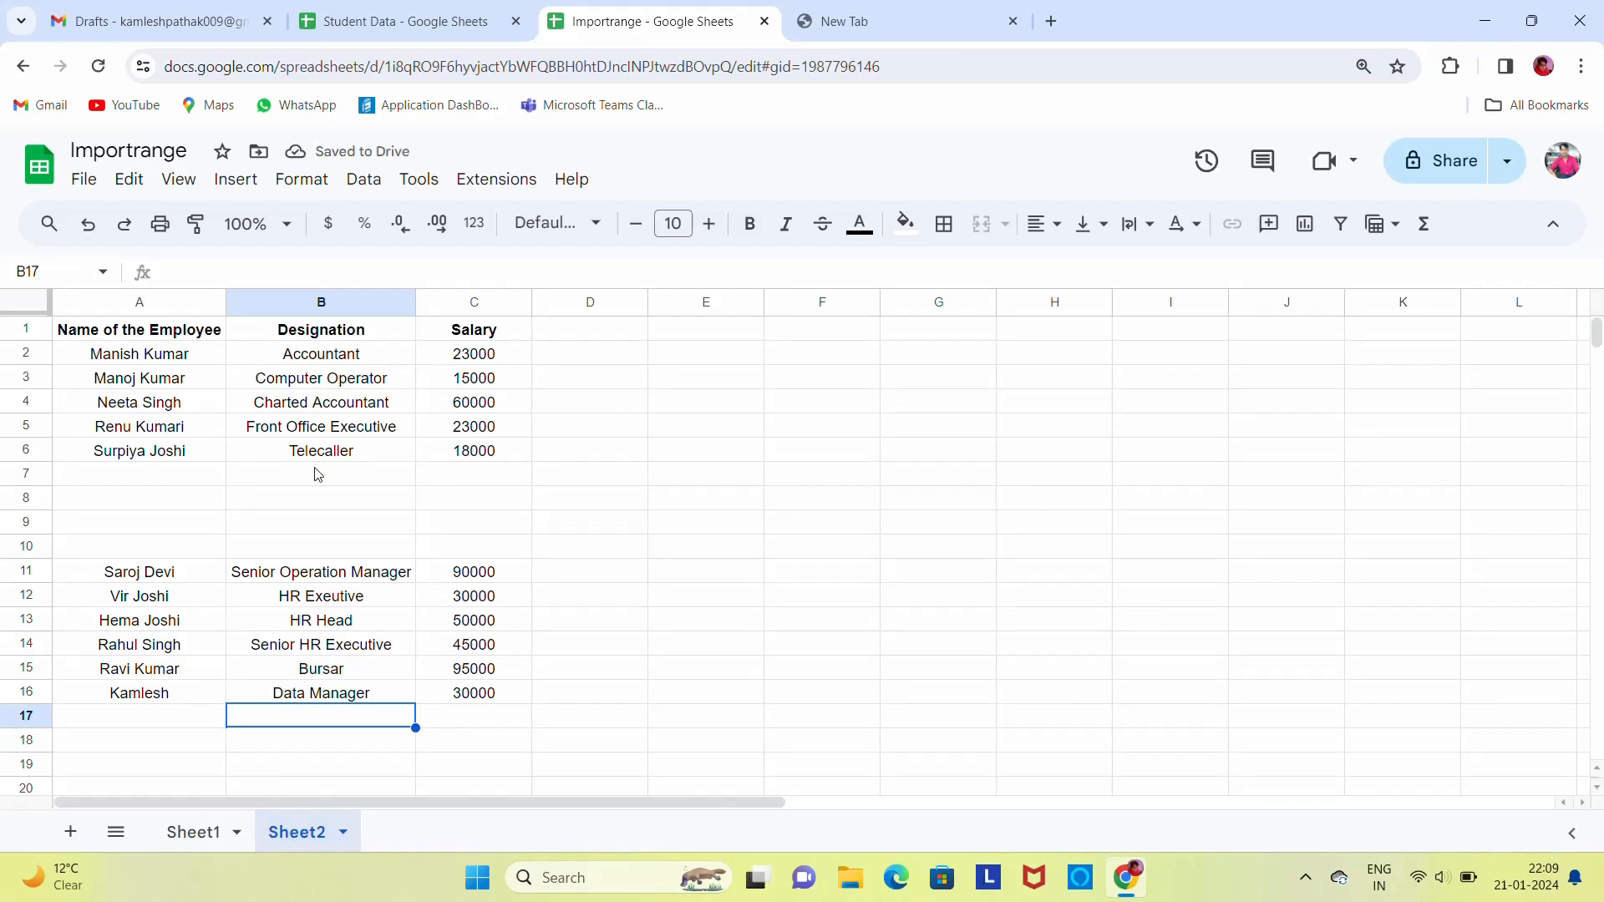
Paste the copied employee rows back into A7:E10 of Sheet1 and compare the data with Sheet2
click(180, 834)
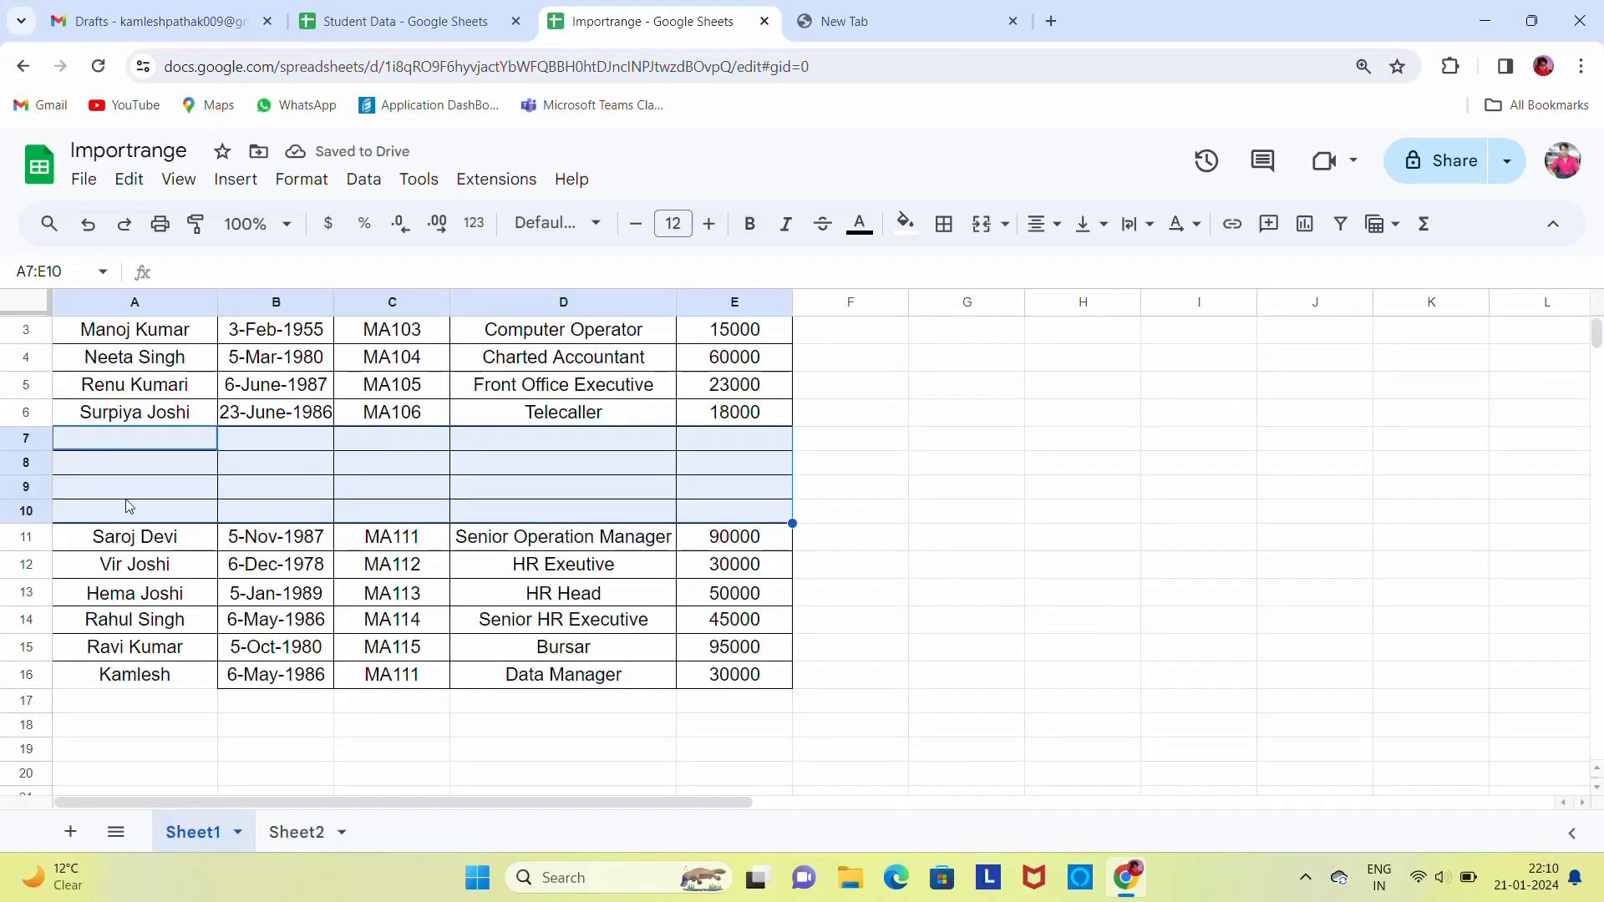
key(ctrl+v)
click(221, 561)
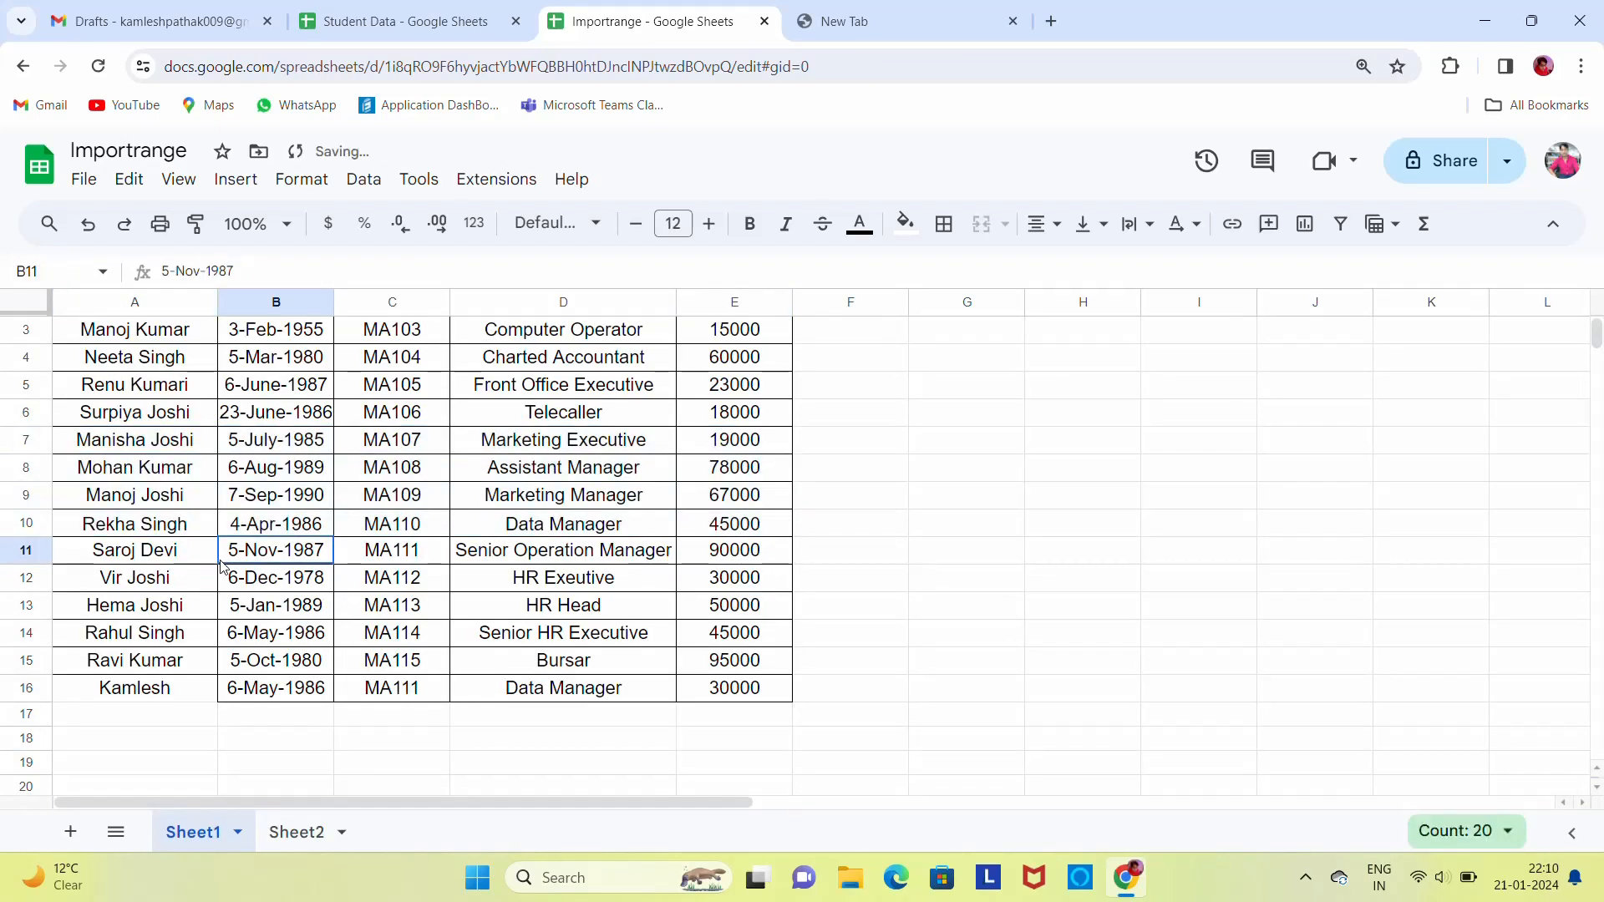
click(296, 832)
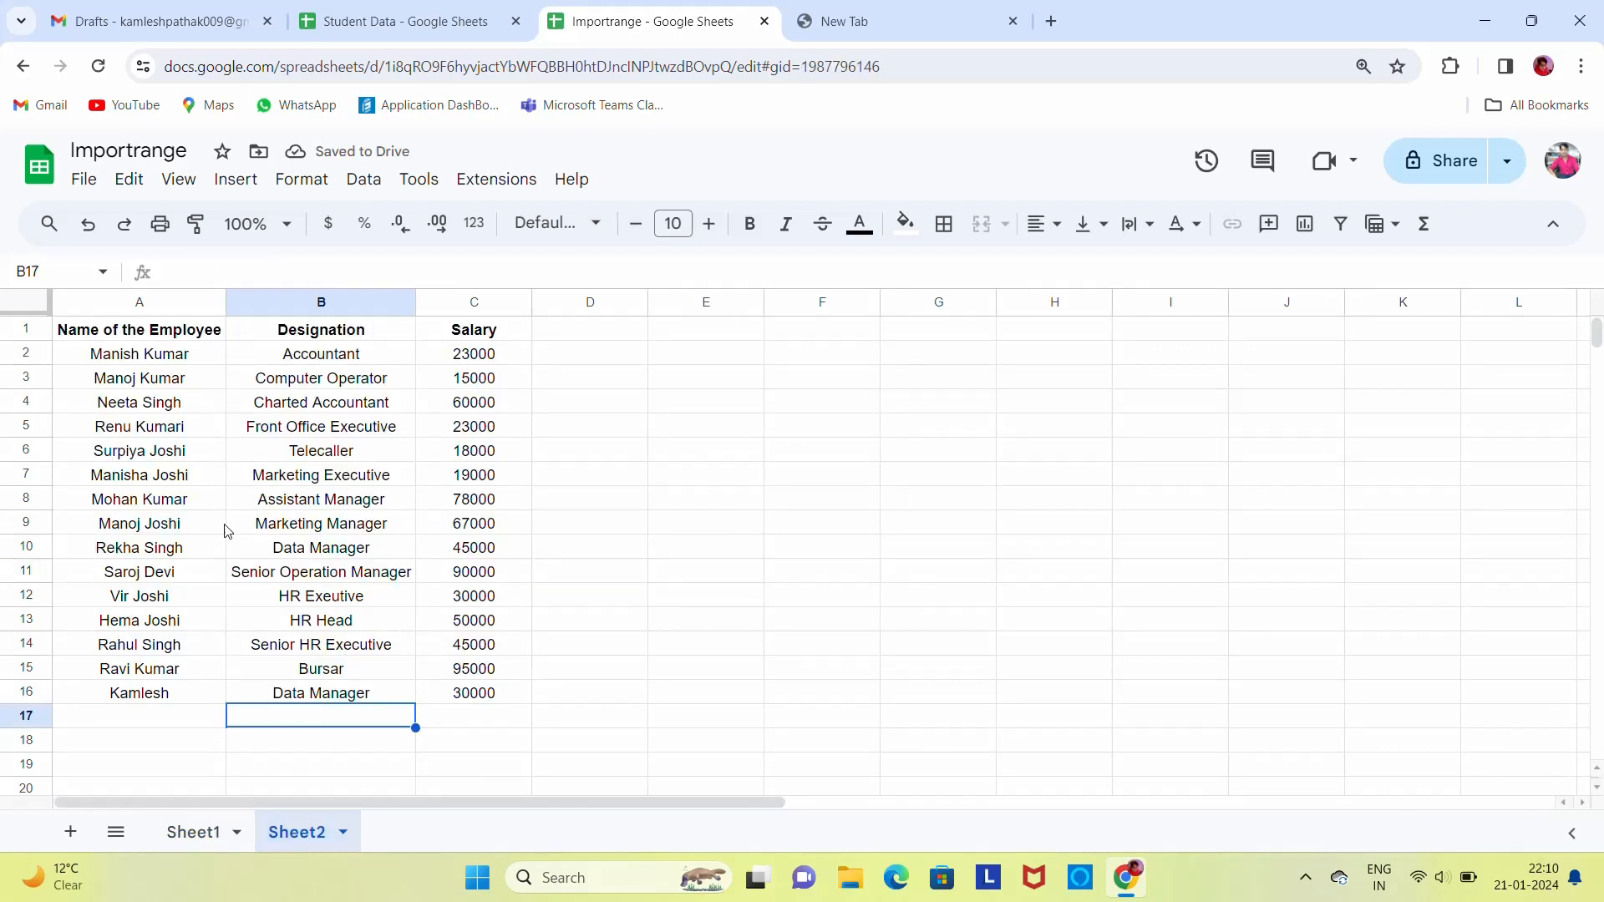
click(190, 833)
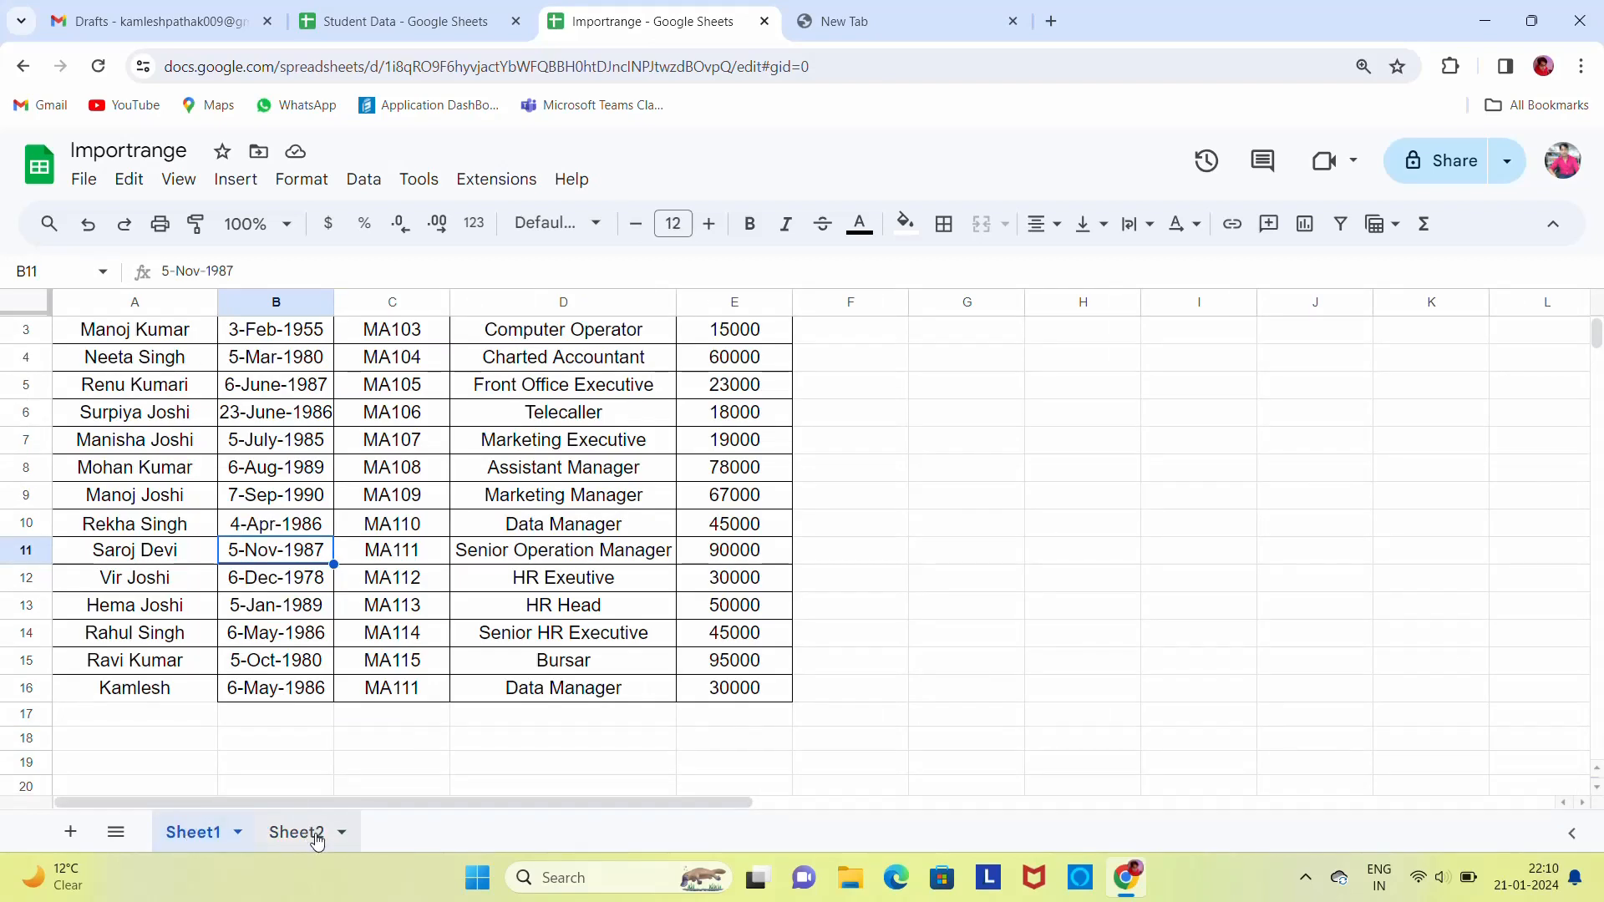
click(316, 835)
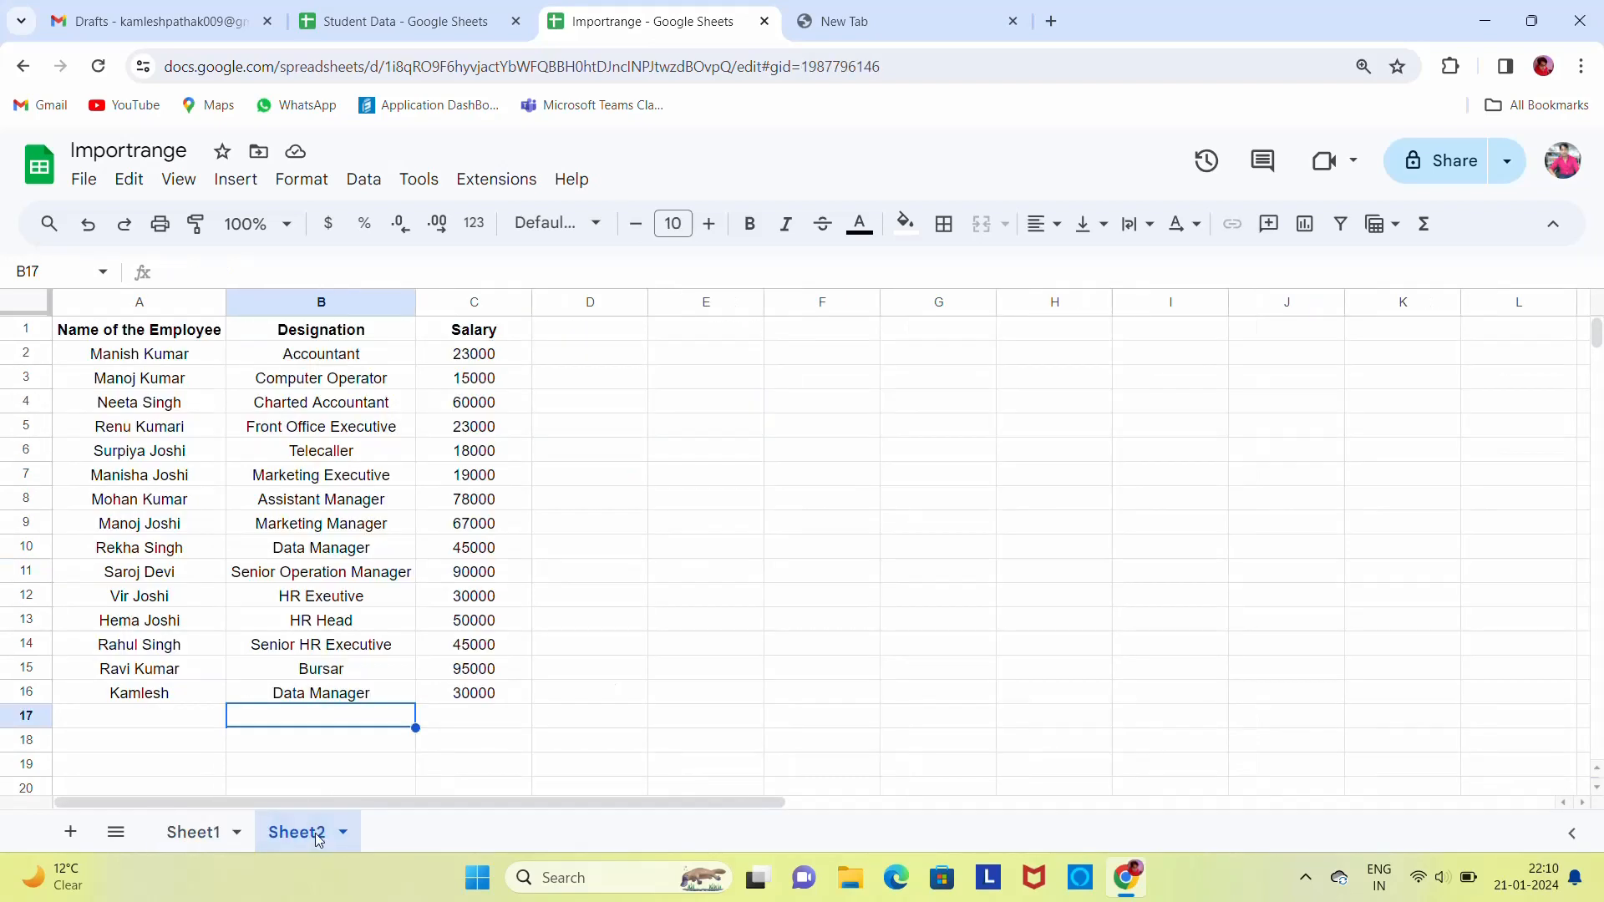
Add a new blank sheet to the Importrange file and copy the URL of the Student Data spreadsheet
click(68, 835)
click(368, 21)
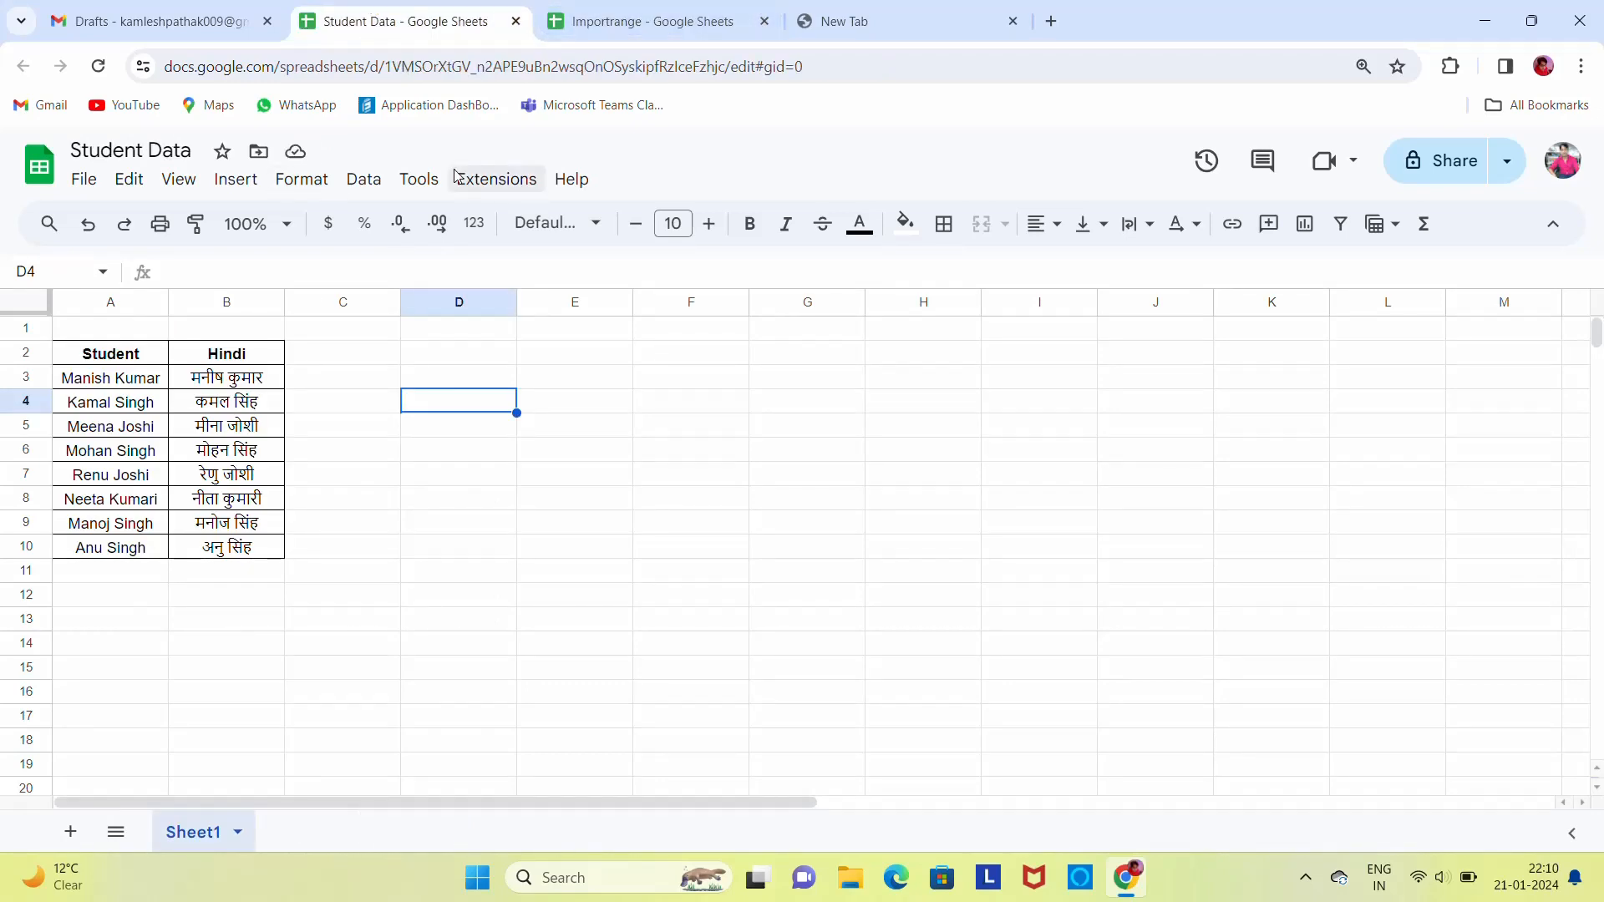
click(836, 64)
key(ctrl+c)
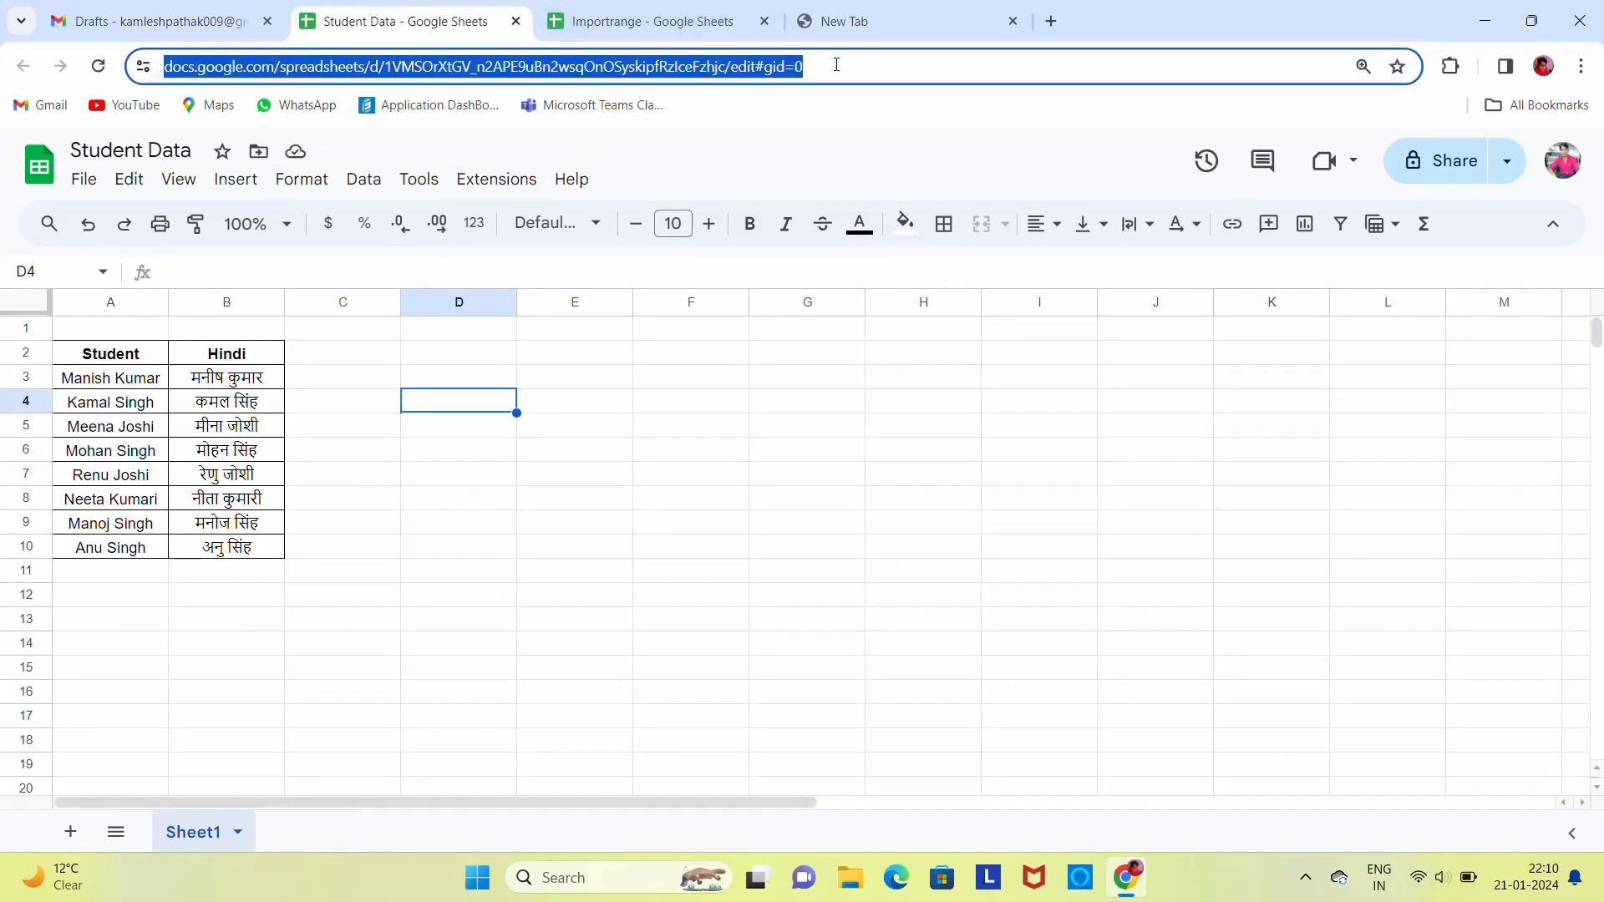
Start an IMPORTRANGE formula in A1 of Sheet3 with the Student Data spreadsheet's URL in quotes as the first argument
click(628, 18)
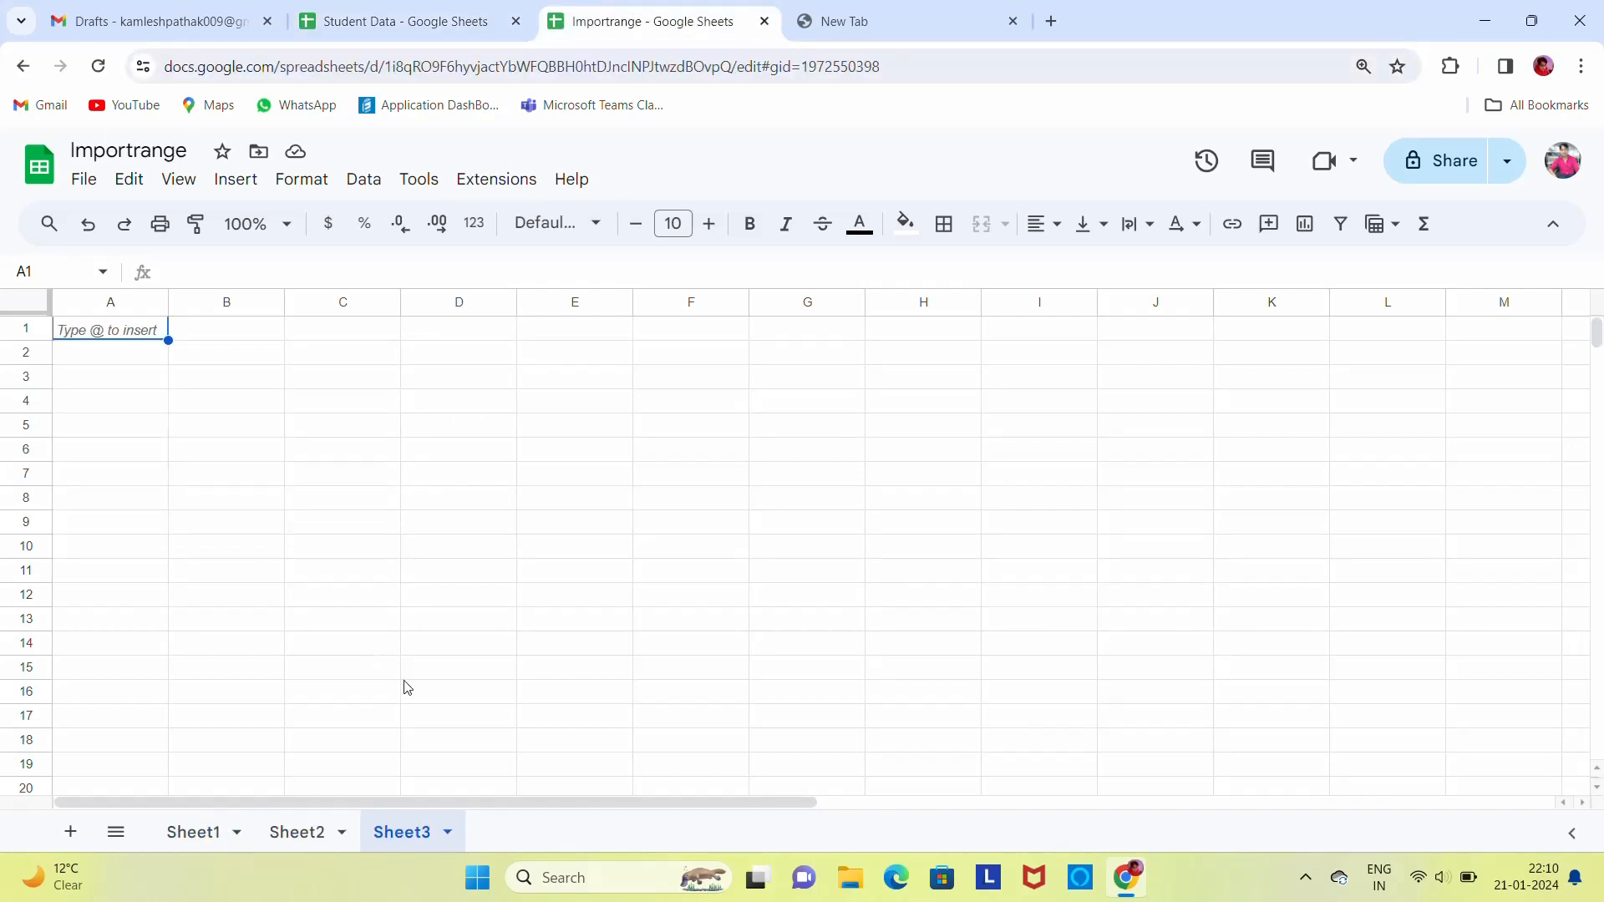
text(=imp)
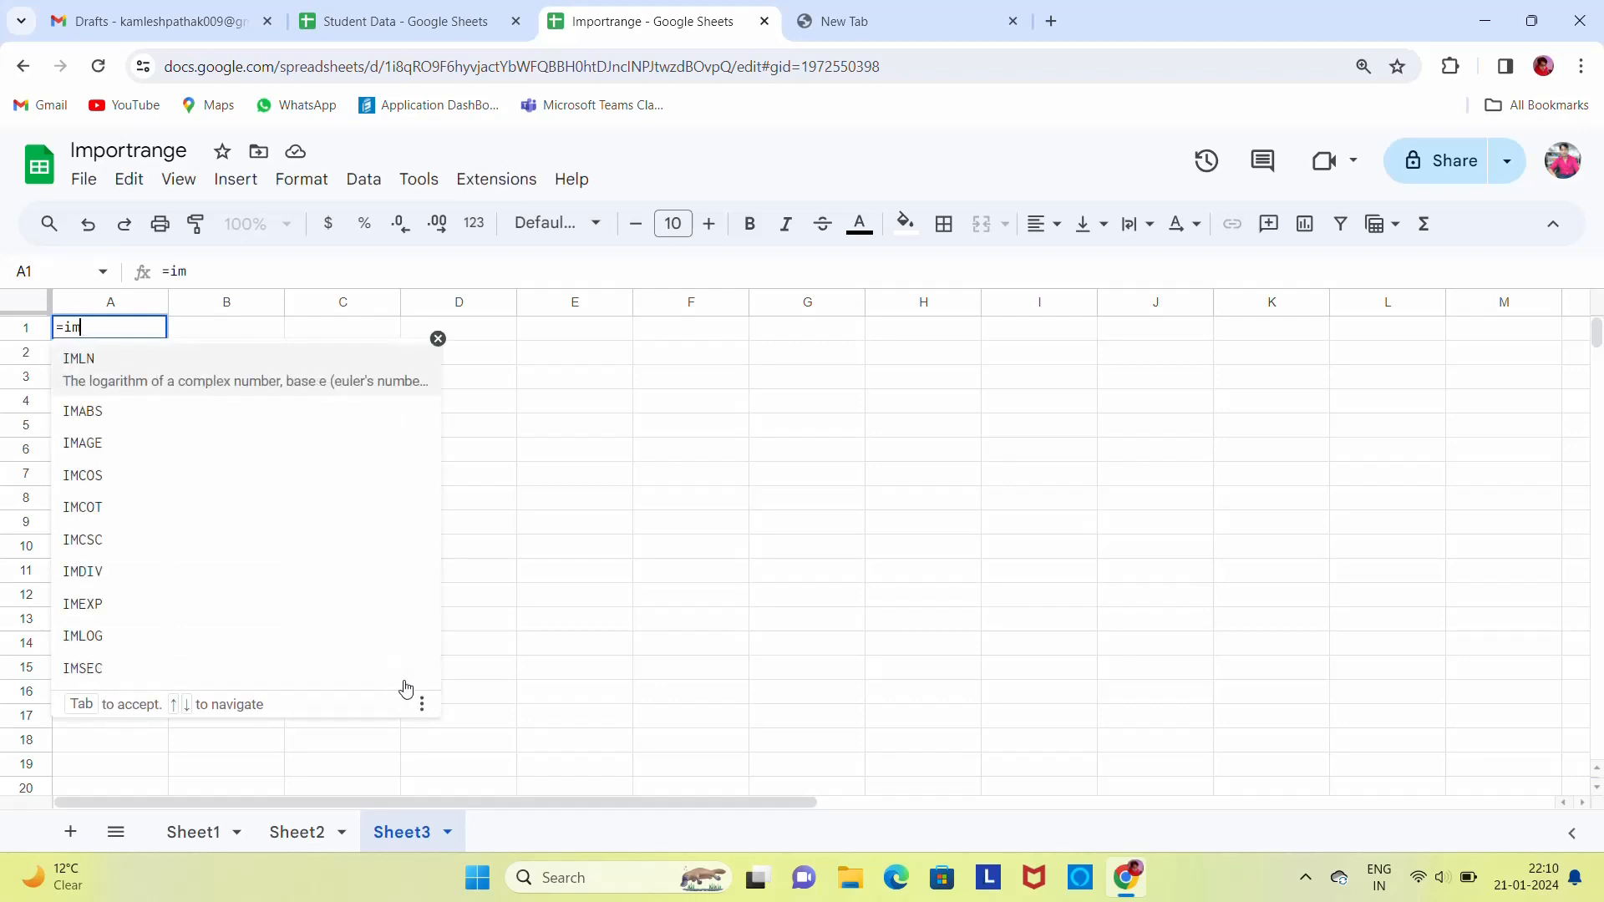
key(Down)
key(Down)
key(Down)
key(Down)
key(Down)
key(Down)
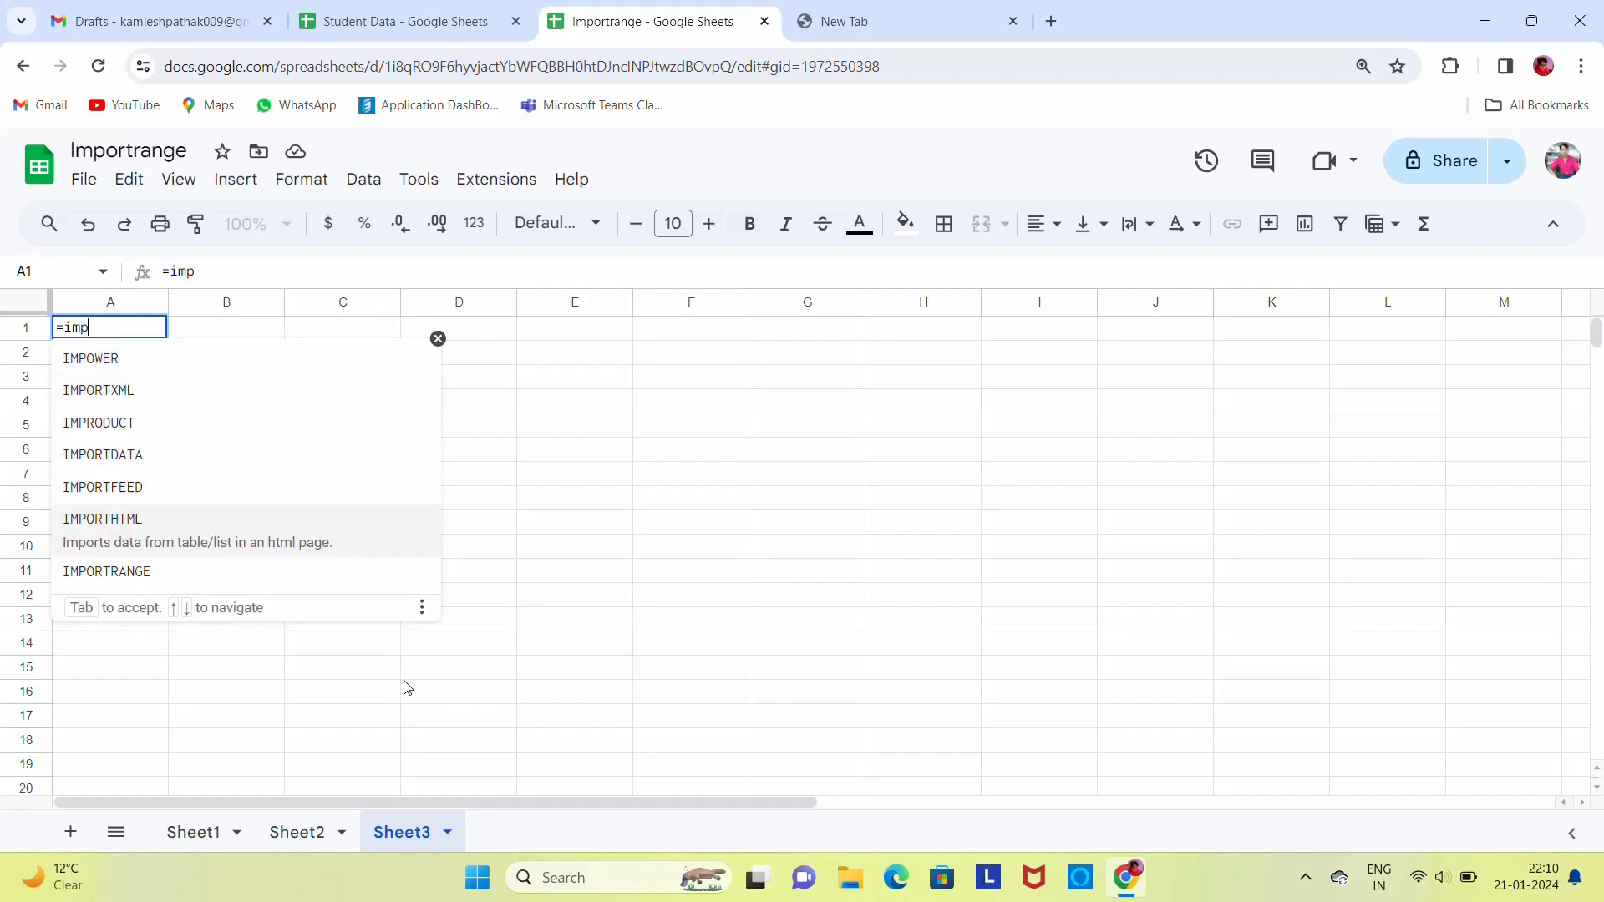
key(Tab)
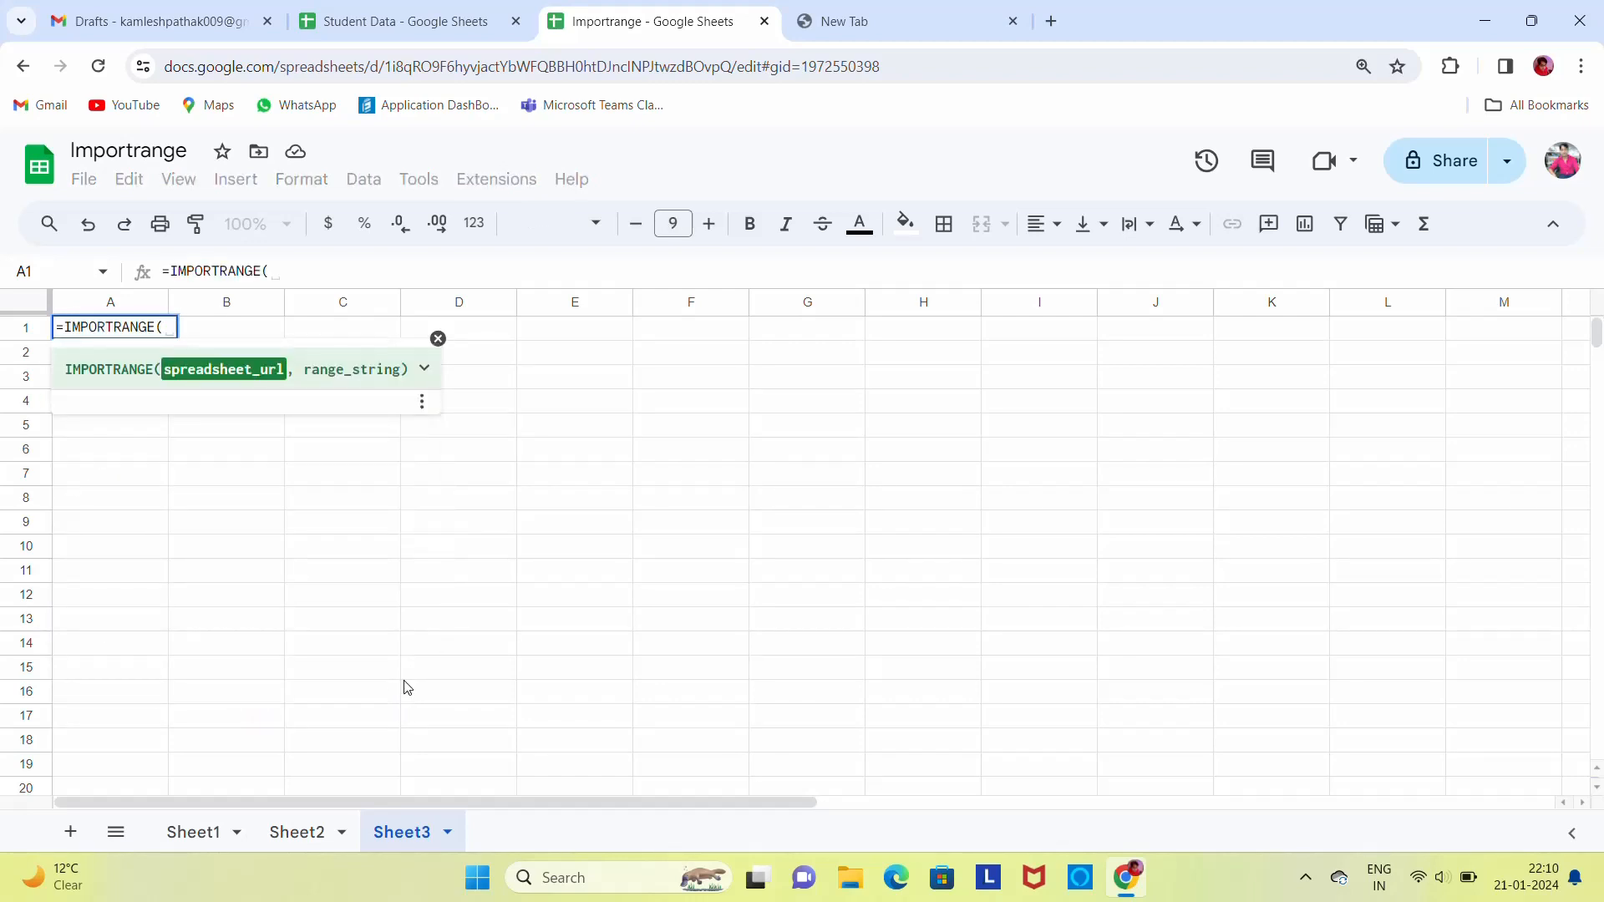
text(")
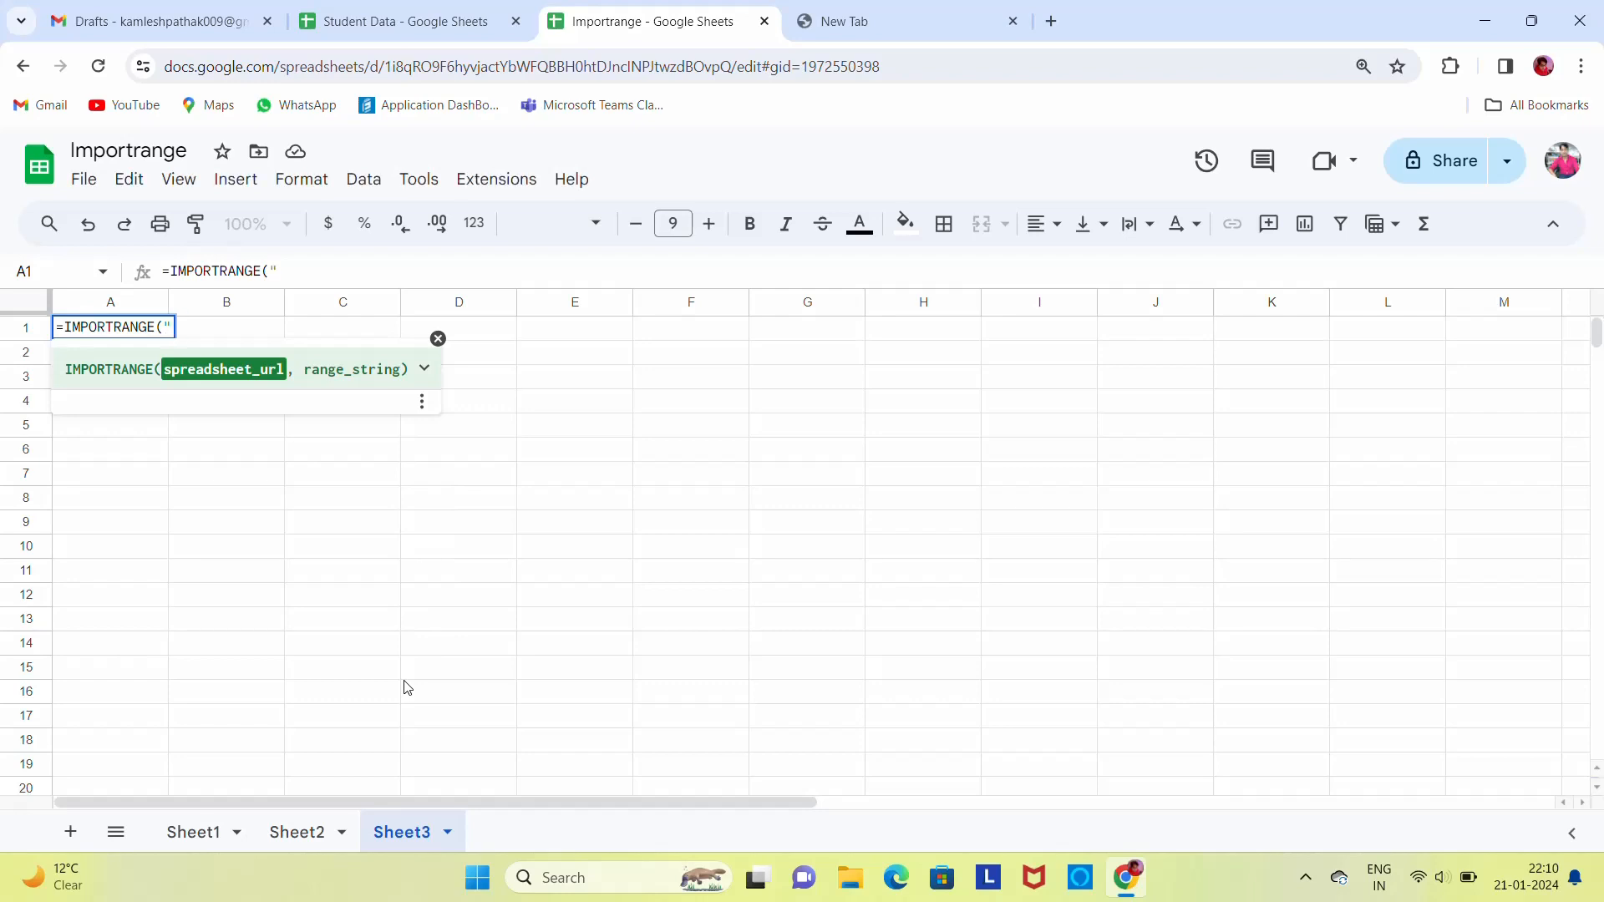
key(ctrl+v)
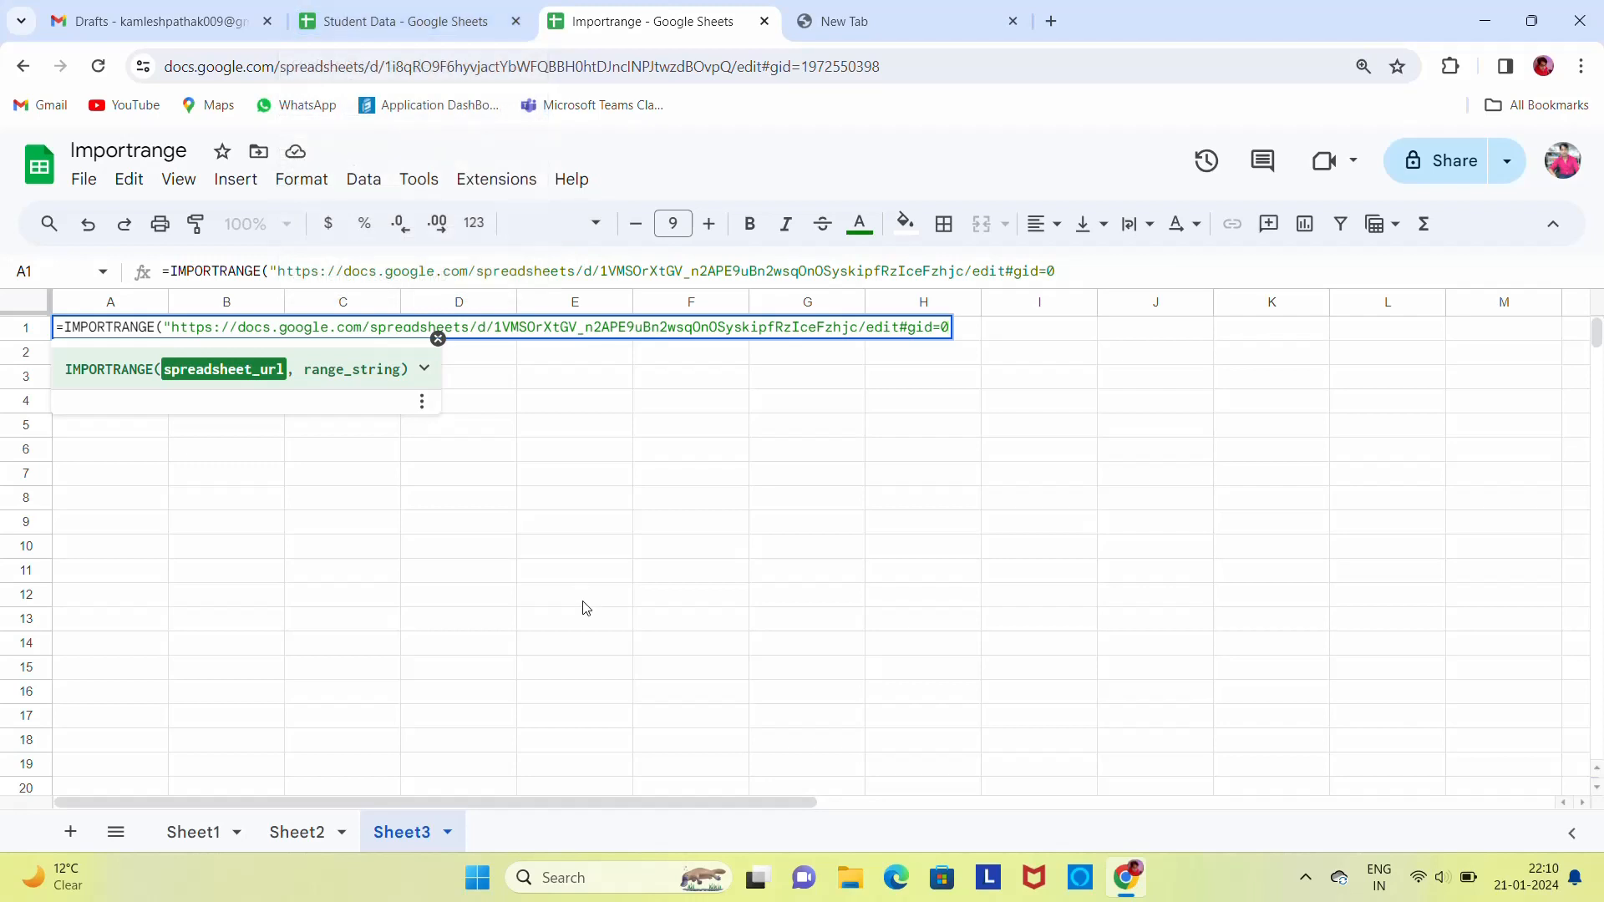
text(",)
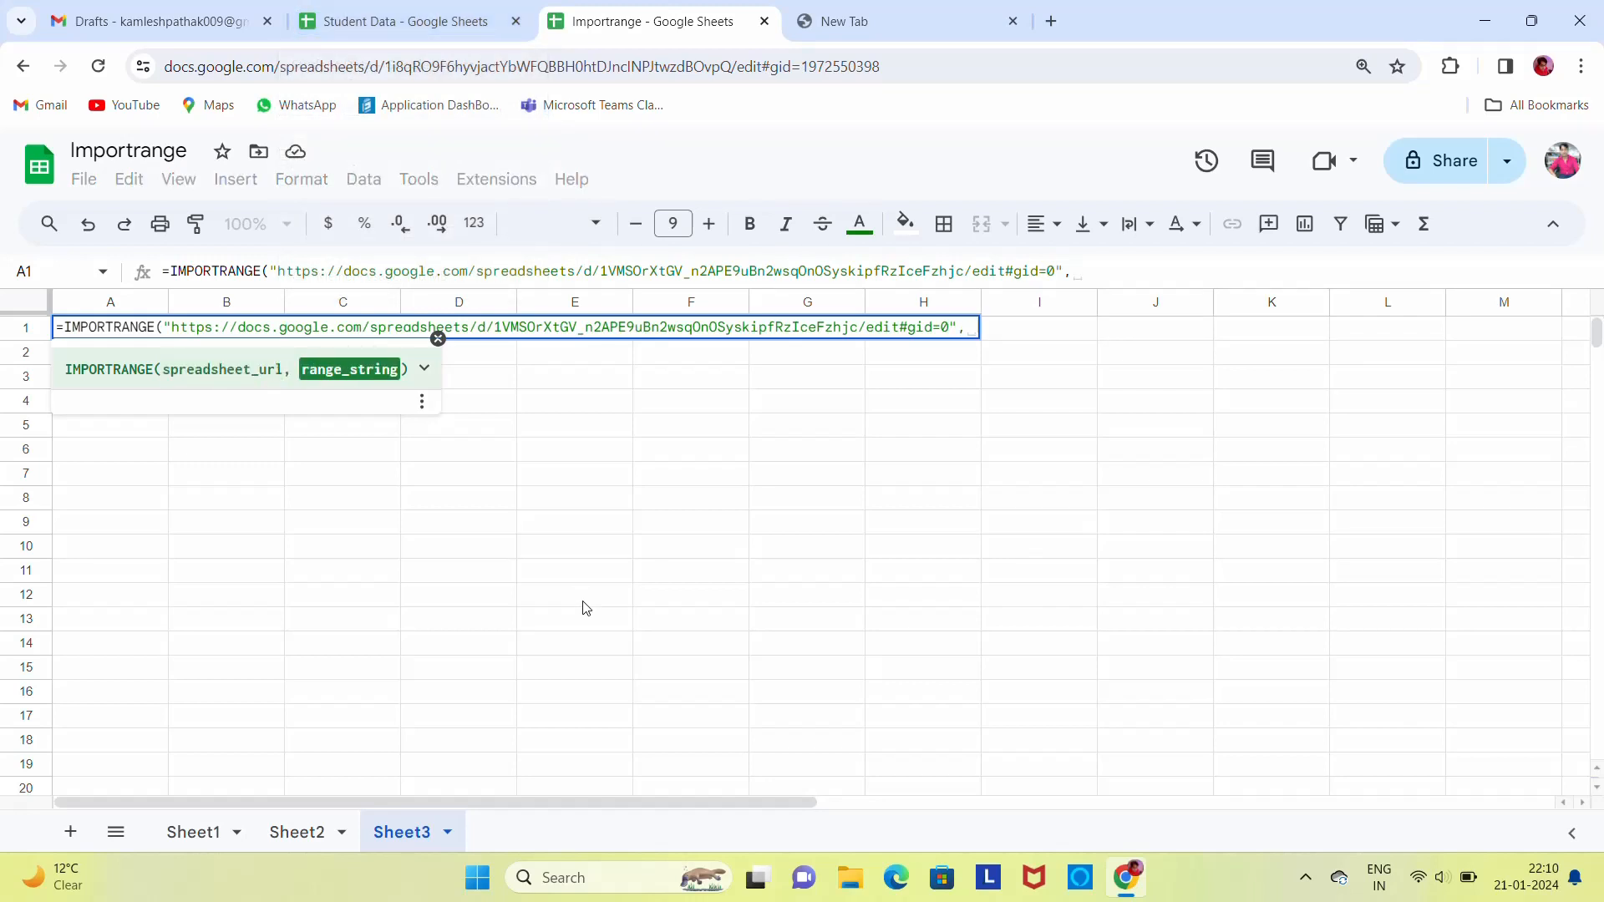
Check the sheet tab name in the Student Data spreadsheet and begin the formula's range argument in Sheet3 with "Sheet1!
click(396, 7)
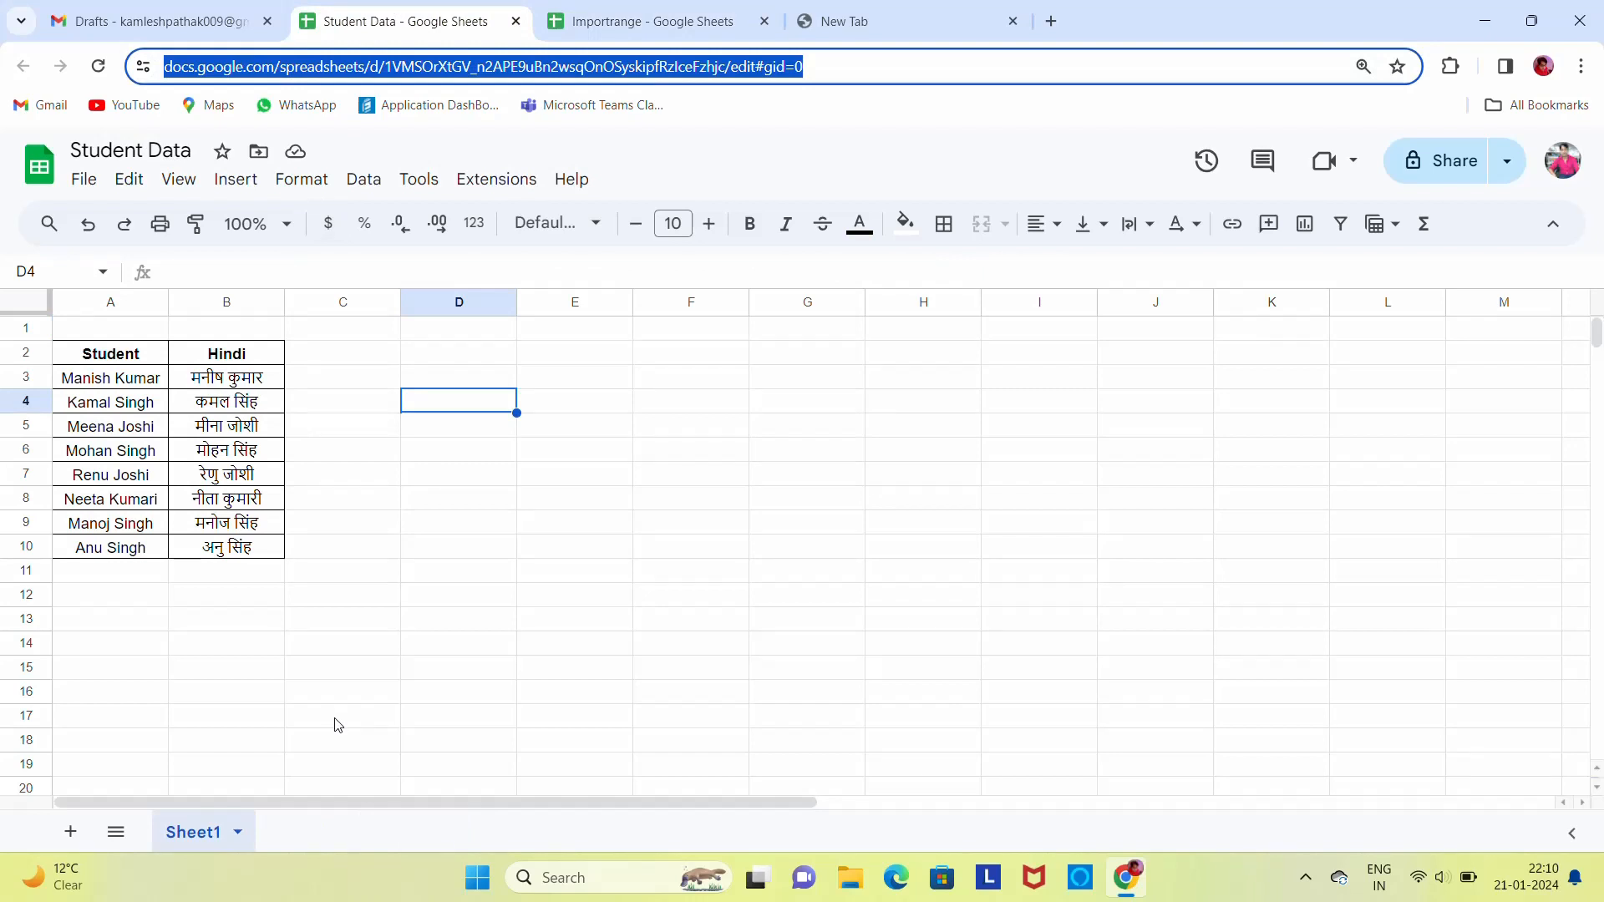
click(239, 833)
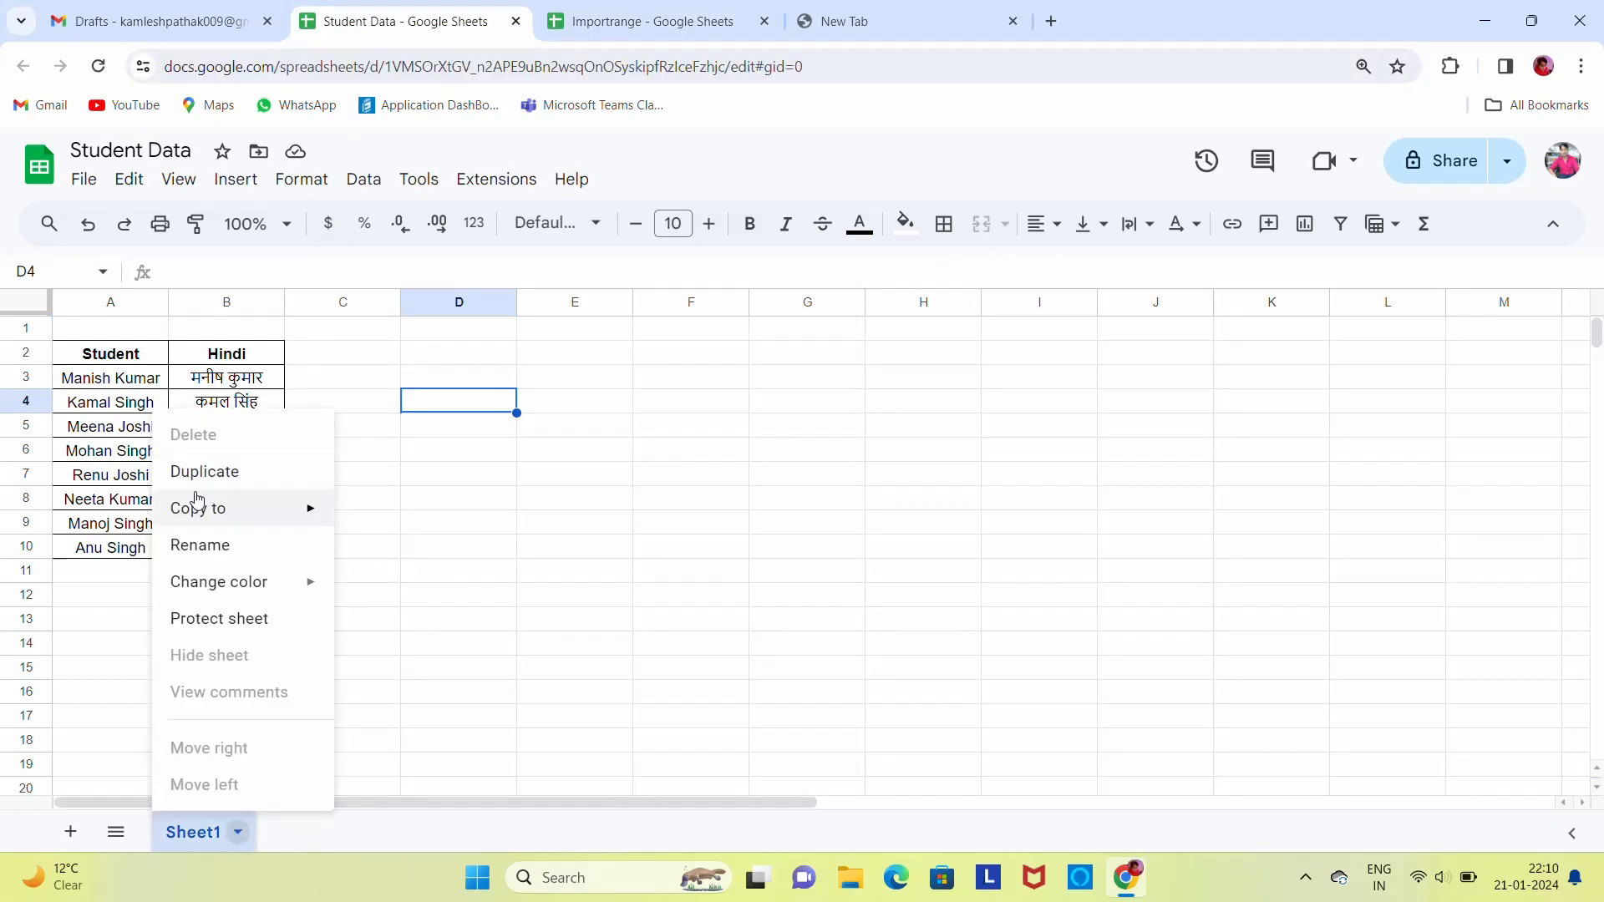
click(194, 547)
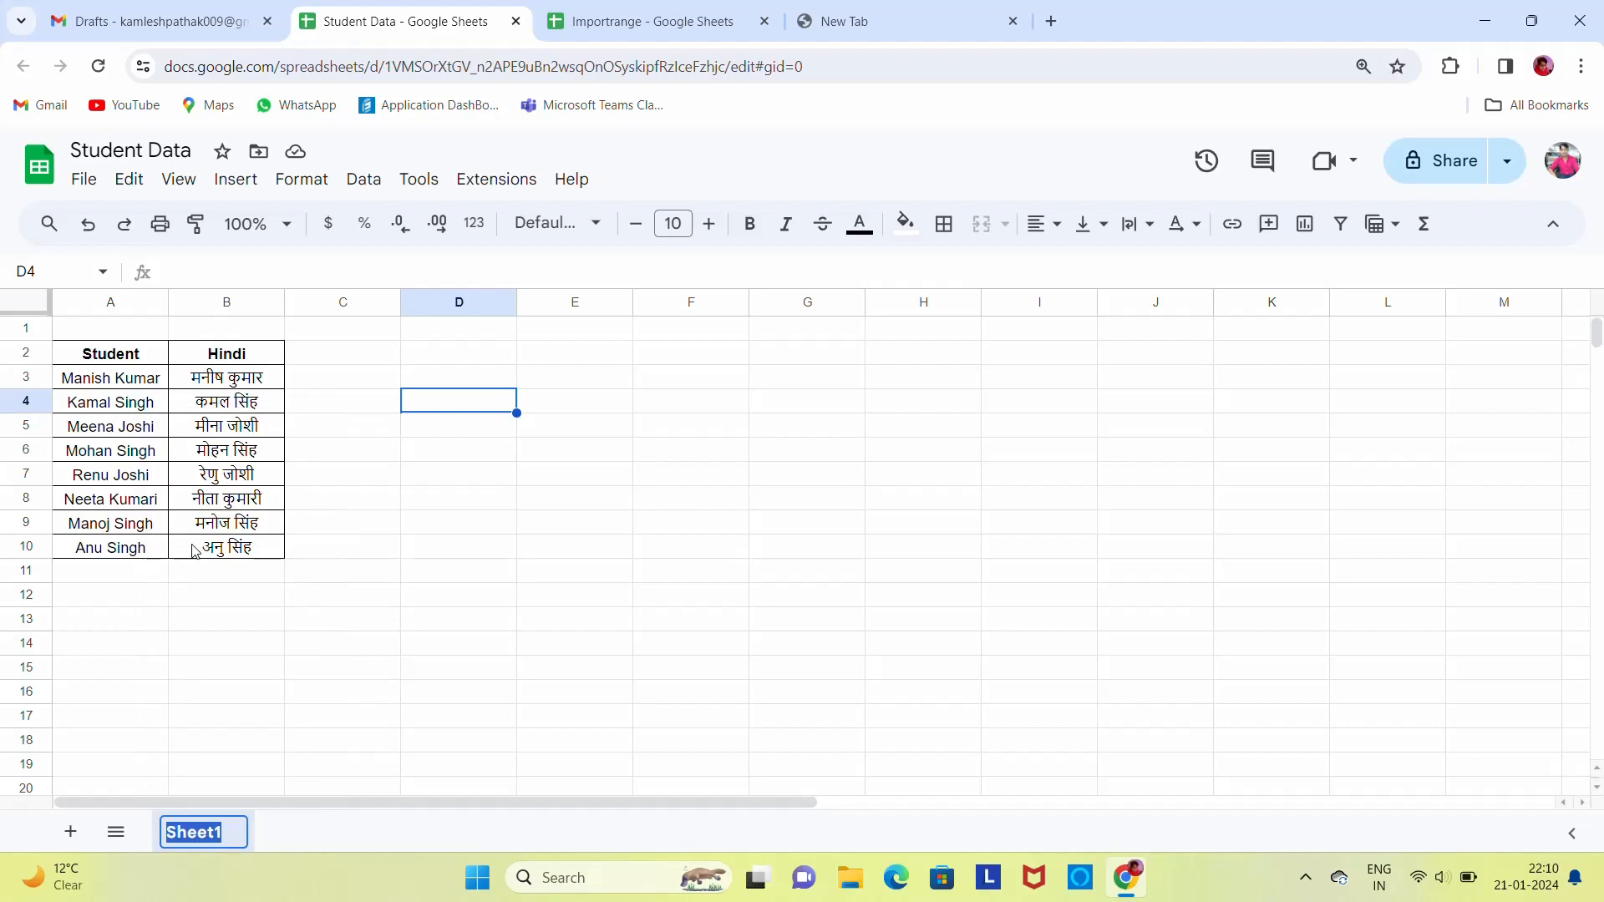
key(Escape)
click(692, 10)
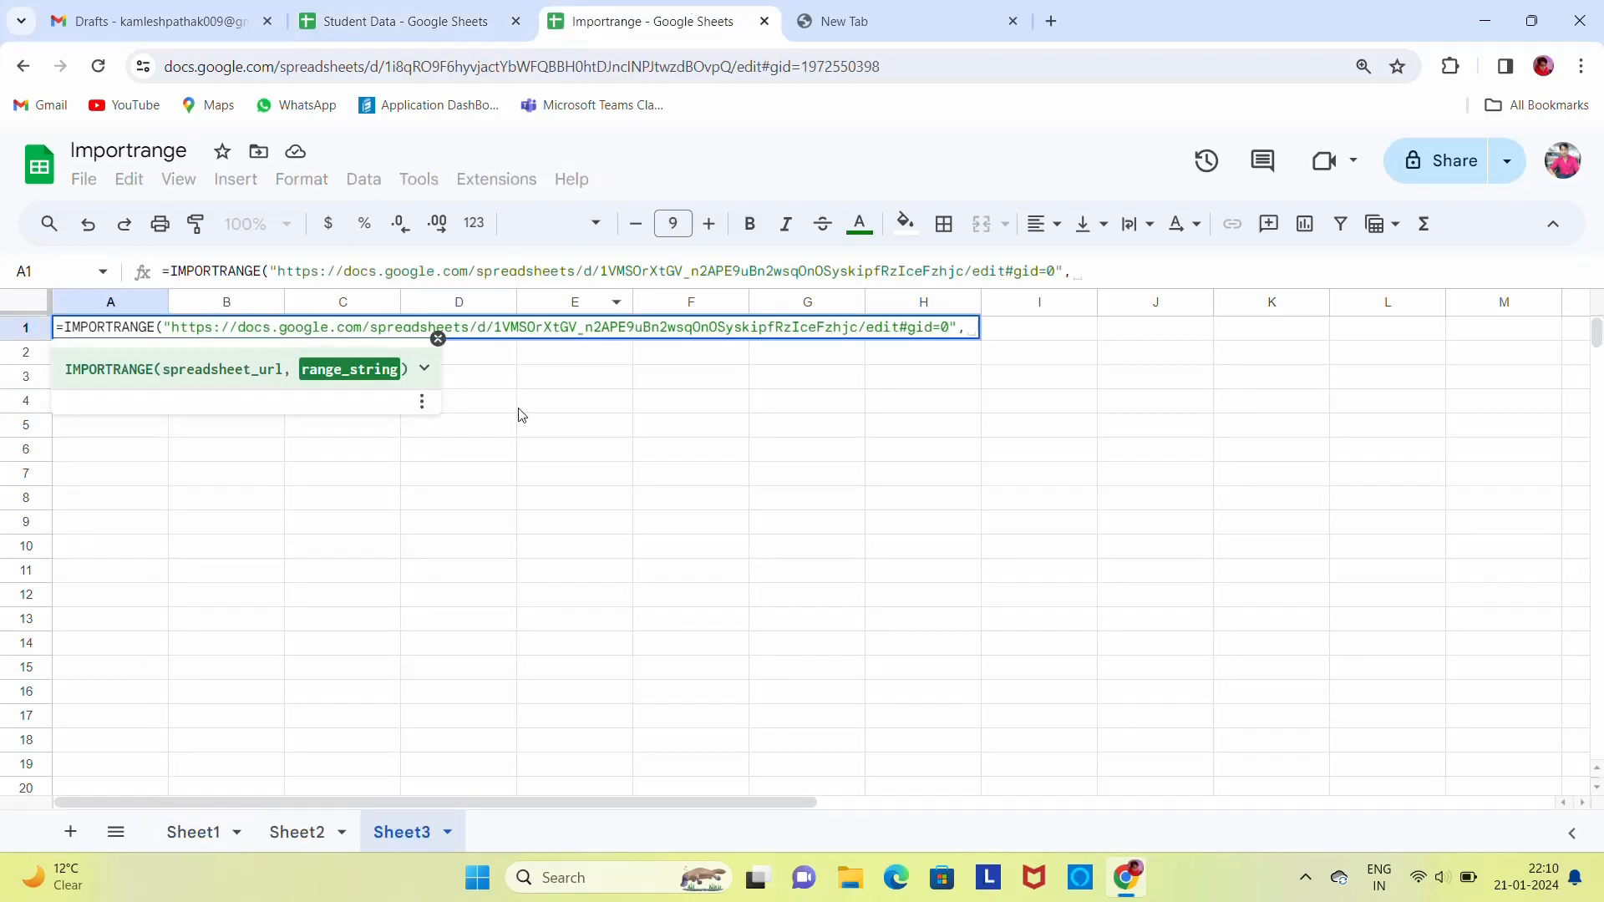
text(")
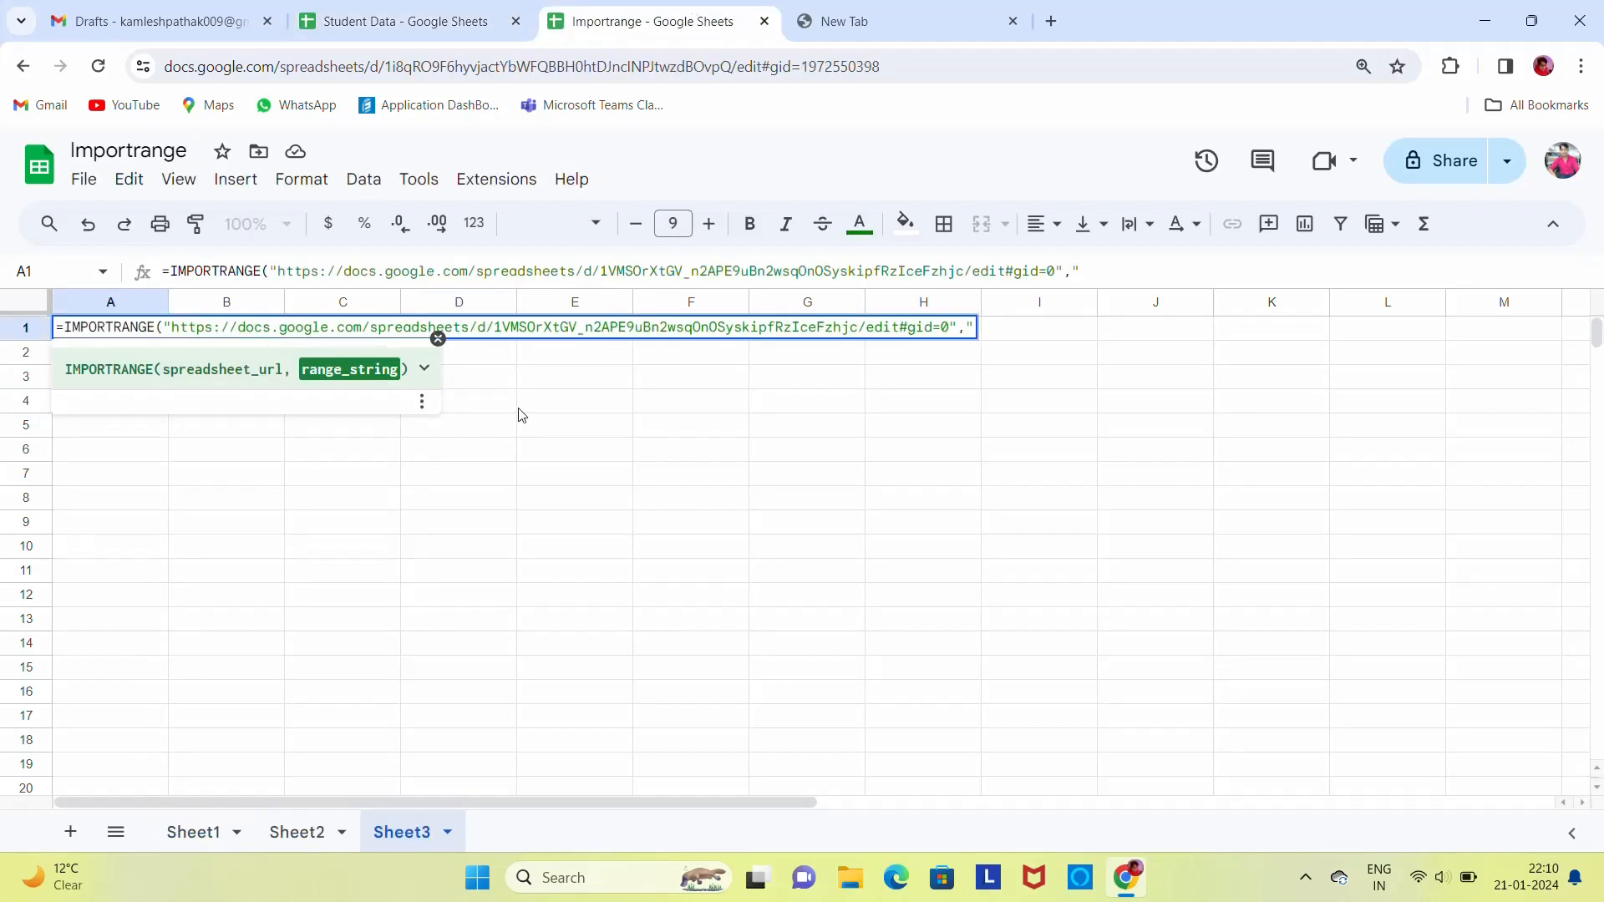
text(Sheet1)
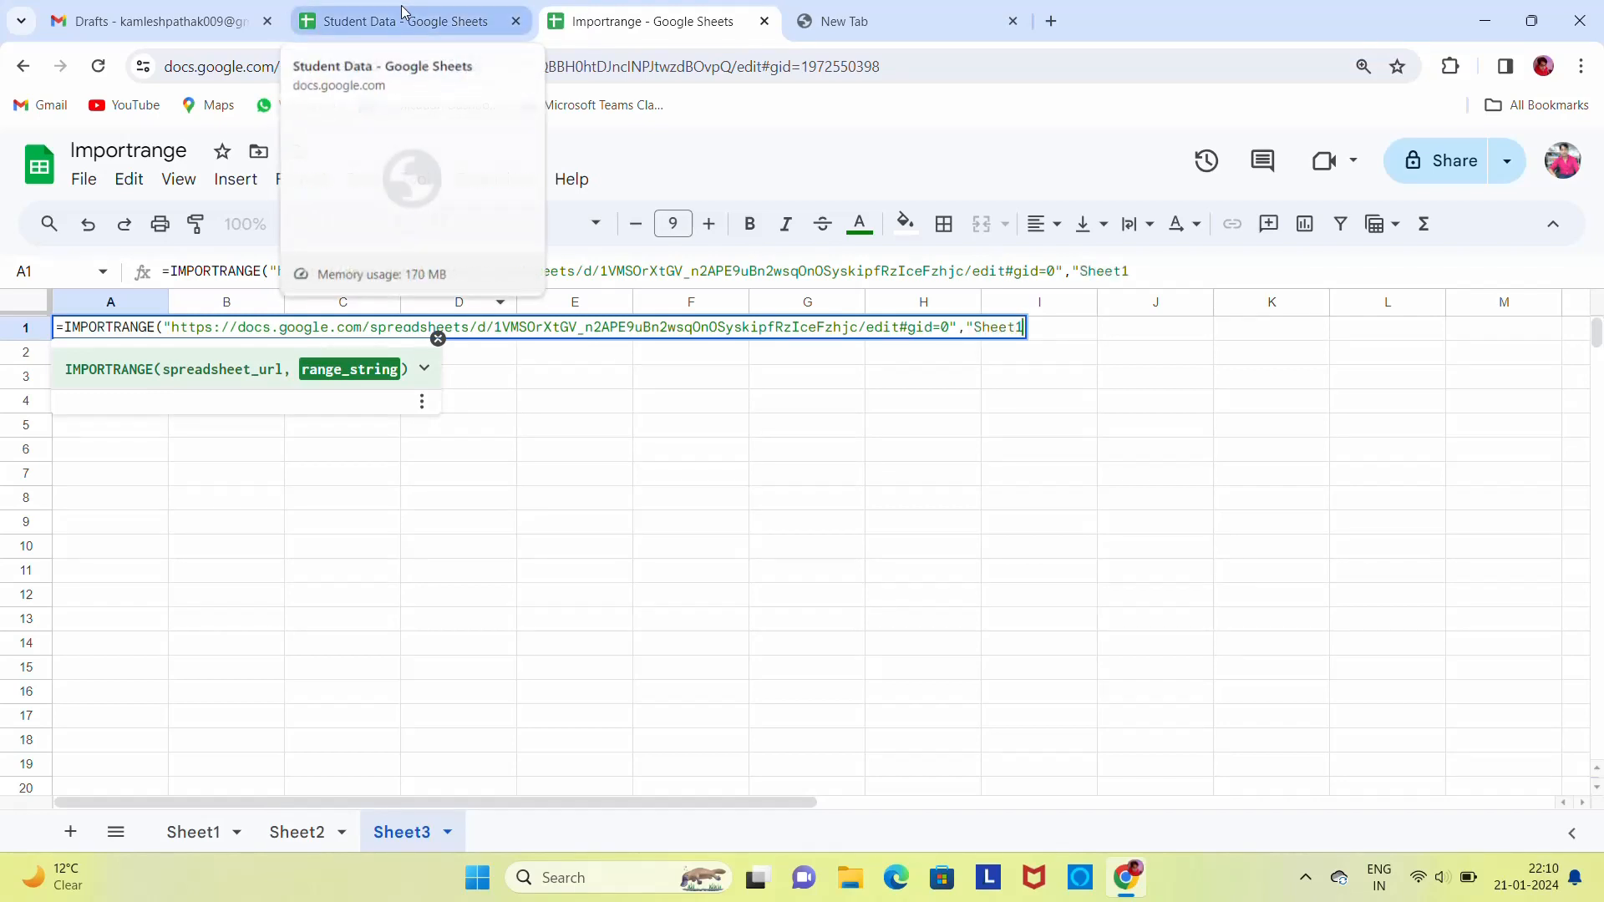
text(!)
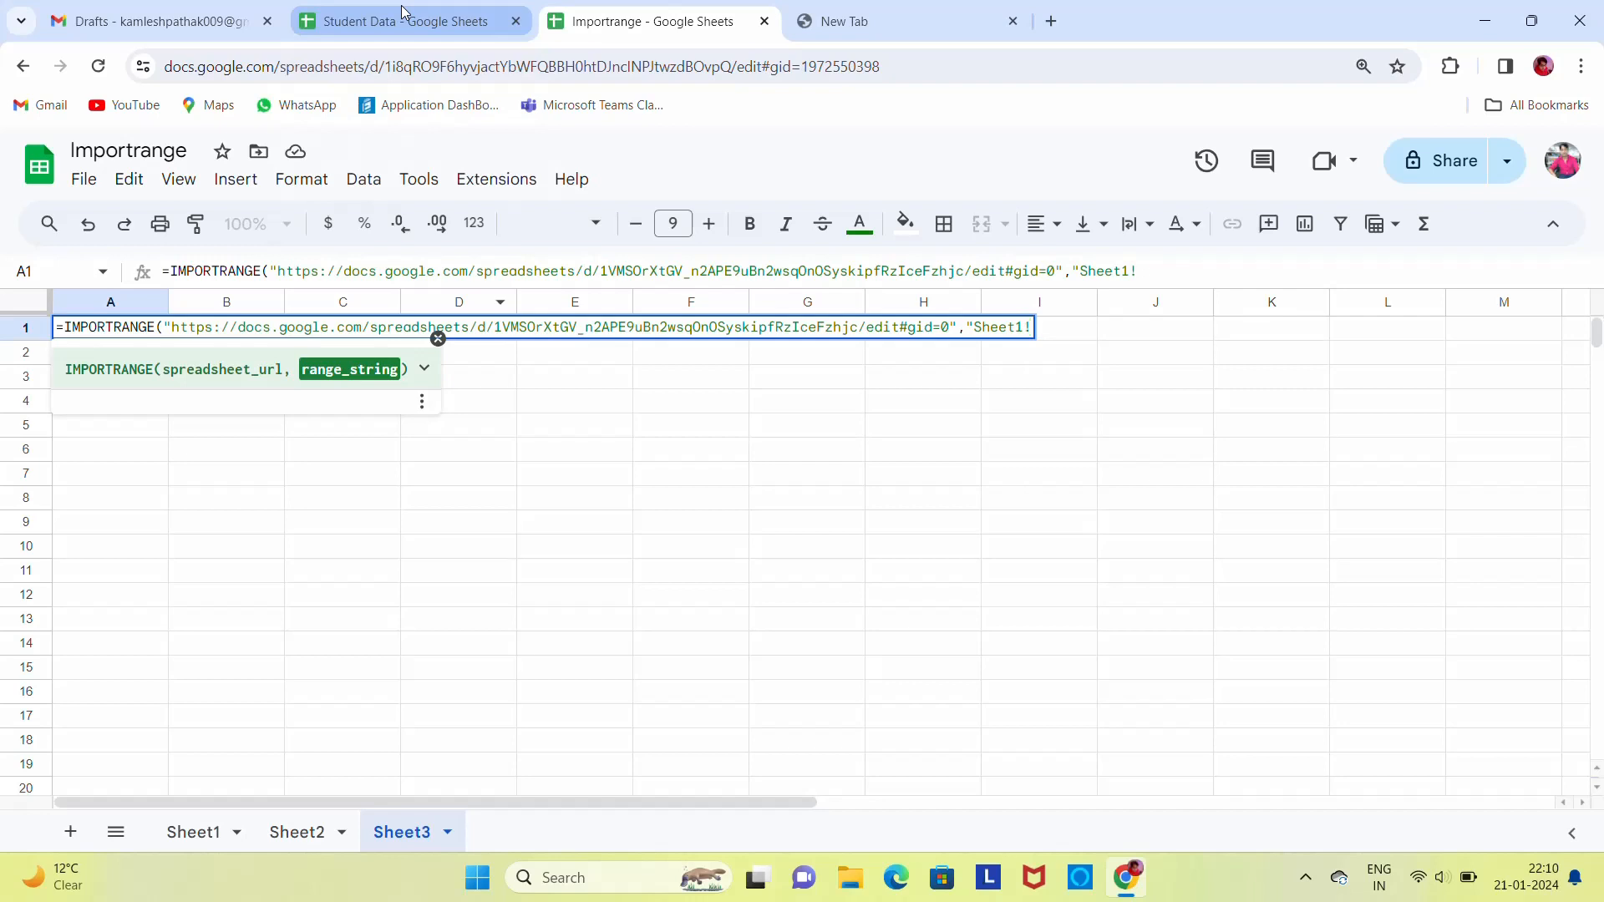
Check where the student table starts in Student Data and complete the IMPORTRANGE formula in A1 of Sheet3 with the range A2:B
click(402, 12)
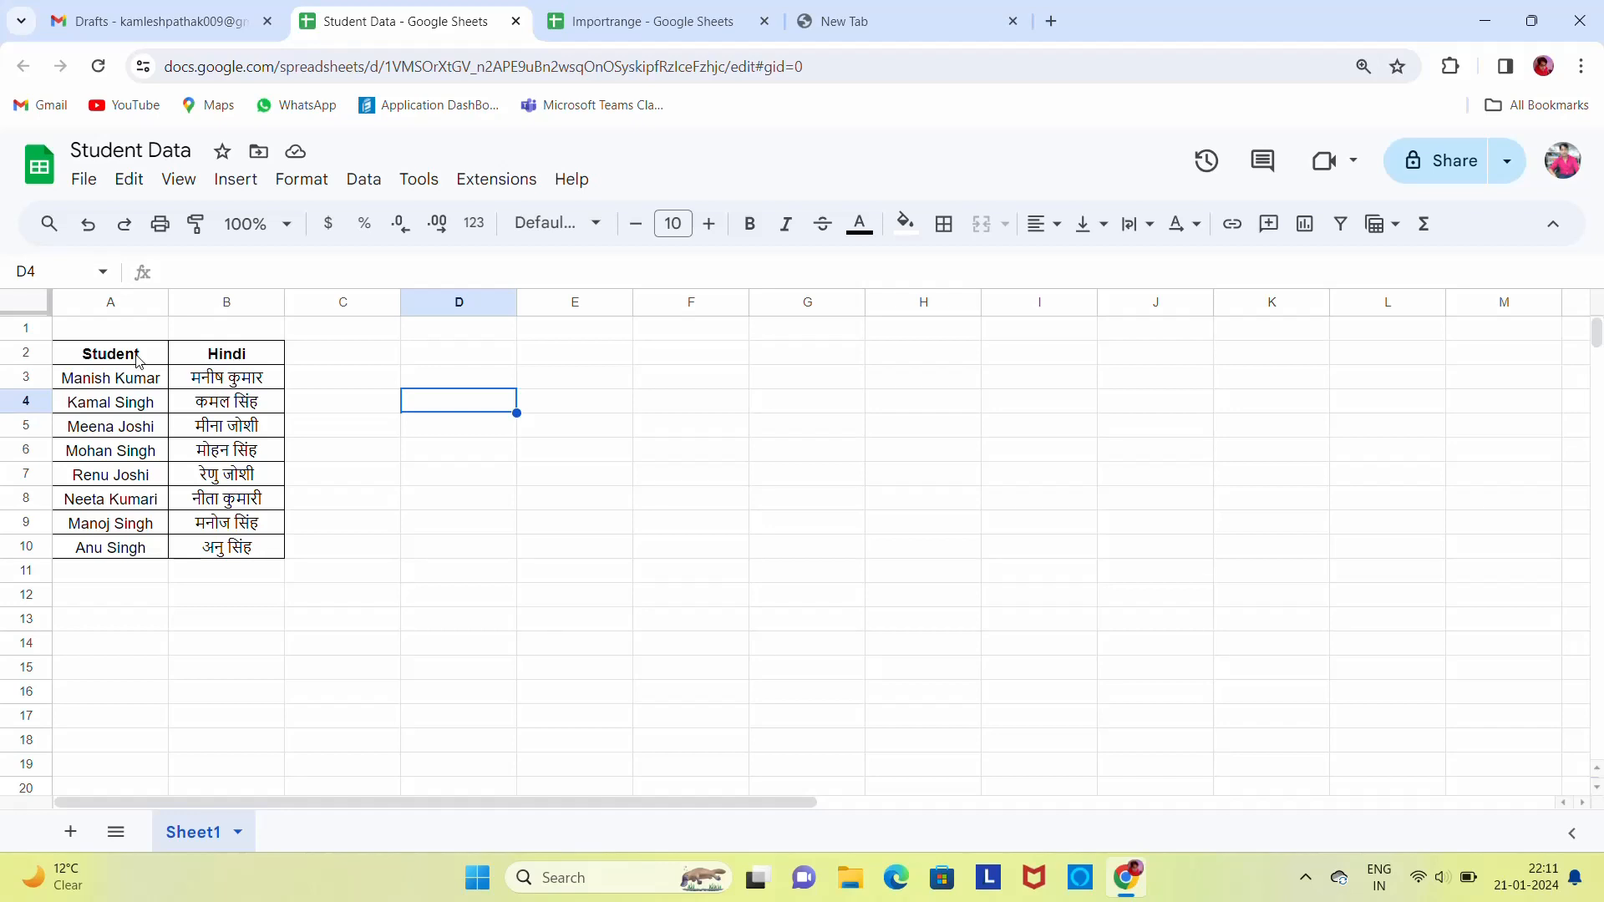
click(604, 6)
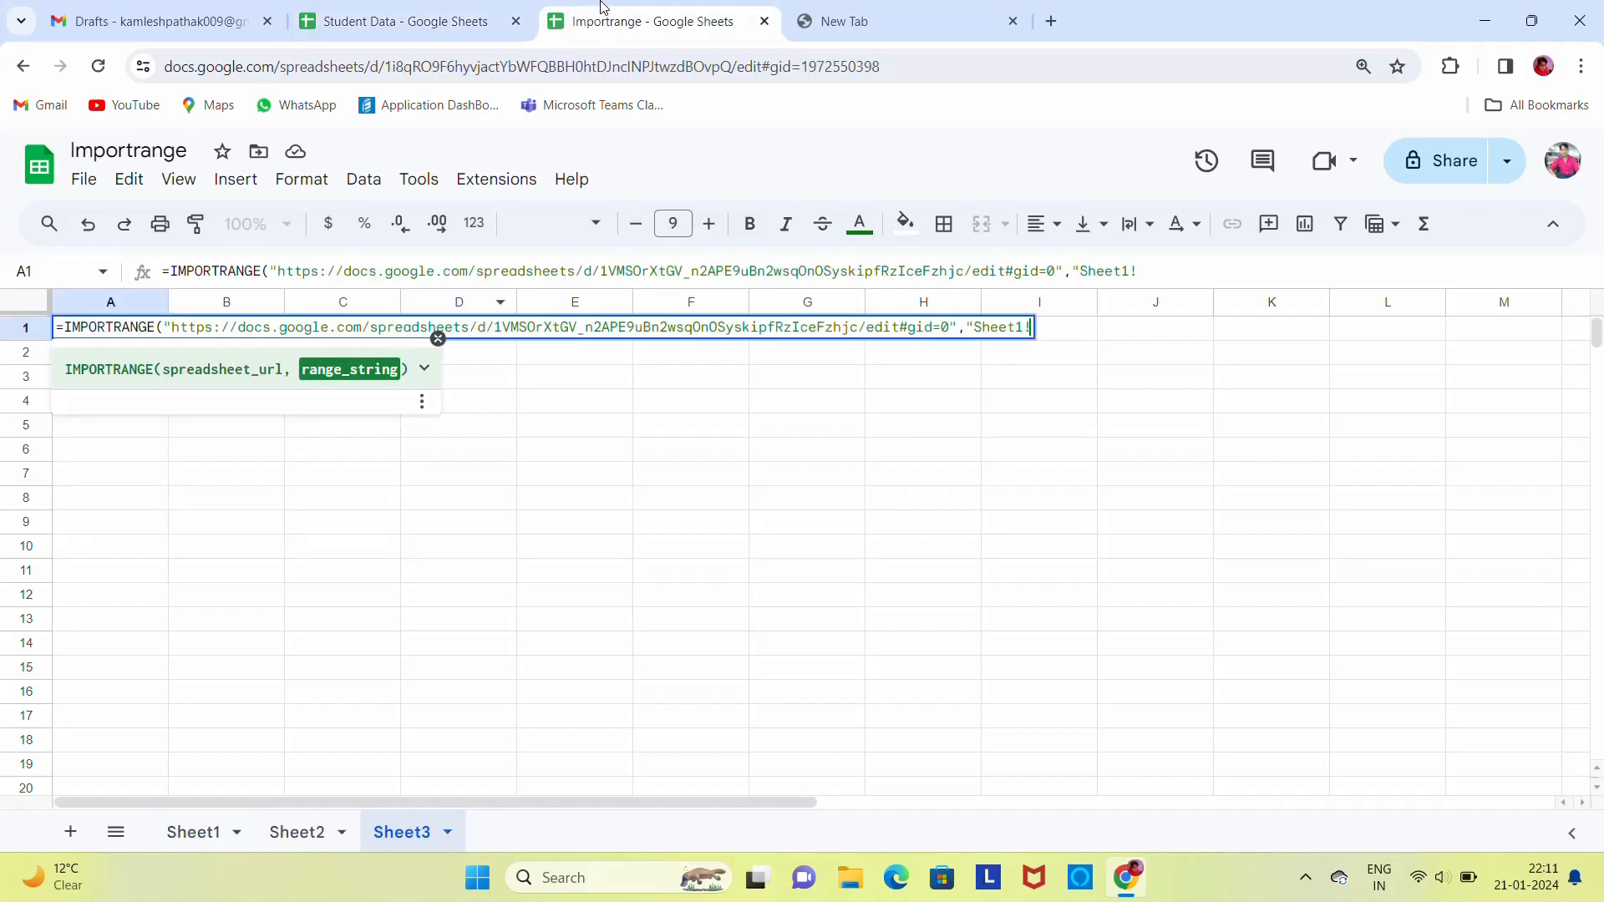
text(A2)
text(:)
text(E)
text(")
text())
key(Return)
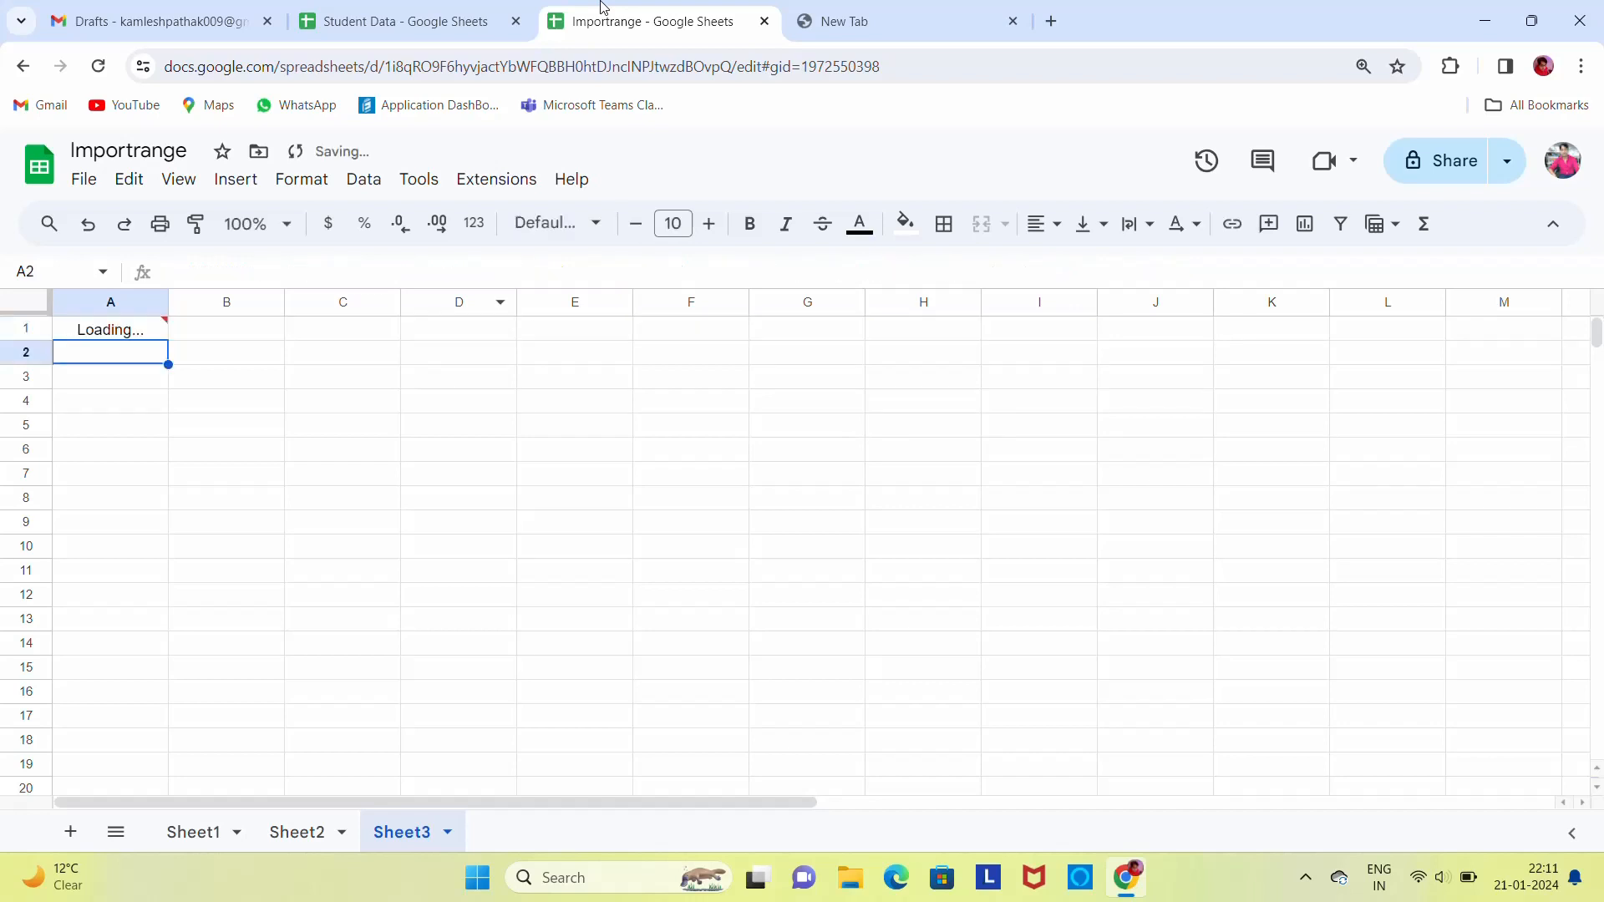
key(Up)
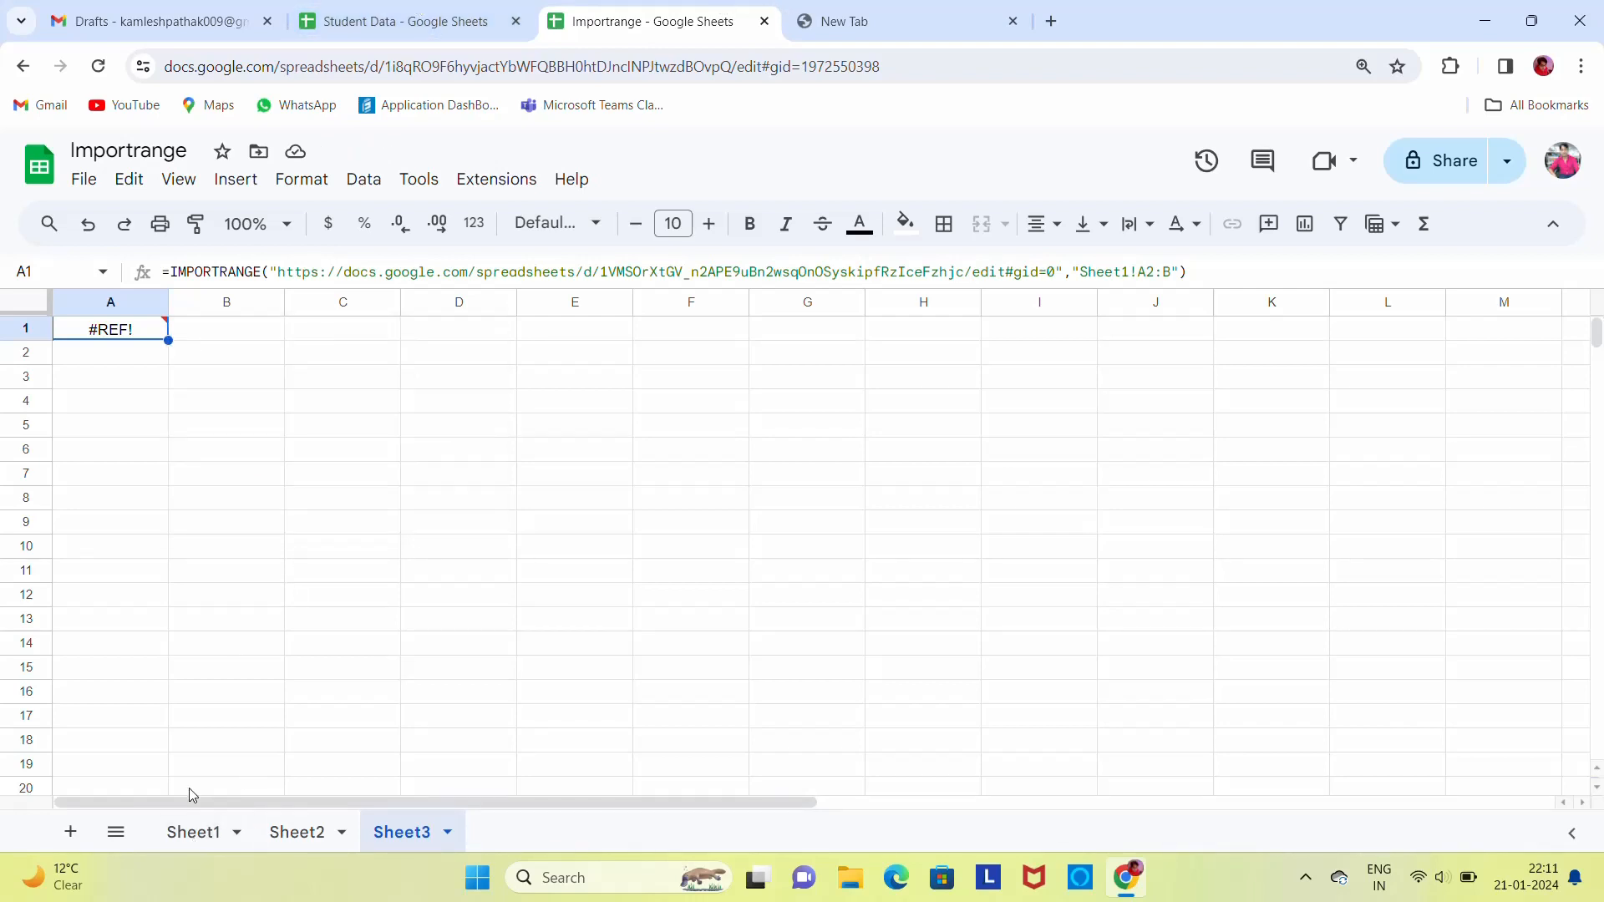
Review Sheet1 and Sheet2 of the Importrange file and the source table in the Student Data spreadsheet
click(195, 832)
click(295, 834)
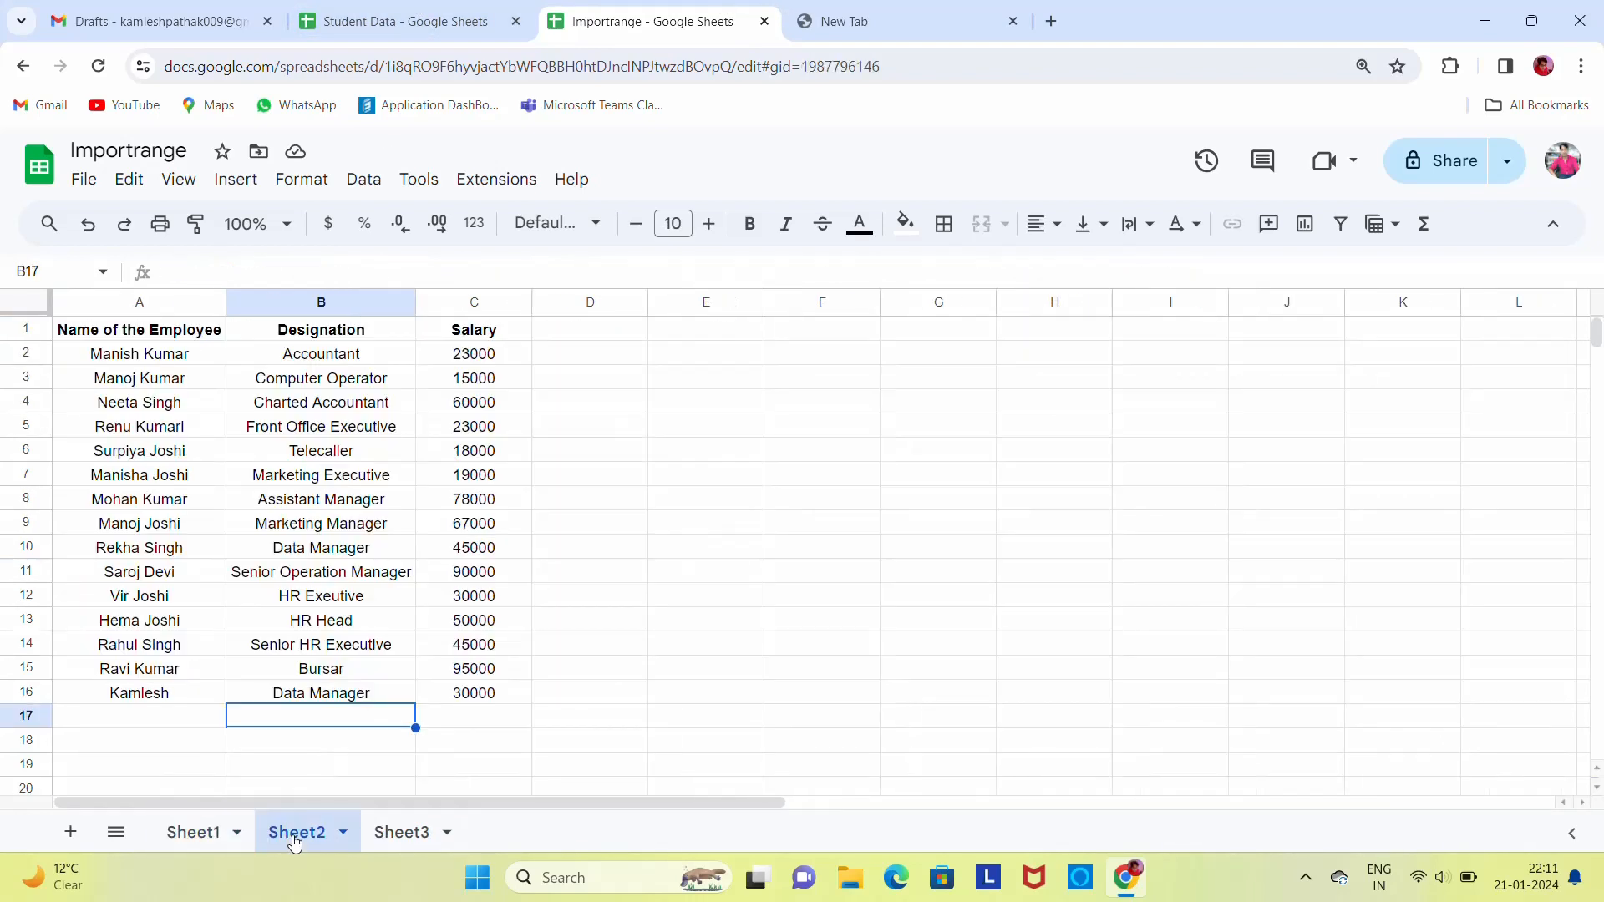
click(198, 834)
click(402, 834)
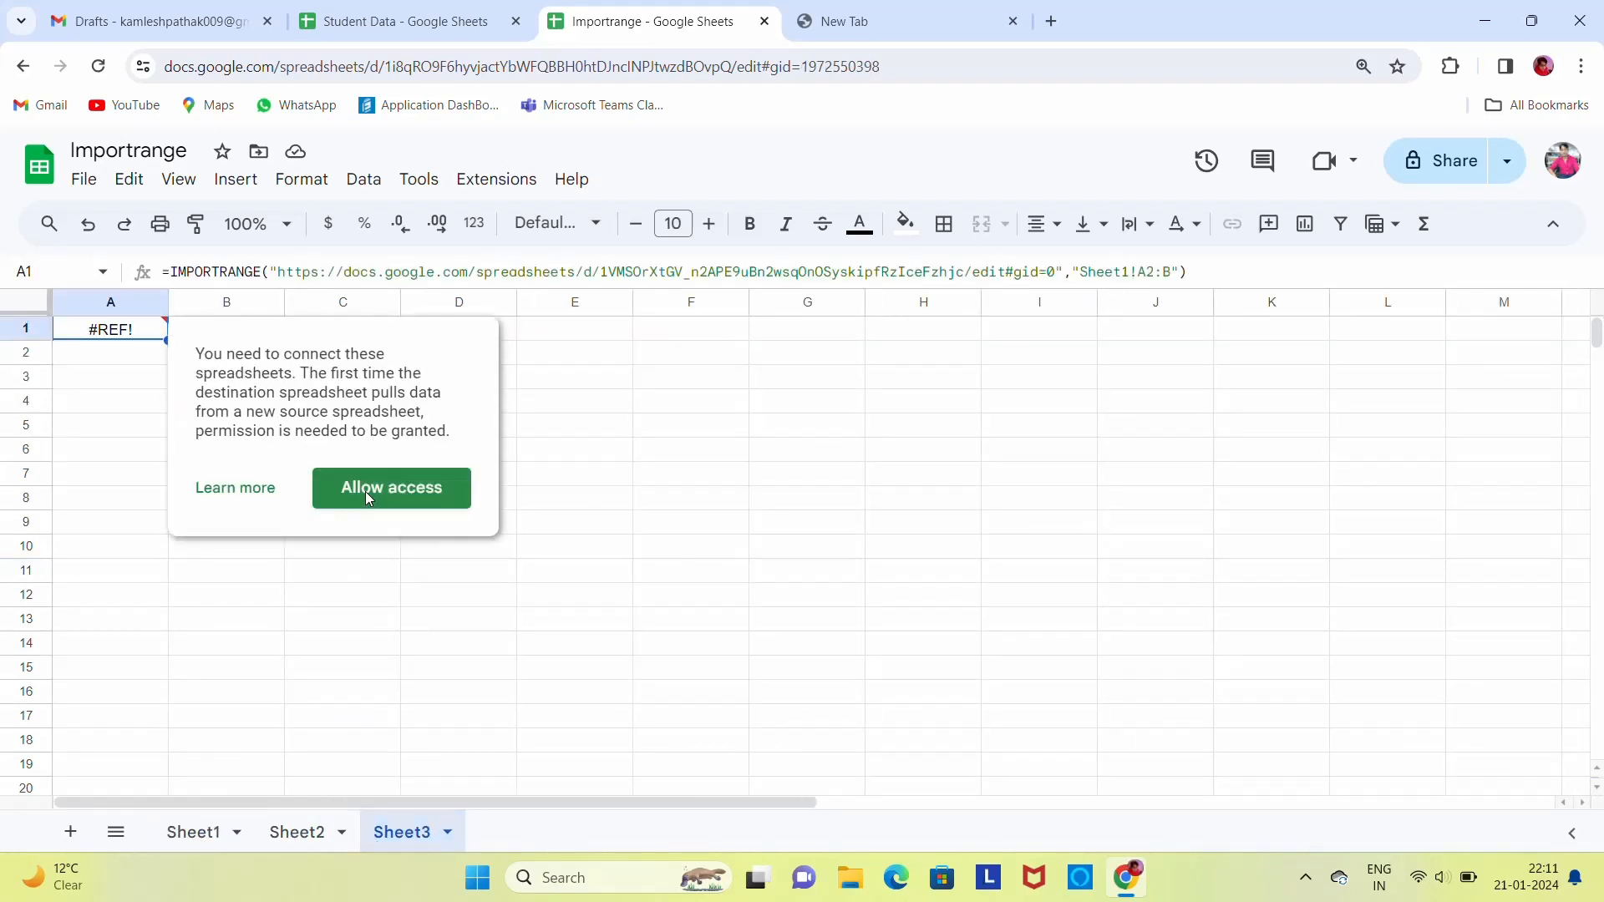
click(388, 11)
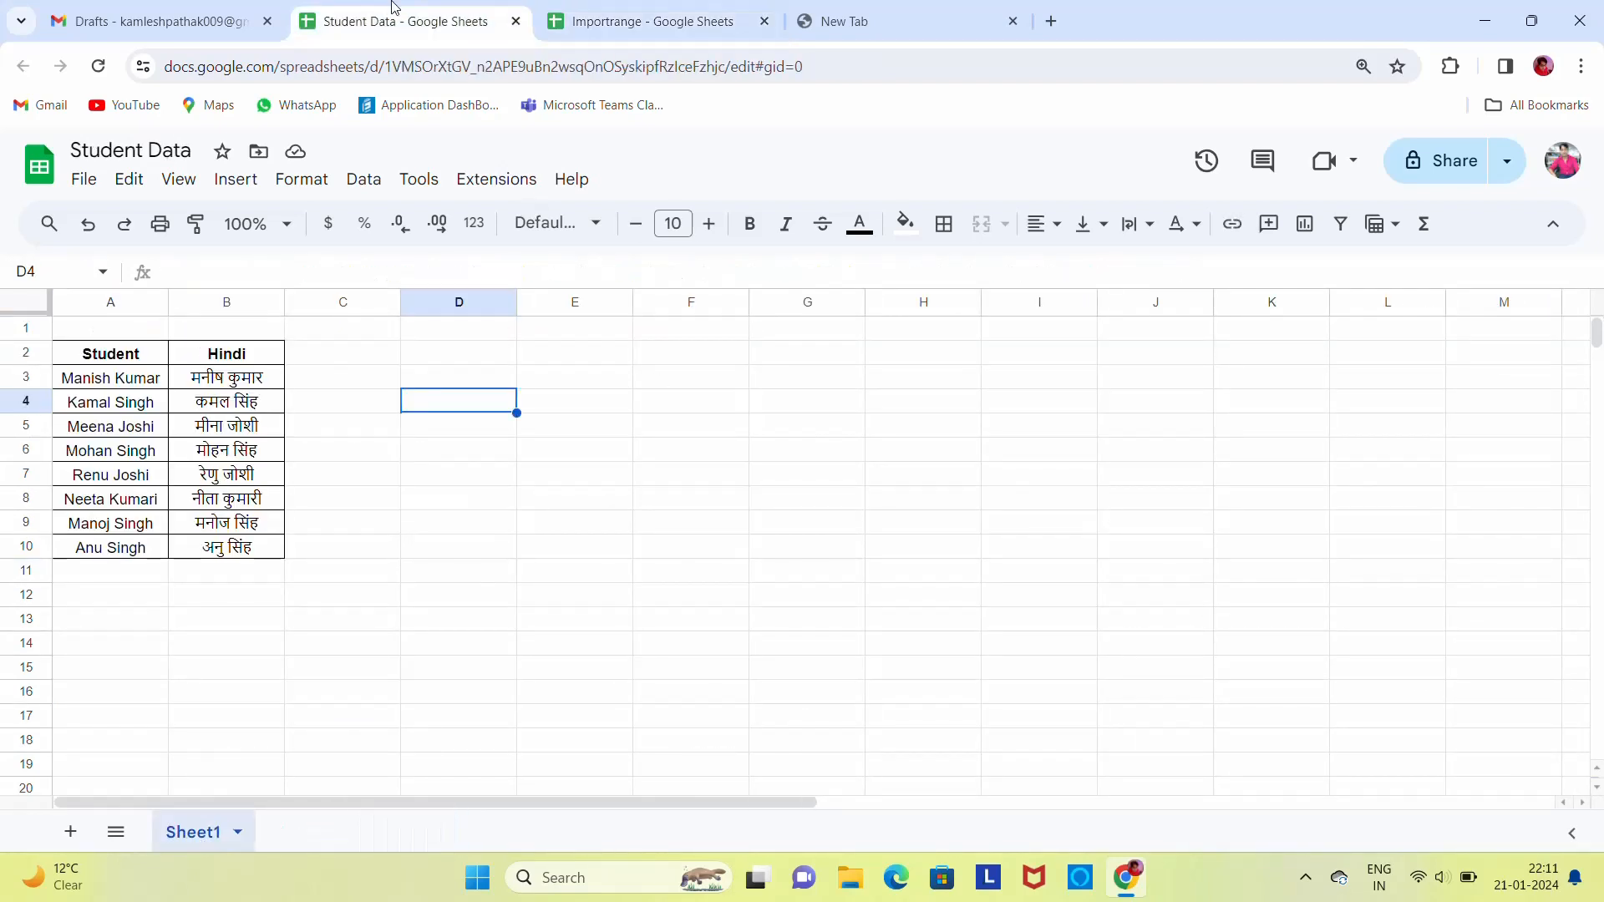
click(710, 10)
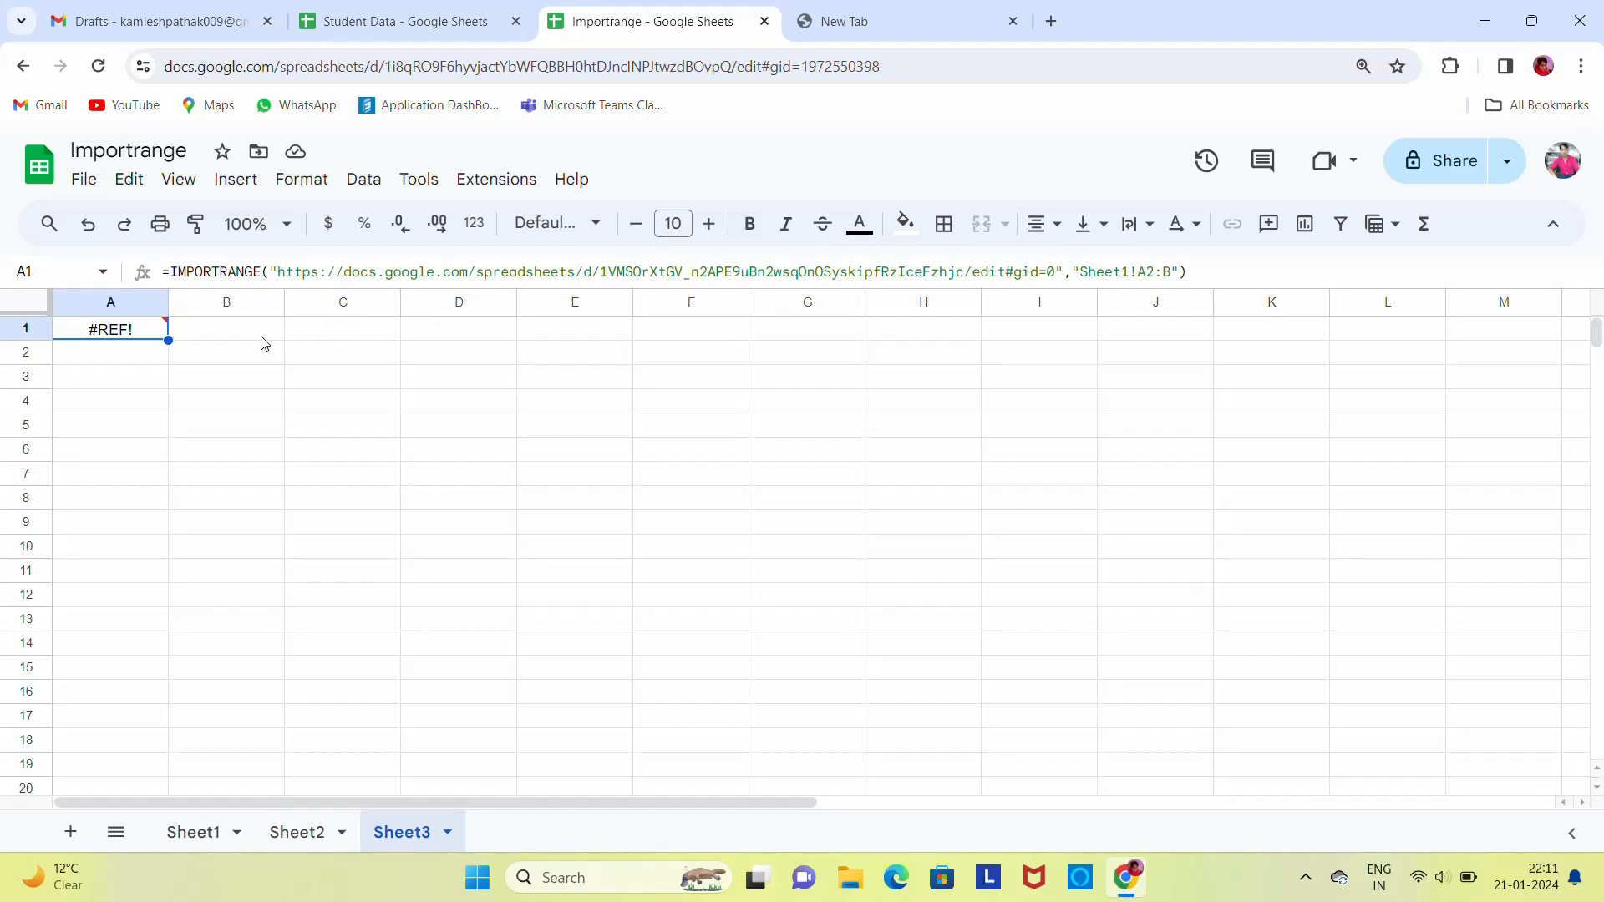
click(372, 9)
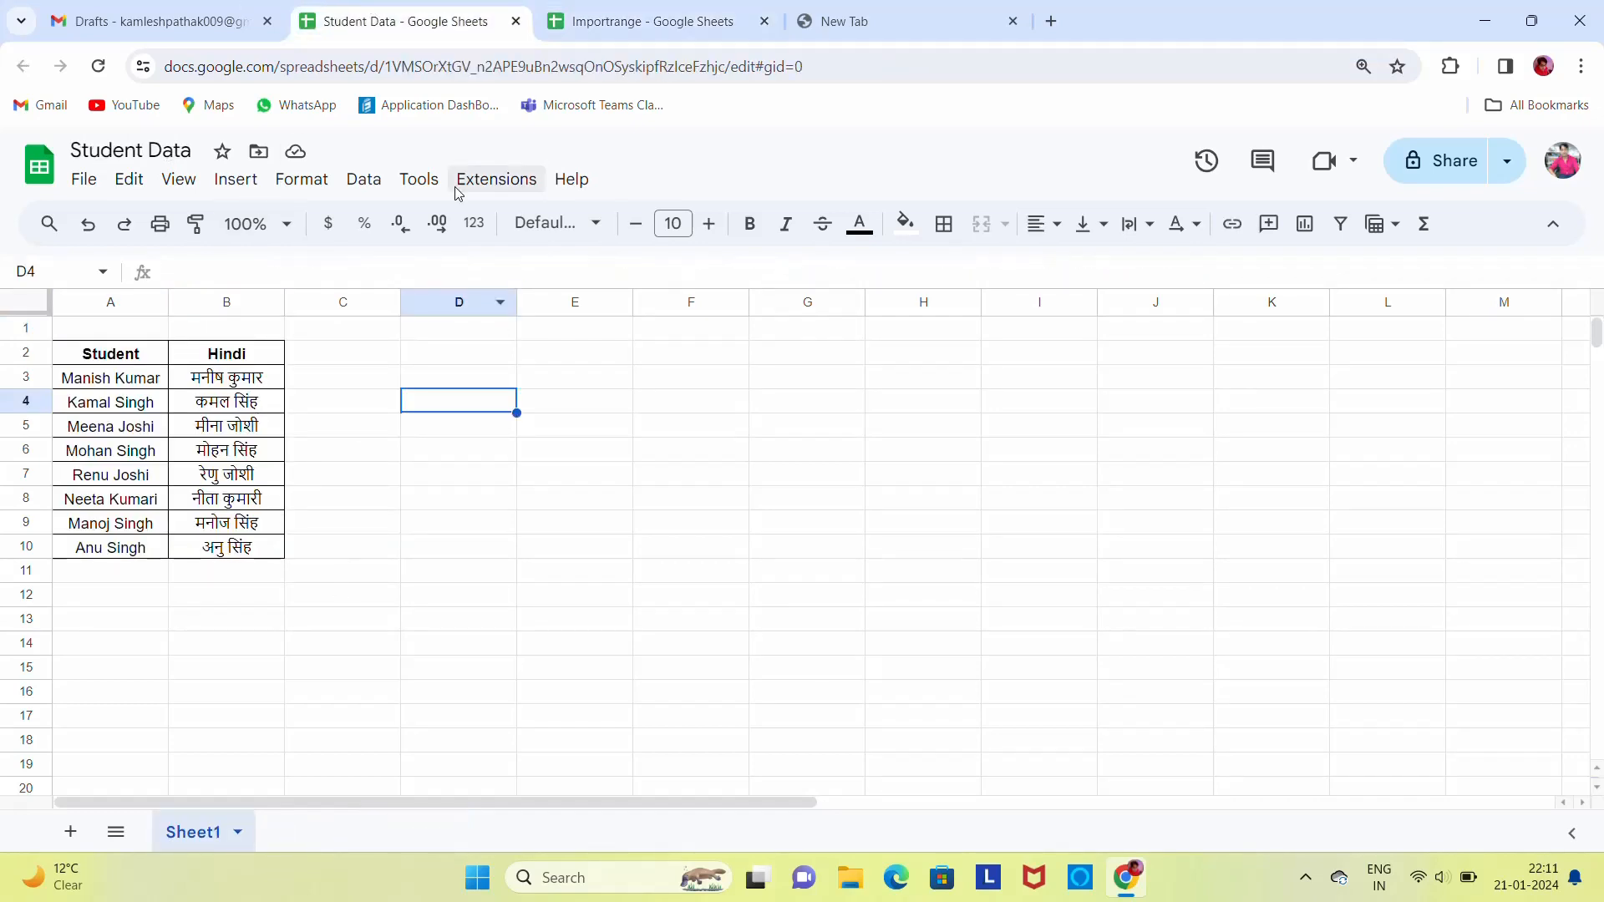
click(628, 8)
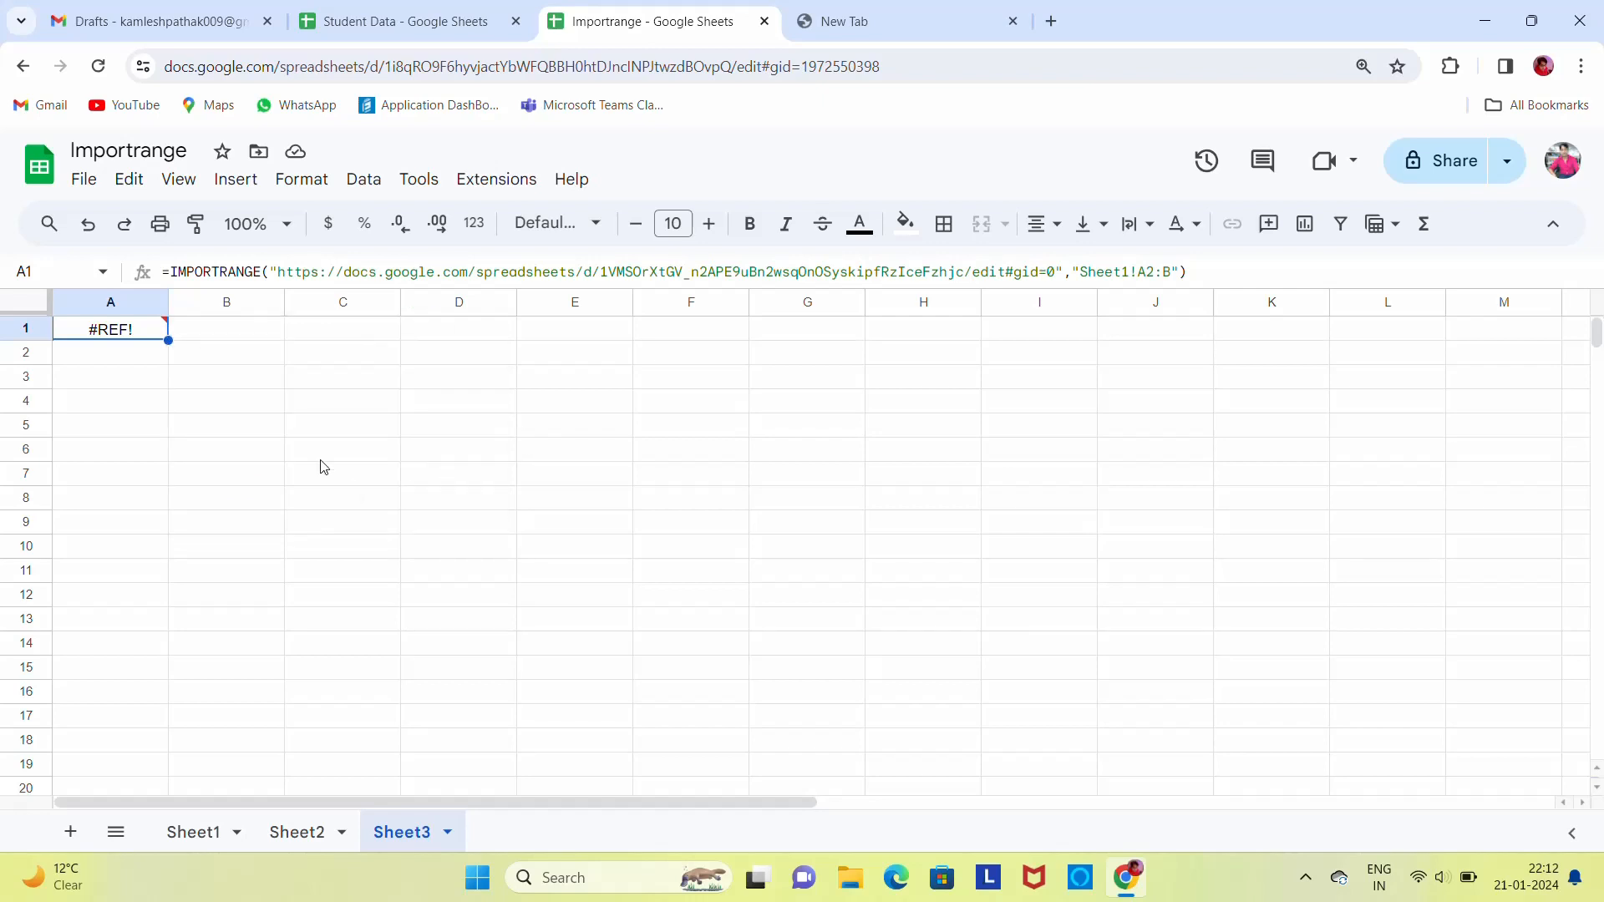
Allow the A1 import in Sheet3 access to the Student Data spreadsheet and move the Importrange file into its own maximized browser window
mouse_move(103, 329)
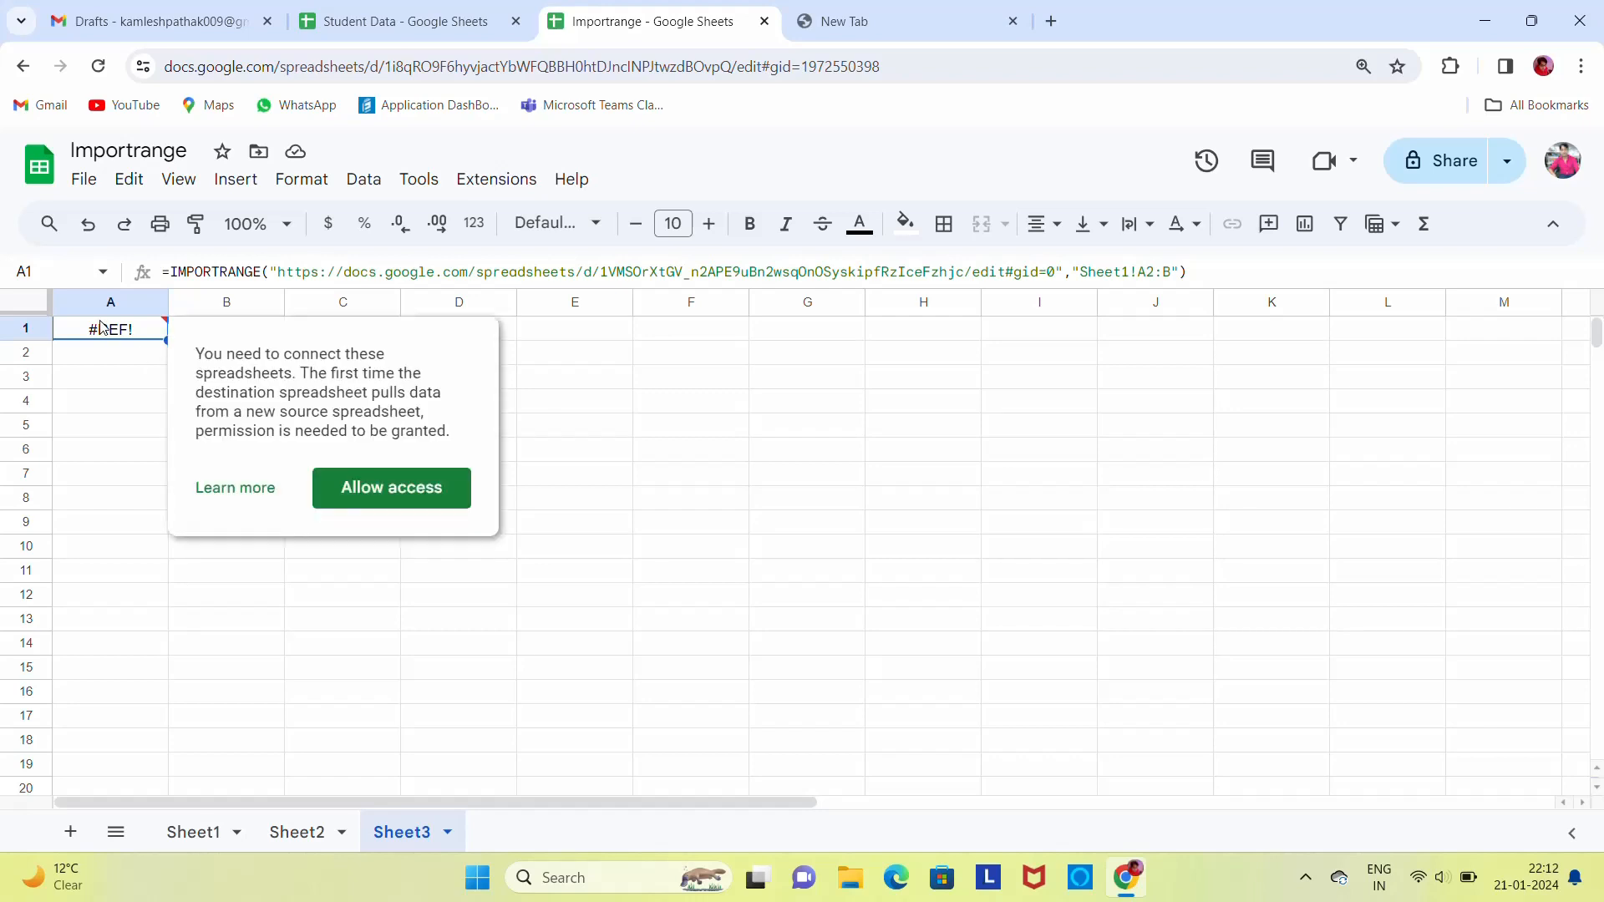
click(358, 492)
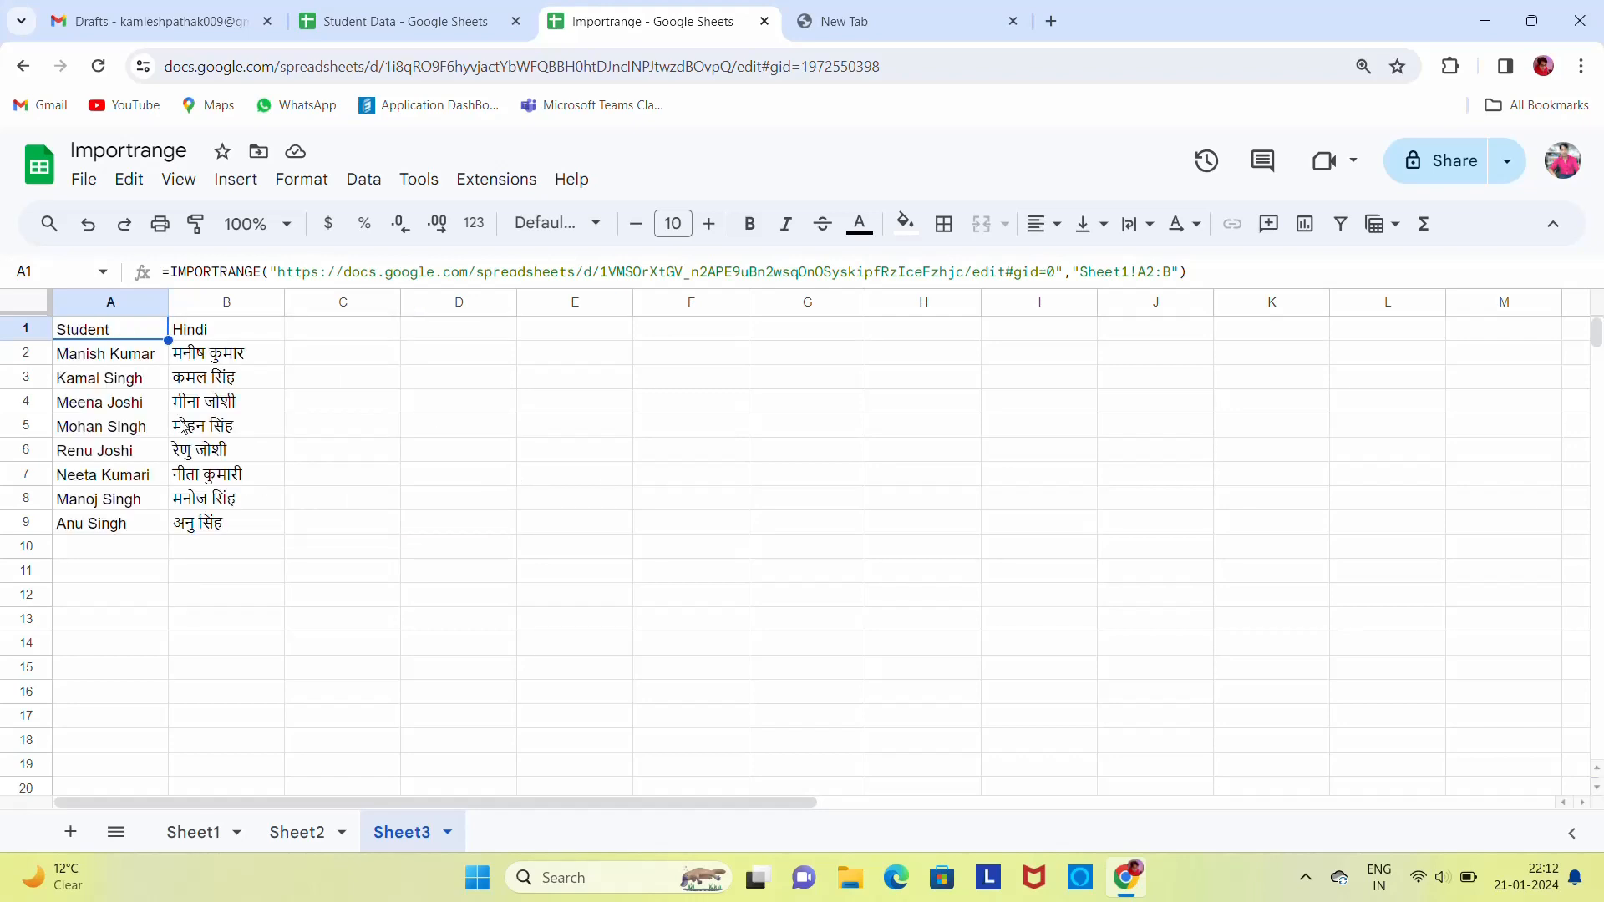
click(408, 8)
drag(628, 10, 110, 377)
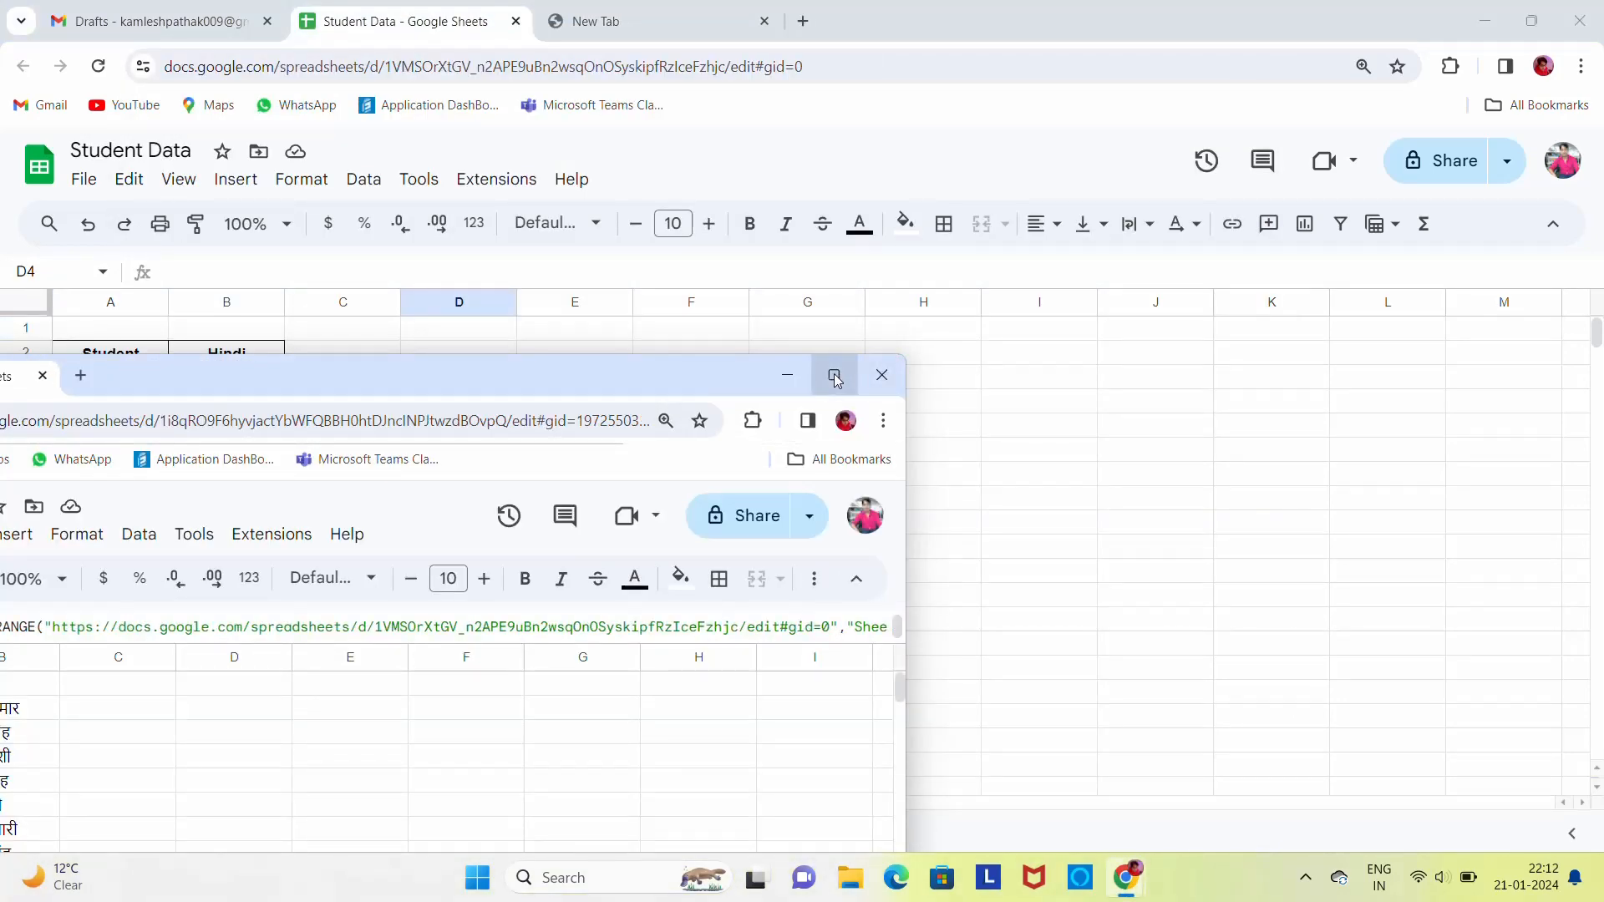
click(833, 375)
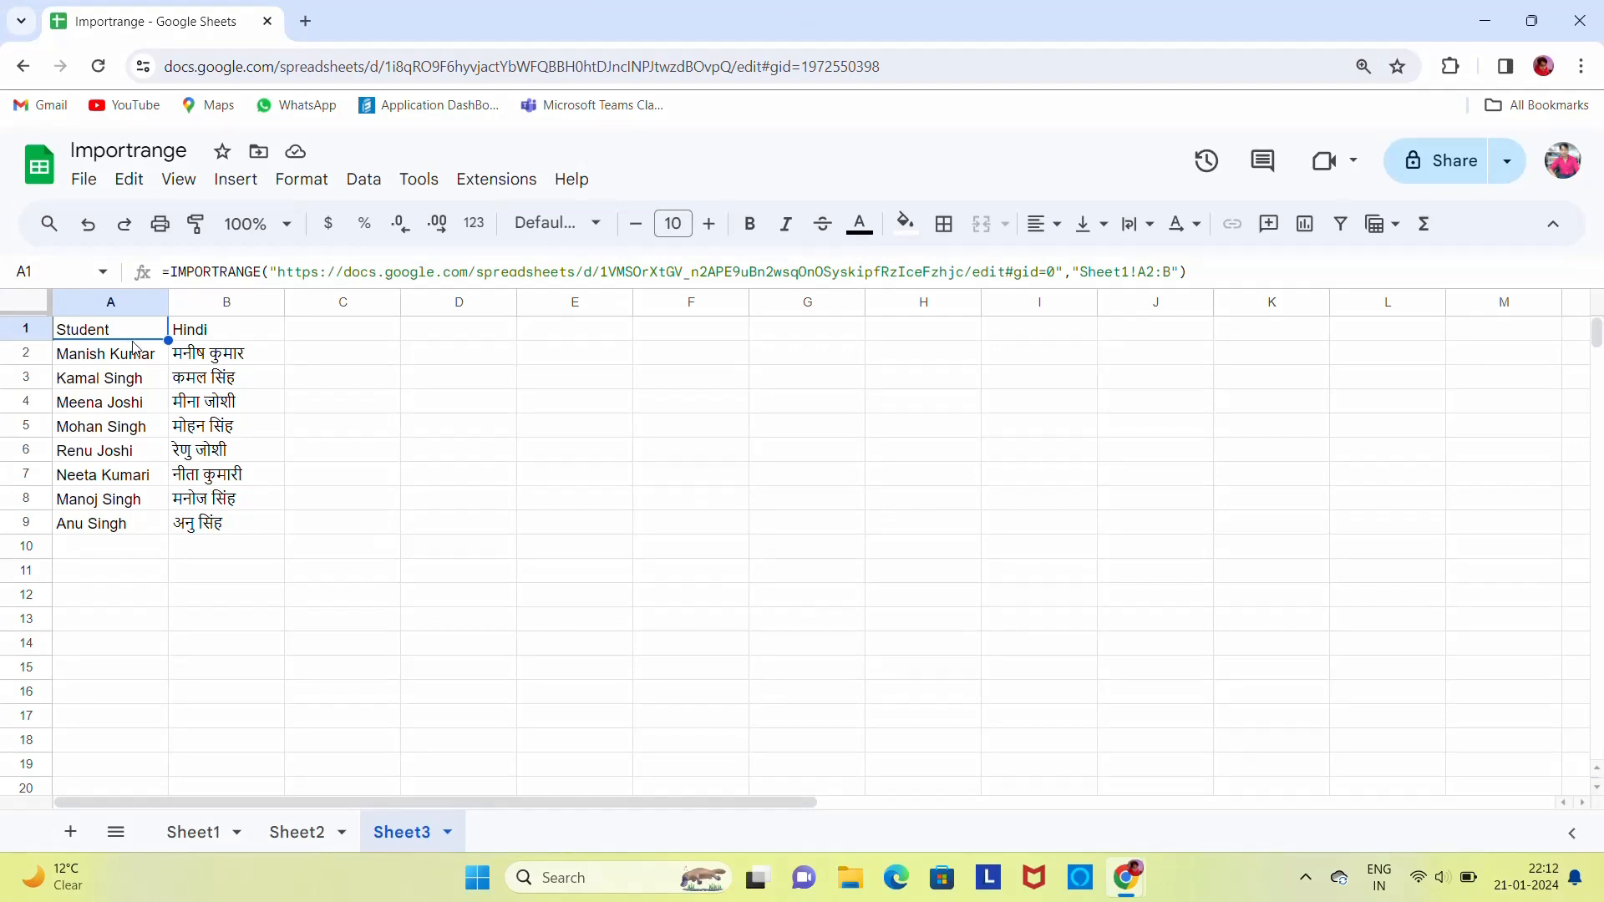
Center-align the imported student data in A1:B9 of Sheet3
key(ctrl+shift+Right)
key(ctrl+shift+Down)
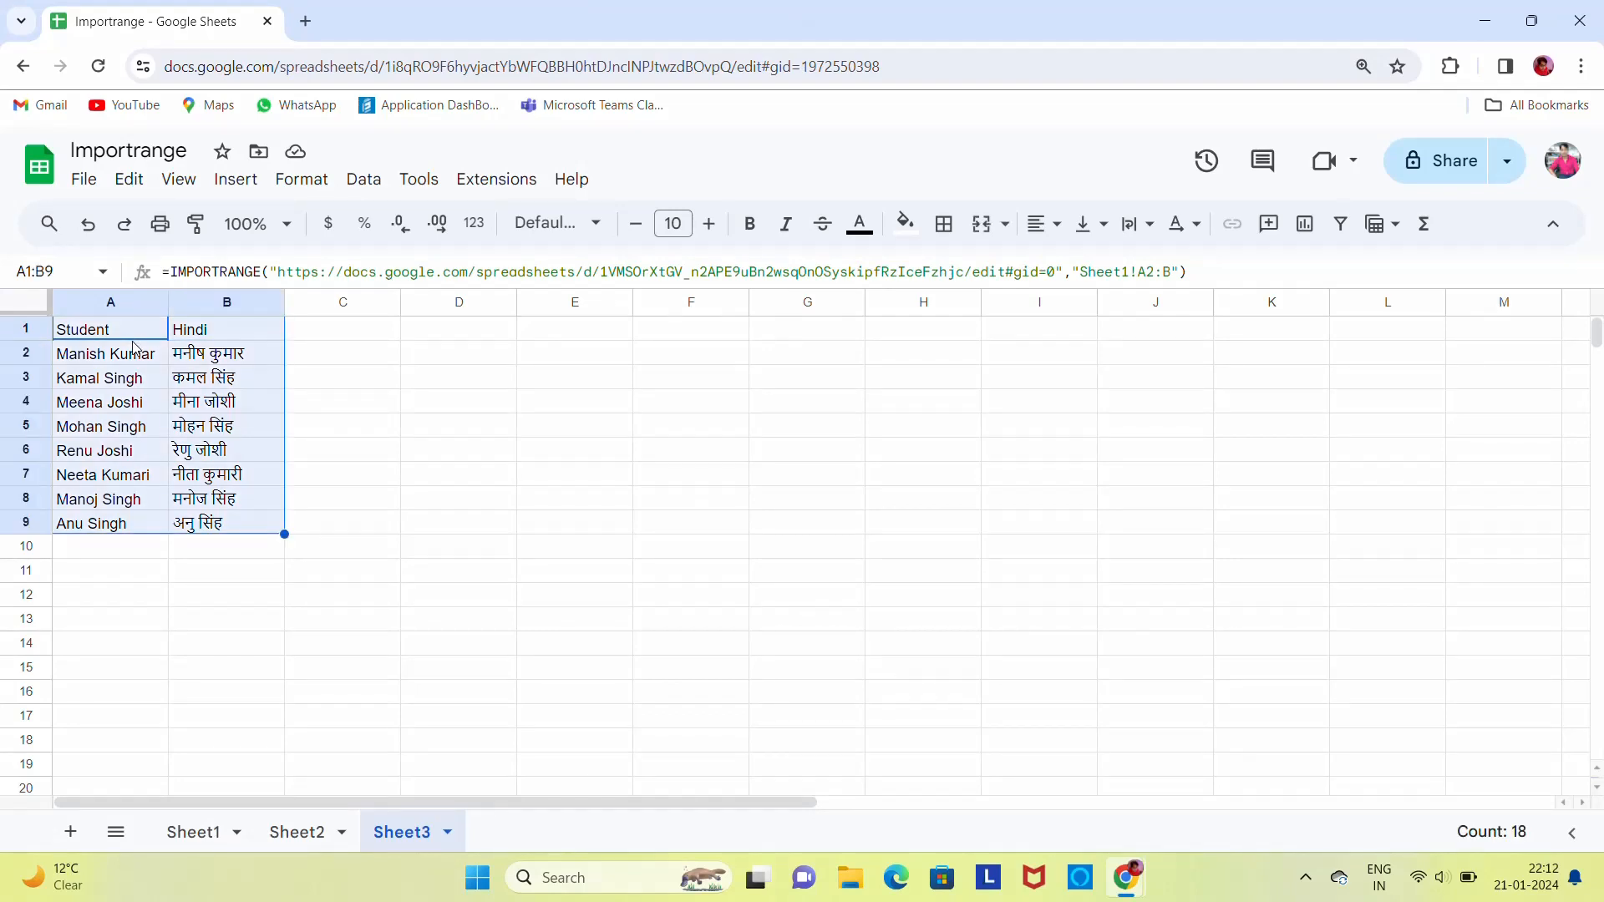
key(ctrl+shift+e)
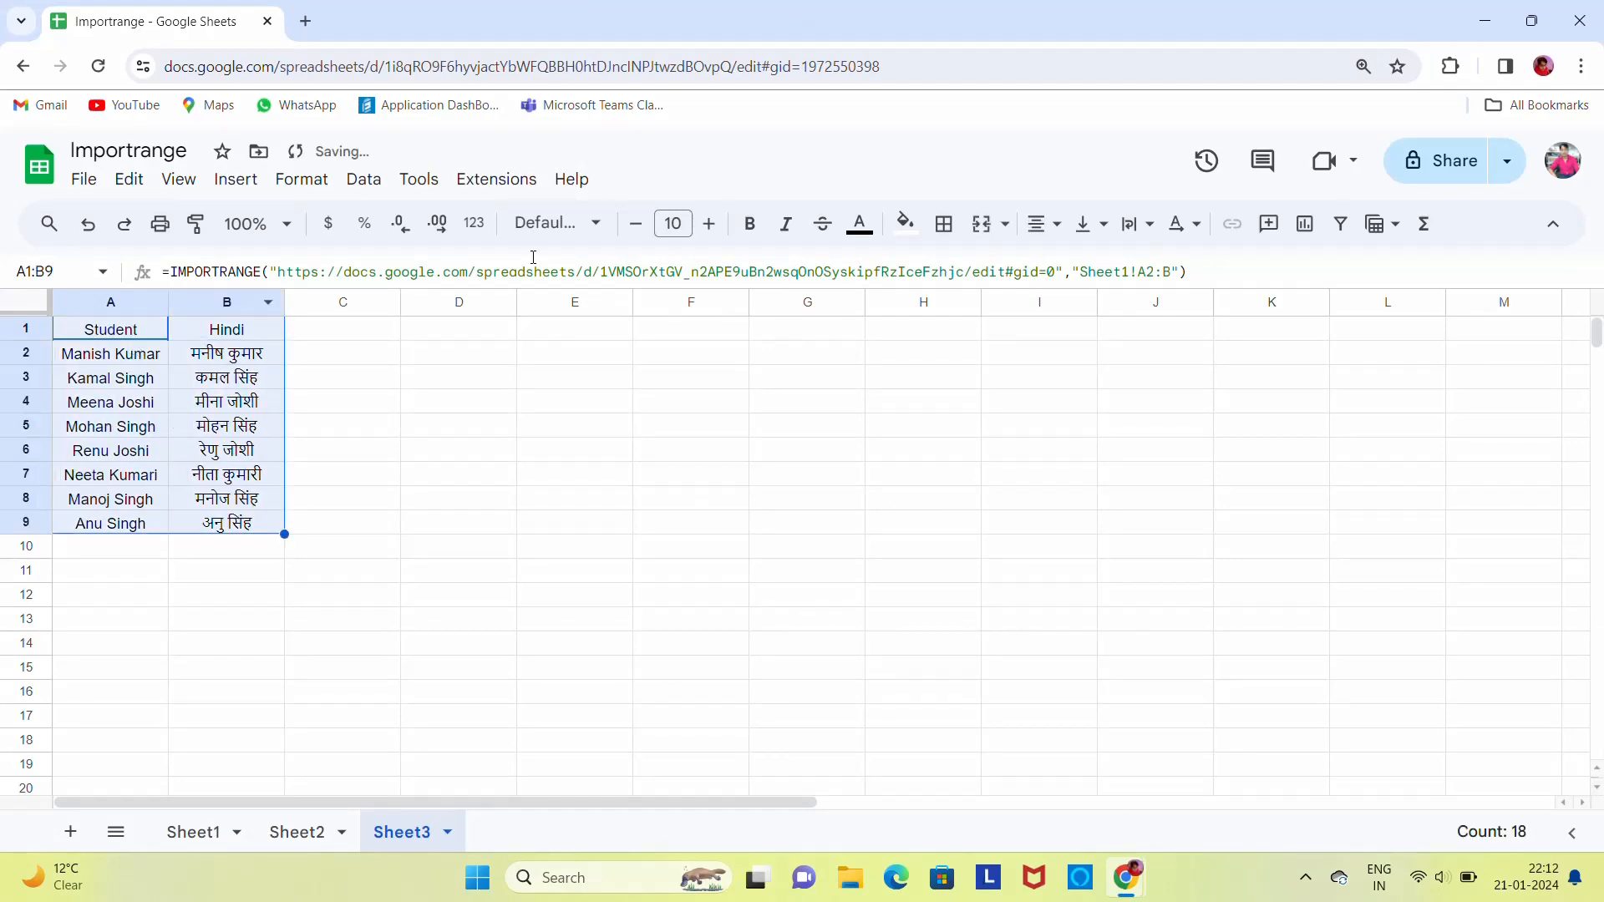
Make the Student and Hindi headers in A1:B1 of Sheet3 bold
click(127, 351)
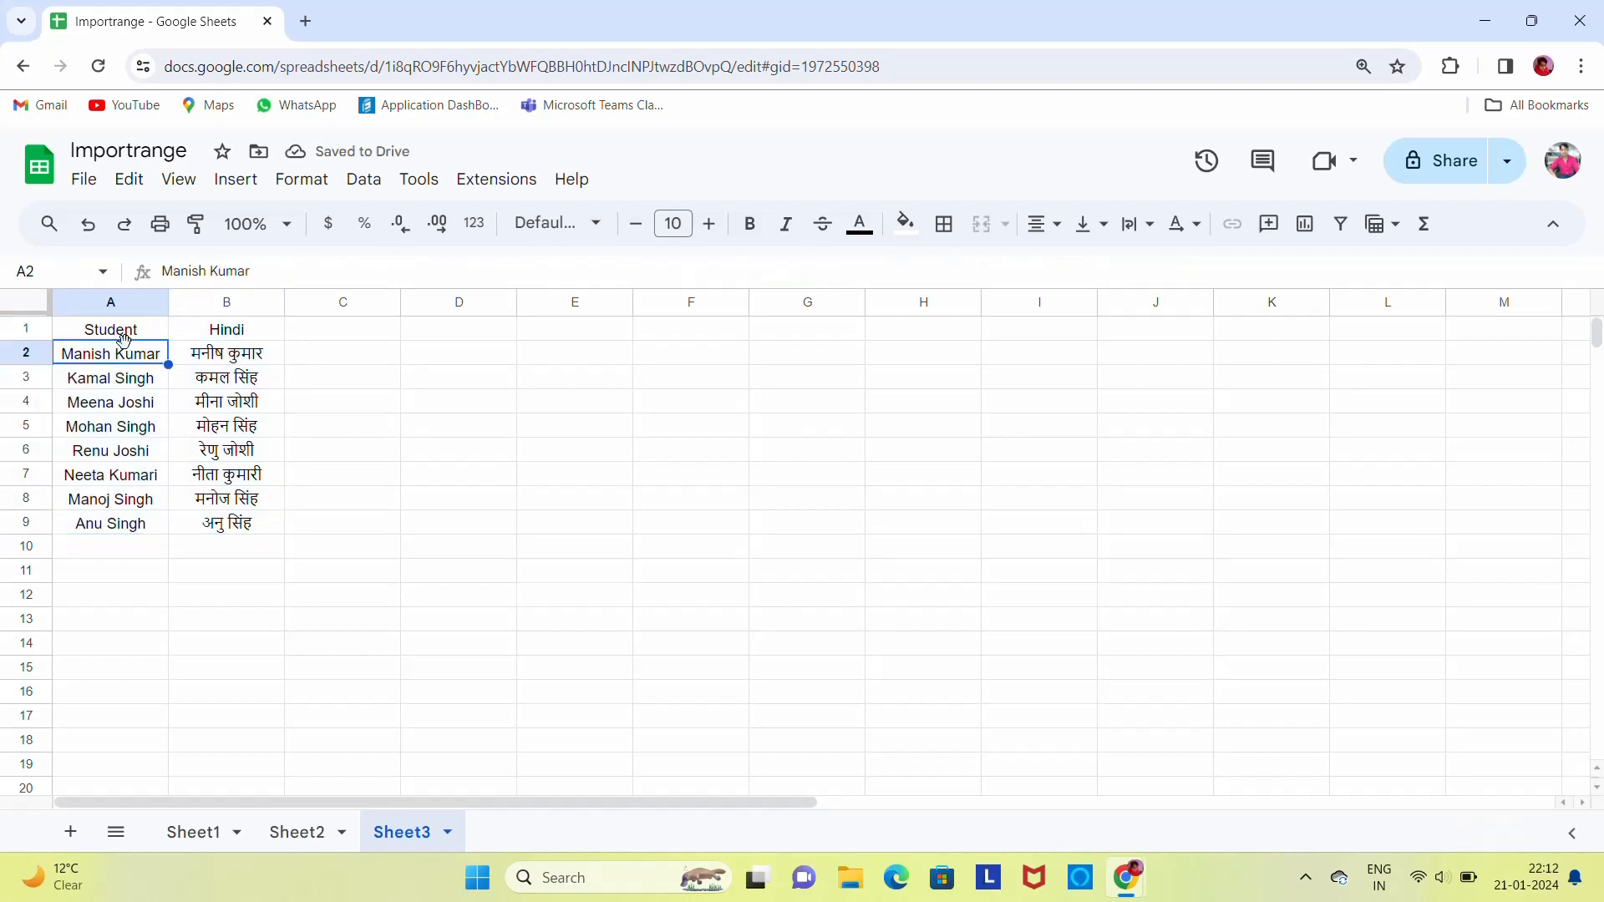
key(Up)
key(shift+Right)
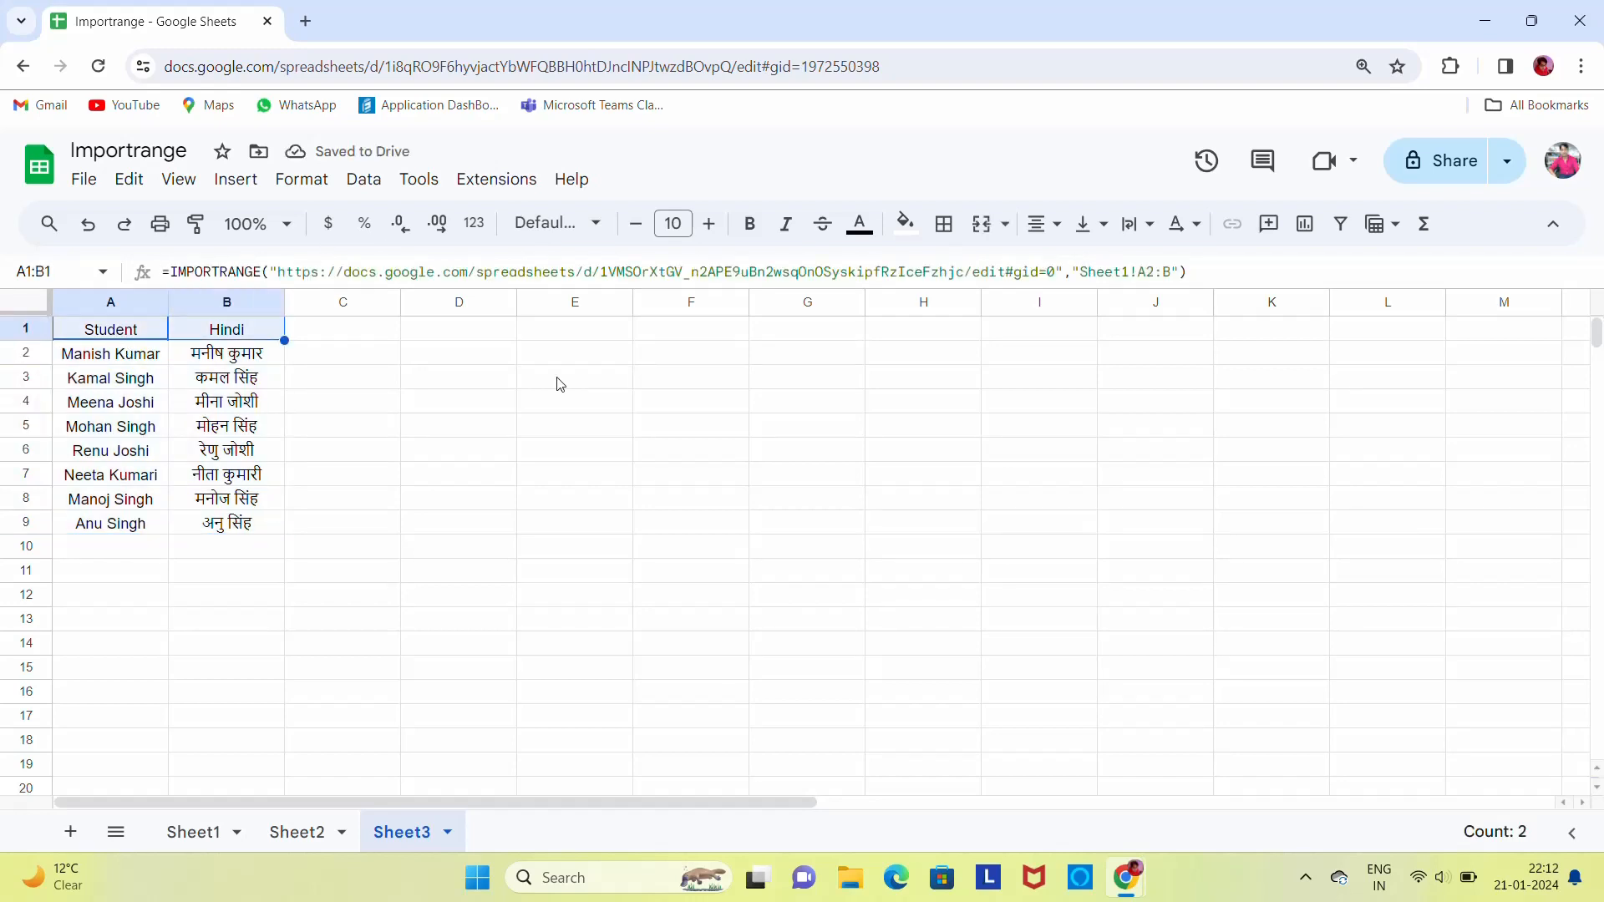
key(ctrl+b)
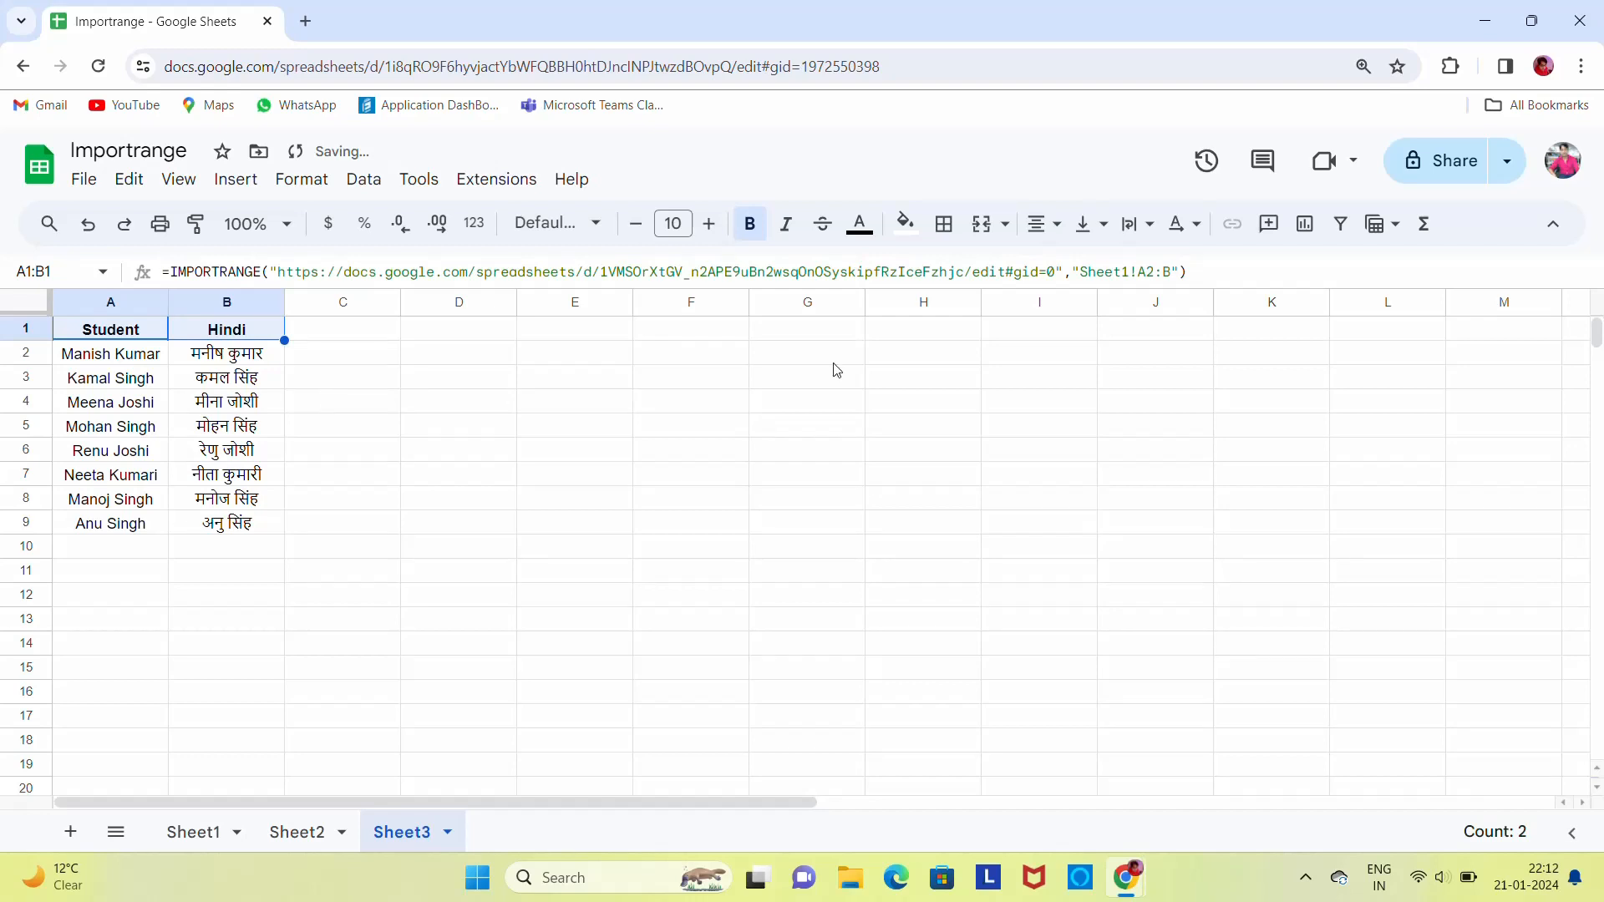
Compare the yellow-highlighted employee columns in Sheet1 with the imported columns and the IMPORTRANGE formulas in A1 and B1 of Sheet2
click(196, 833)
click(167, 410)
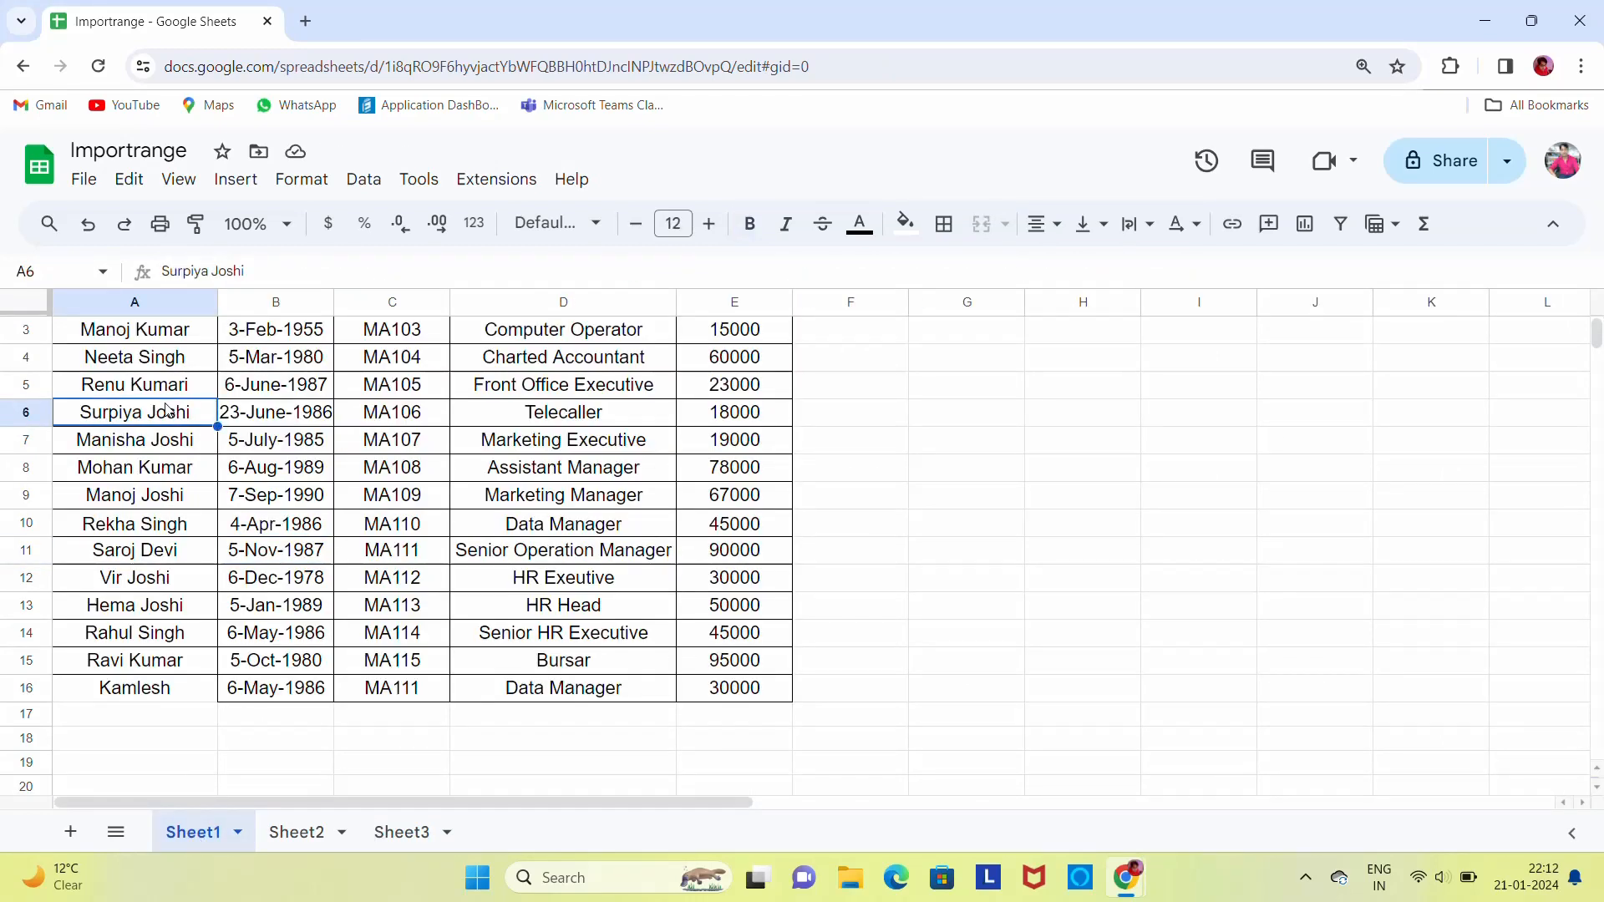
key(ctrl+Home)
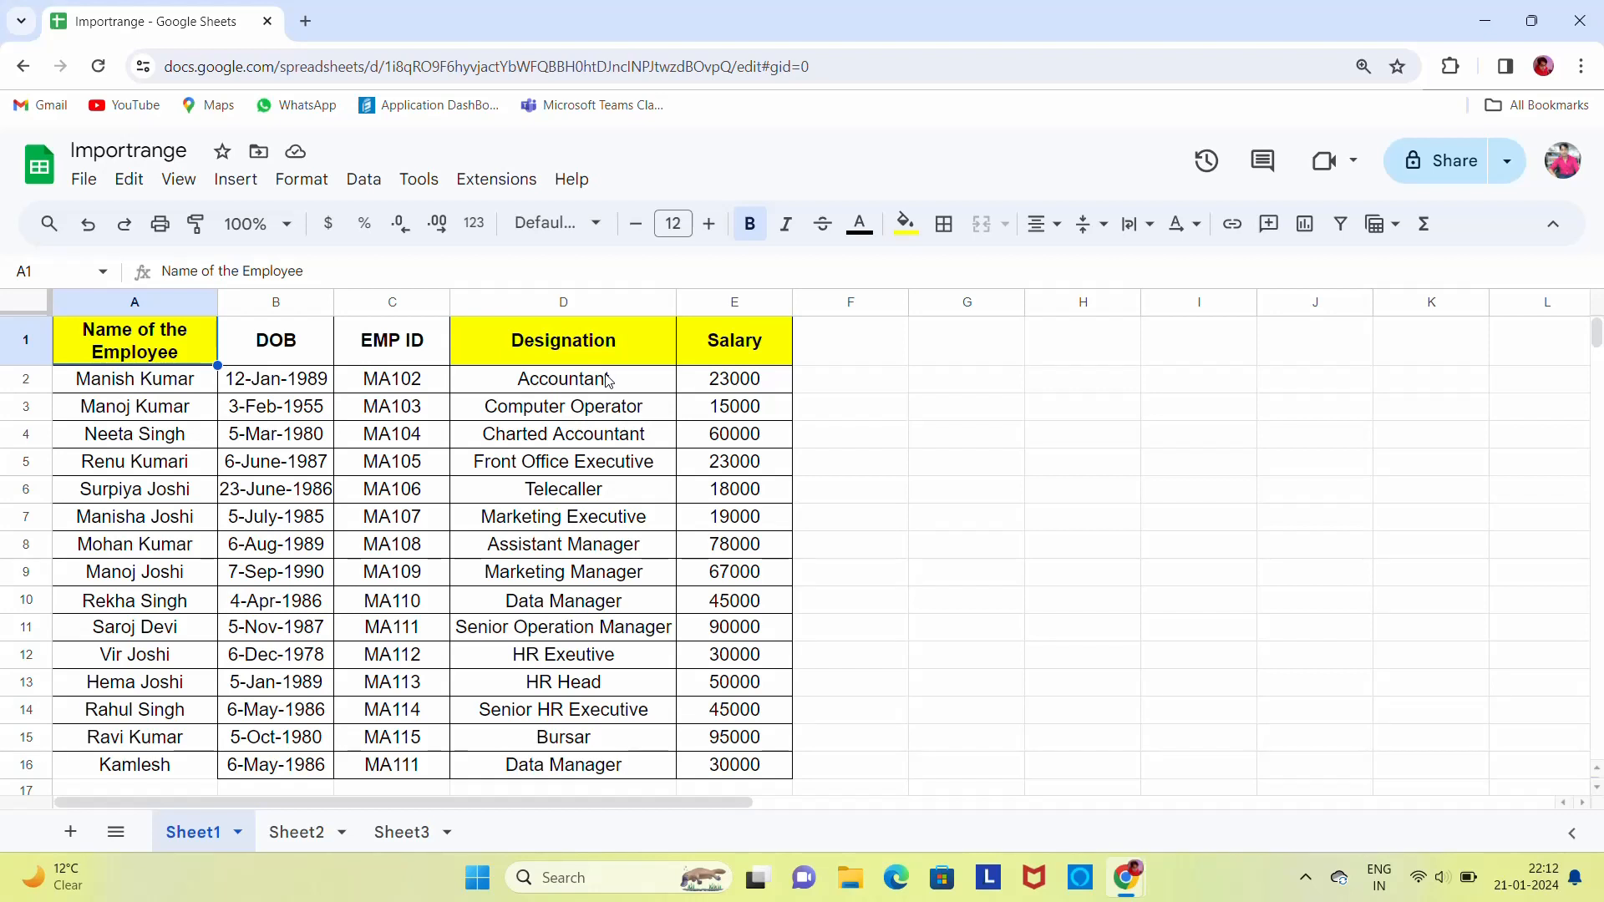
click(747, 338)
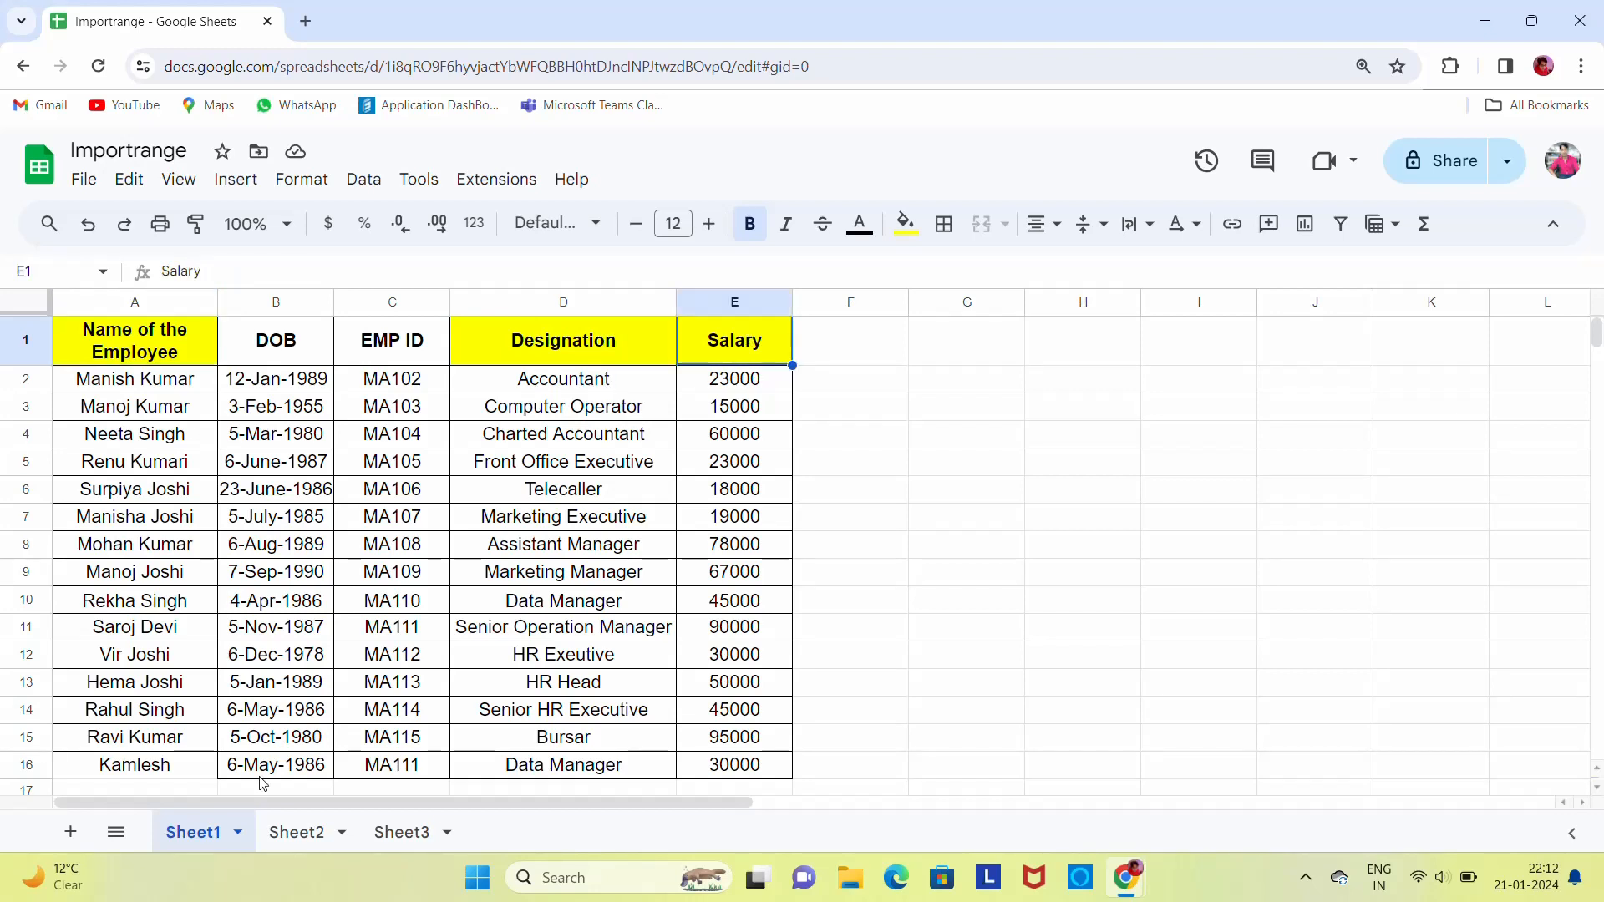
click(293, 846)
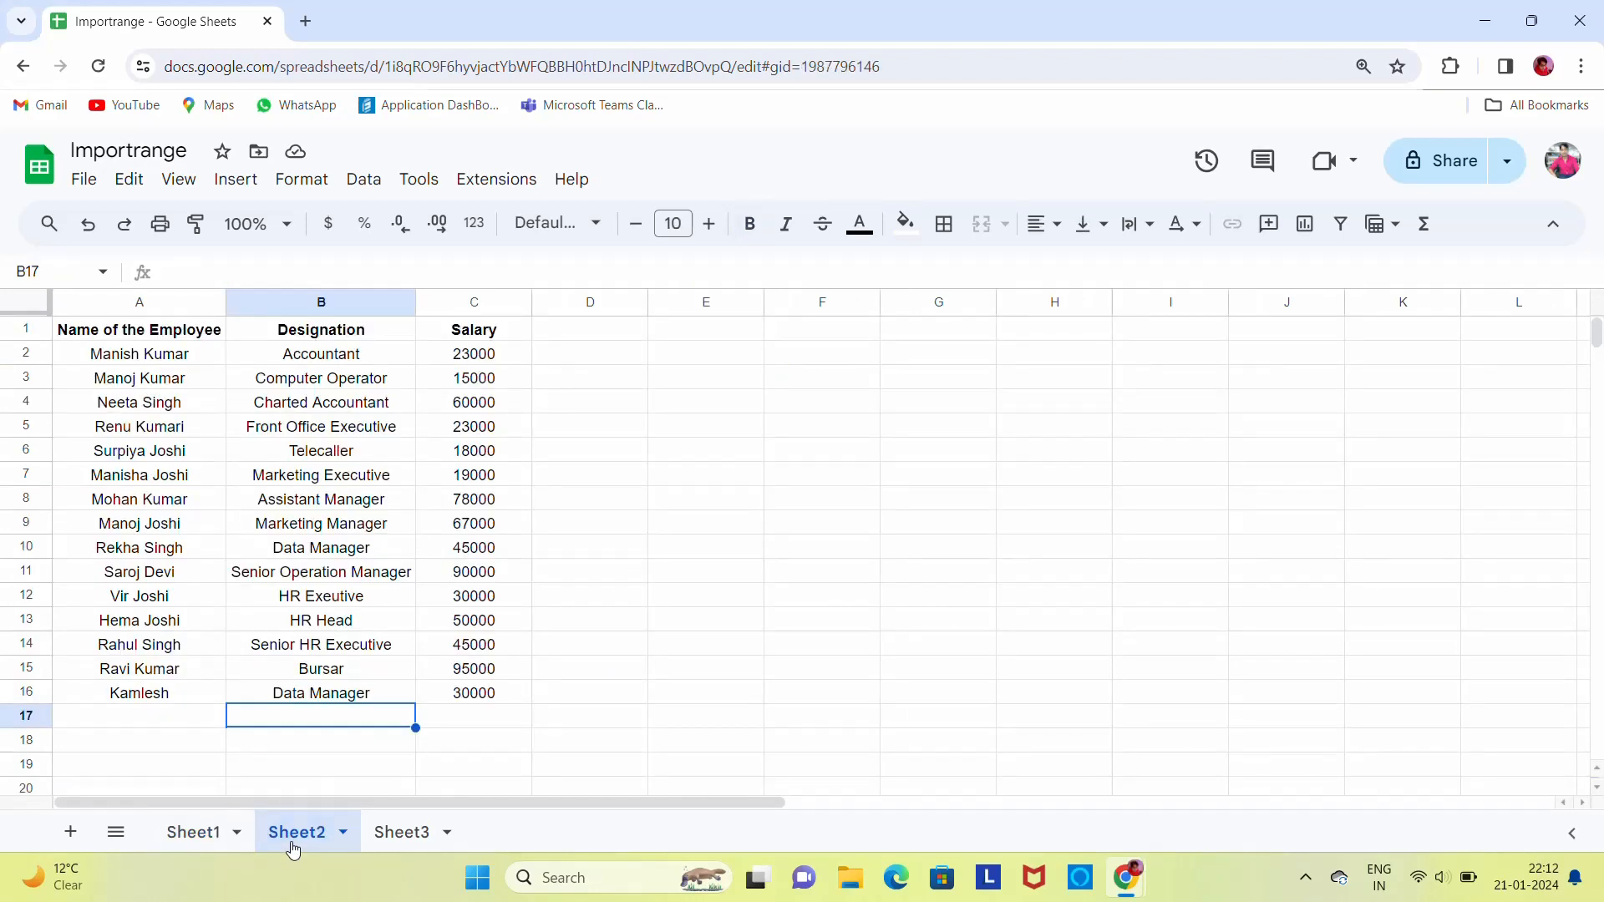
click(134, 334)
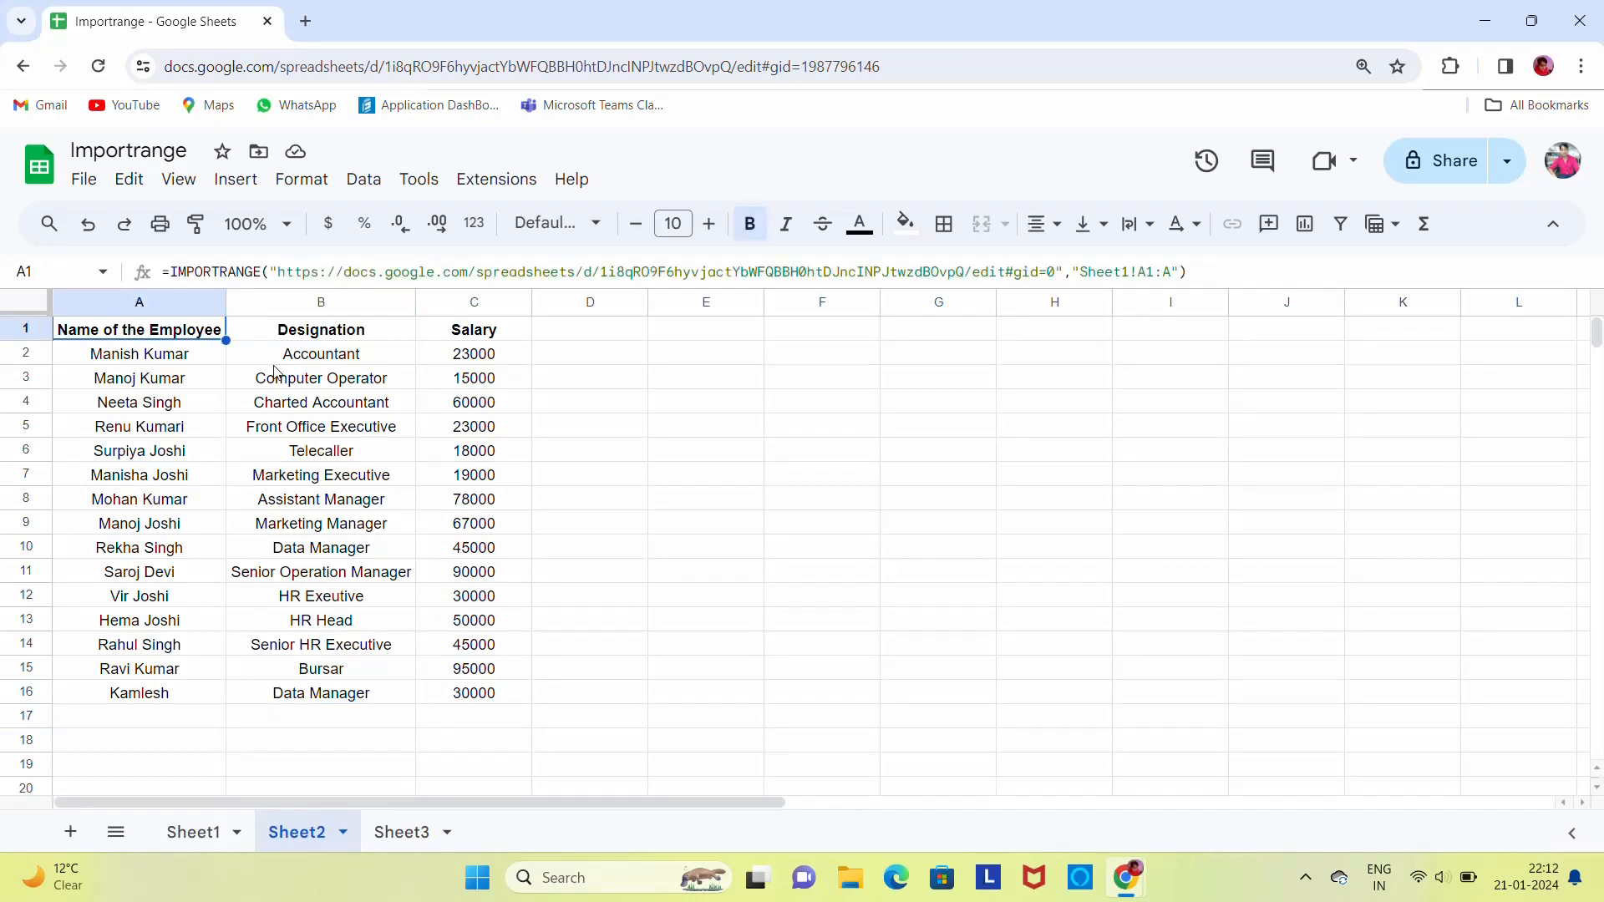
click(178, 823)
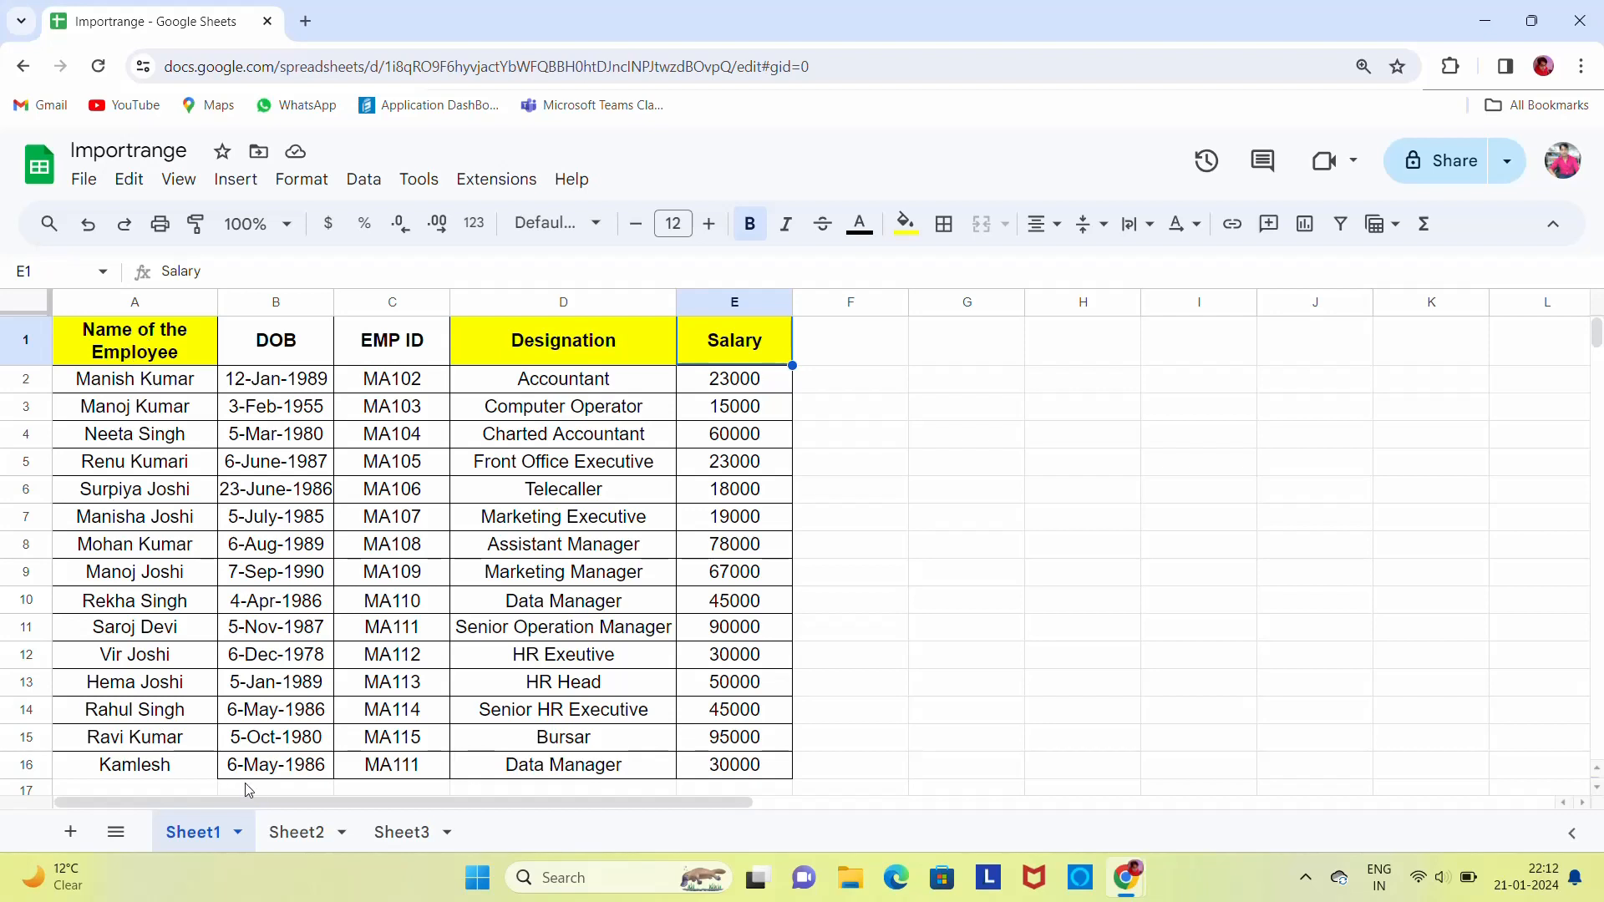
click(303, 836)
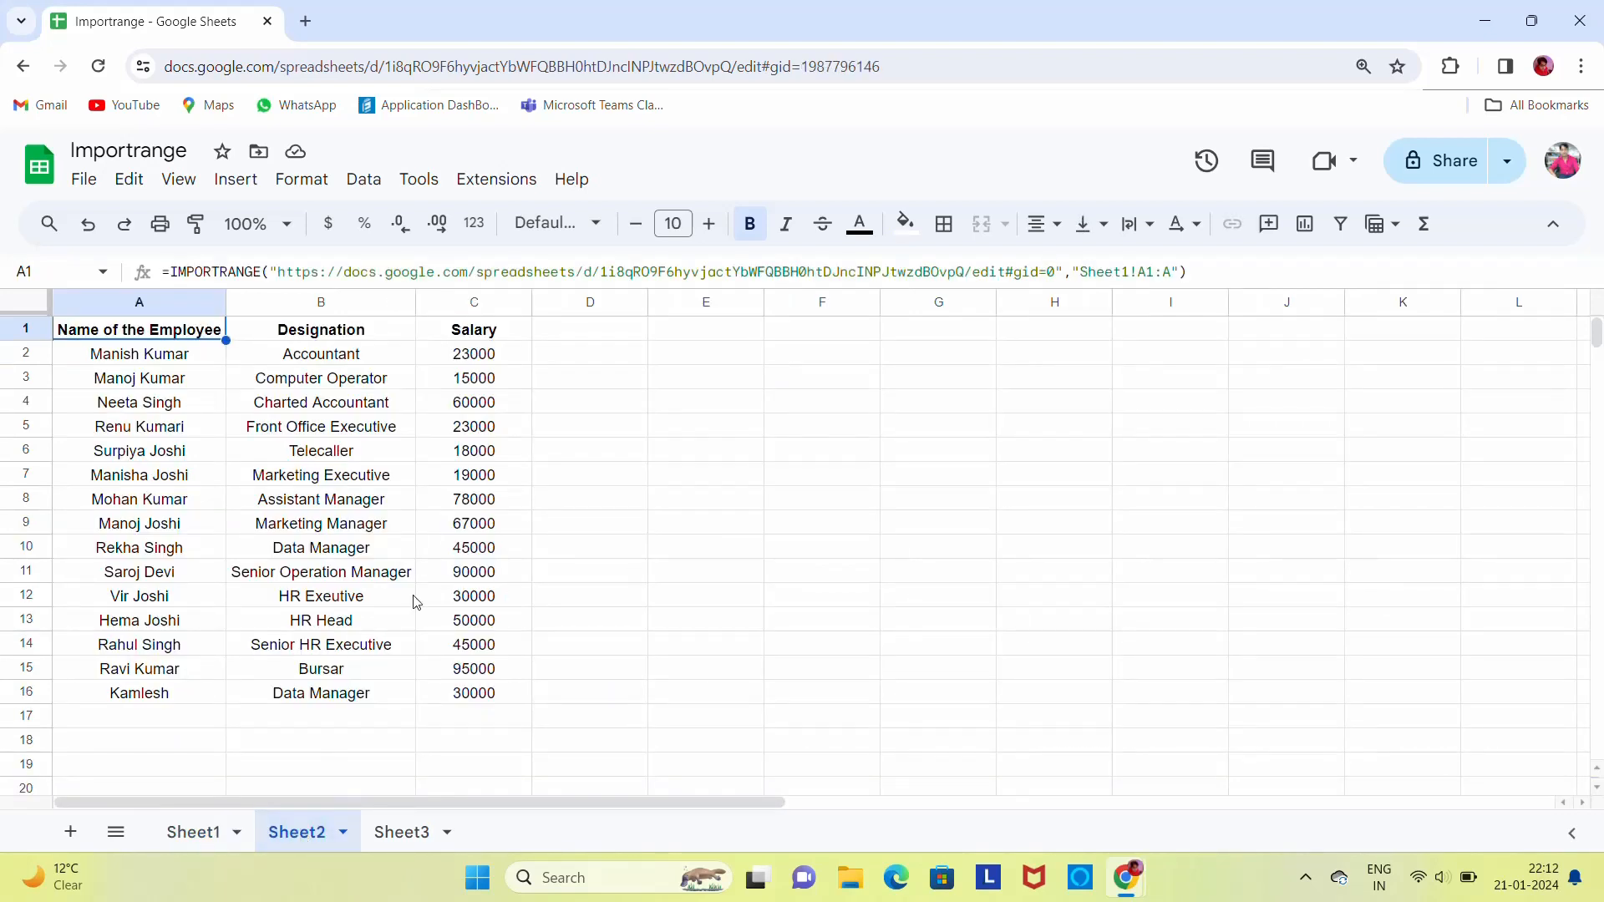
click(326, 344)
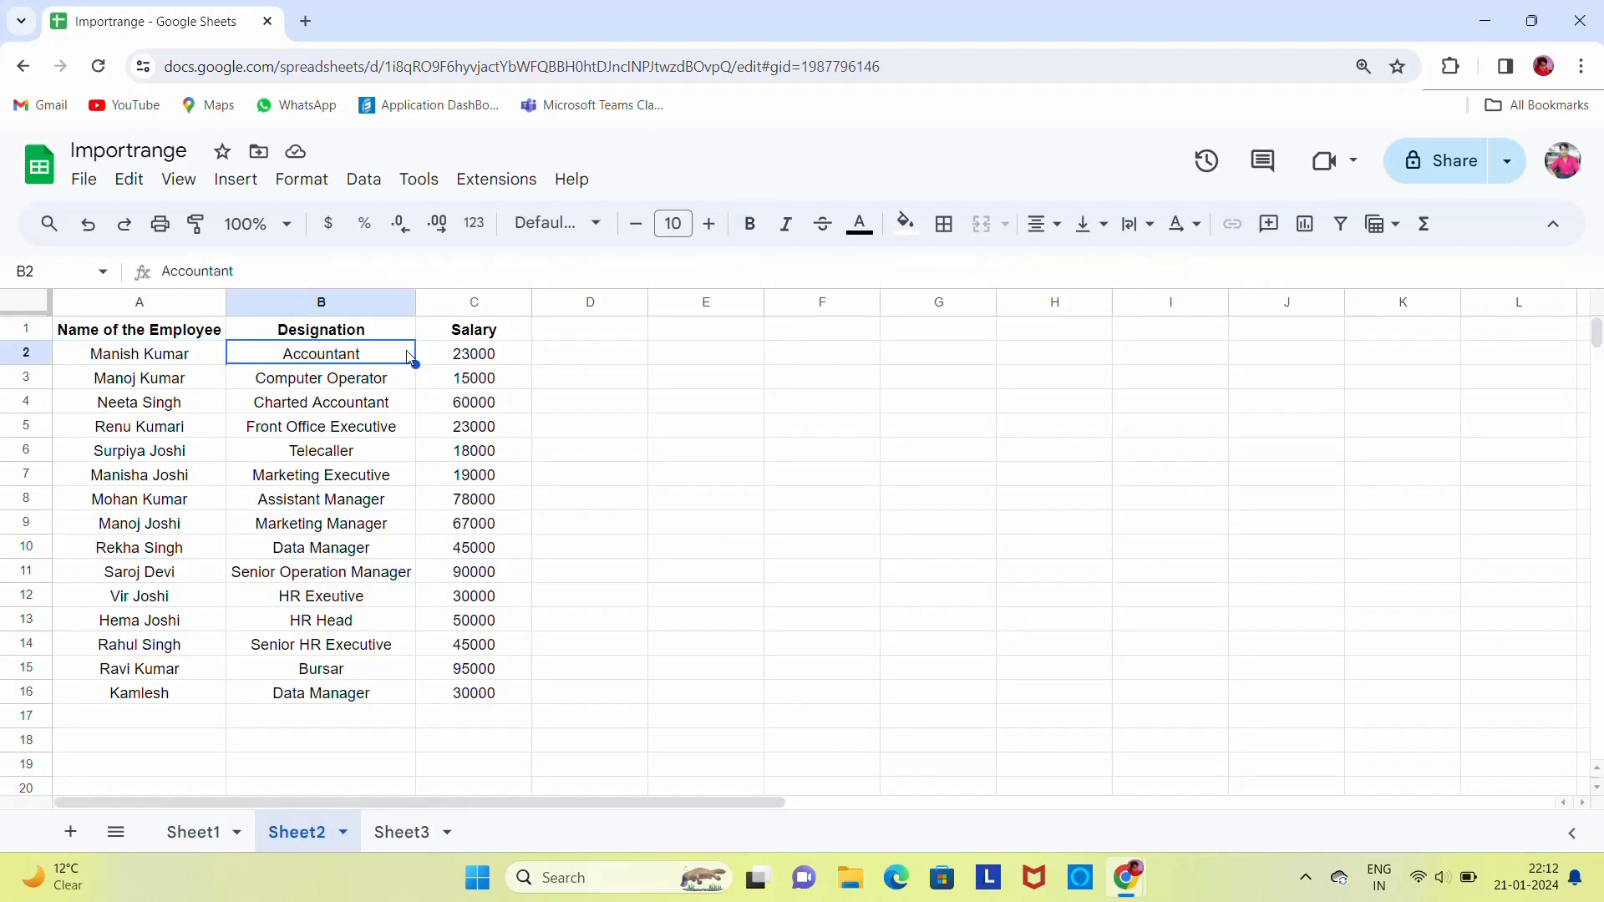
click(468, 332)
click(277, 334)
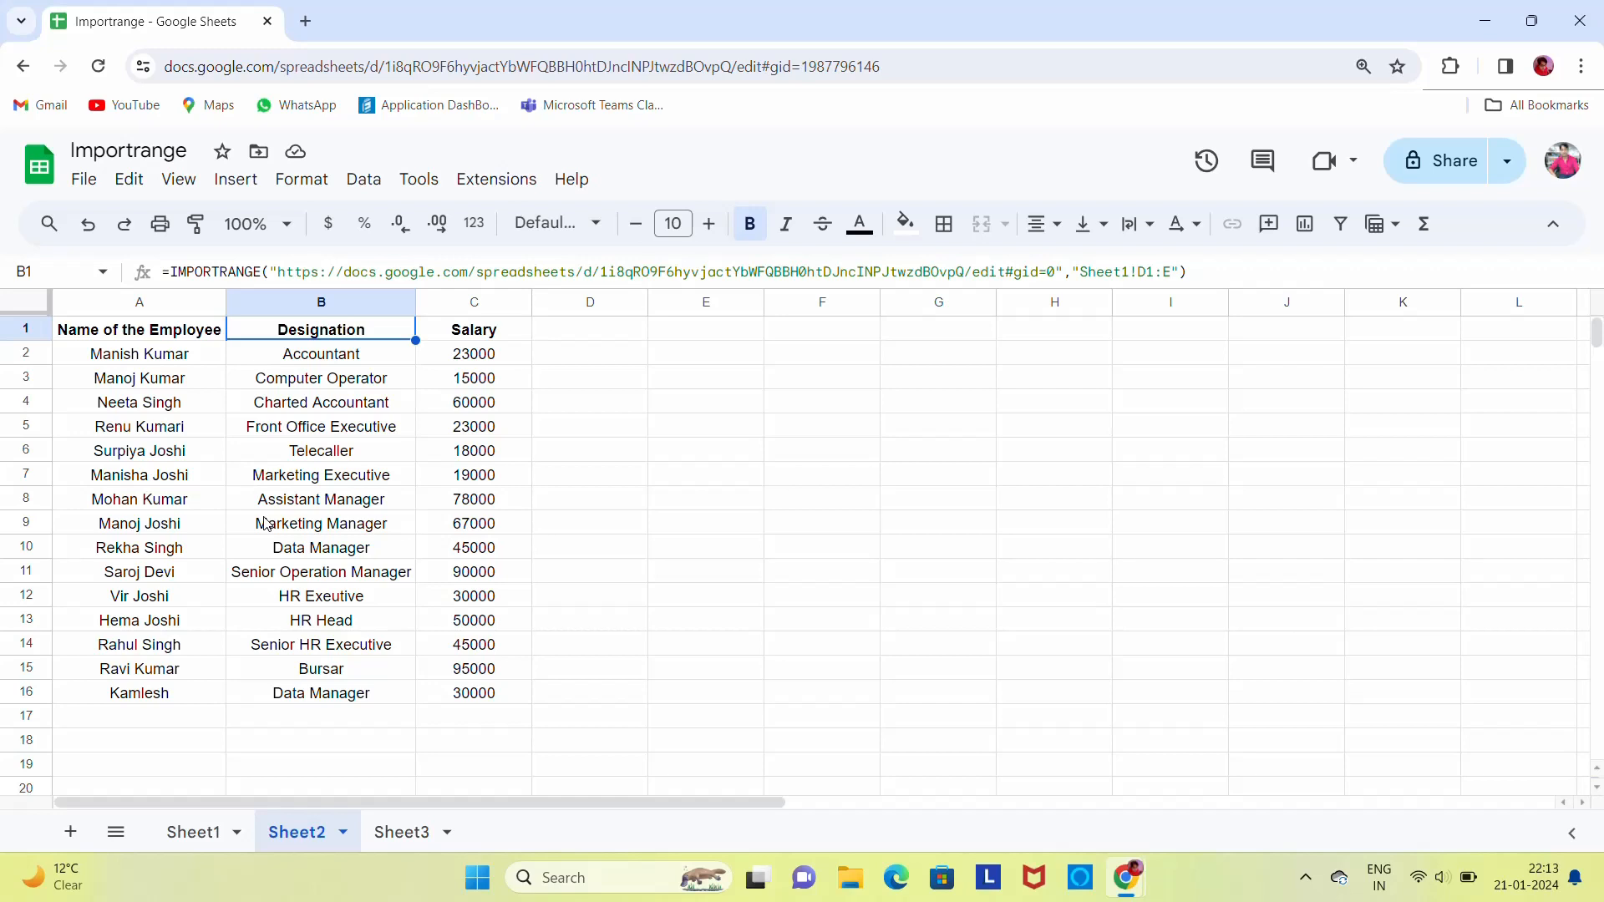
Compare the Student Data spreadsheet's URL and Sheet1 table with the IMPORTRANGE formula and the imported student rows in Sheet3 of Importrange
click(399, 840)
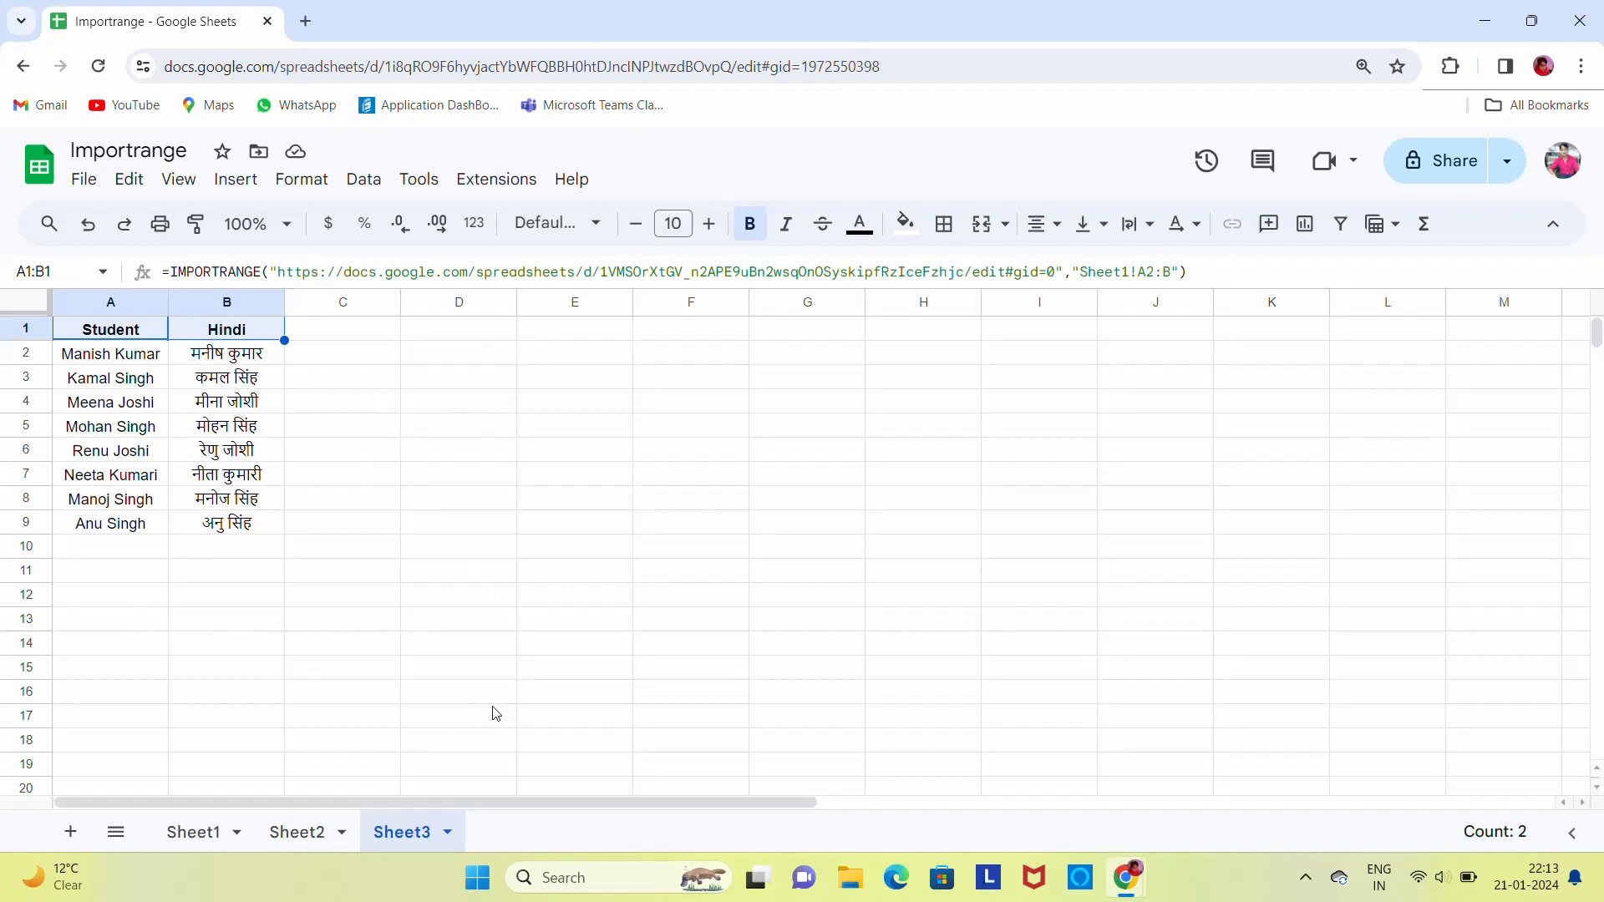
key(alt+Tab)
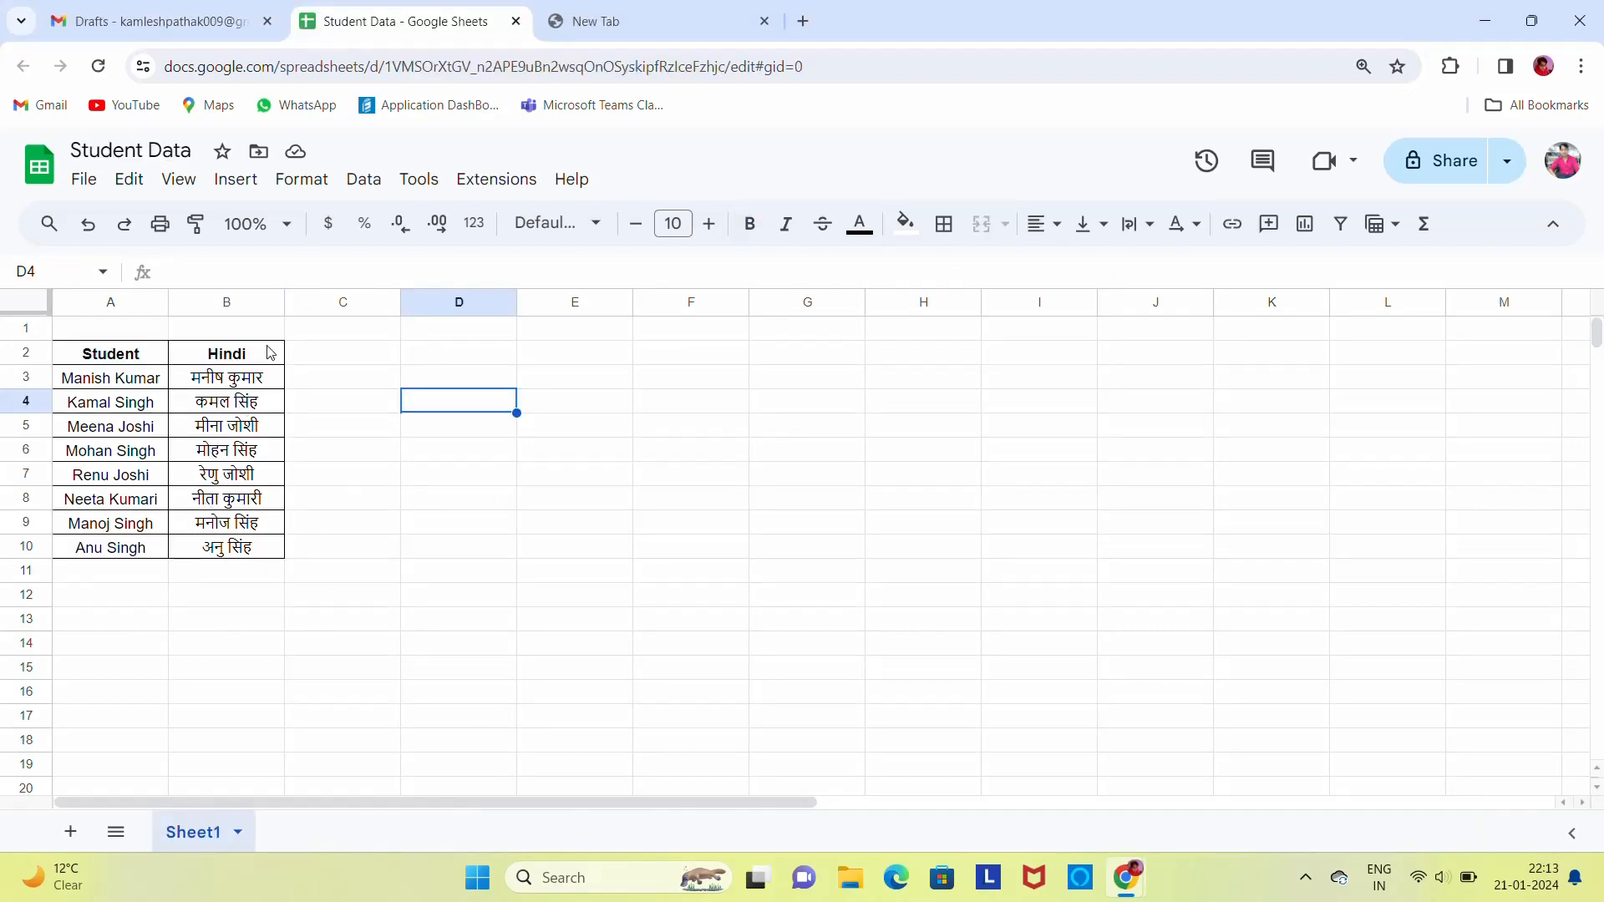
click(826, 61)
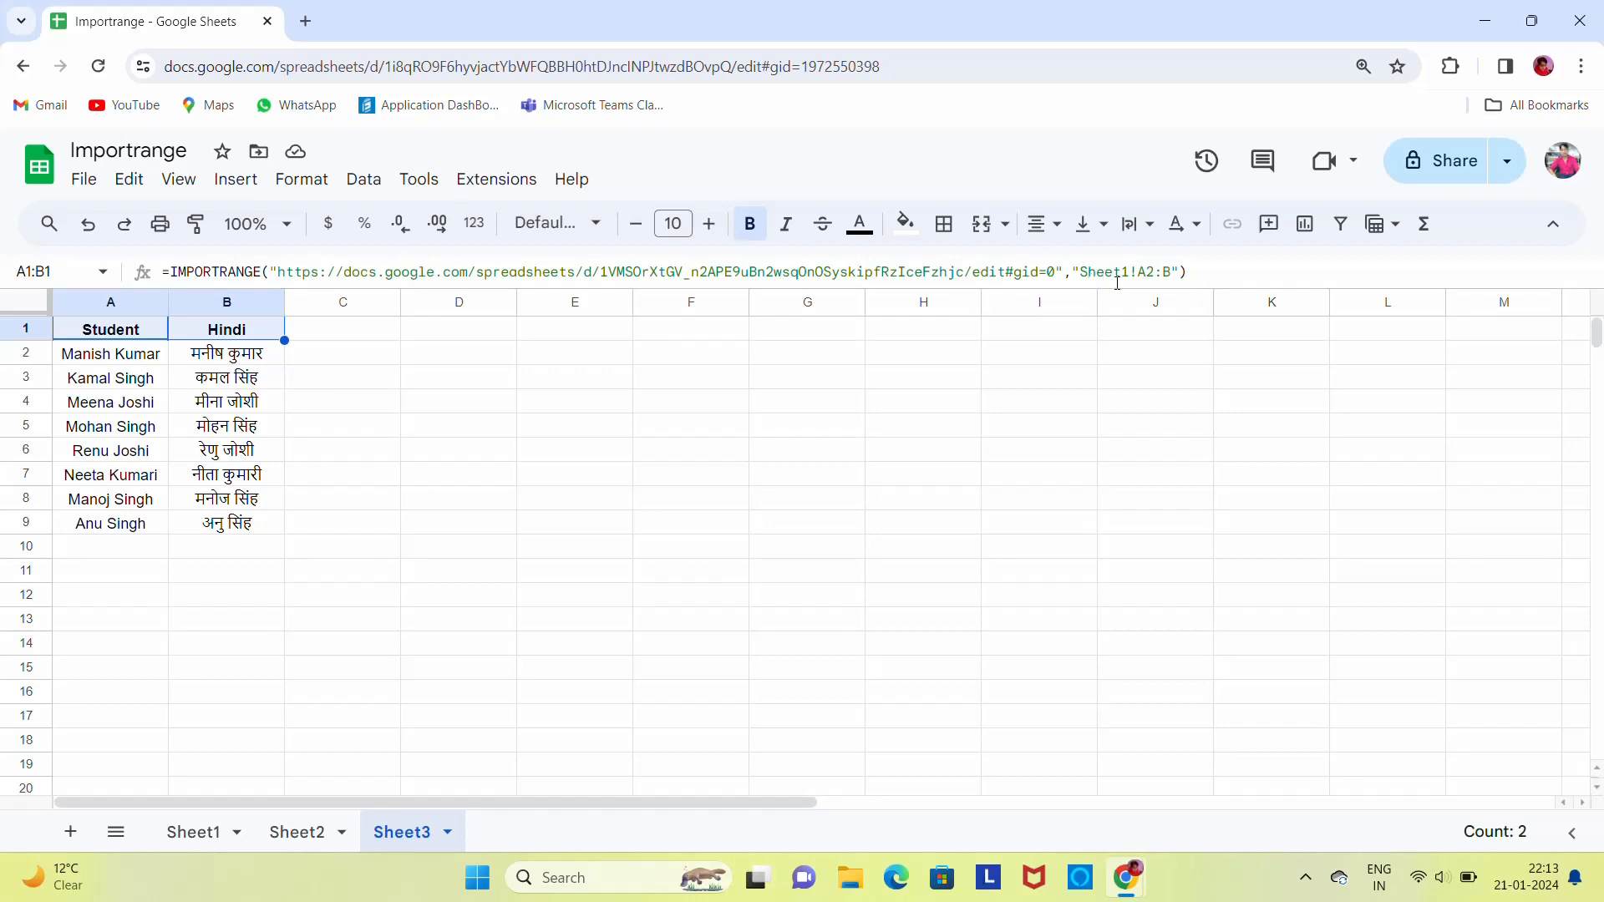
key(alt+Tab)
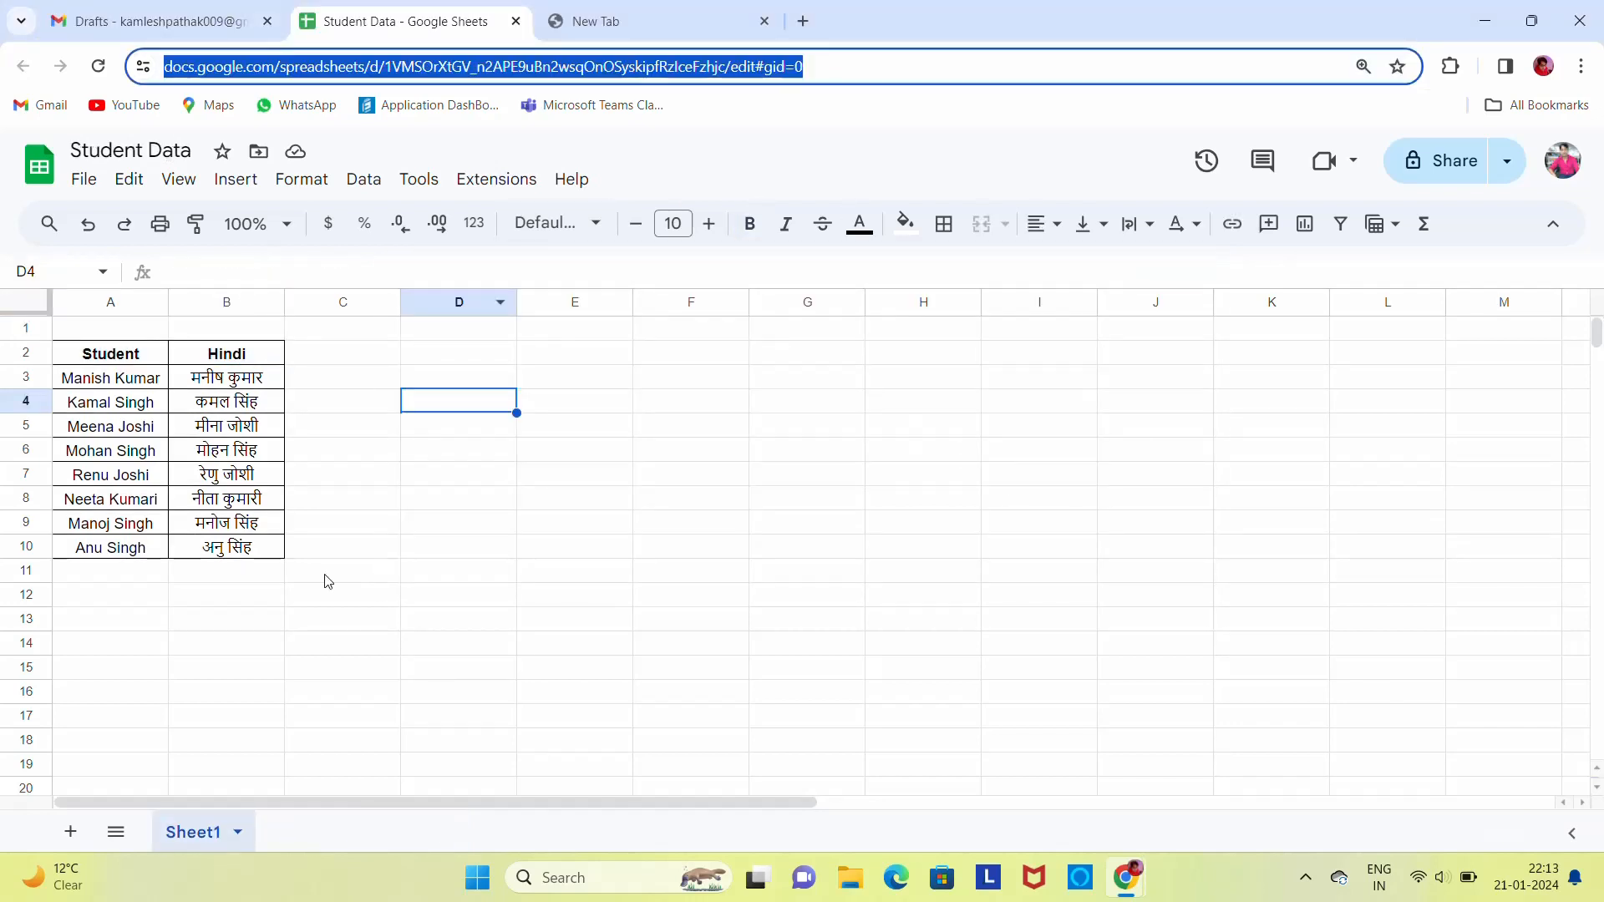
key(alt+Tab)
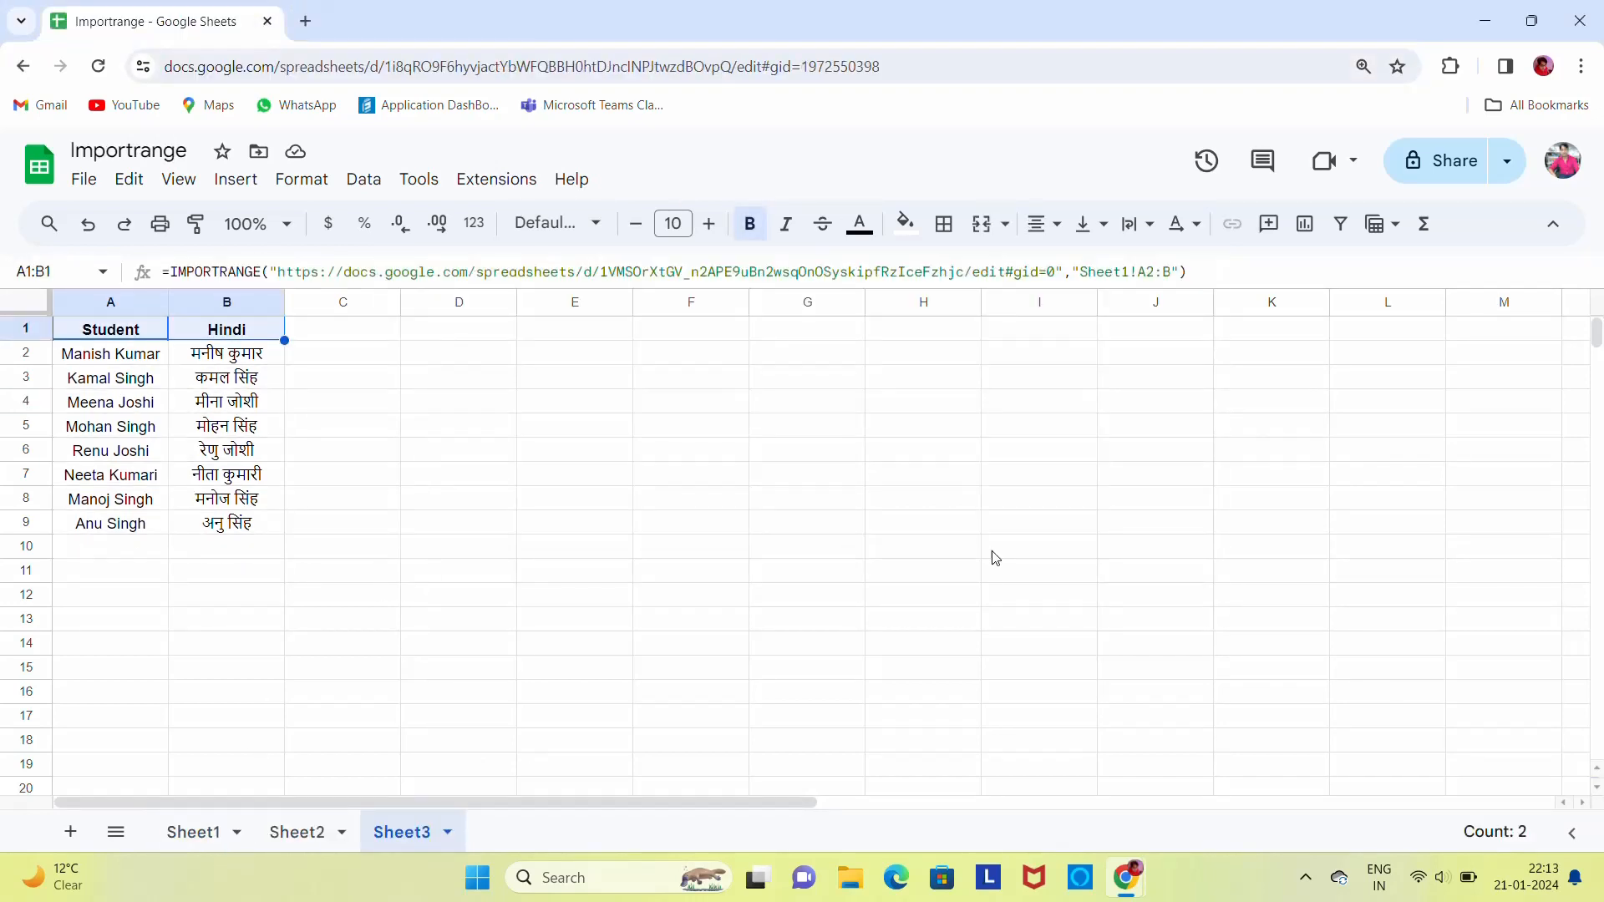
key(alt+Tab)
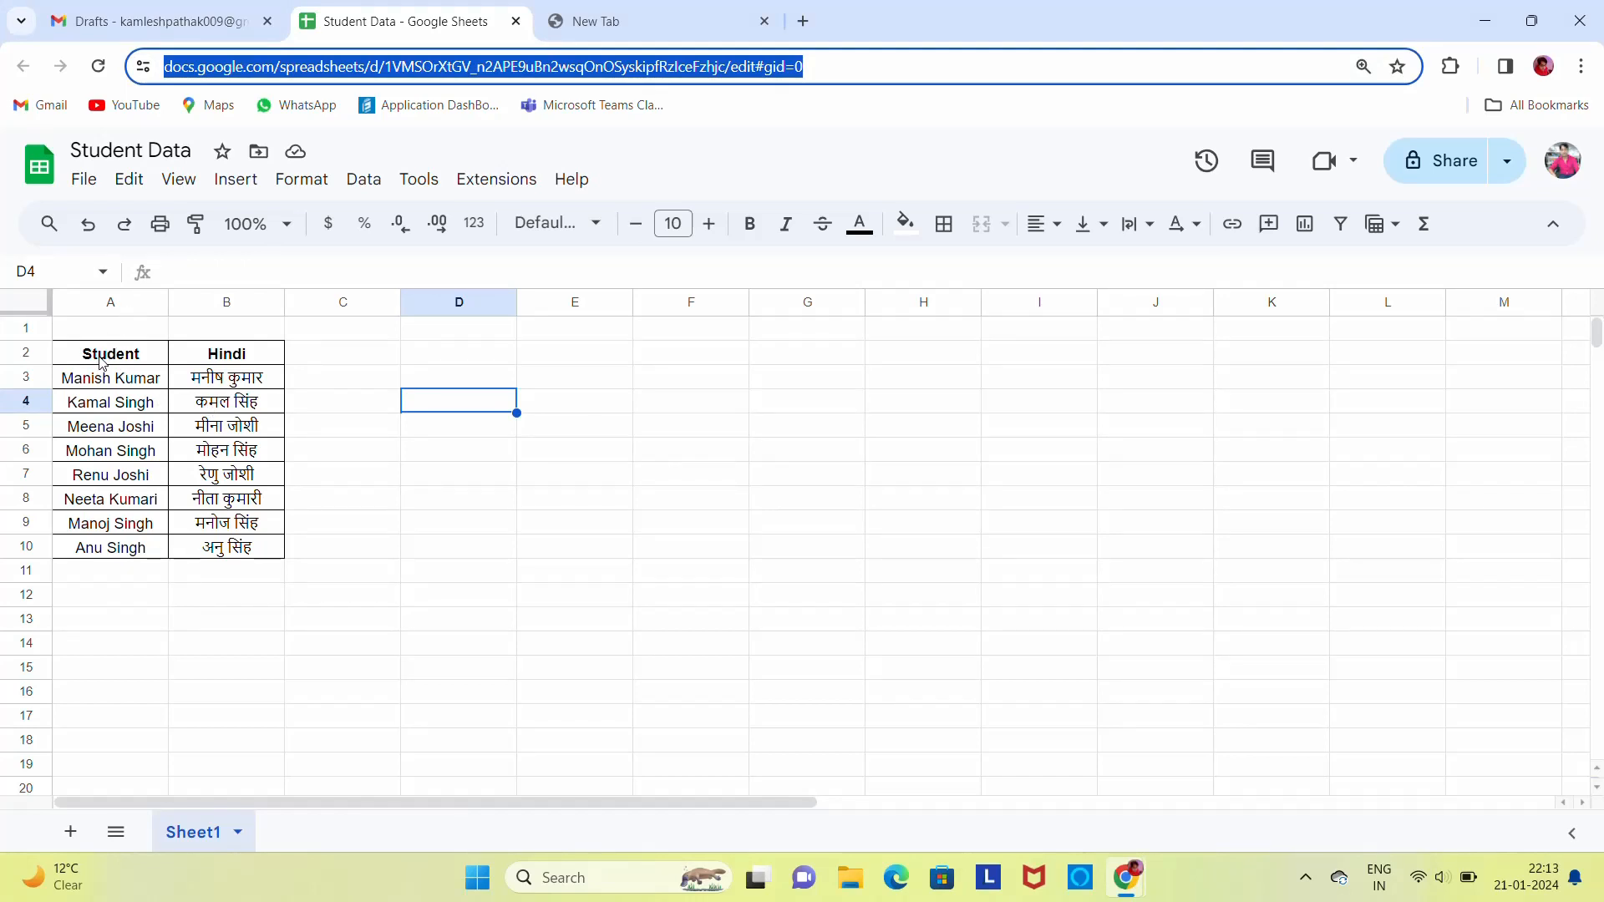
key(alt+Tab)
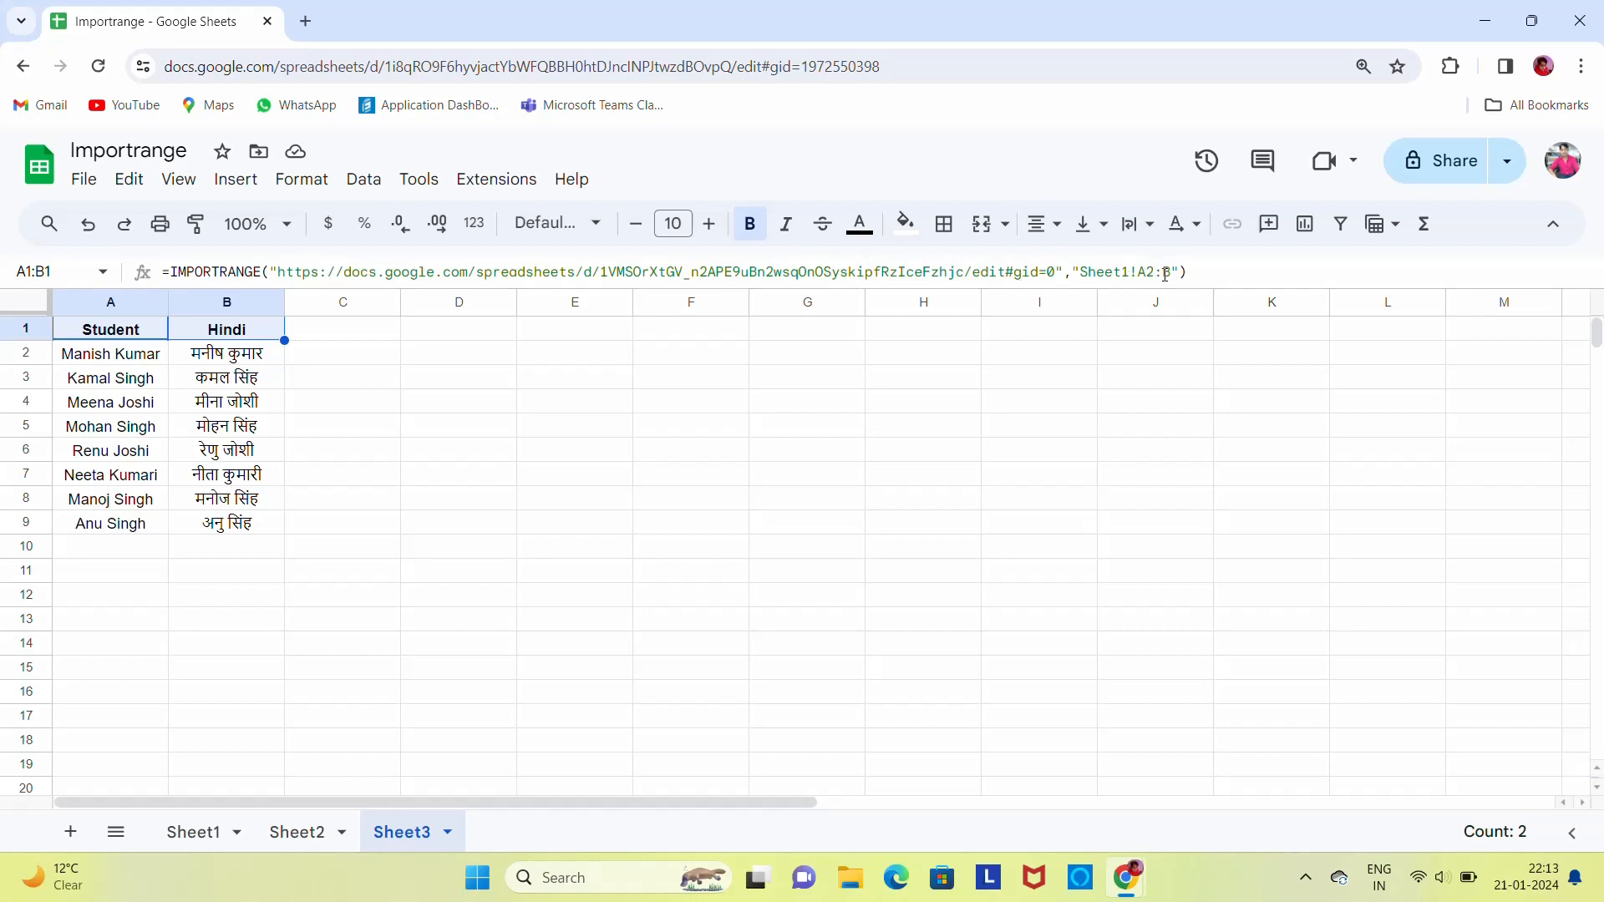
click(111, 501)
key(Down)
key(Down)
key(Down)
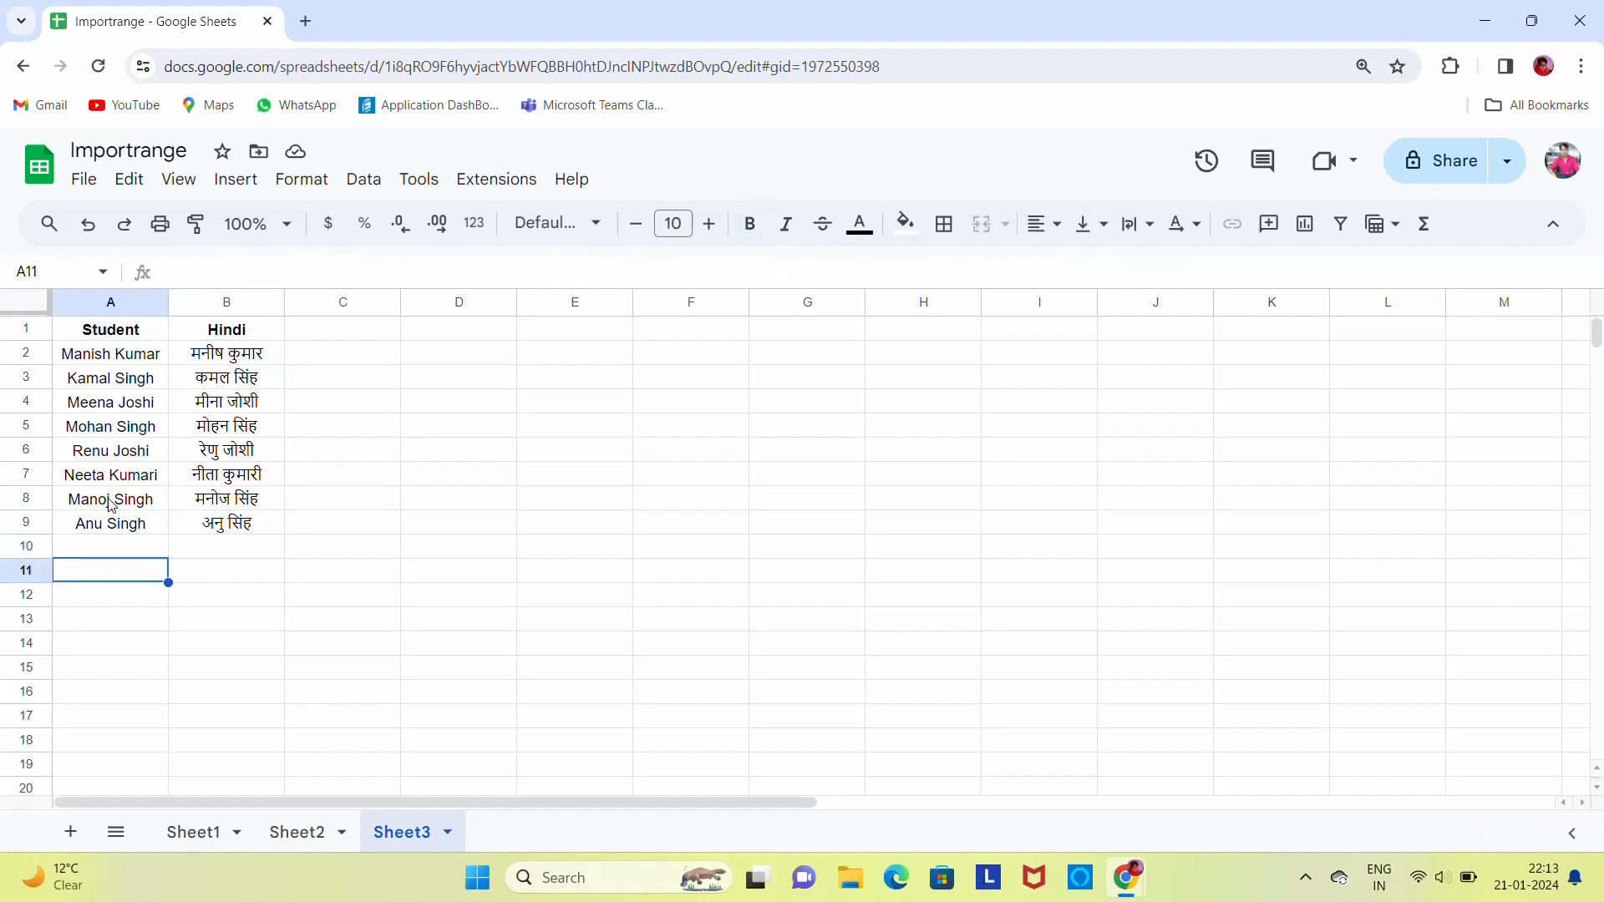
key(Up)
key(Up)
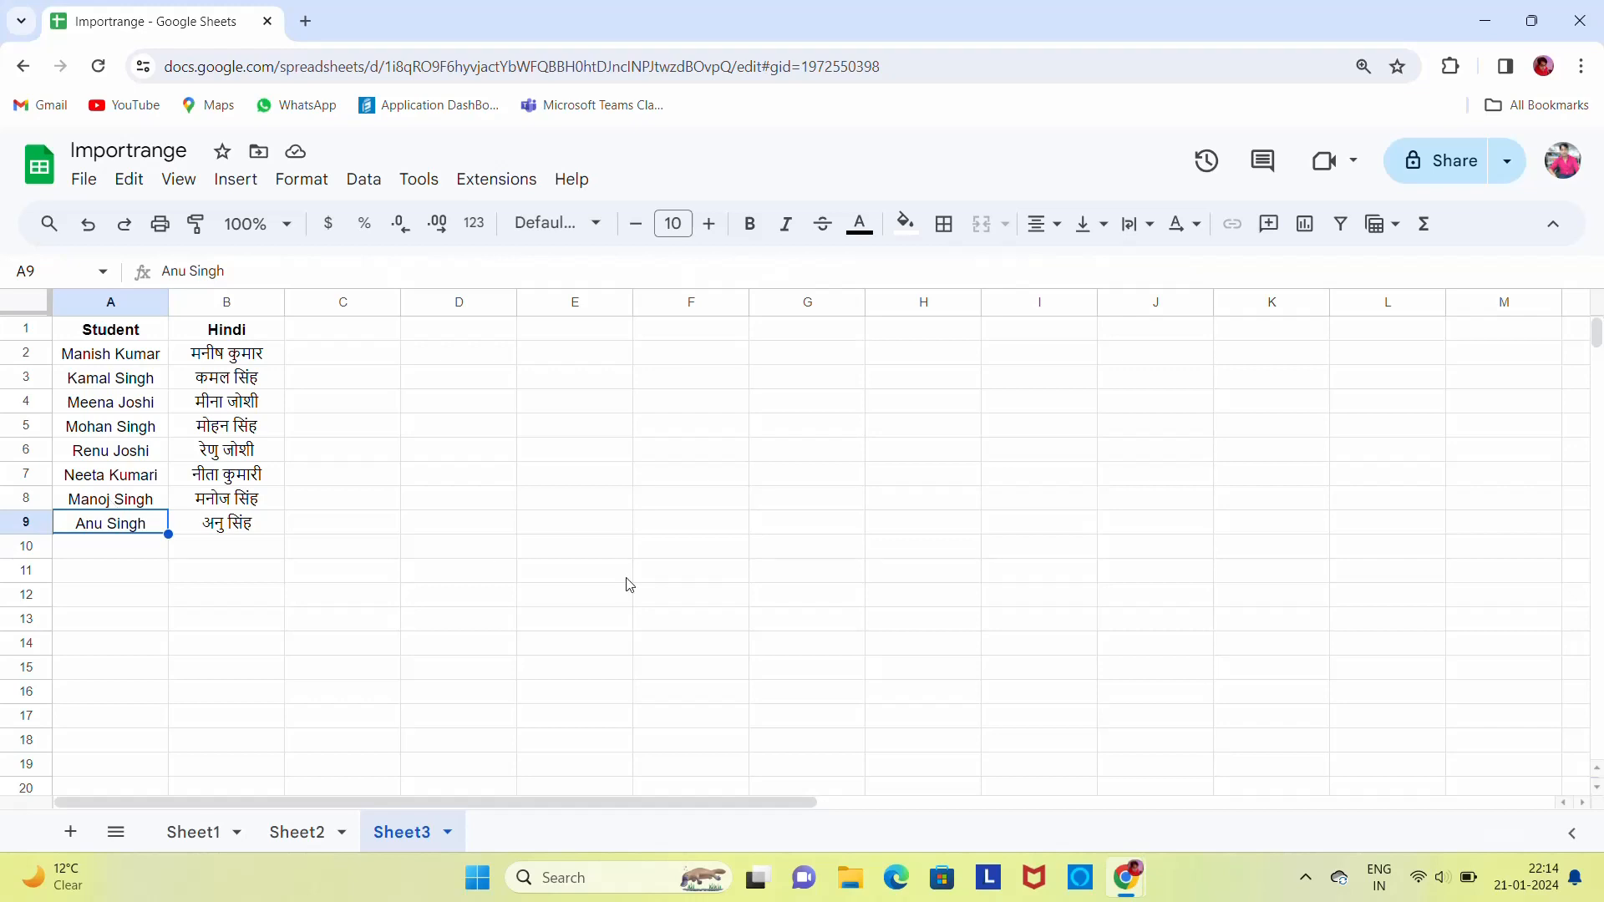
click(1305, 877)
click(1215, 827)
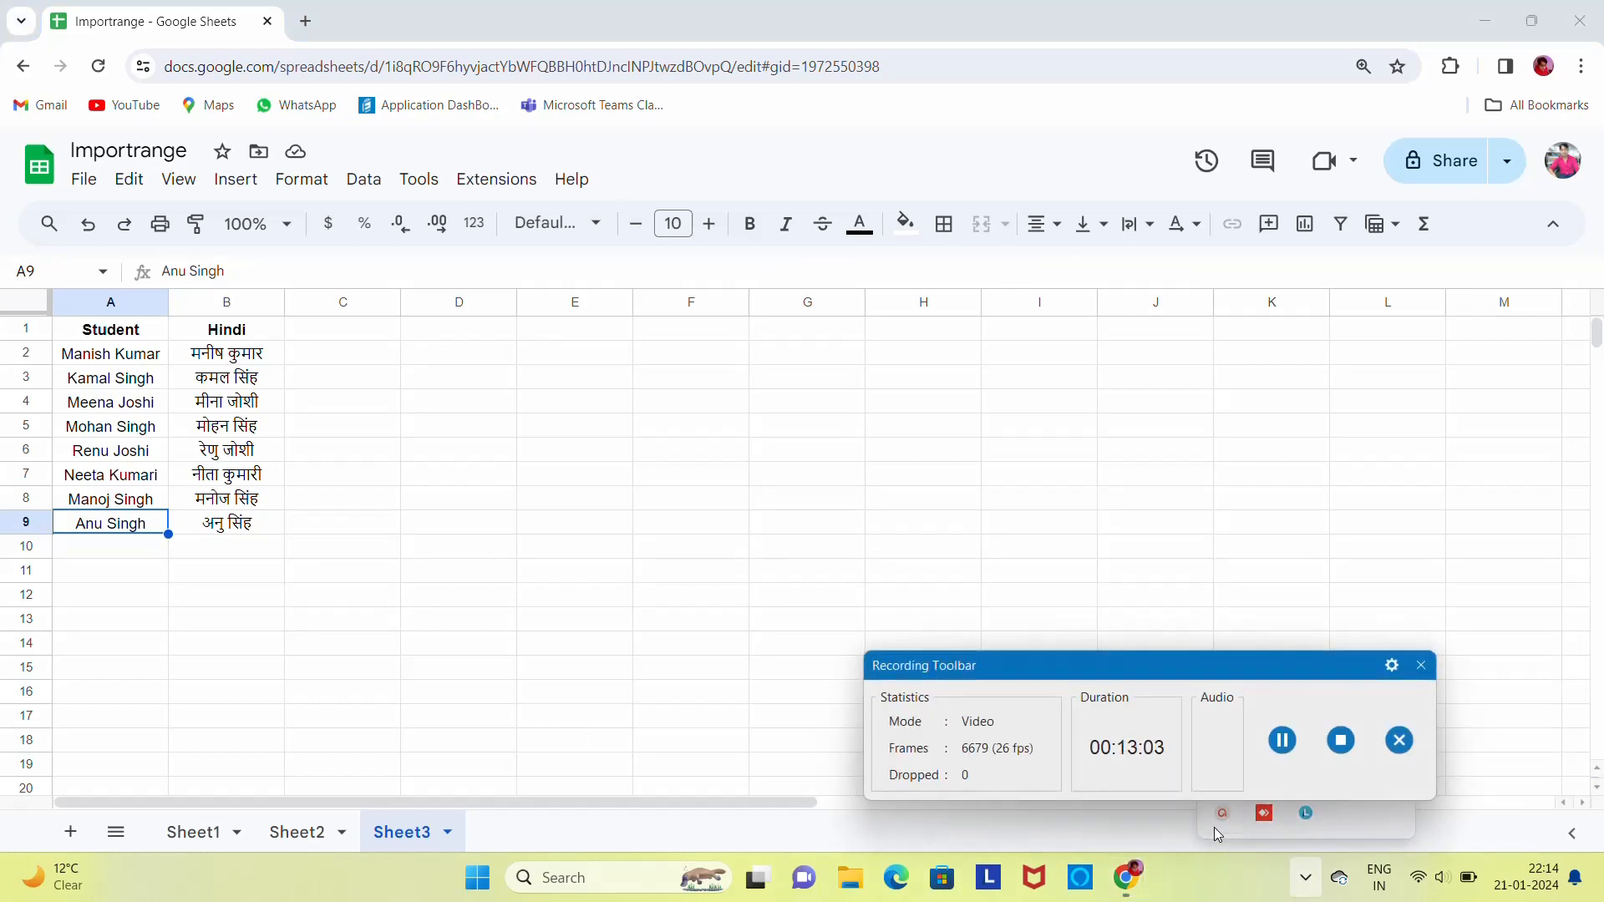